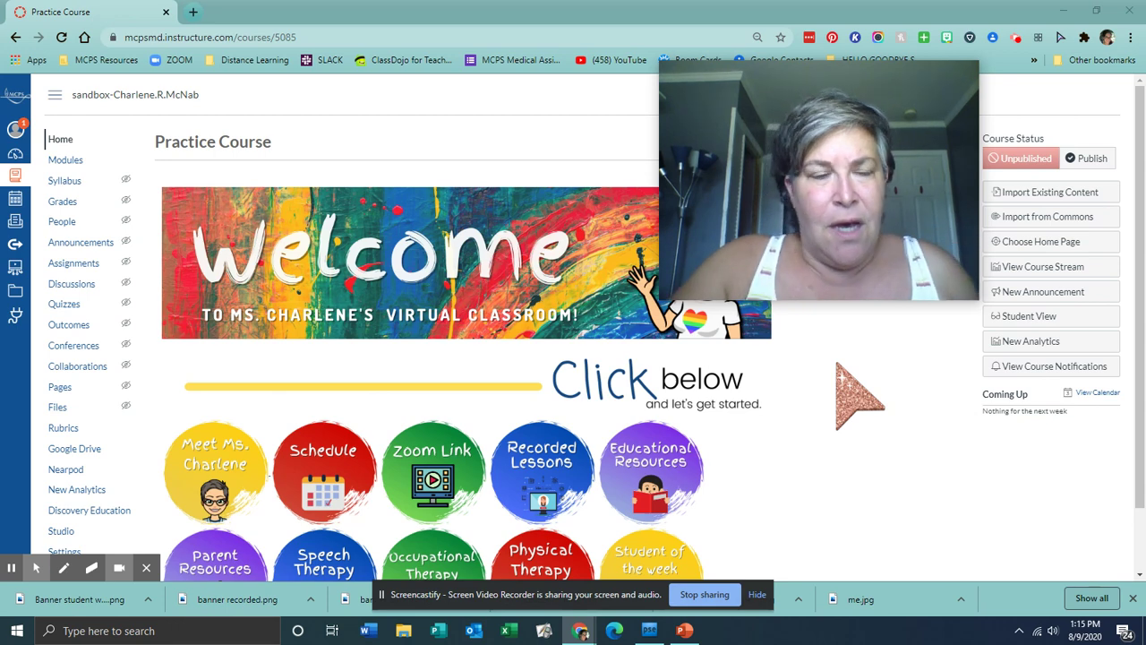
- Go to the Canvas dashboard, open the unpublished Practice Course and return to its home page
{"action": "left_click_drag", "start_coordinate": [831, 156], "coordinate": [994, 128]}
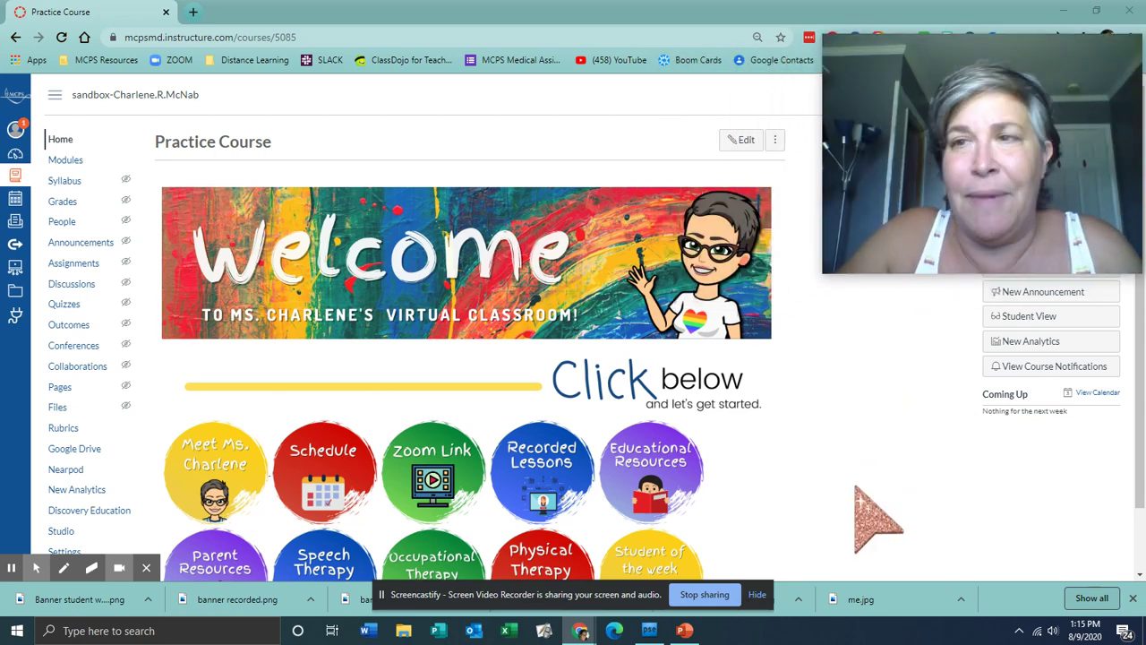
{"action": "left_click", "coordinate": [15, 156]}
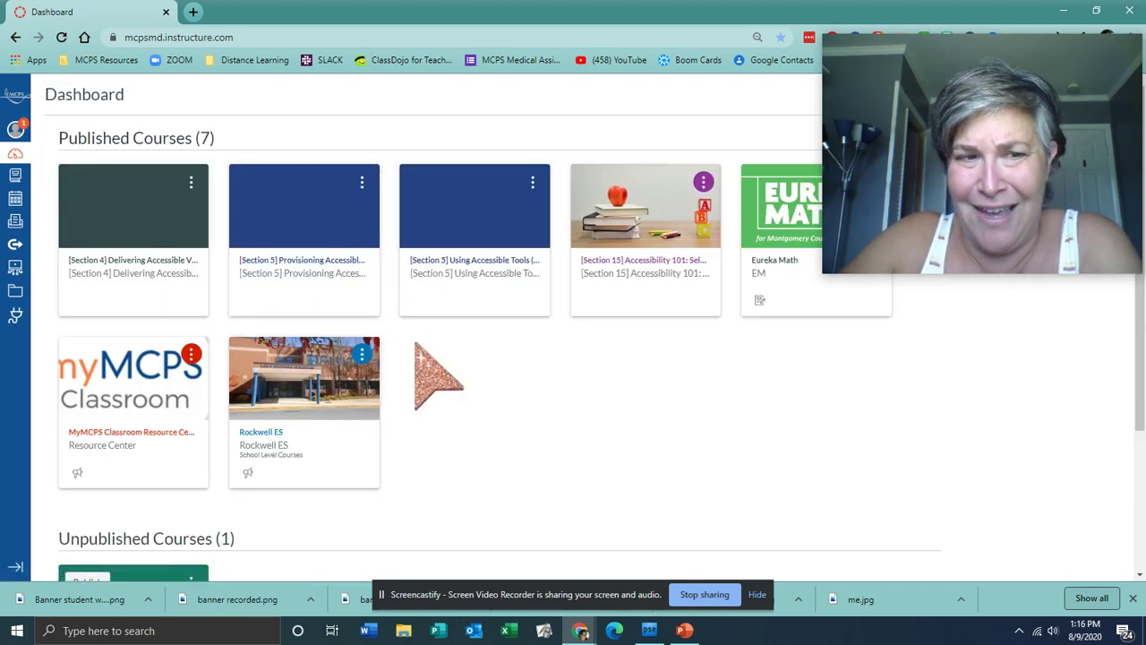
{"action": "scroll", "coordinate": [415, 345], "scroll_direction": "down", "scroll_amount": 3}
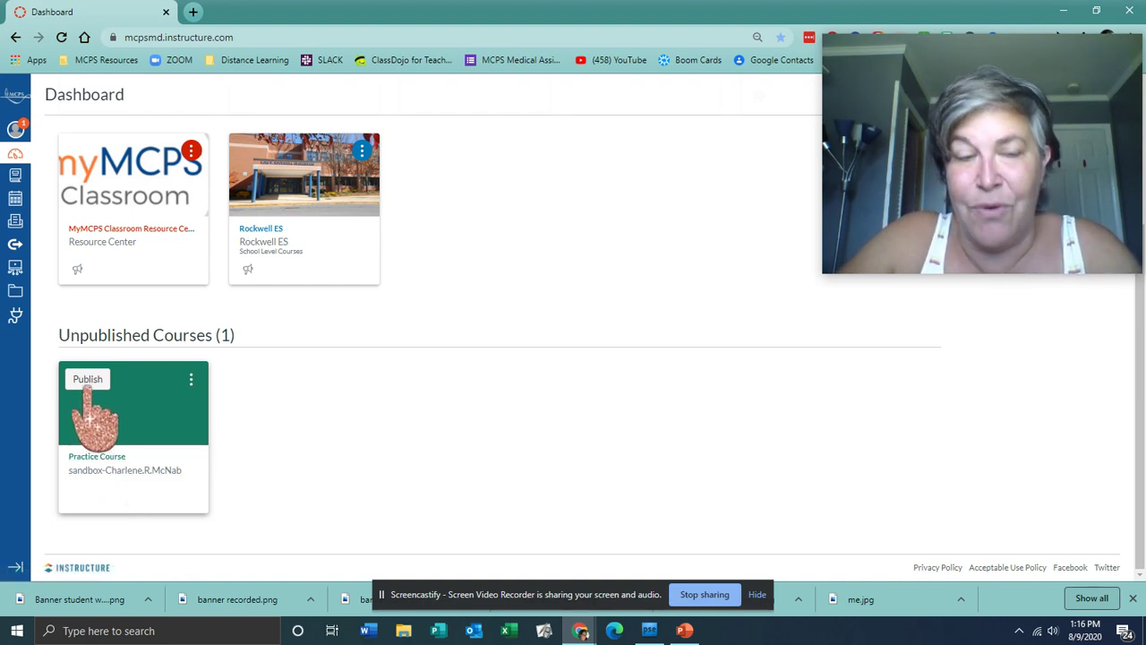
{"action": "left_click", "coordinate": [122, 414]}
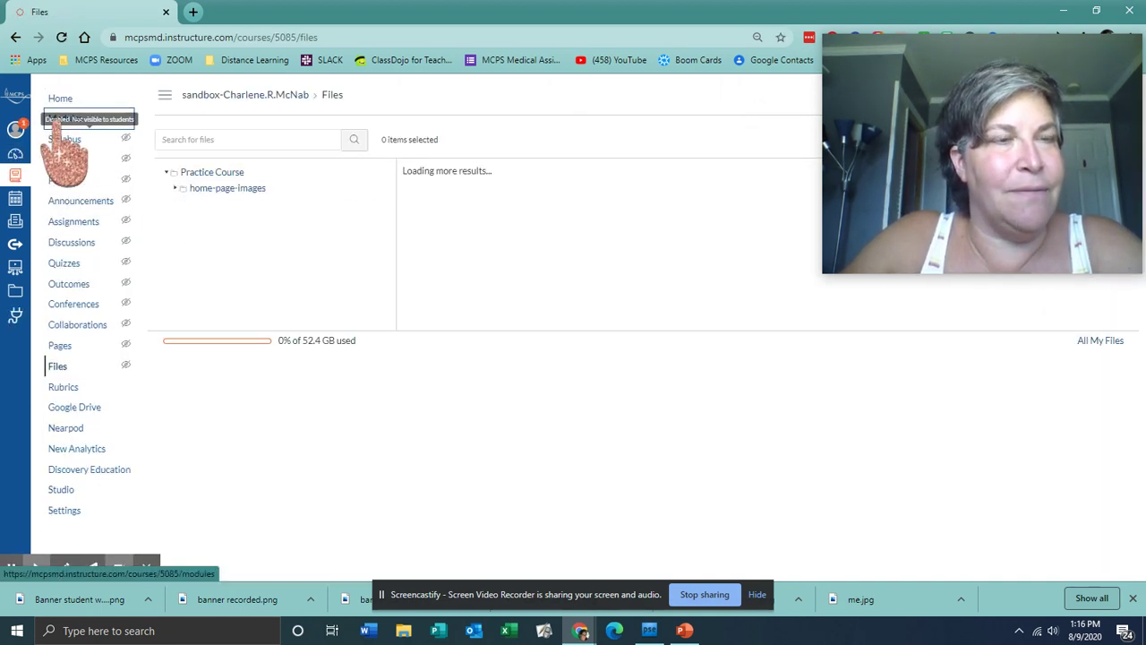
{"action": "left_click", "coordinate": [60, 99]}
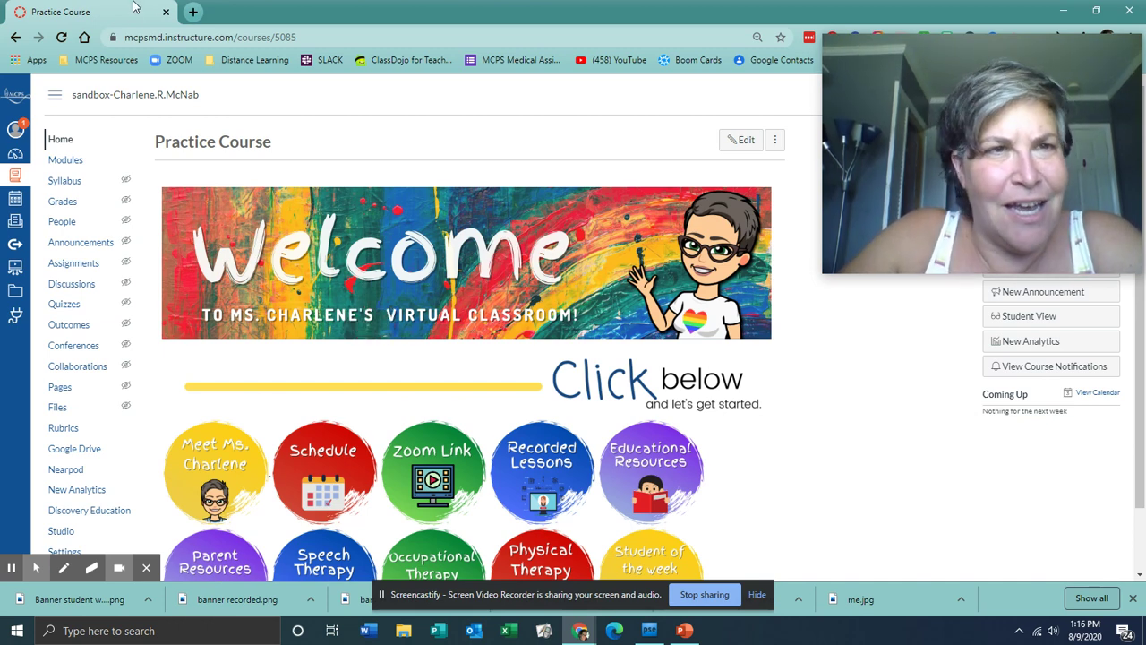
- Open Canva in a new browser tab
{"action": "left_click", "coordinate": [192, 12]}
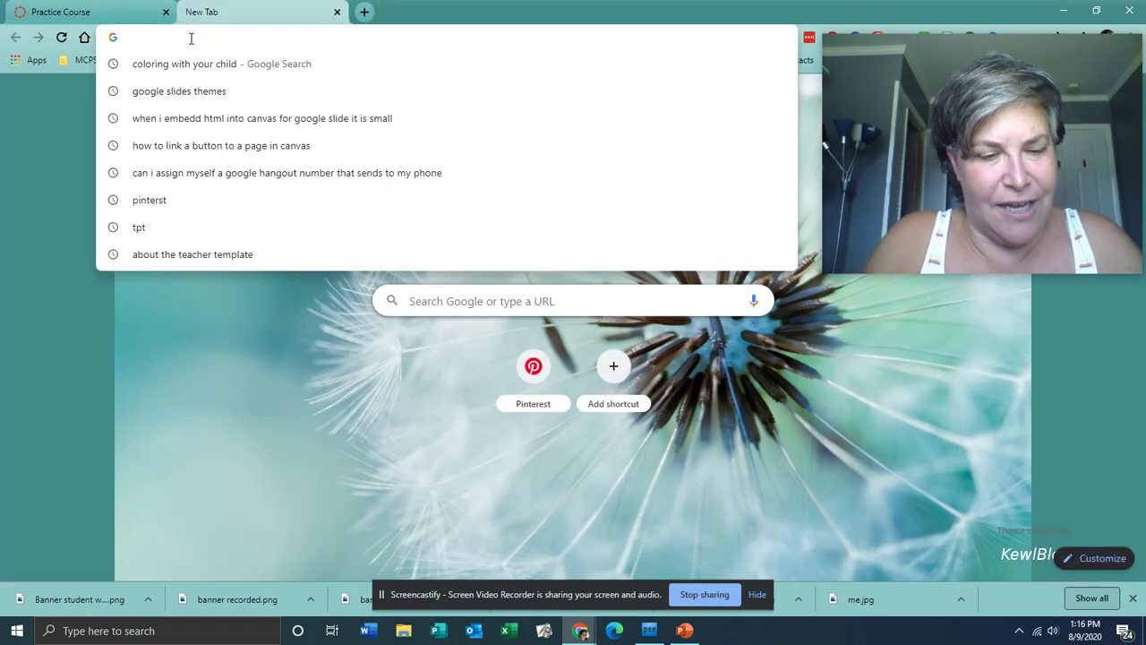
{"action": "type", "text": "canva"}
{"action": "key", "text": "Return"}
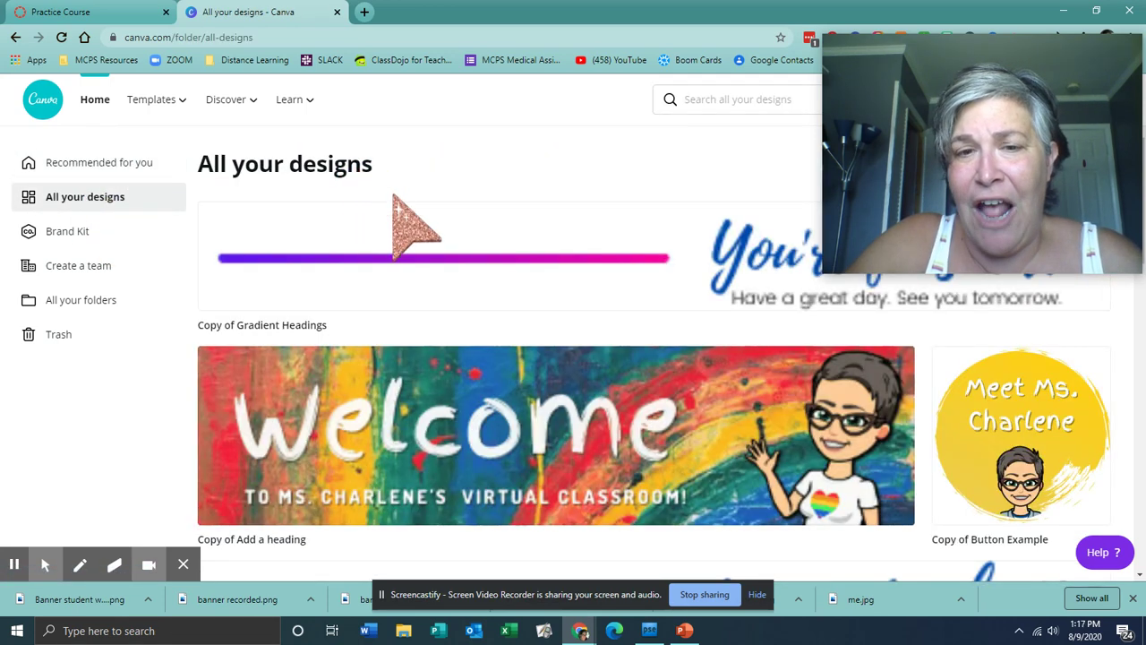
- Open the 21-page Copy of Gradient Headings design and look through its subject and month headings
{"action": "scroll", "coordinate": [497, 233], "scroll_direction": "down", "scroll_amount": 3}
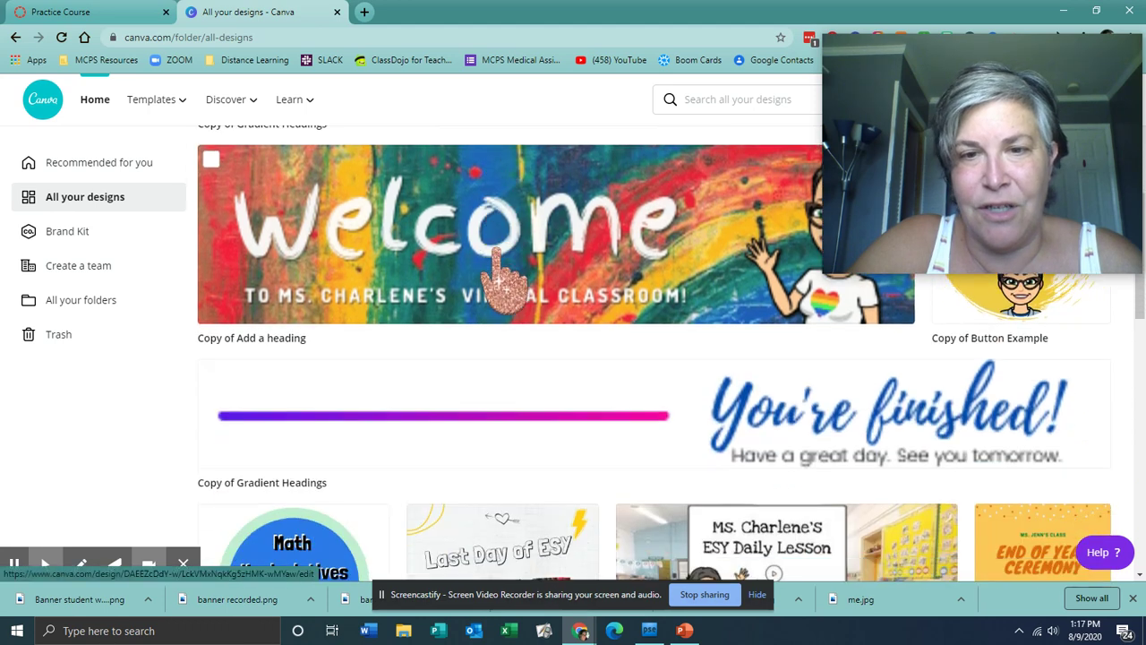
{"action": "scroll", "coordinate": [498, 251], "scroll_direction": "up", "scroll_amount": 1}
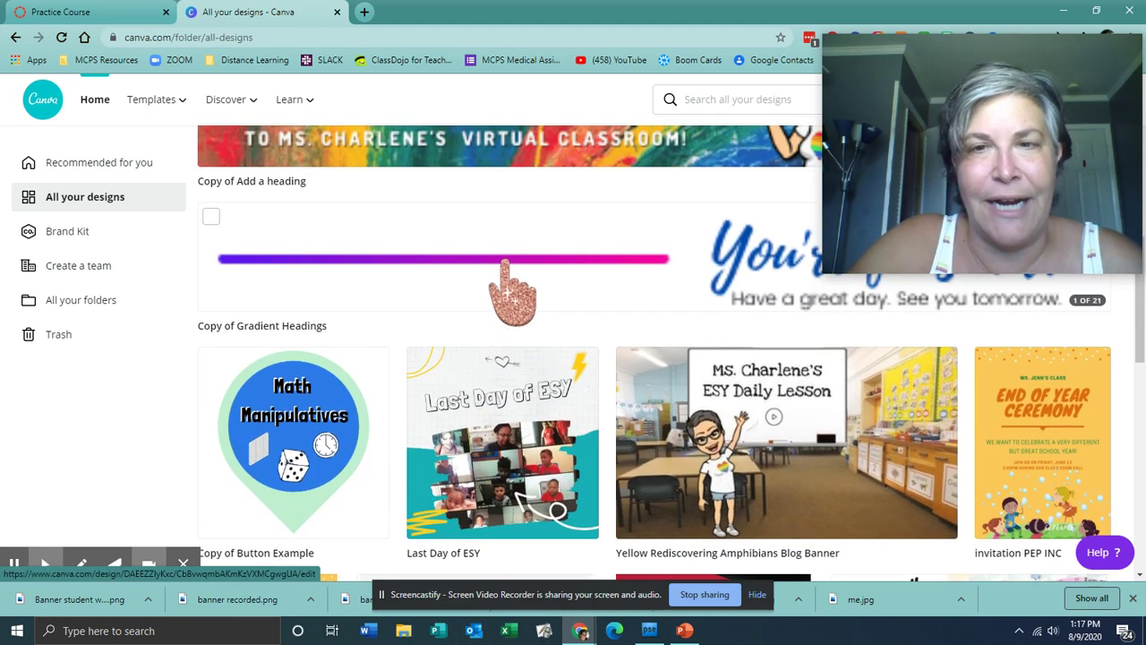
{"action": "left_click", "coordinate": [505, 265]}
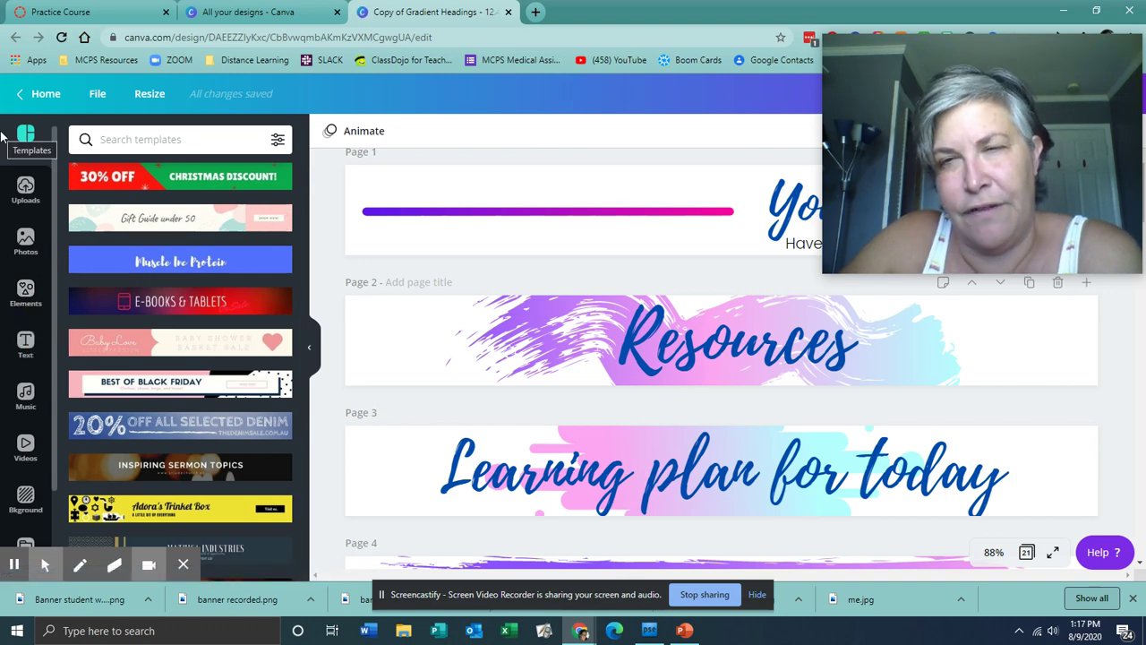
{"action": "left_click_drag", "start_coordinate": [949, 144], "coordinate": [196, 139]}
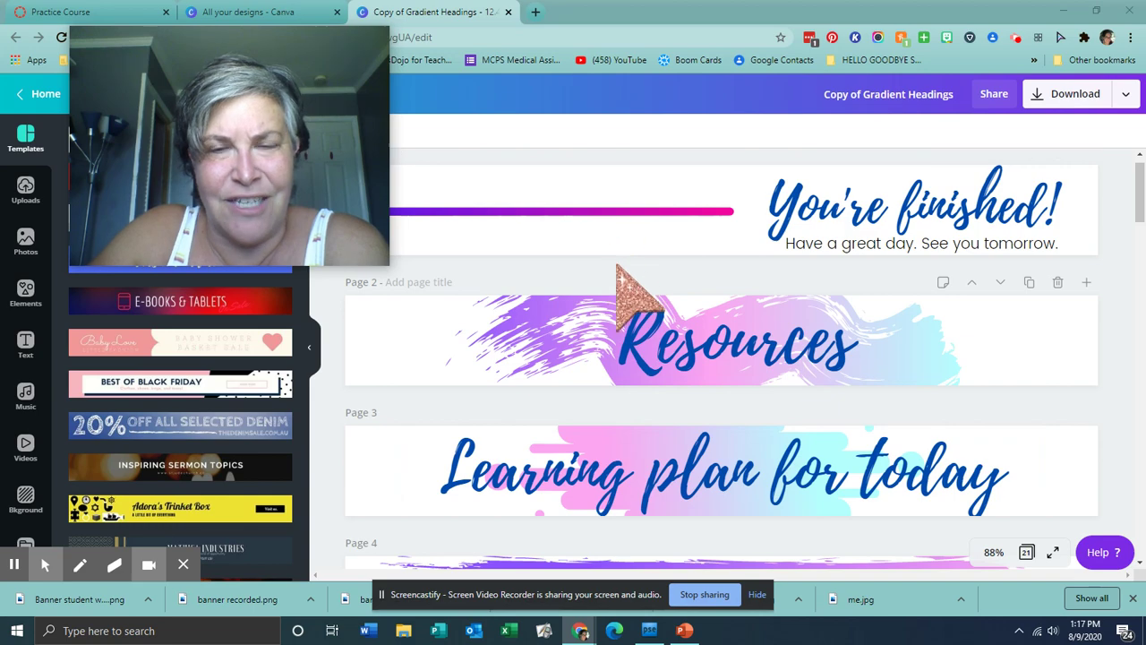
{"action": "scroll", "coordinate": [883, 242], "scroll_direction": "down", "scroll_amount": 1}
{"action": "scroll", "coordinate": [858, 205], "scroll_direction": "up", "scroll_amount": 1}
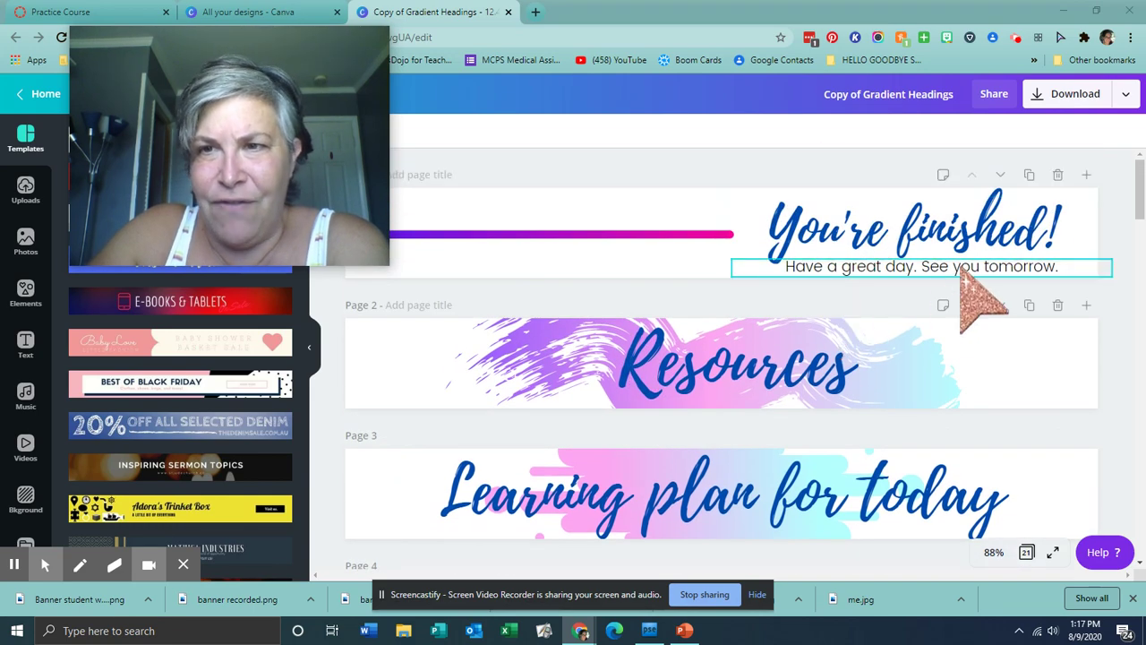
{"action": "scroll", "coordinate": [685, 336], "scroll_direction": "down", "scroll_amount": 3}
{"action": "scroll", "coordinate": [681, 327], "scroll_direction": "down", "scroll_amount": 8}
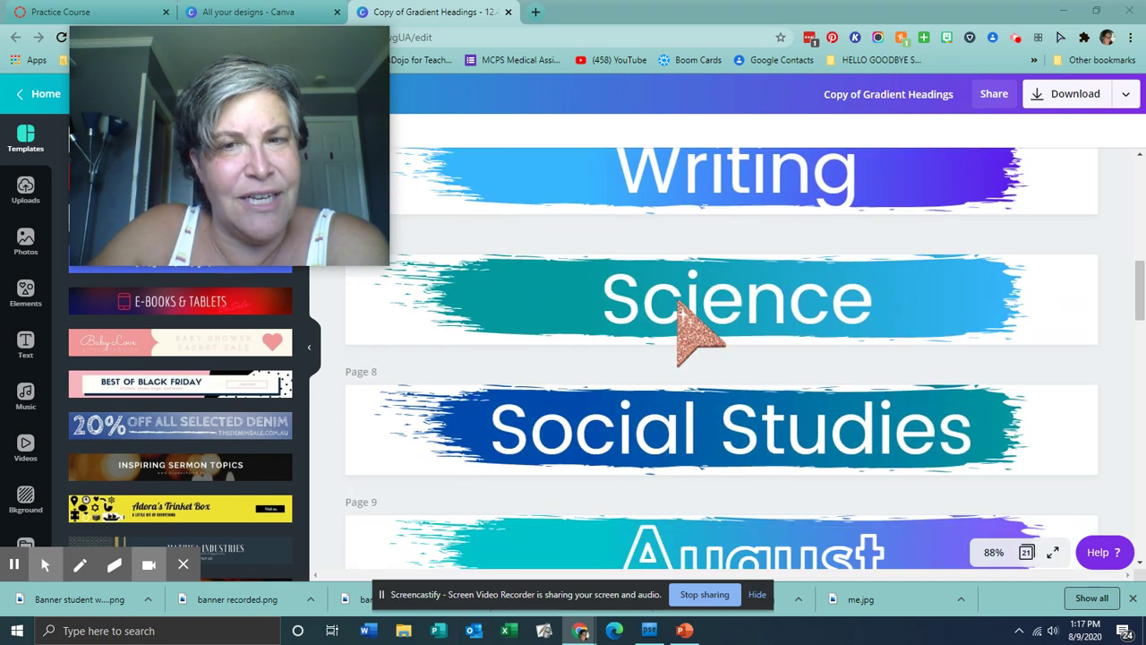
{"action": "scroll", "coordinate": [681, 314], "scroll_direction": "down", "scroll_amount": 6}
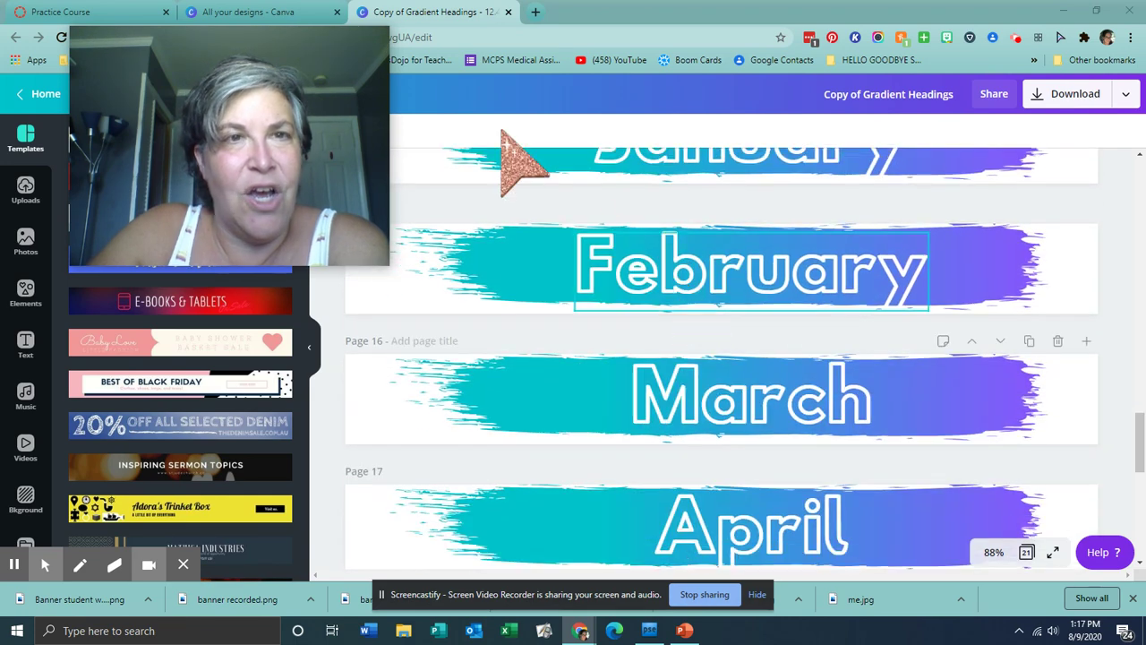
- Go back to the list of all designs, reopen the 21-page gradient headings design and review its pages
{"action": "left_click_drag", "start_coordinate": [268, 45], "coordinate": [874, 68]}
{"action": "left_click", "coordinate": [39, 93]}
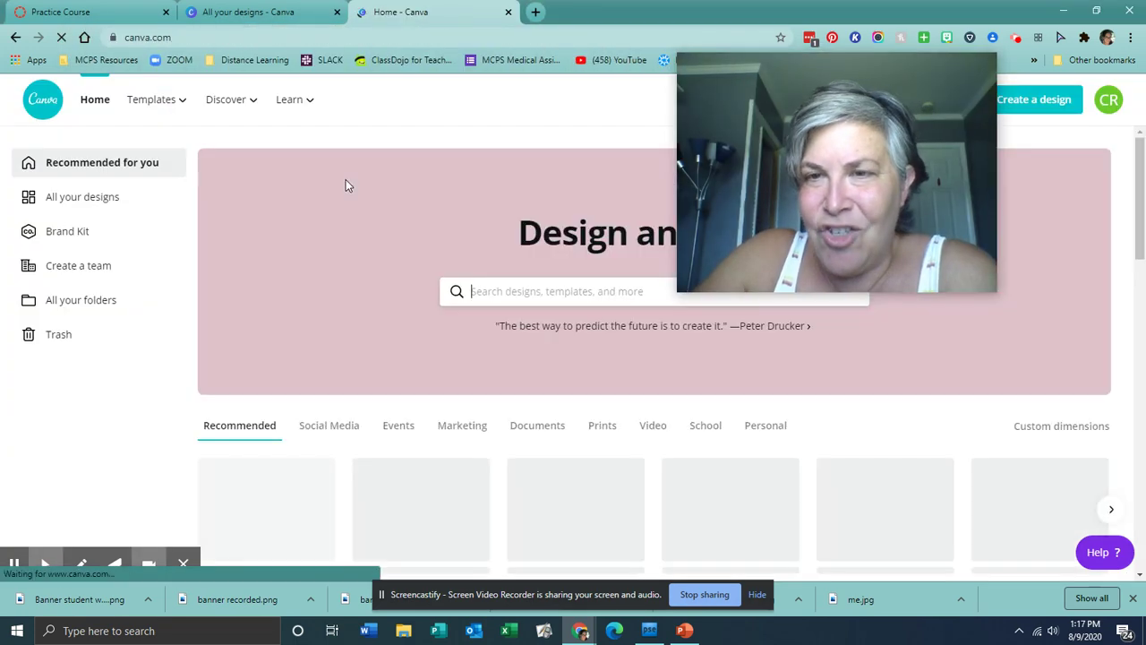
{"action": "left_click", "coordinate": [54, 197]}
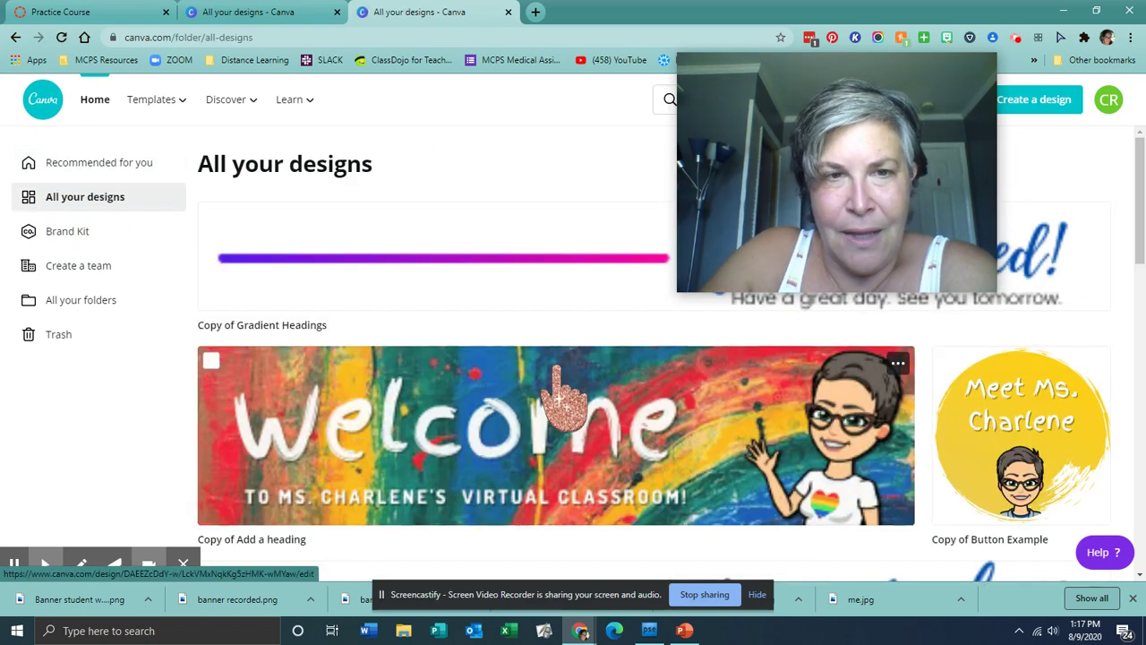
{"action": "scroll", "coordinate": [565, 394], "scroll_direction": "down", "scroll_amount": 4}
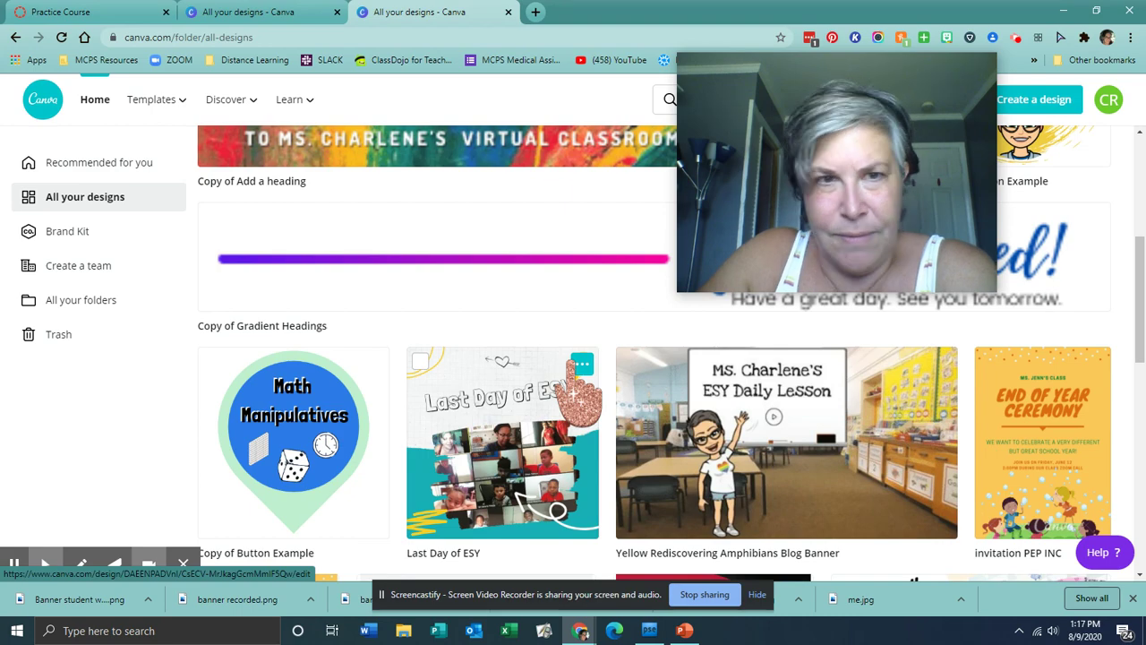
{"action": "scroll", "coordinate": [578, 398], "scroll_direction": "up", "scroll_amount": 4}
{"action": "scroll", "coordinate": [573, 403], "scroll_direction": "down", "scroll_amount": 2}
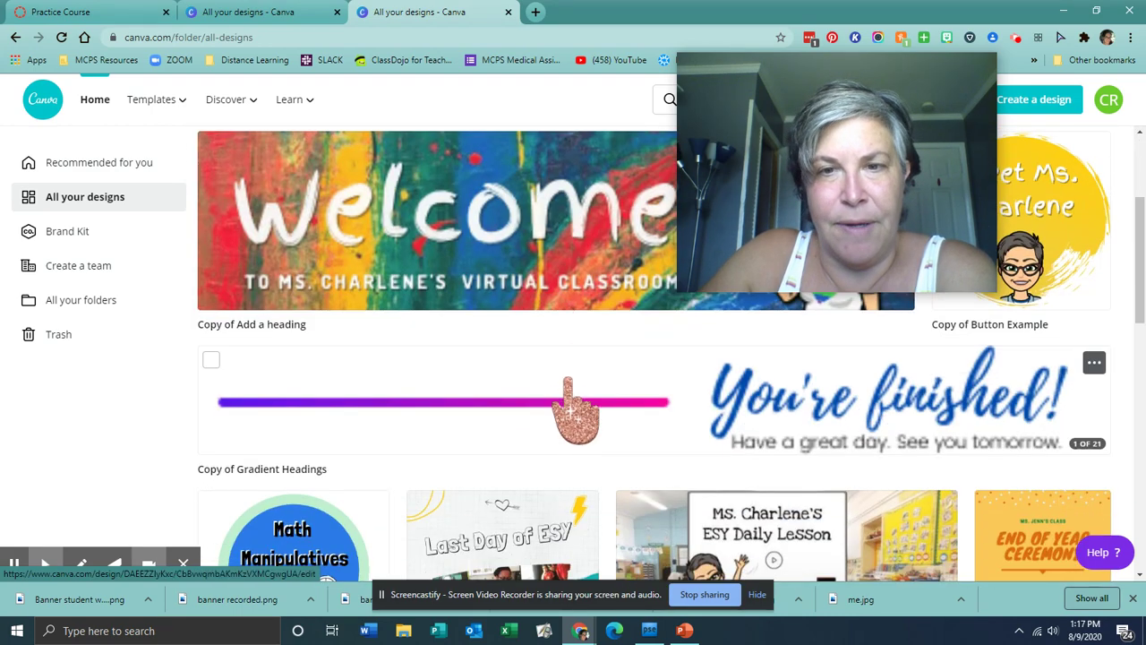
{"action": "left_click", "coordinate": [570, 383]}
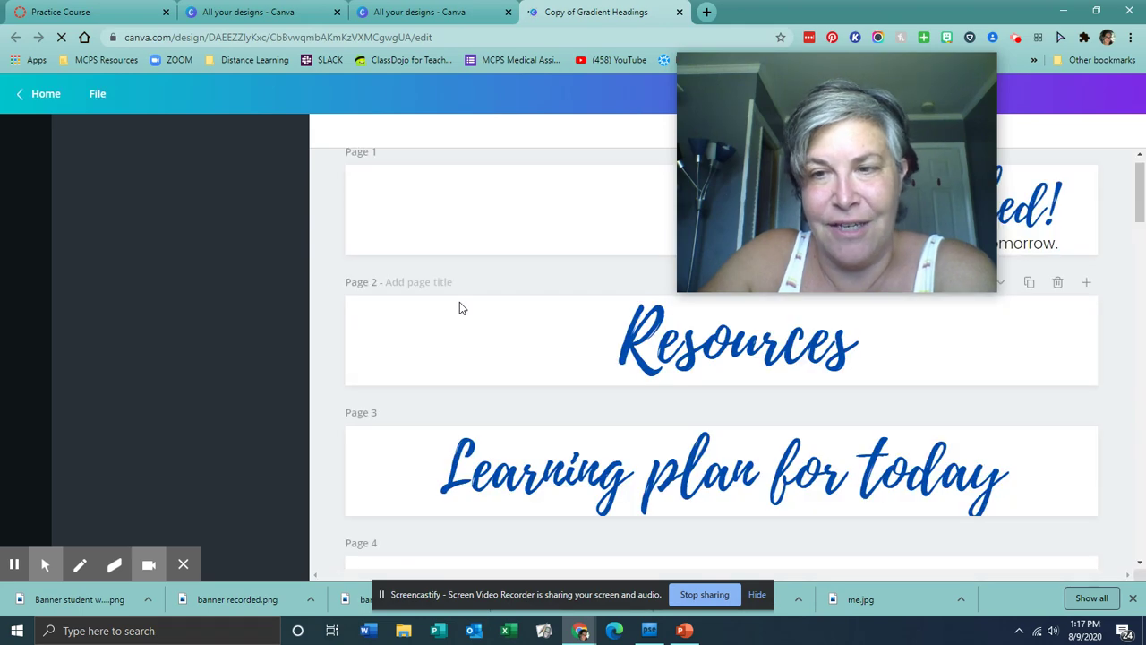
{"action": "scroll", "coordinate": [459, 307], "scroll_direction": "down", "scroll_amount": 6}
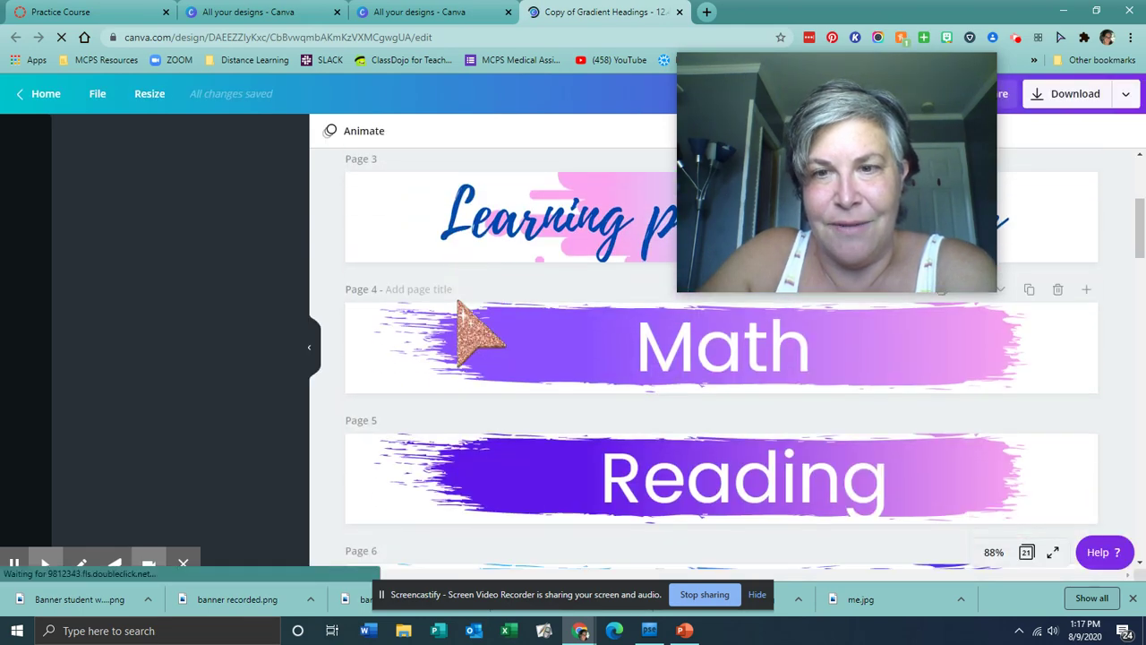
{"action": "scroll", "coordinate": [460, 309], "scroll_direction": "down", "scroll_amount": 7}
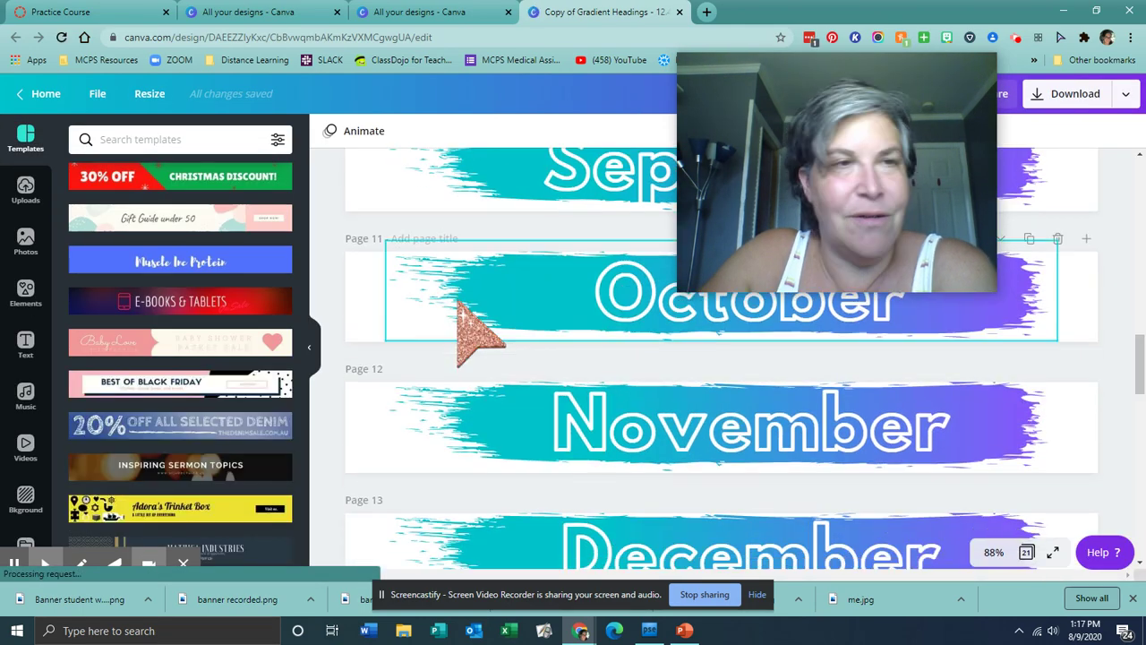
- Return to the list of all designs and open the first Copy of Gradient Headings design
{"action": "left_click", "coordinate": [27, 96]}
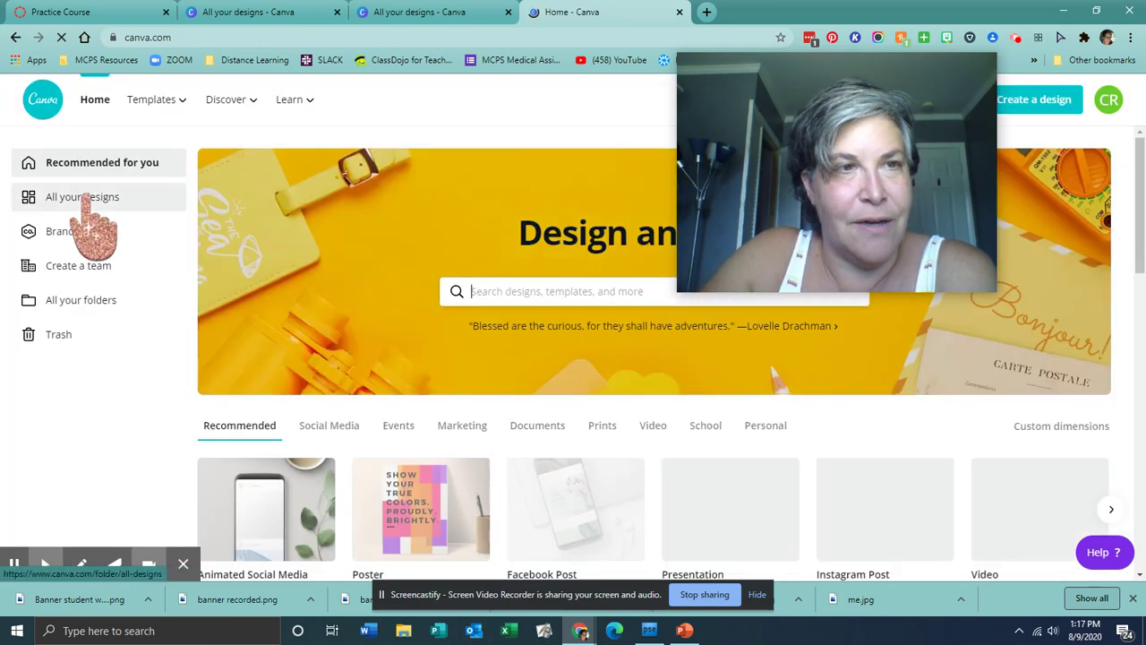
{"action": "left_click", "coordinate": [85, 198]}
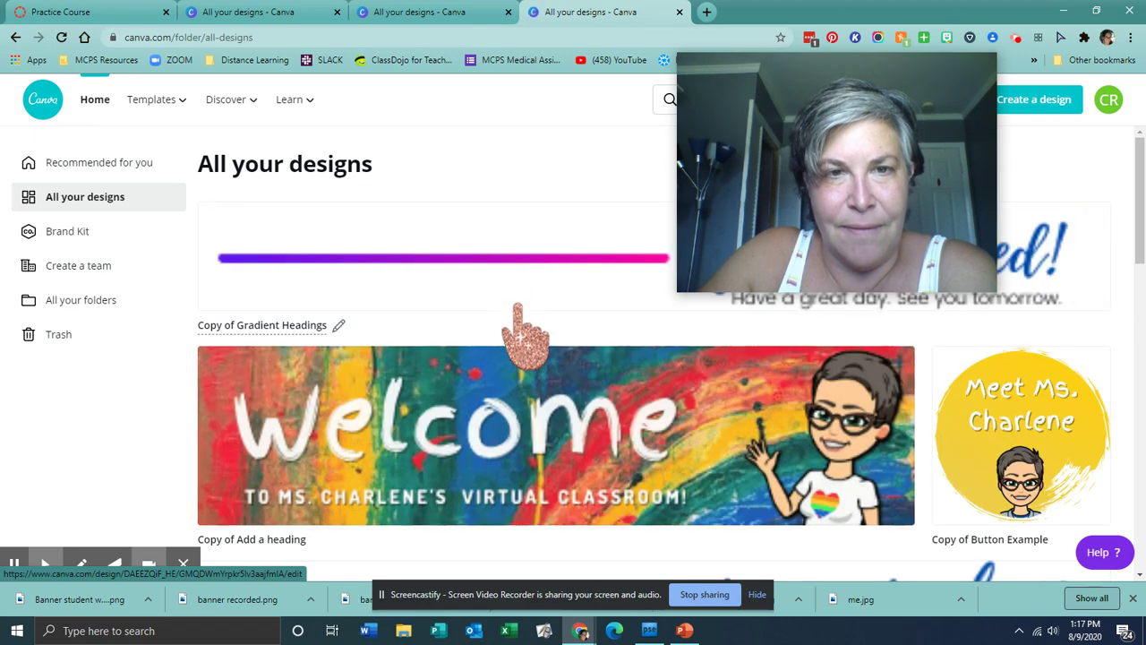
{"action": "left_click", "coordinate": [517, 260]}
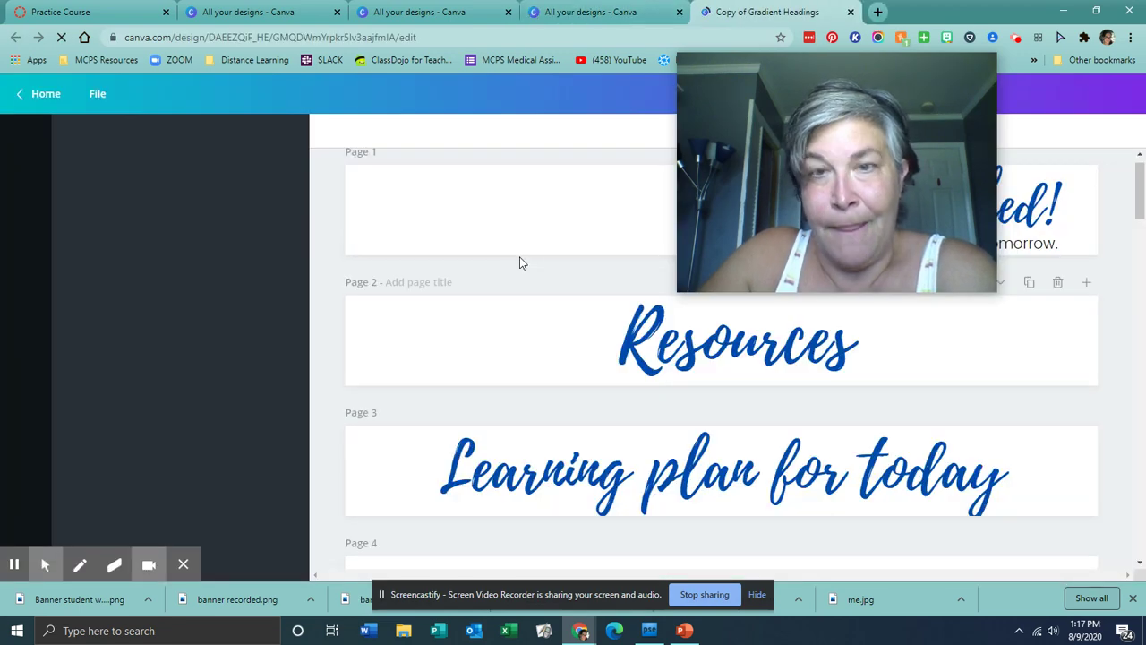
{"action": "scroll", "coordinate": [522, 262], "scroll_direction": "down", "scroll_amount": 4}
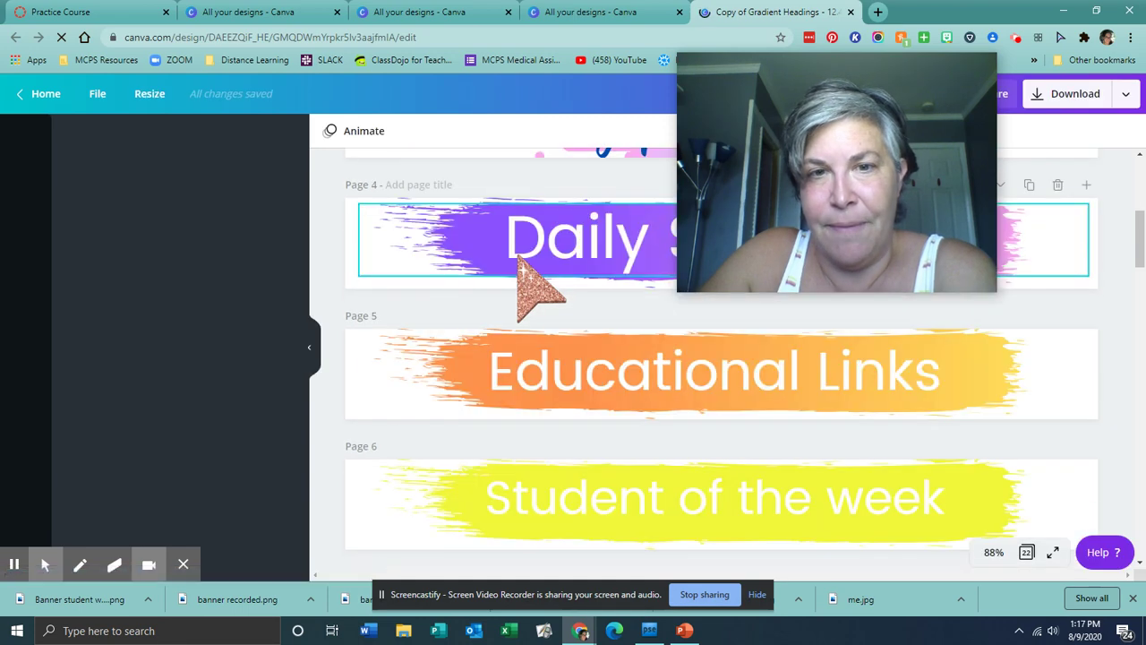
{"action": "scroll", "coordinate": [520, 260], "scroll_direction": "up", "scroll_amount": 5}
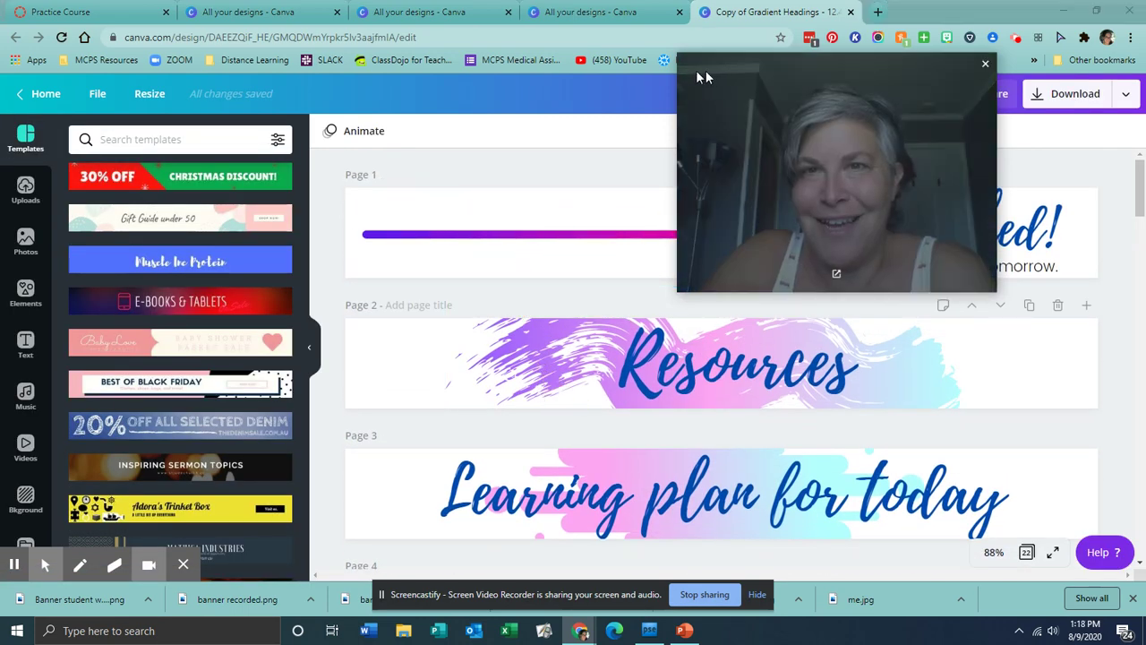
- Replace the "Social Studies" heading text on page 9 with "Schedule"
{"action": "left_click_drag", "start_coordinate": [696, 70], "coordinate": [54, 70]}
{"action": "scroll", "coordinate": [686, 345], "scroll_direction": "down", "scroll_amount": 3}
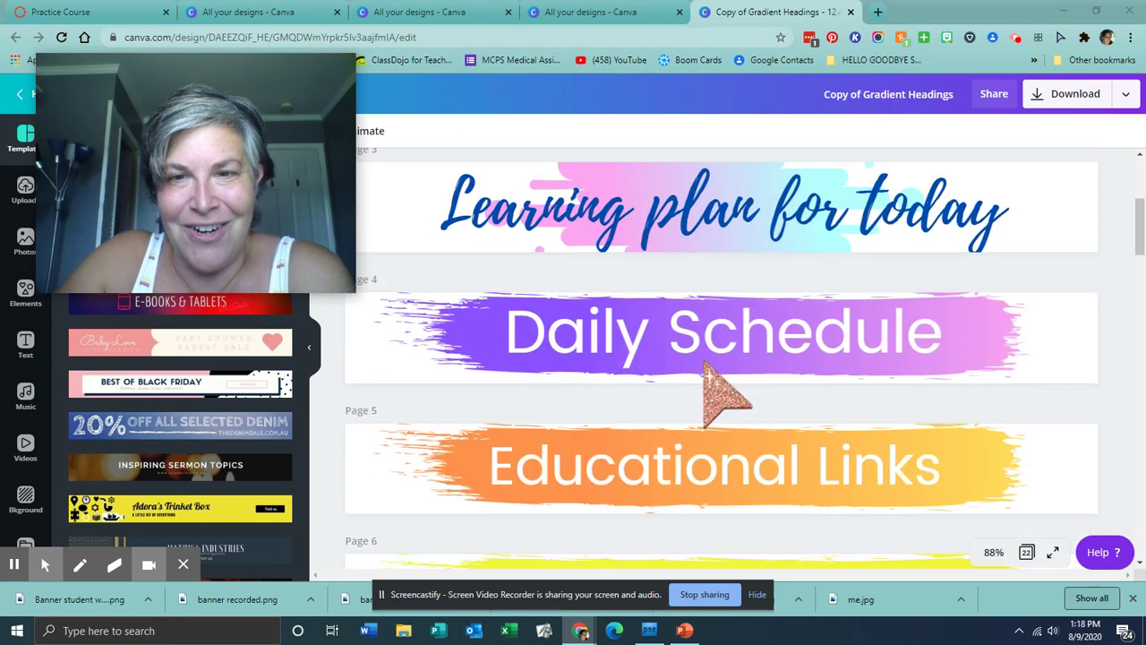
{"action": "scroll", "coordinate": [688, 348], "scroll_direction": "down", "scroll_amount": 5}
{"action": "scroll", "coordinate": [673, 330], "scroll_direction": "down", "scroll_amount": 3}
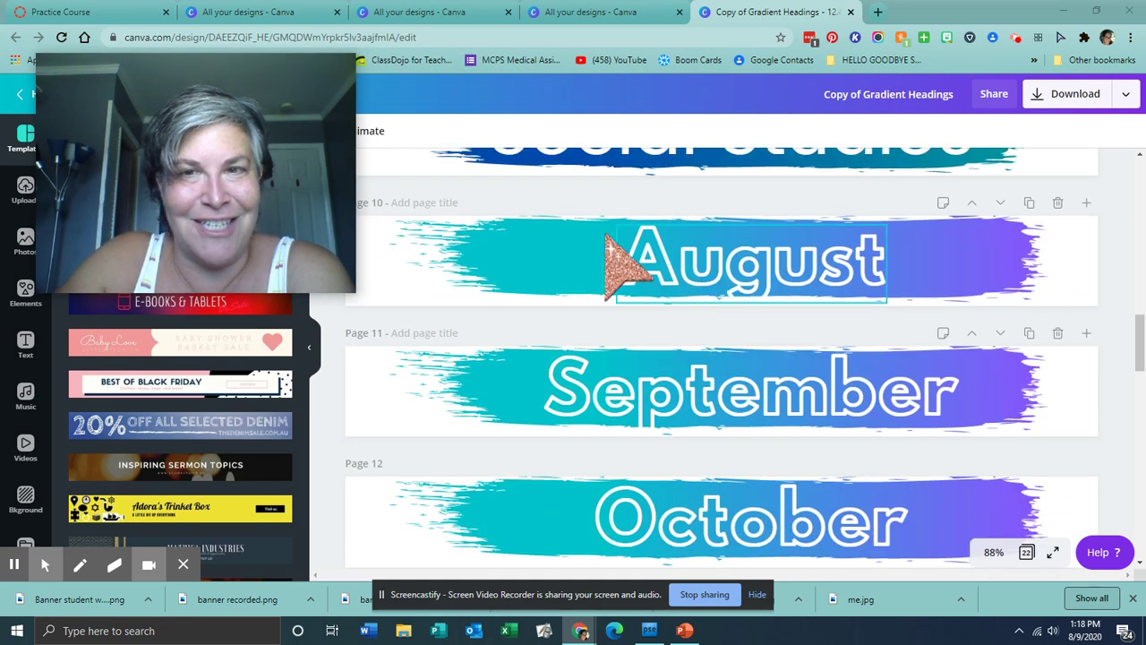
{"action": "scroll", "coordinate": [653, 292], "scroll_direction": "up", "scroll_amount": 2}
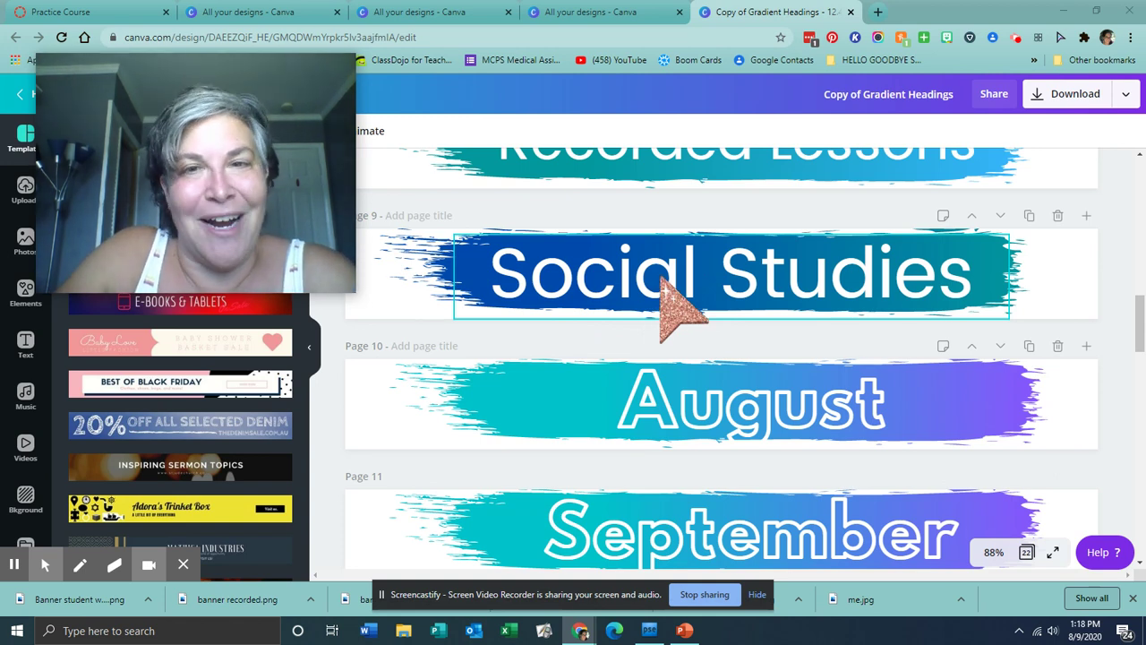
{"action": "left_click", "coordinate": [662, 279]}
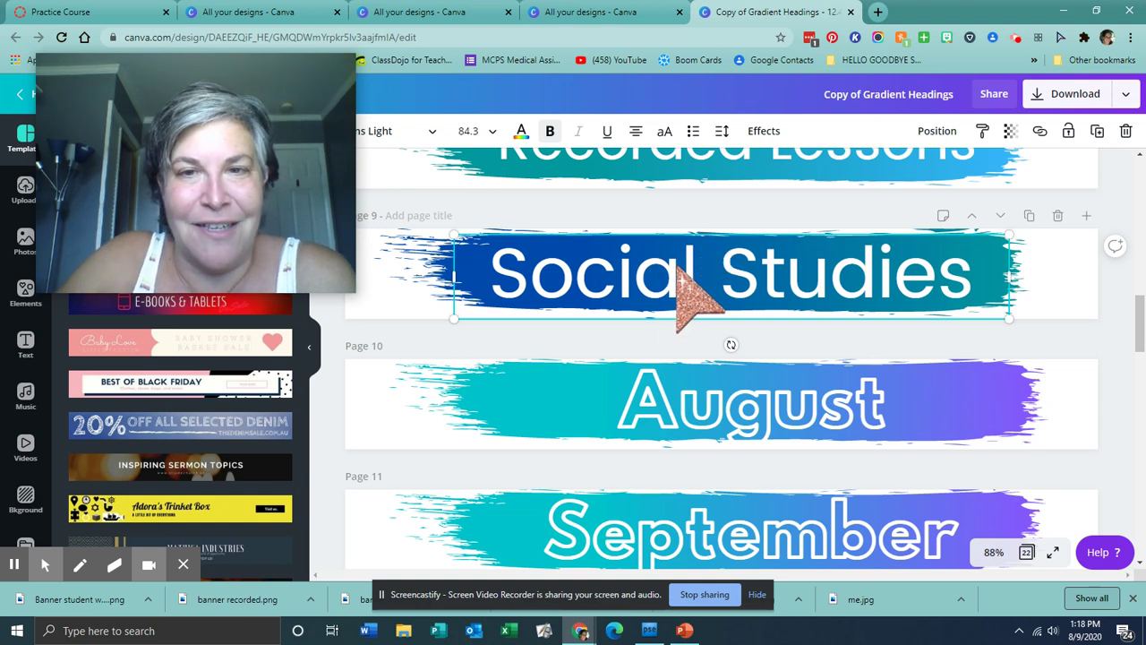
{"action": "double_click", "coordinate": [680, 273]}
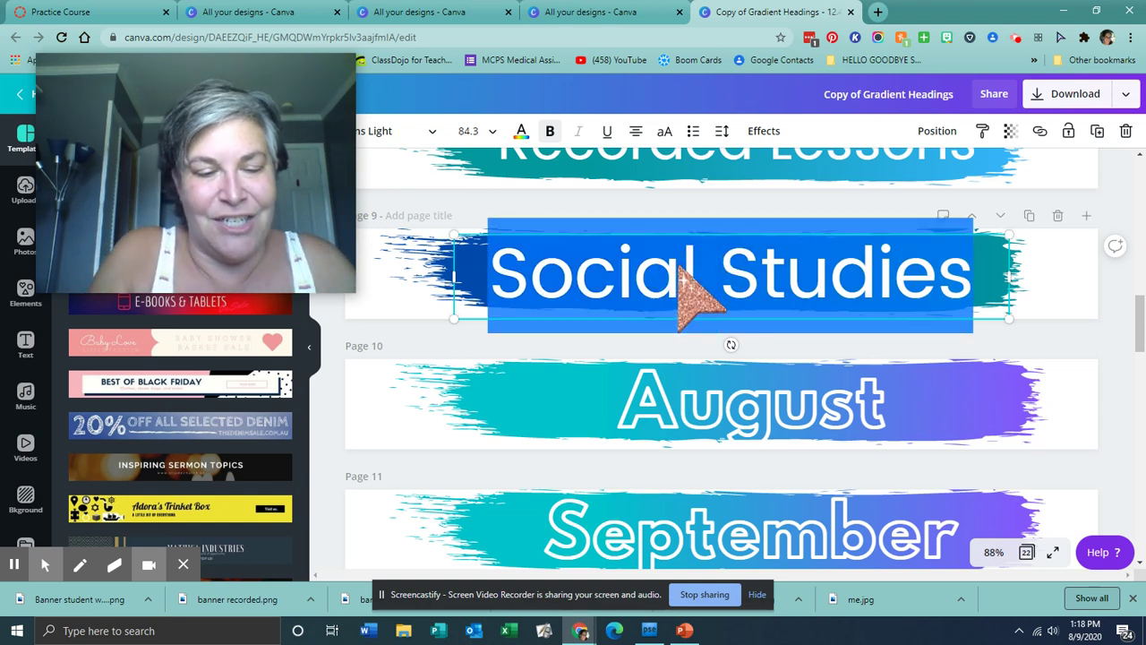
{"action": "left_click", "coordinate": [680, 276]}
{"action": "key", "text": "shift+End"}
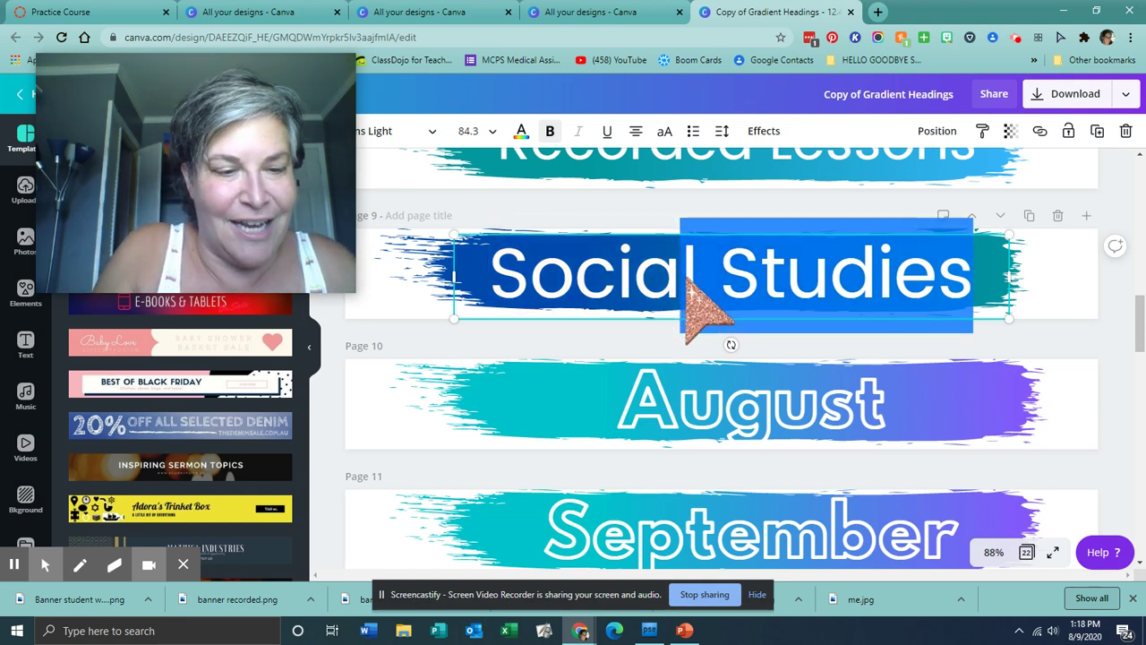
{"action": "type", "text": "Sc"}
{"action": "key", "text": "BackSpace"}
{"action": "key", "text": "BackSpace"}
{"action": "key", "text": "BackSpace"}
{"action": "key", "text": "BackSpace"}
{"action": "key", "text": "BackSpace"}
{"action": "key", "text": "BackSpace"}
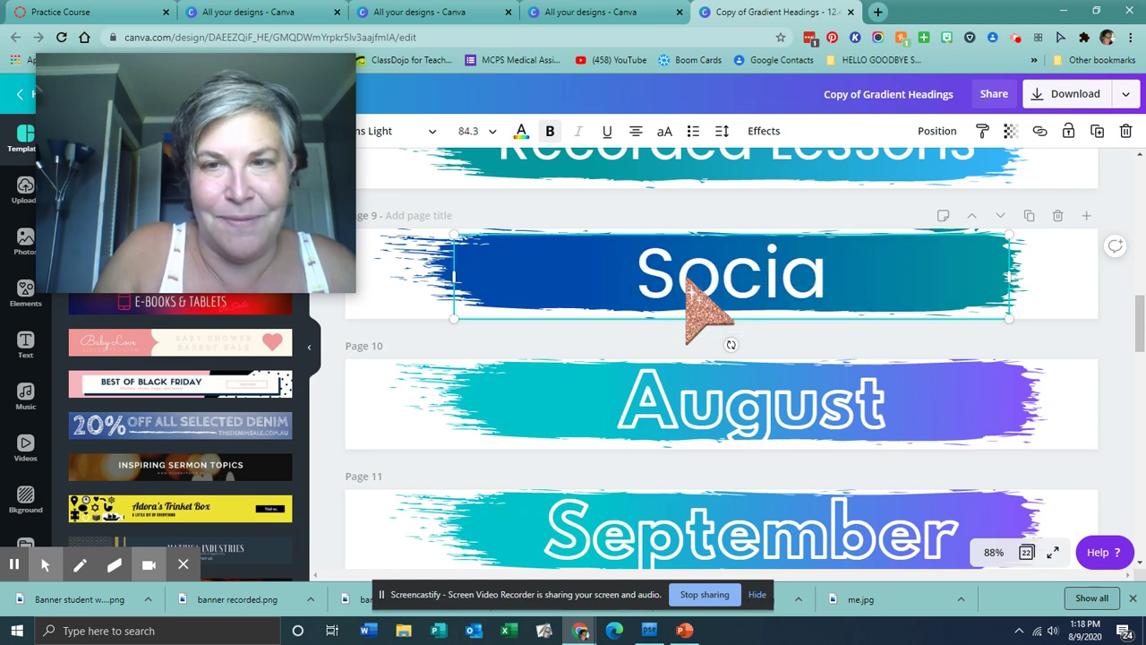
{"action": "type", "text": "Schedule"}
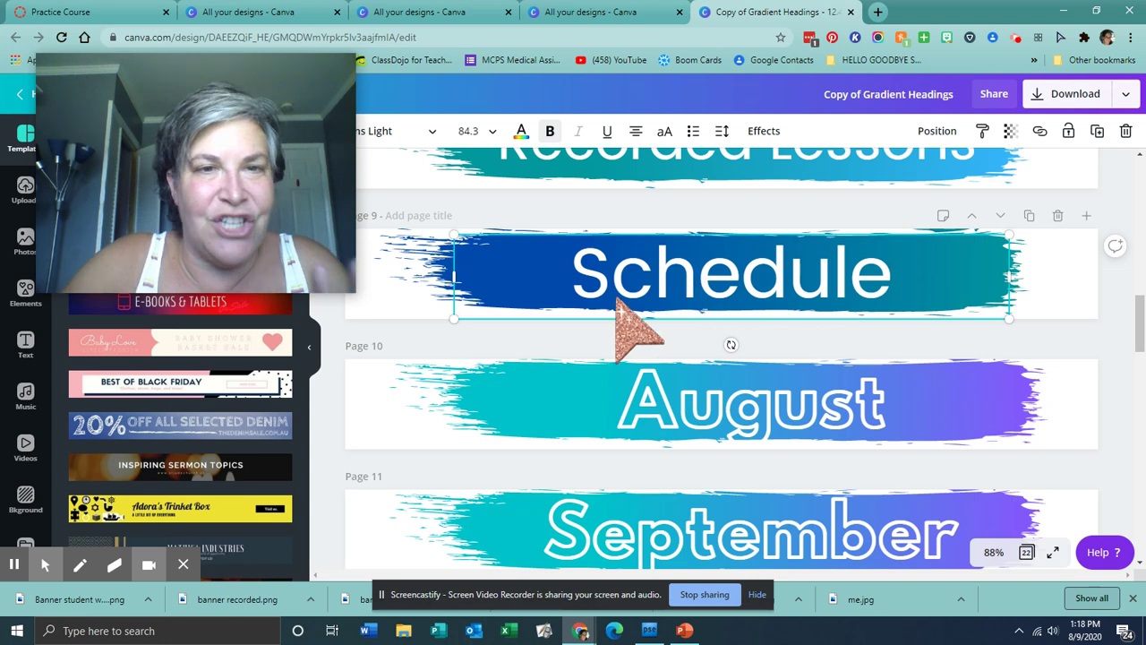
- Recolor the brush-stroke gradient behind the page 9 "Schedule" heading from hot pink to light aqua, using the document colors
{"action": "left_click", "coordinate": [438, 266]}
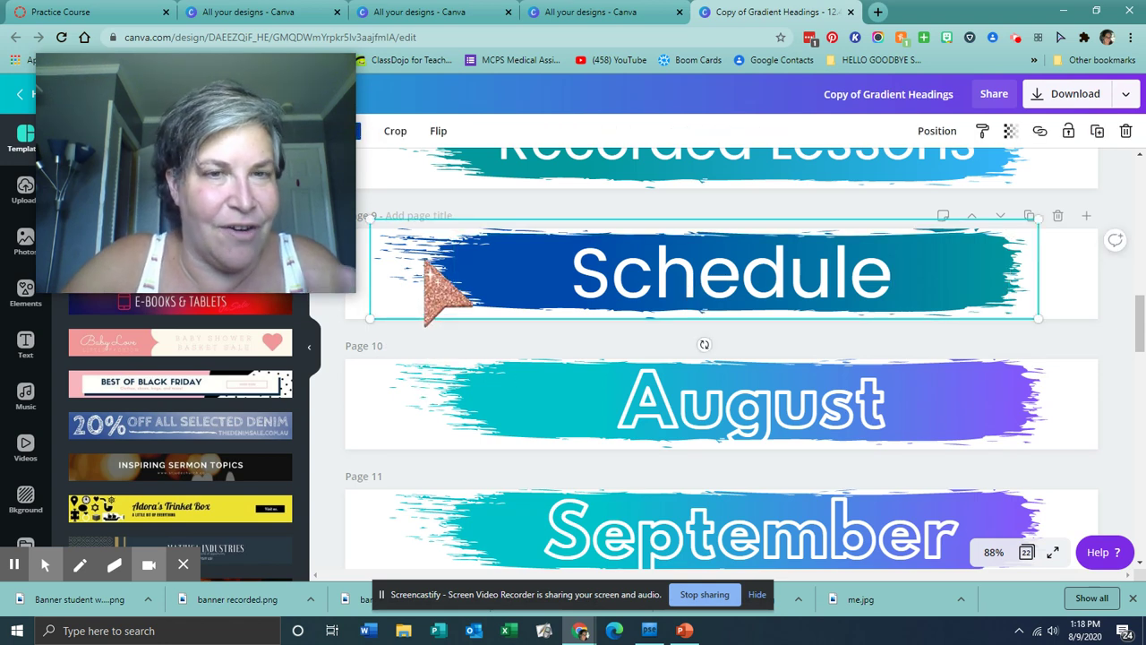
{"action": "mouse_move", "coordinate": [277, 87]}
{"action": "left_click_drag", "start_coordinate": [256, 71], "coordinate": [999, 67]}
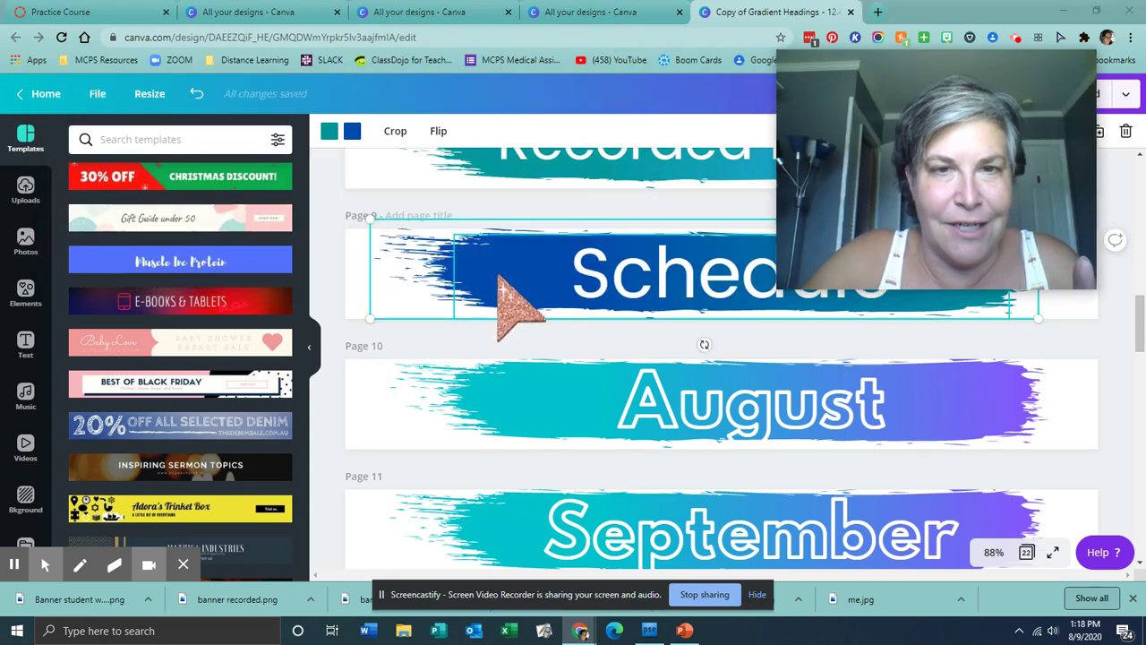
{"action": "mouse_move", "coordinate": [400, 244]}
{"action": "left_mouse_down"}
{"action": "mouse_move", "coordinate": [475, 277]}
{"action": "mouse_move", "coordinate": [472, 263]}
{"action": "left_mouse_up"}
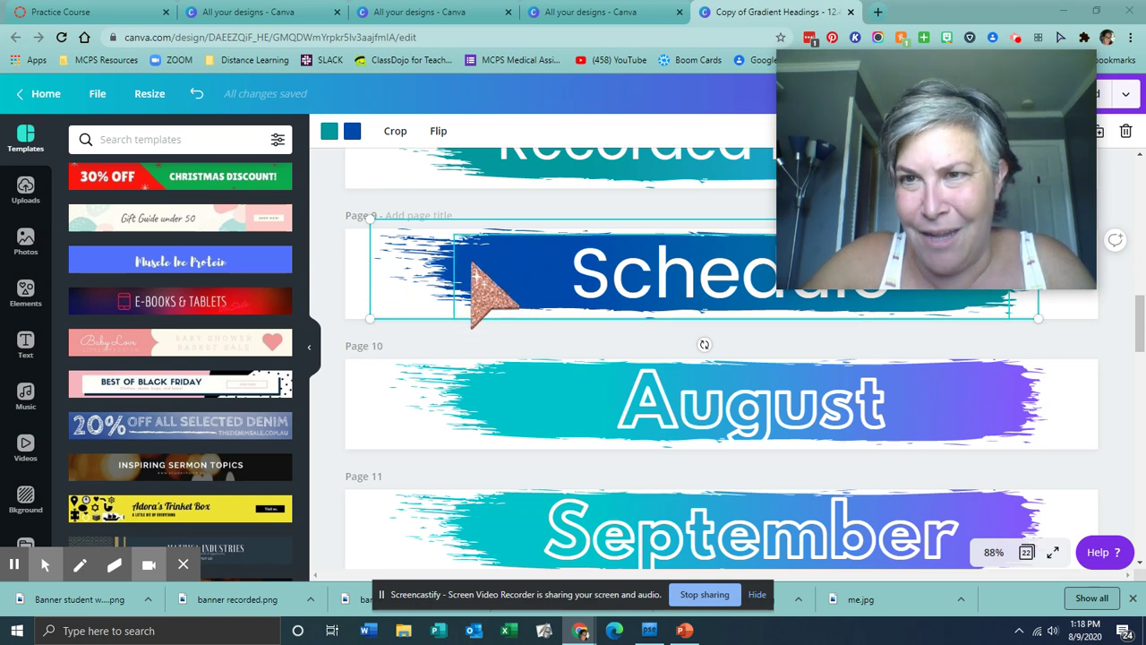
{"action": "left_click", "coordinate": [352, 131]}
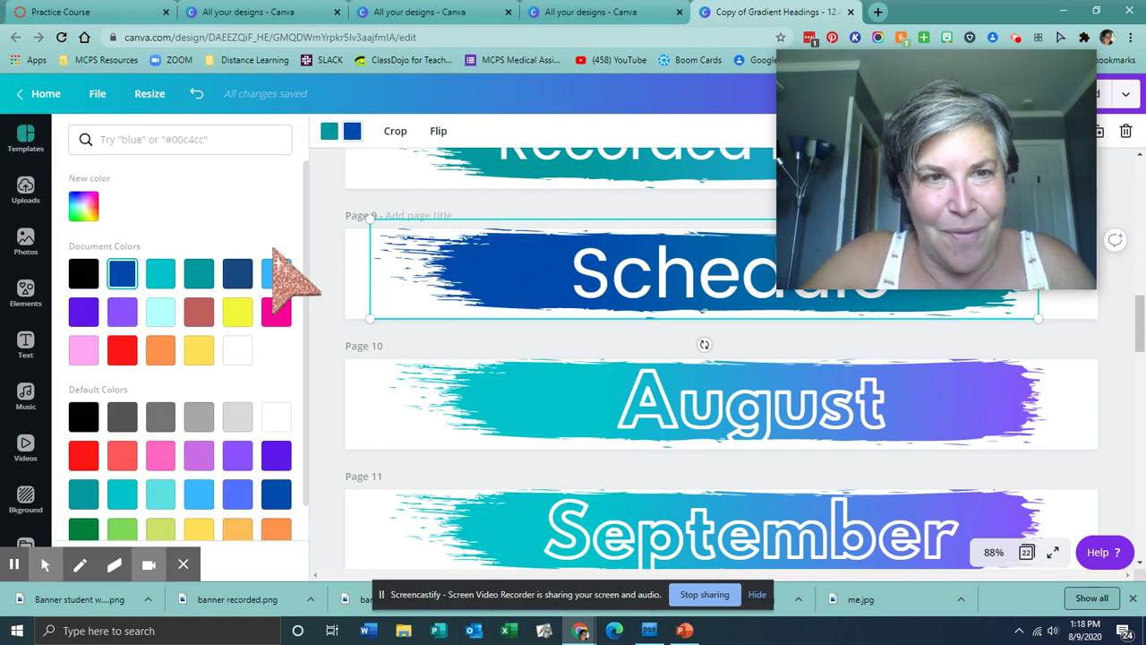
{"action": "left_click", "coordinate": [275, 311]}
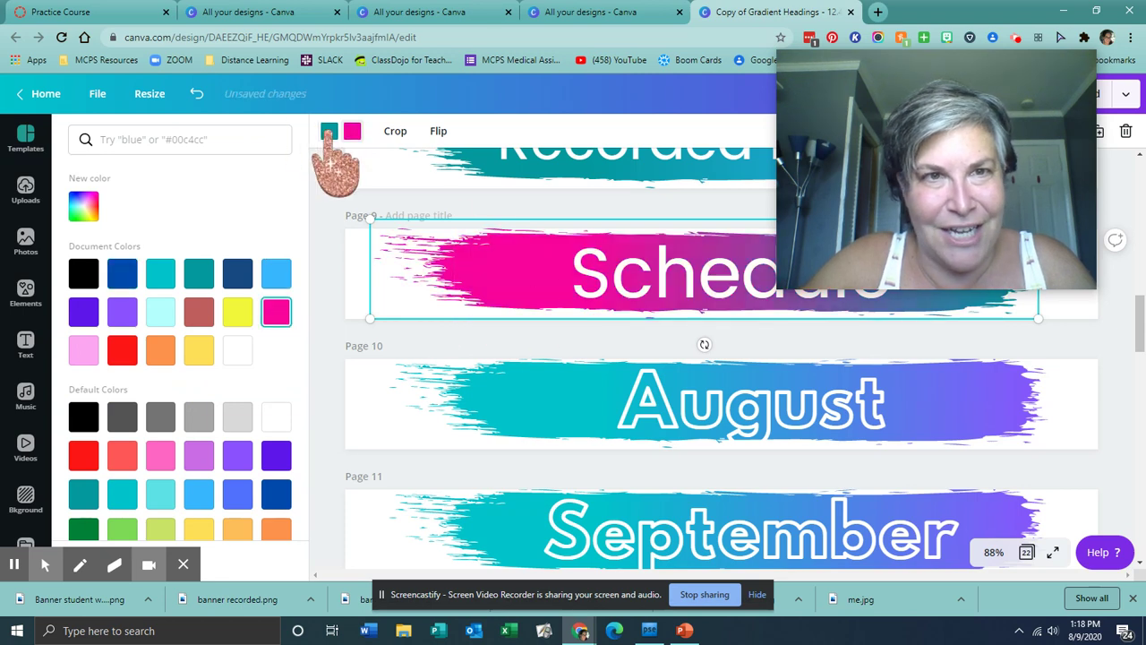
{"action": "left_click", "coordinate": [161, 312]}
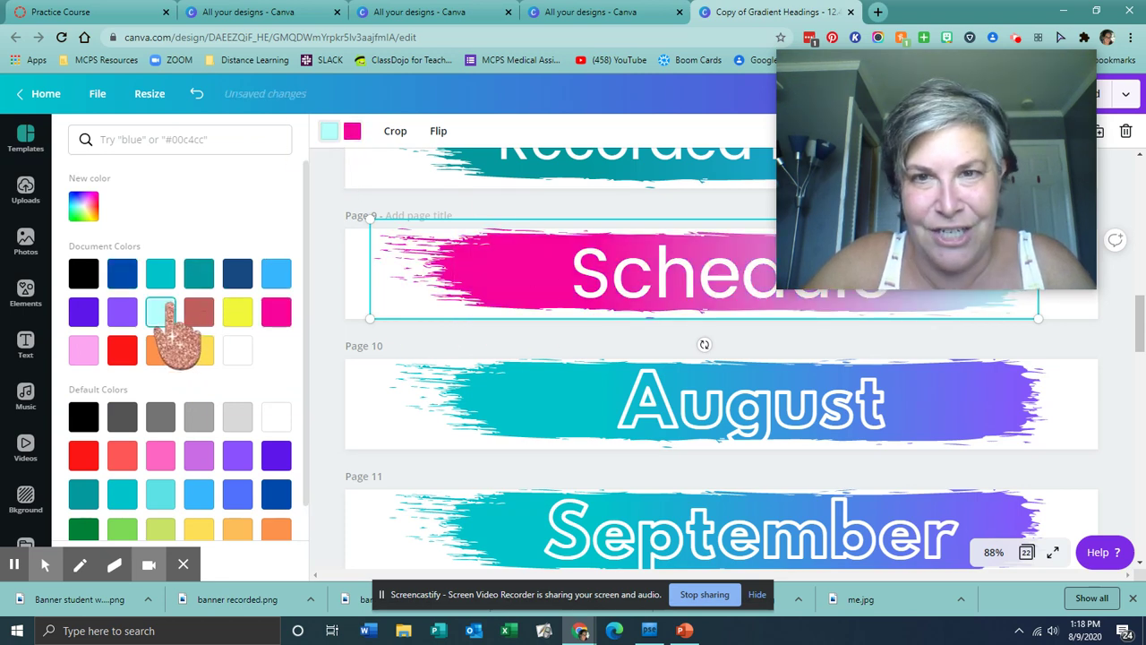
{"action": "left_click_drag", "start_coordinate": [857, 93], "coordinate": [187, 119]}
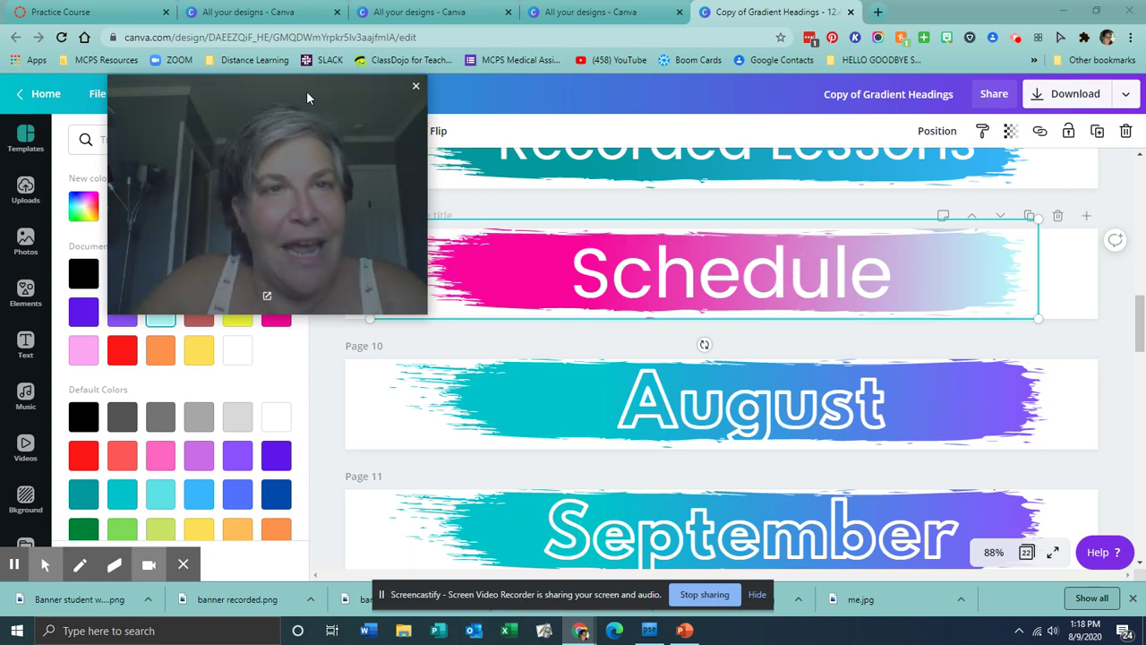
{"action": "left_click_drag", "start_coordinate": [306, 91], "coordinate": [168, 93]}
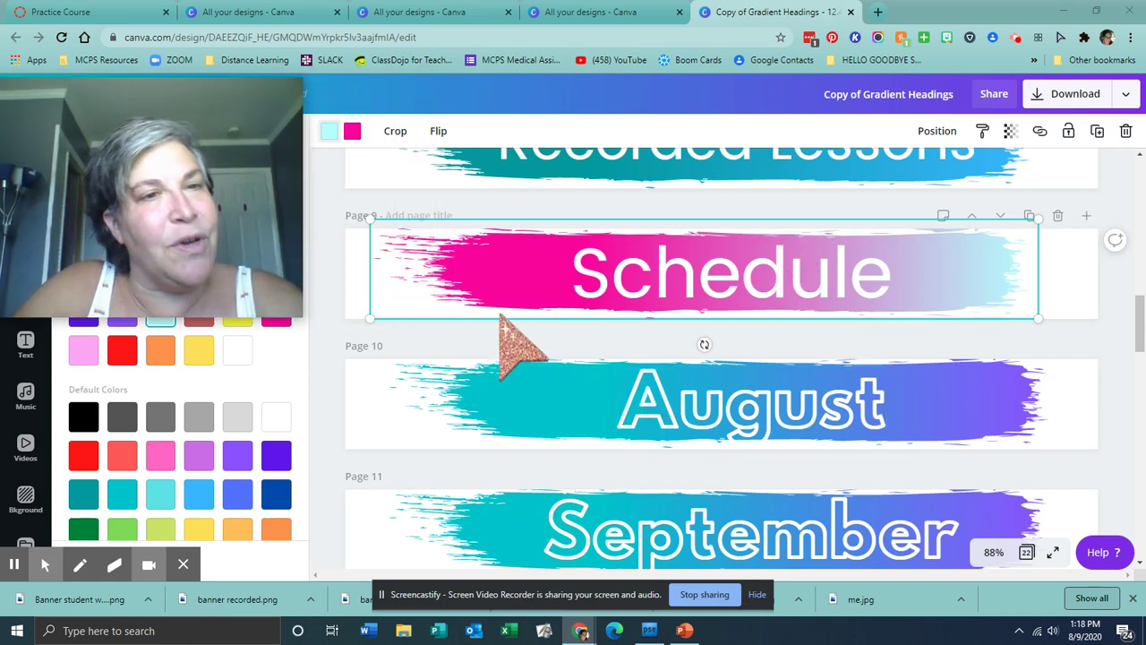
{"action": "left_click_drag", "start_coordinate": [205, 122], "coordinate": [810, 137]}
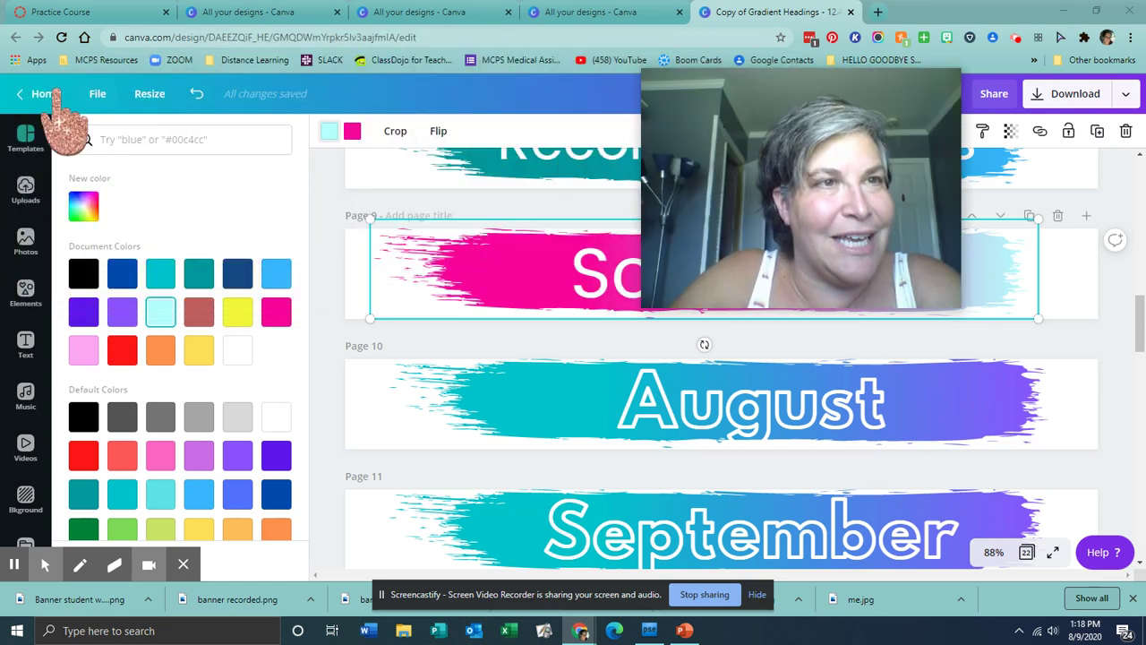
- Return to the list of all designs, open the Copy of Button Example design and look through its first button pages
{"action": "left_click", "coordinate": [34, 94]}
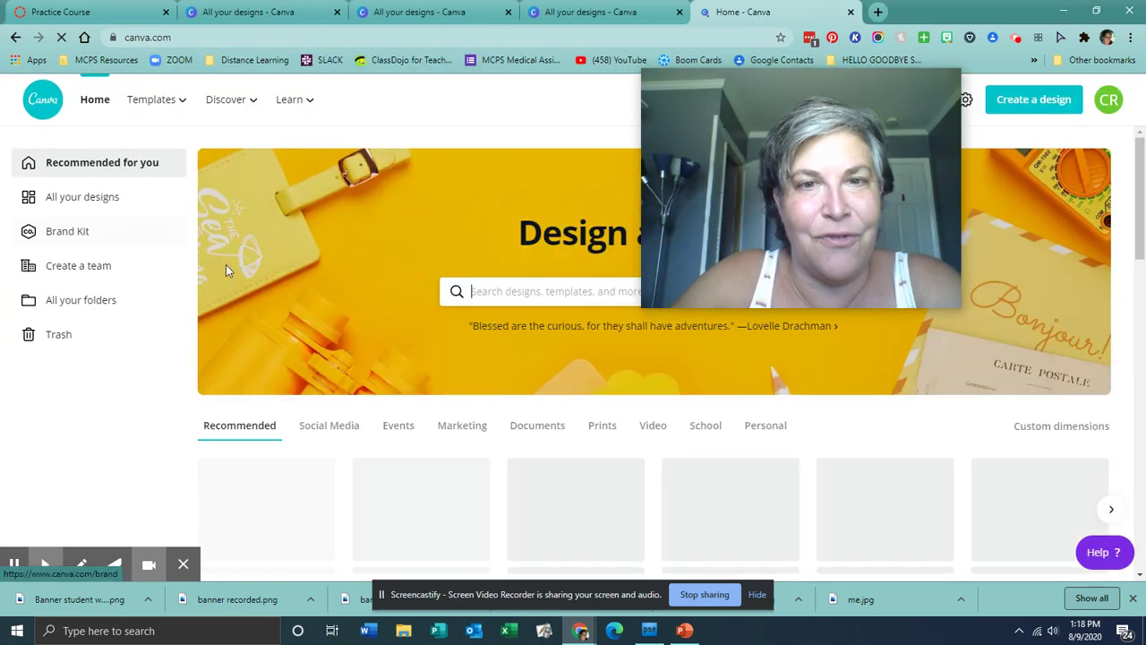
{"action": "left_click", "coordinate": [49, 204]}
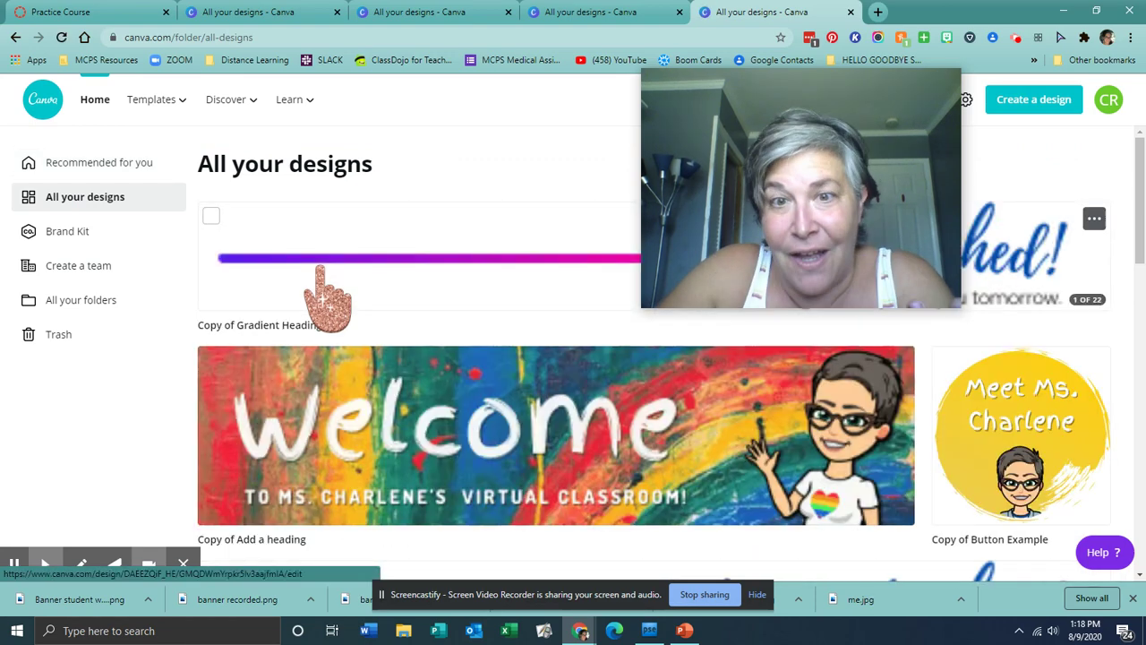
{"action": "scroll", "coordinate": [538, 403], "scroll_direction": "down", "scroll_amount": 2}
{"action": "left_click", "coordinate": [1016, 317]}
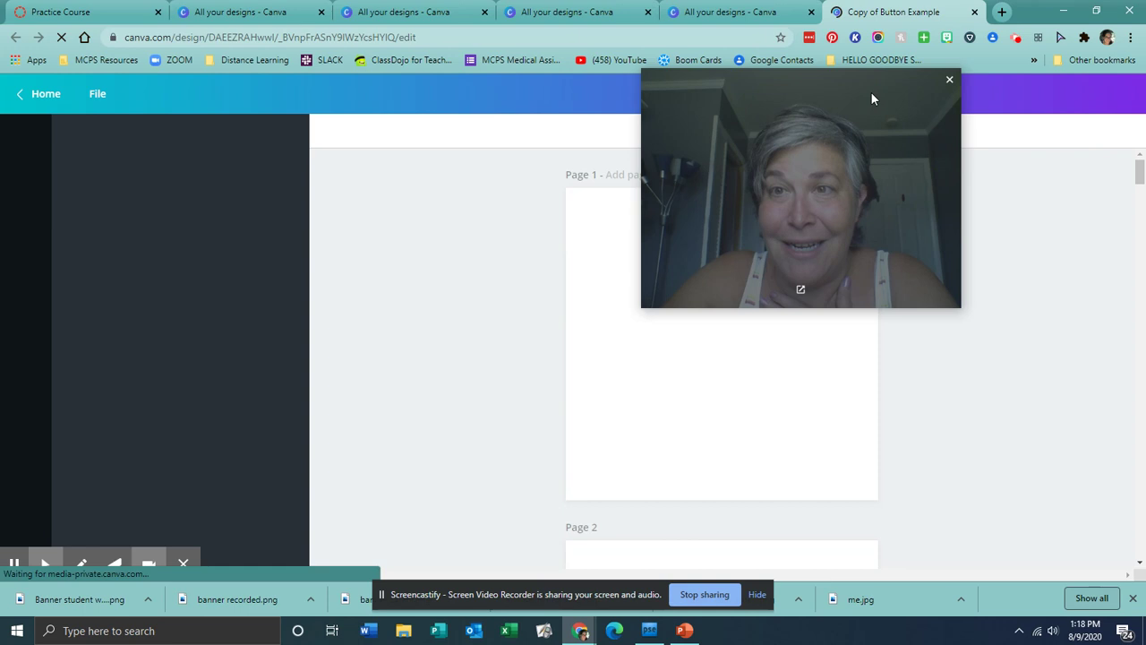
{"action": "left_click_drag", "start_coordinate": [871, 91], "coordinate": [314, 89]}
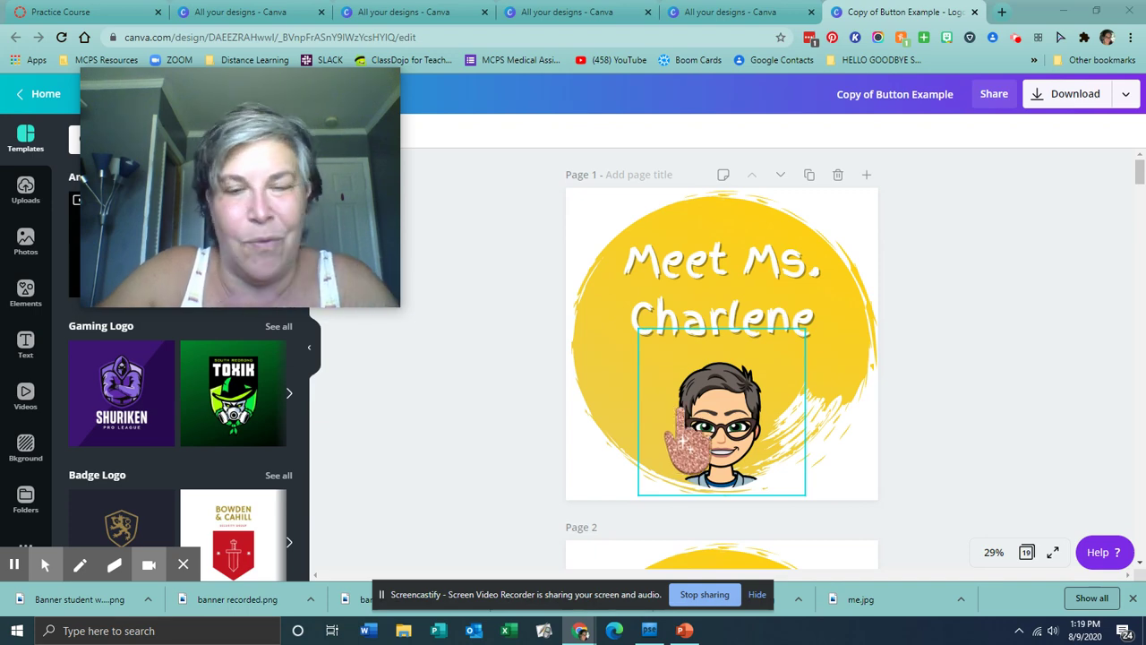
{"action": "scroll", "coordinate": [883, 418], "scroll_direction": "down", "scroll_amount": 7}
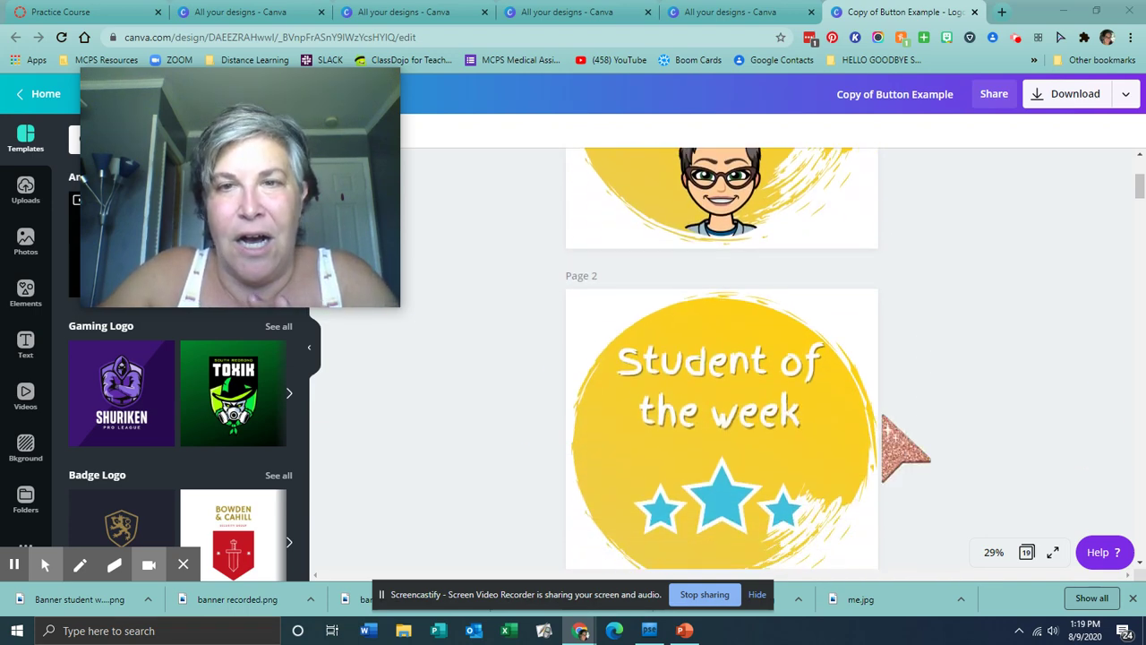
{"action": "scroll", "coordinate": [883, 417], "scroll_direction": "down", "scroll_amount": 7}
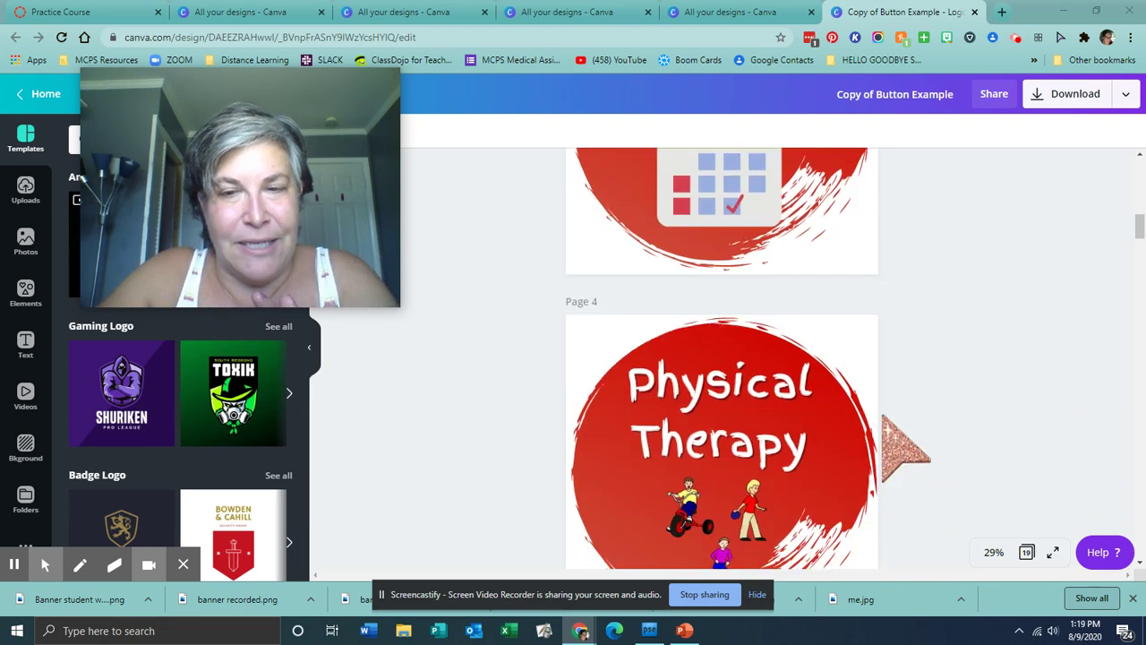
{"action": "scroll", "coordinate": [883, 417], "scroll_direction": "up", "scroll_amount": 14}
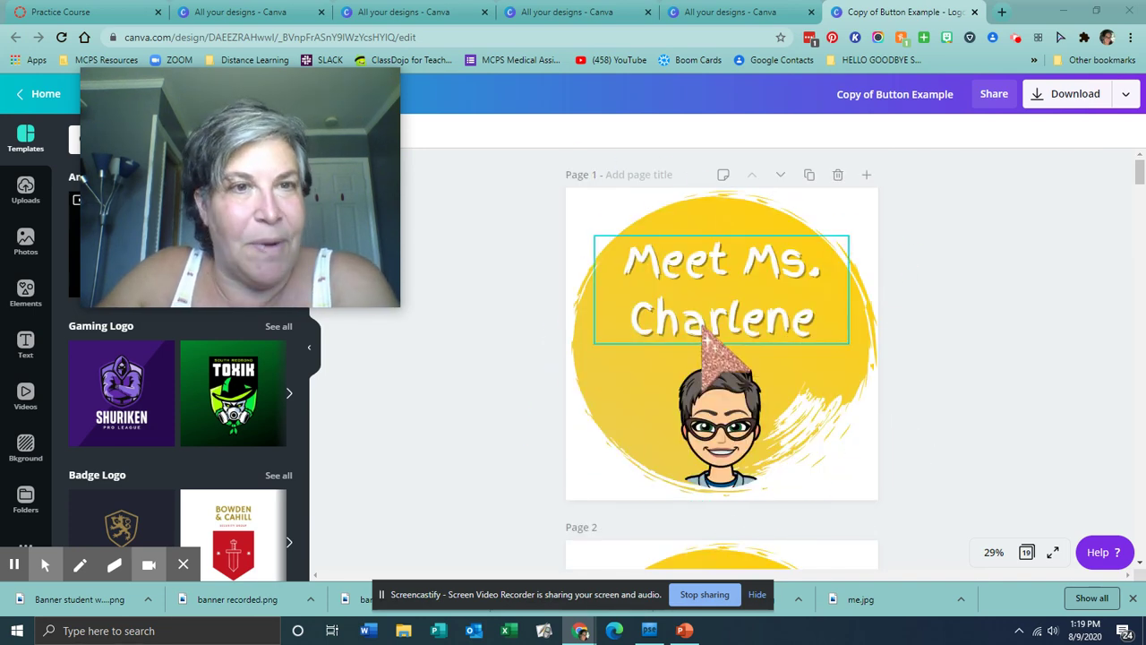
- Set up a PNG download with a transparent background for page 1 only
{"action": "left_click", "coordinate": [1128, 95]}
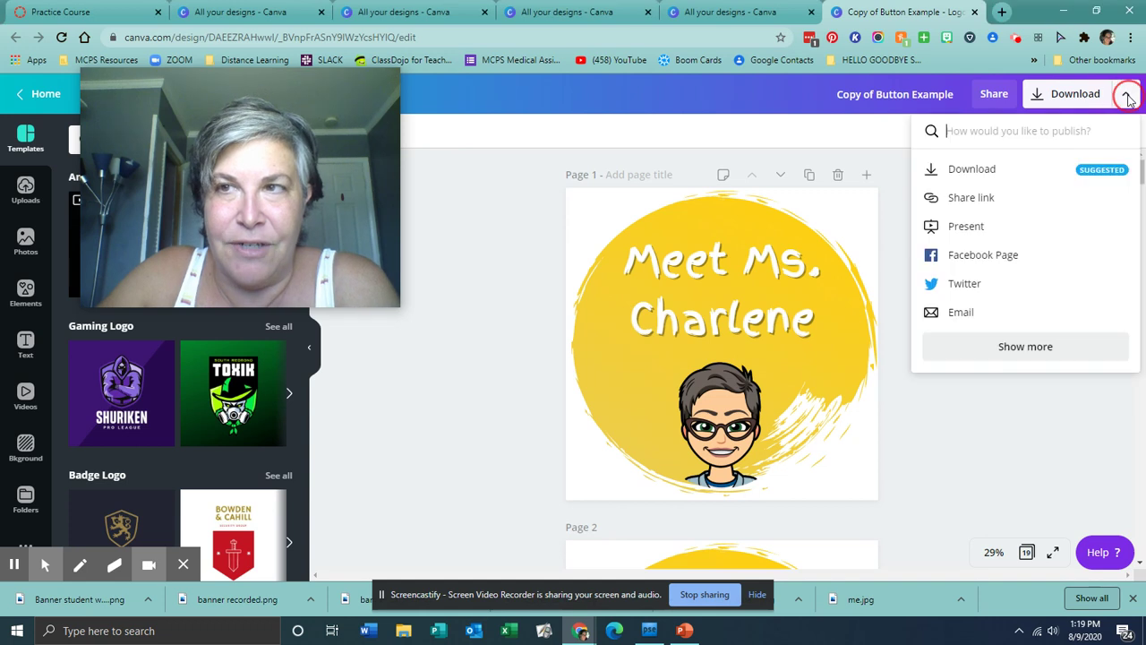
{"action": "left_click", "coordinate": [972, 171]}
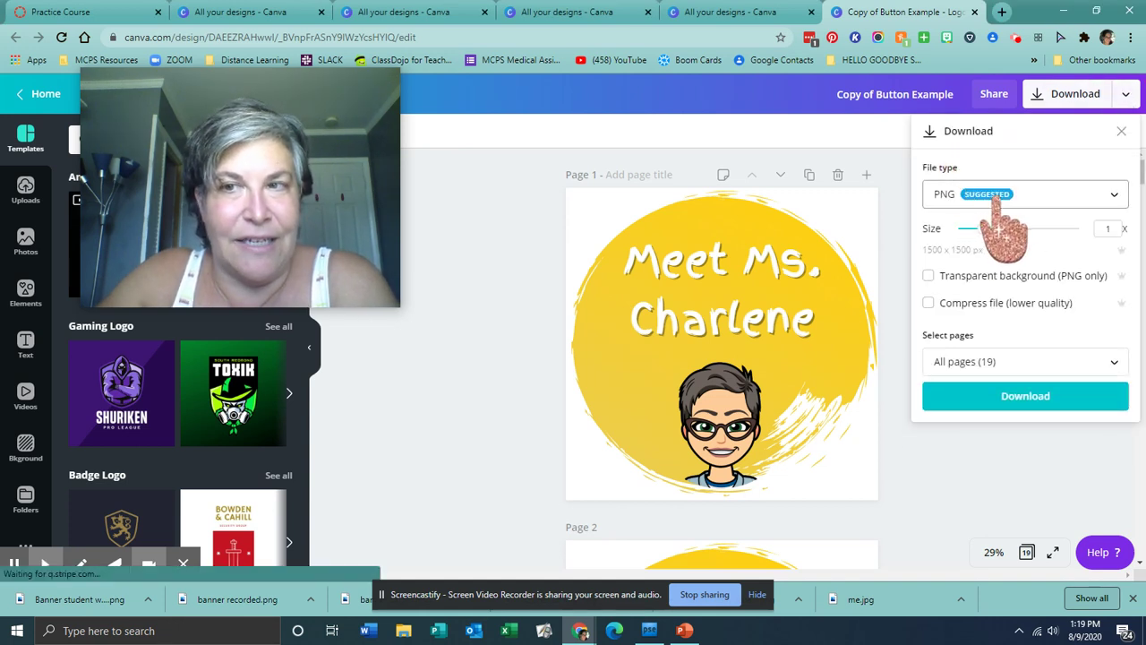
{"action": "left_click", "coordinate": [928, 277]}
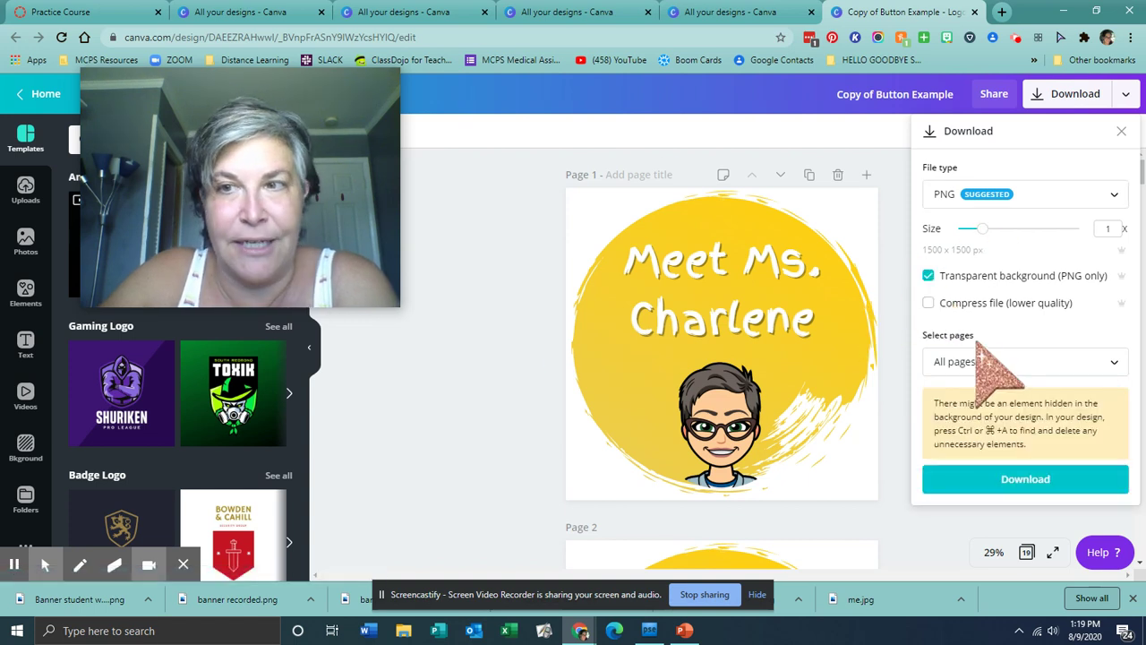
{"action": "left_click", "coordinate": [996, 368]}
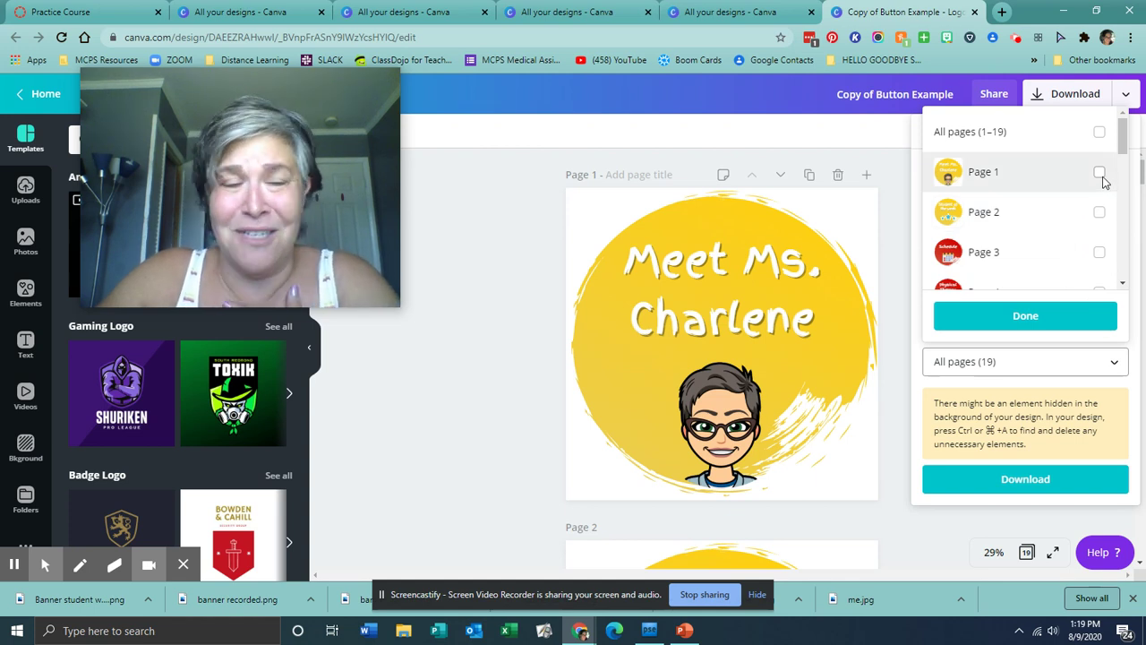
{"action": "left_click", "coordinate": [1099, 173]}
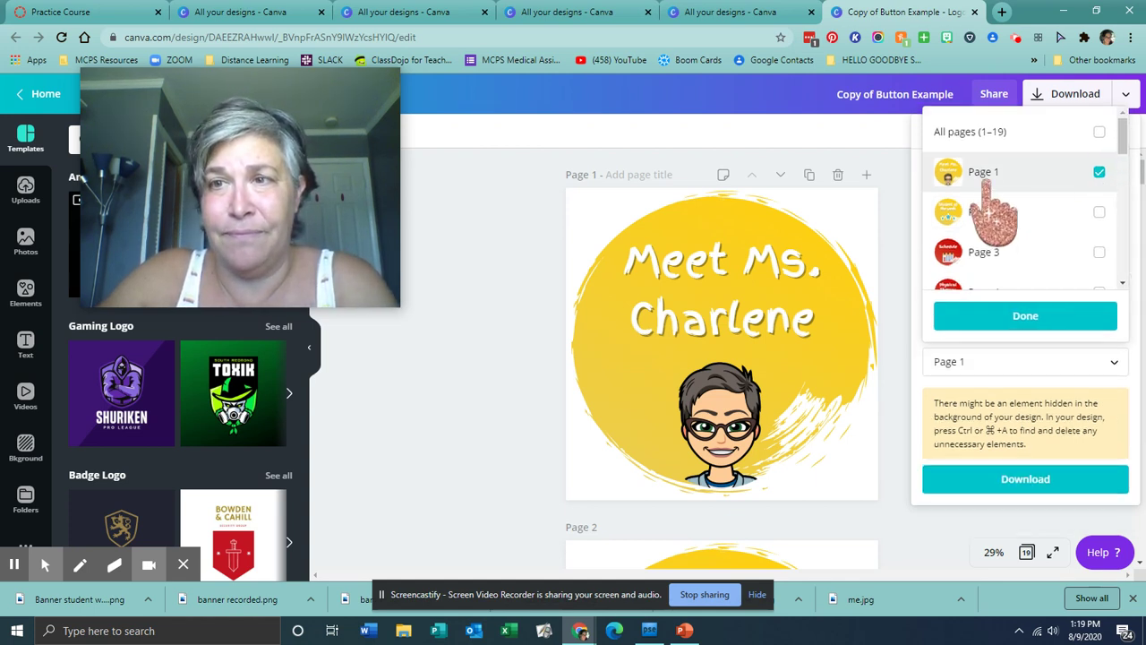
{"action": "left_click", "coordinate": [1026, 312]}
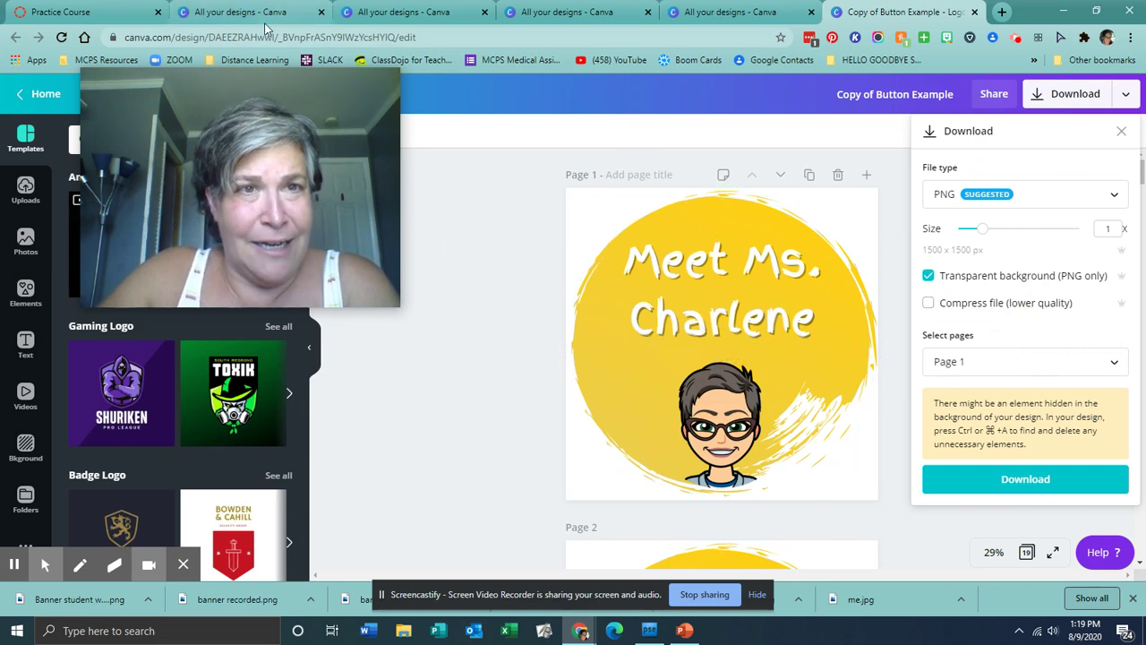
- Download the page 1 button, save it as "Copy of Button Example" in the CANVAS folder, and return to the design
{"action": "mouse_move", "coordinate": [219, 87]}
{"action": "left_click_drag", "start_coordinate": [219, 87], "coordinate": [626, 73]}
{"action": "left_click", "coordinate": [1030, 479]}
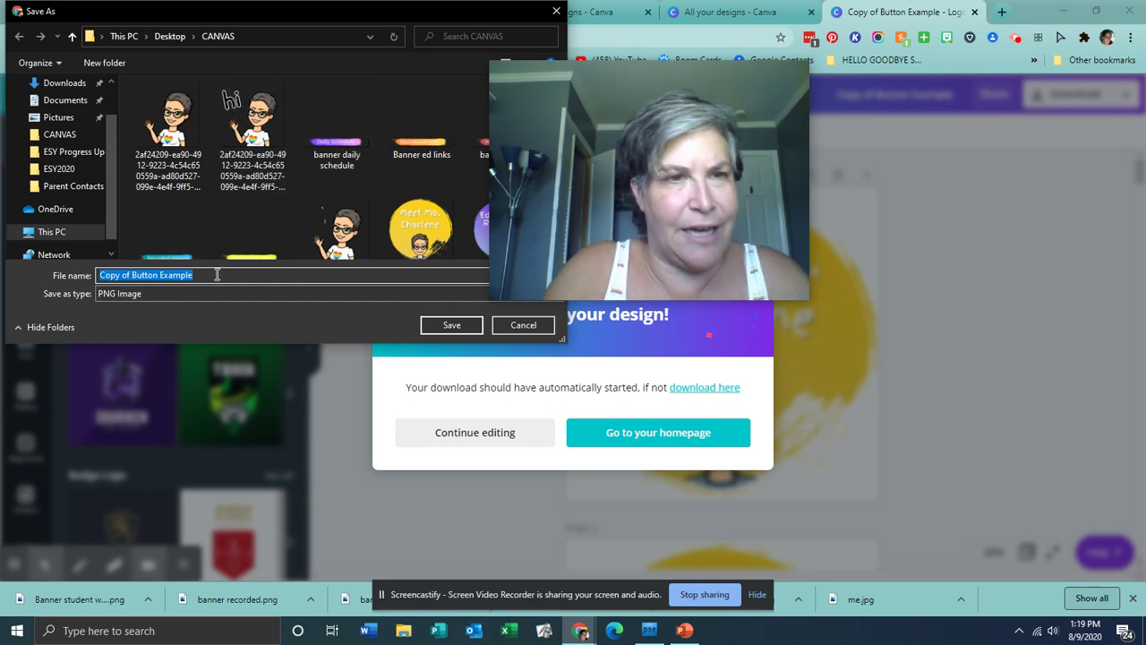
{"action": "left_click", "coordinate": [439, 325]}
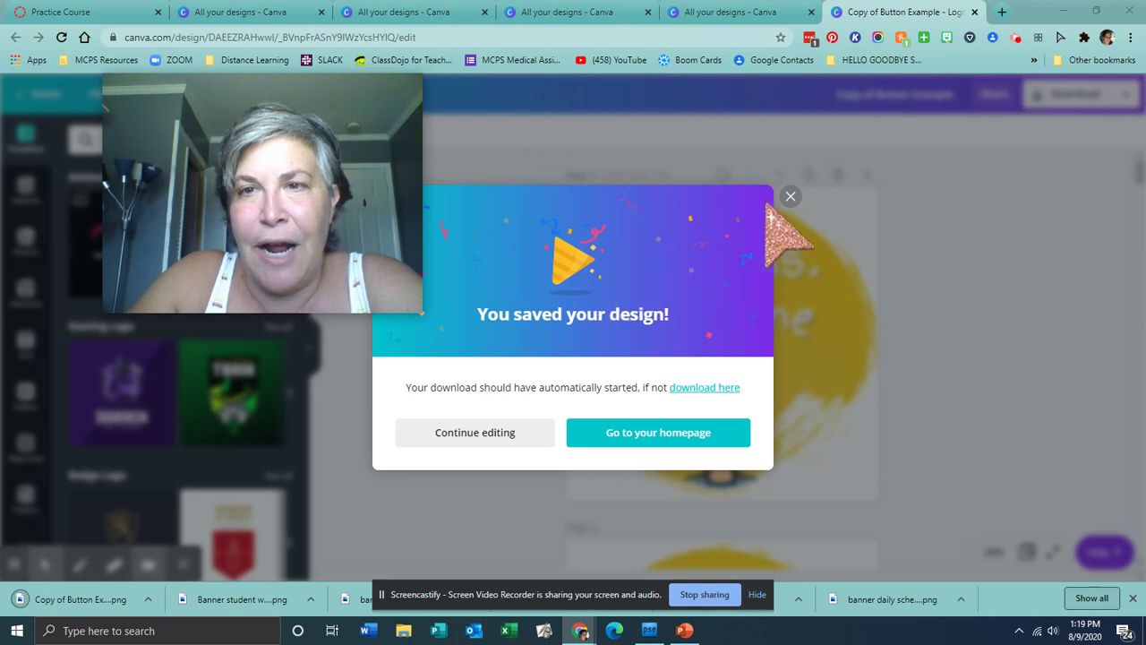
{"action": "left_click", "coordinate": [790, 197]}
{"action": "left_click_drag", "start_coordinate": [394, 179], "coordinate": [532, 284]}
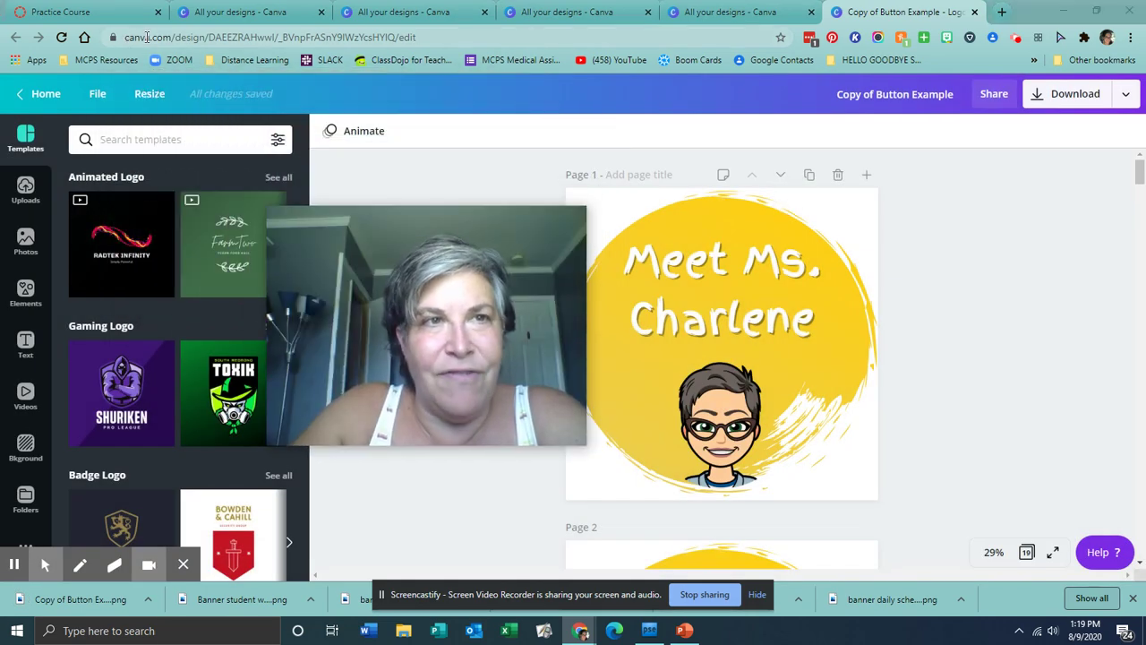
- Go back to the home page and look through its design types, recent designs and post templates
{"action": "left_click", "coordinate": [21, 93]}
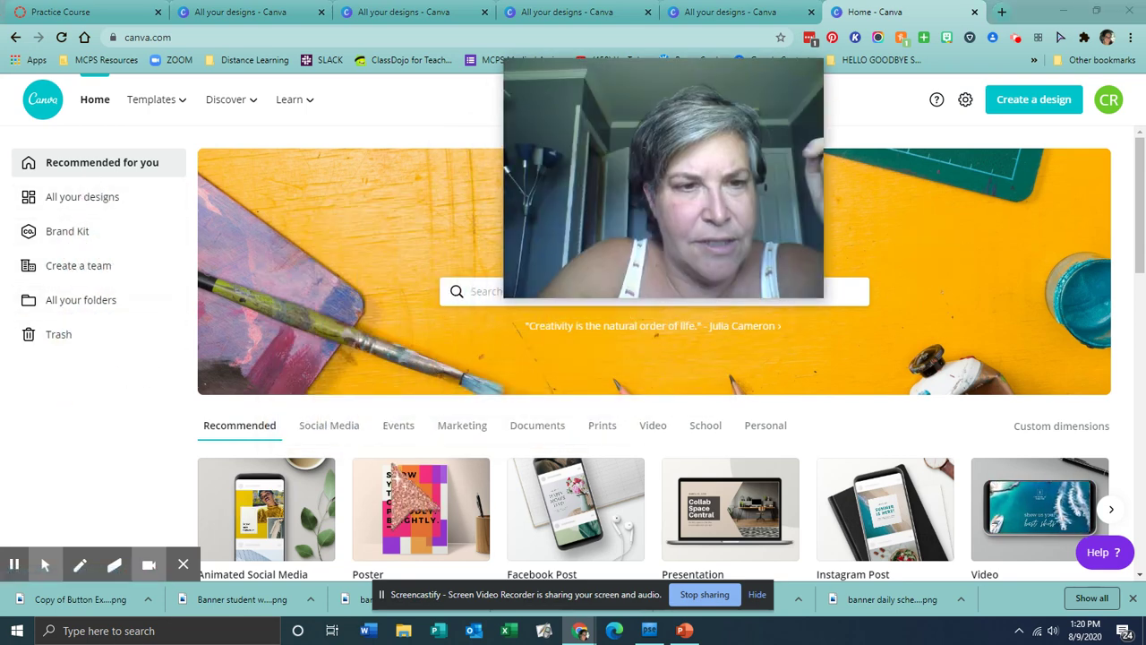
{"action": "scroll", "coordinate": [408, 460], "scroll_direction": "down", "scroll_amount": 6}
{"action": "scroll", "coordinate": [428, 459], "scroll_direction": "down", "scroll_amount": 2}
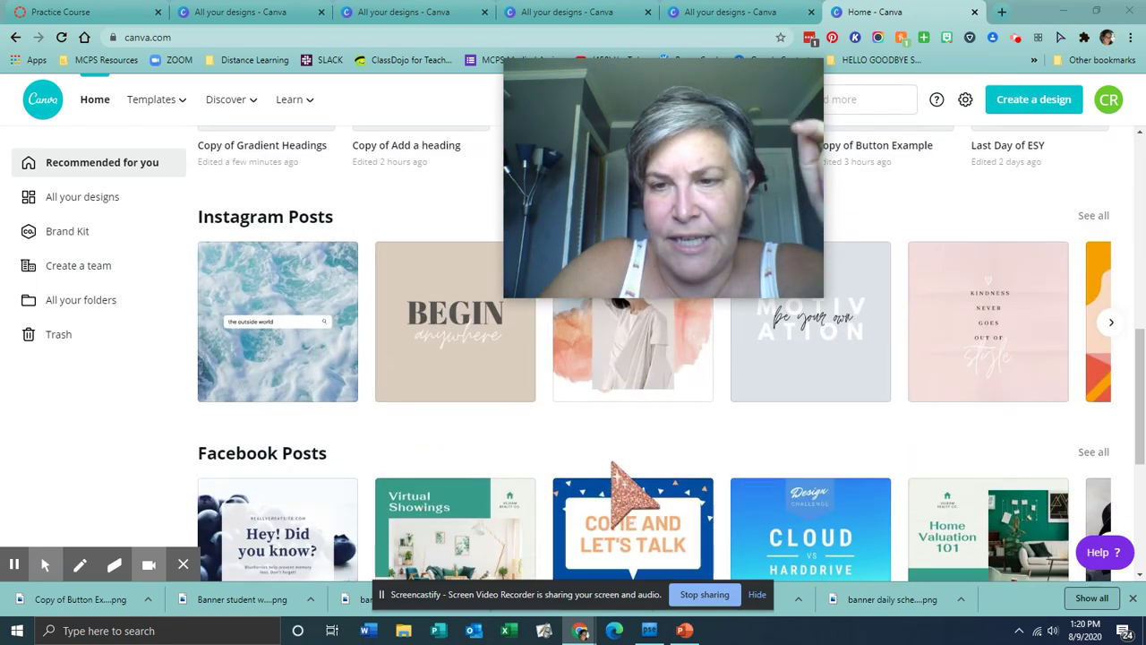
{"action": "scroll", "coordinate": [555, 470], "scroll_direction": "down", "scroll_amount": 3}
{"action": "scroll", "coordinate": [399, 444], "scroll_direction": "up", "scroll_amount": 10}
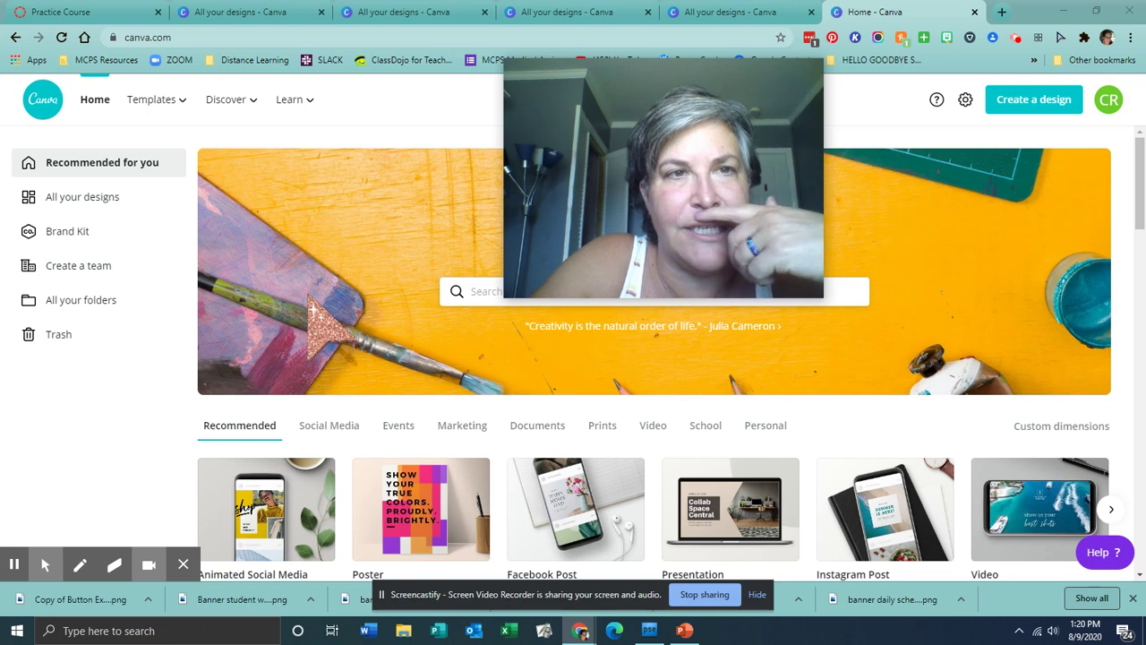
{"action": "mouse_move", "coordinate": [647, 271]}
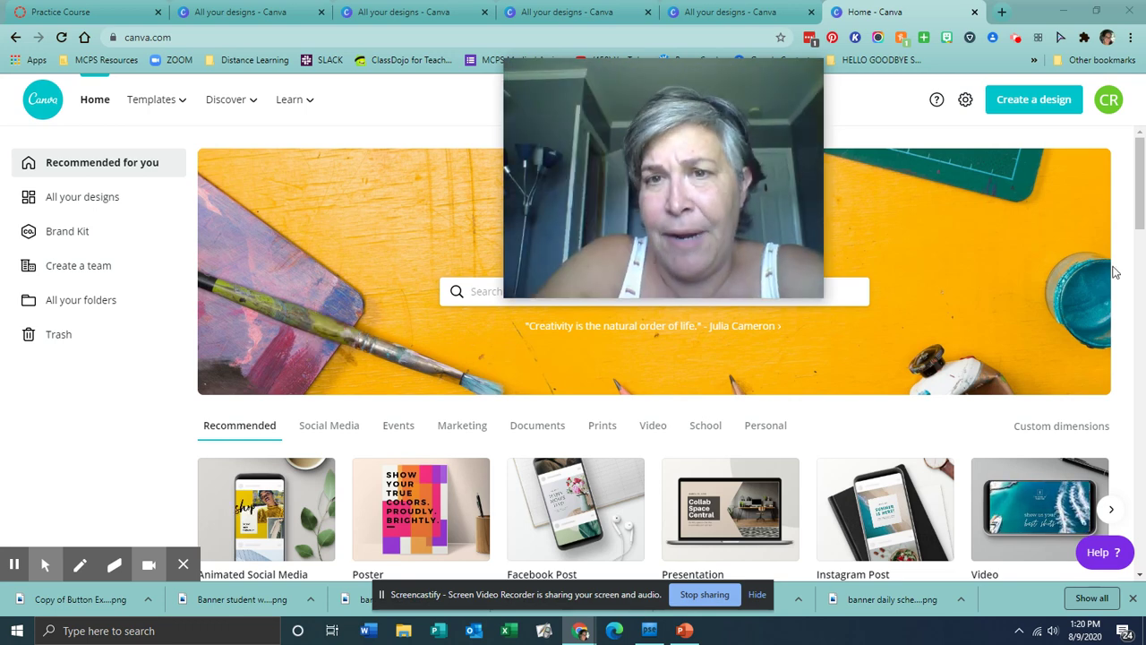
- Switch to the already open list of all designs and open the Copy of Add a heading welcome banner
{"action": "left_click", "coordinate": [388, 14]}
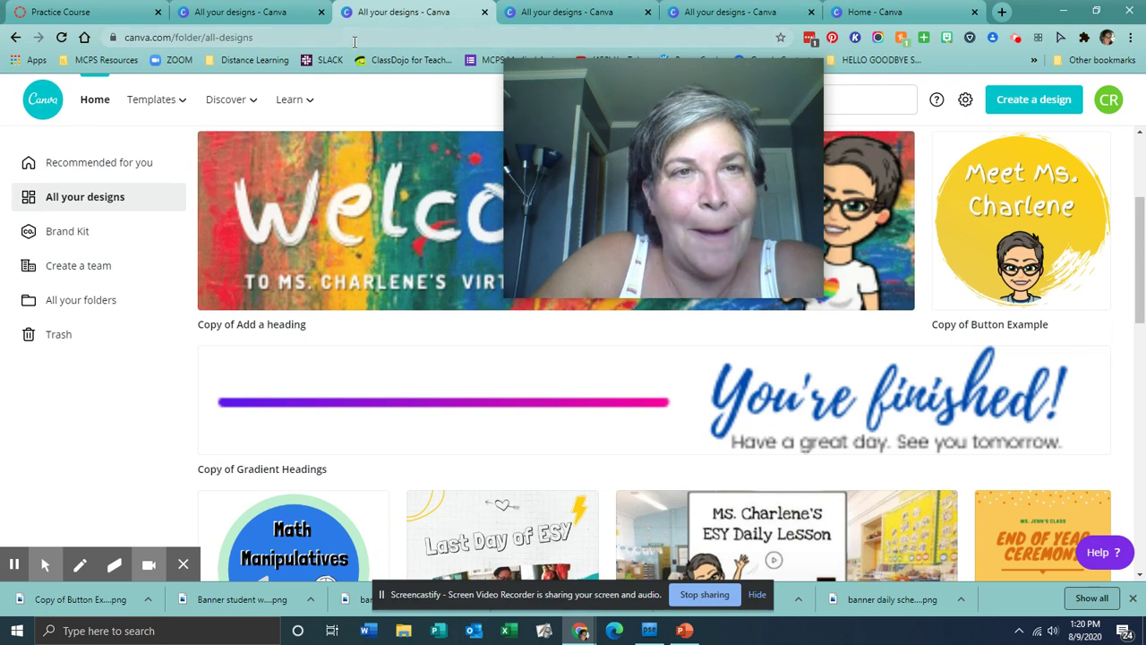
{"action": "left_click", "coordinate": [390, 247]}
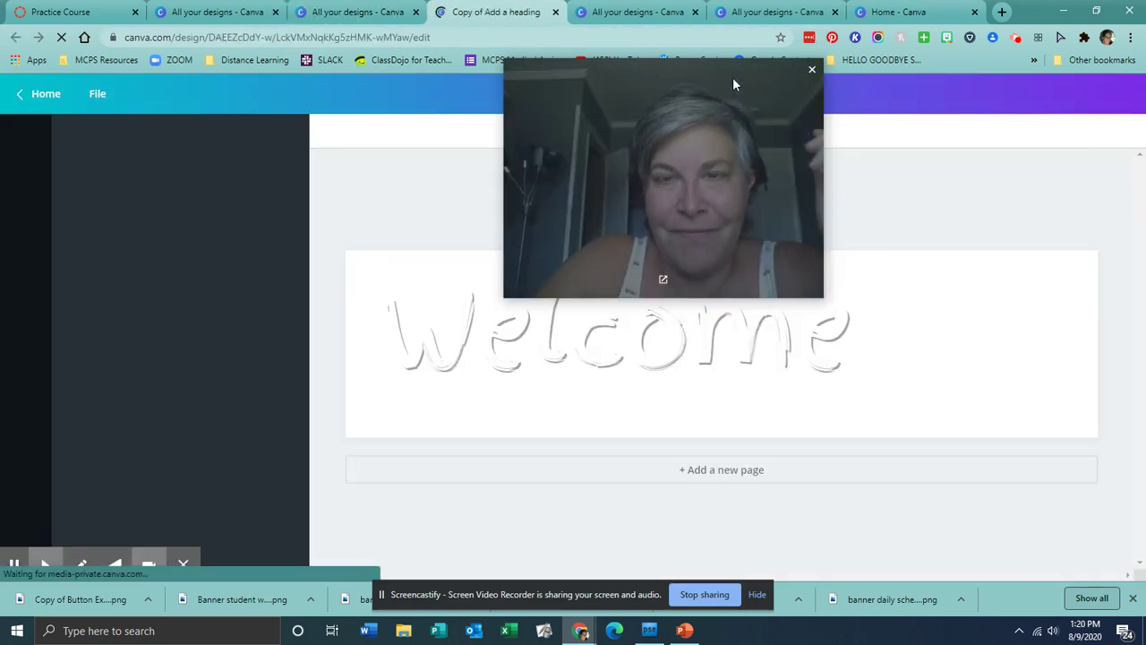
{"action": "left_click_drag", "start_coordinate": [732, 77], "coordinate": [231, 127]}
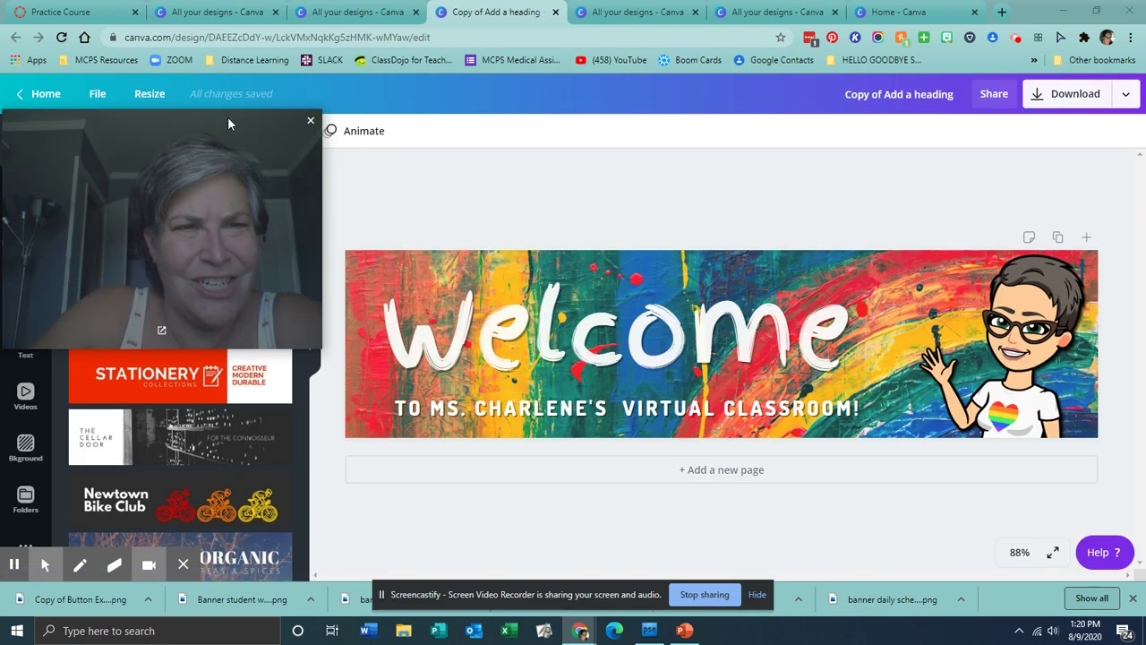
{"action": "left_click_drag", "start_coordinate": [227, 117], "coordinate": [824, 101]}
- Switch to another browser tab showing the list of all designs and load facebook.com in it
{"action": "left_click", "coordinate": [636, 11]}
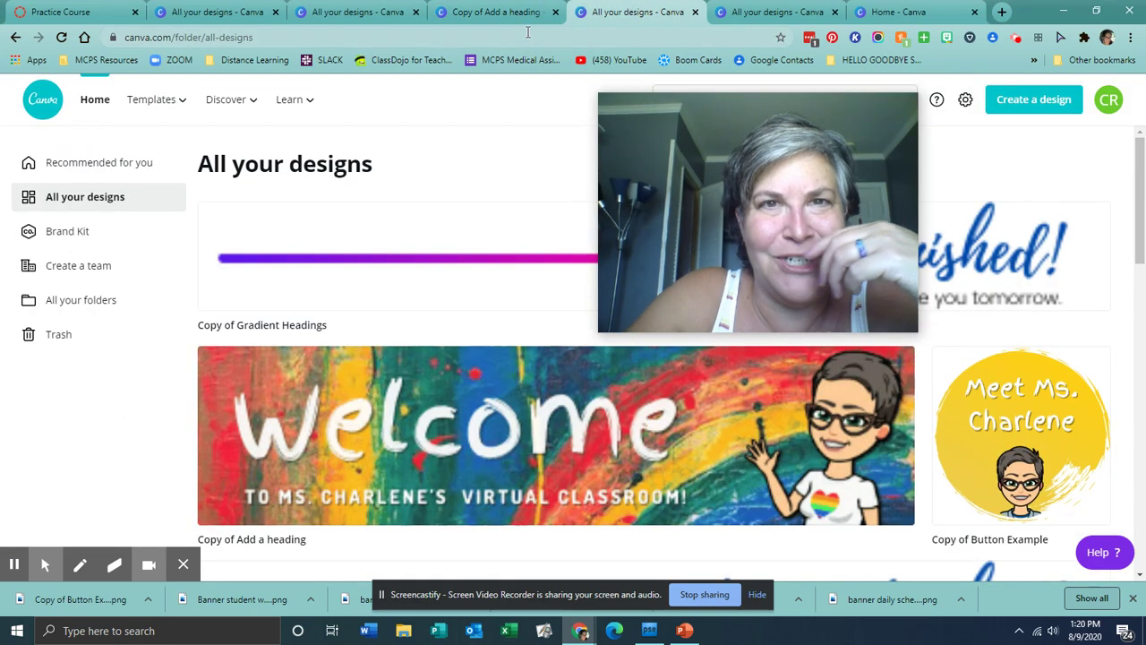
{"action": "left_click", "coordinate": [528, 36]}
{"action": "type", "text": "faceb"}
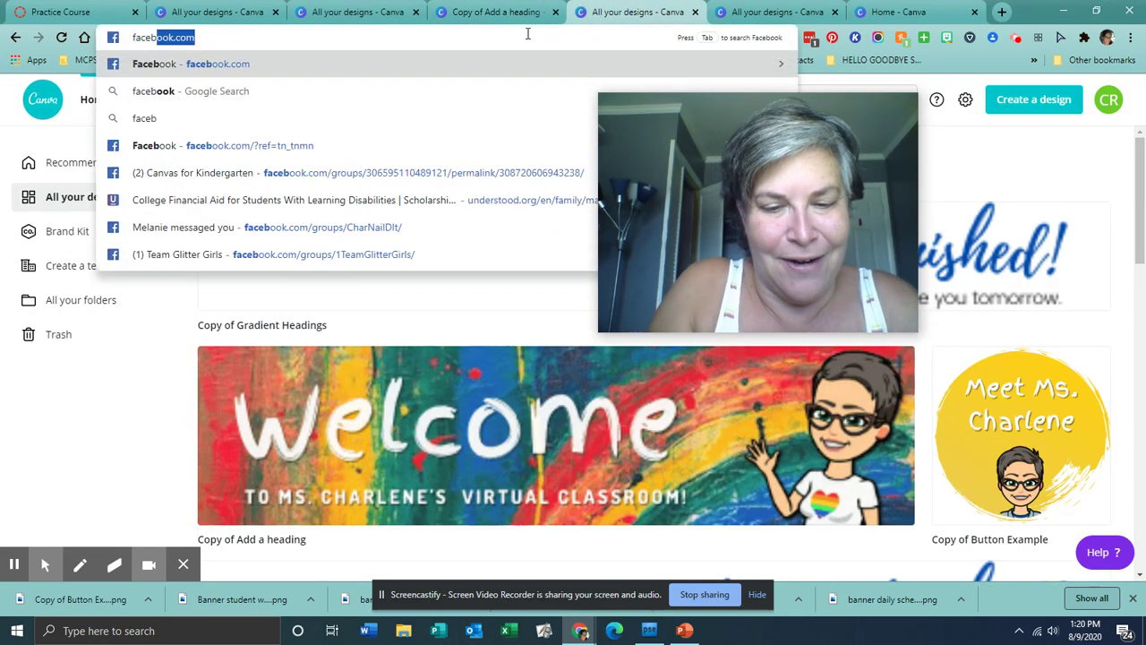
{"action": "type", "text": "ook"}
{"action": "key", "text": "Return"}
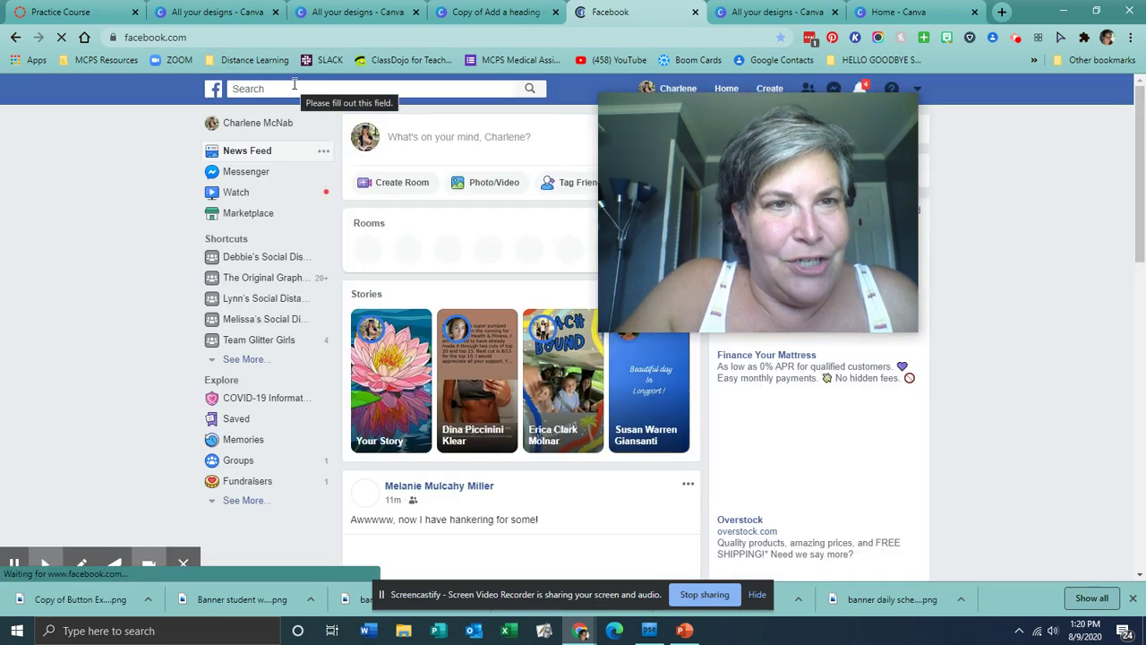
- Open the saved Facebook post about editable templates and bring its list of Canva template links into view
{"action": "left_click", "coordinate": [231, 427]}
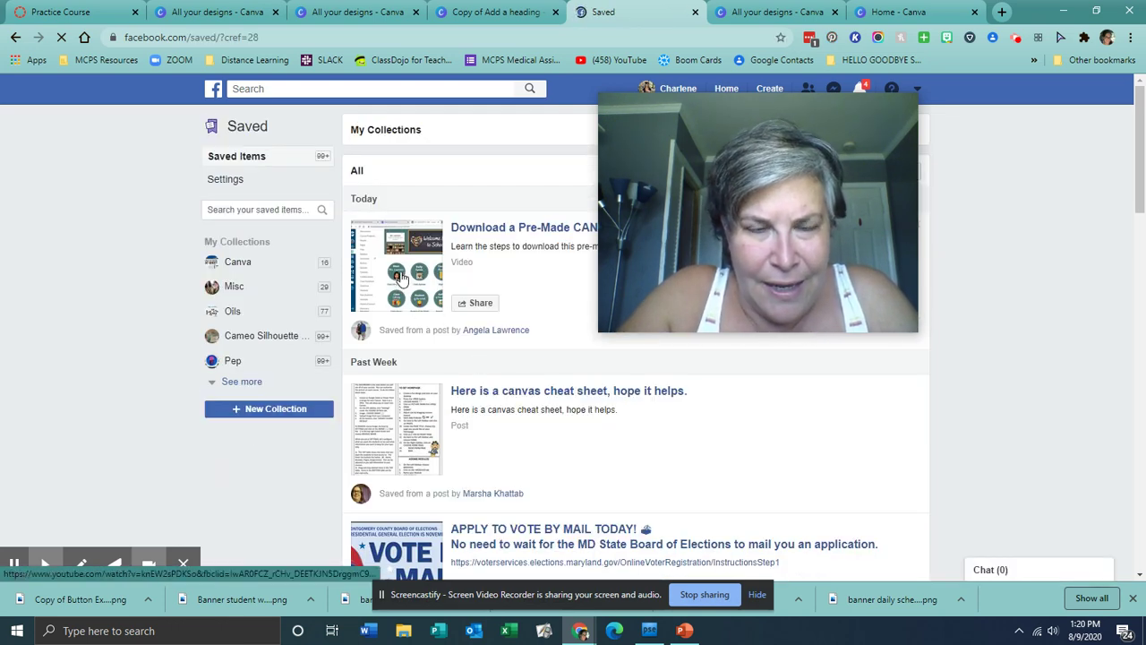
{"action": "scroll", "coordinate": [592, 436], "scroll_direction": "down", "scroll_amount": 3}
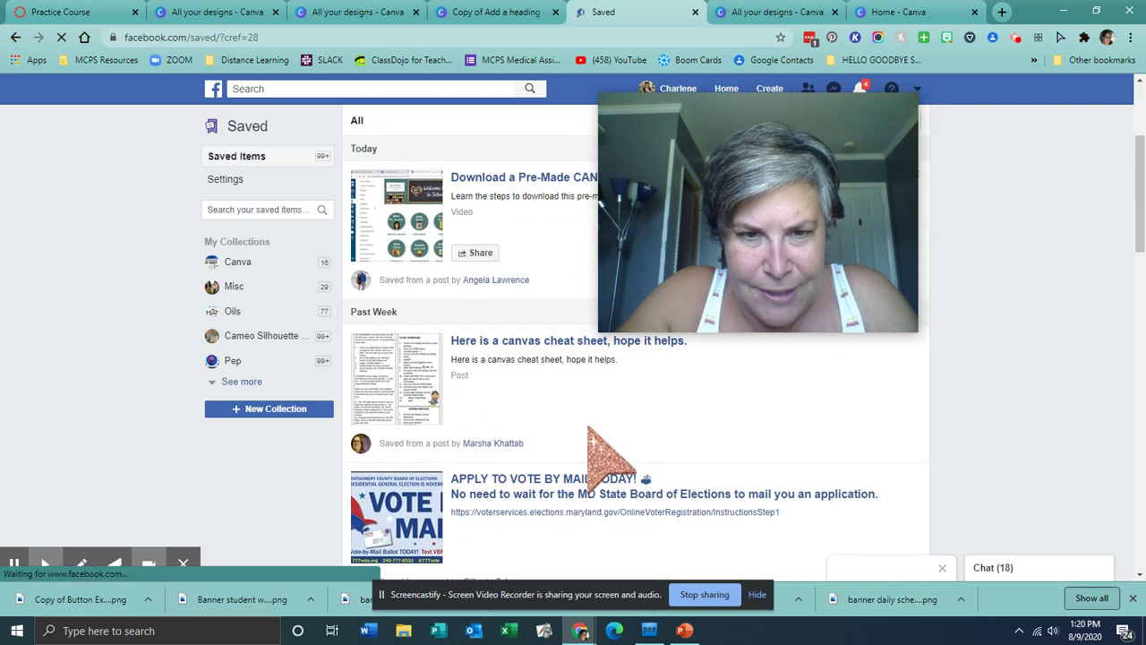
{"action": "scroll", "coordinate": [592, 432], "scroll_direction": "down", "scroll_amount": 3}
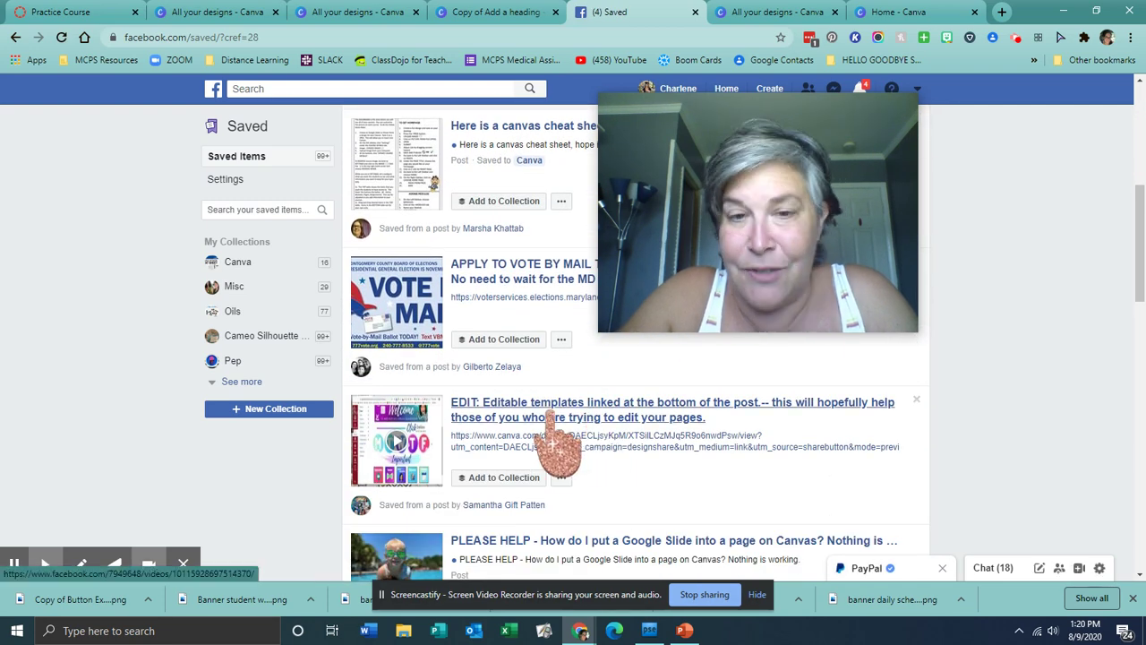
{"action": "left_click", "coordinate": [499, 414]}
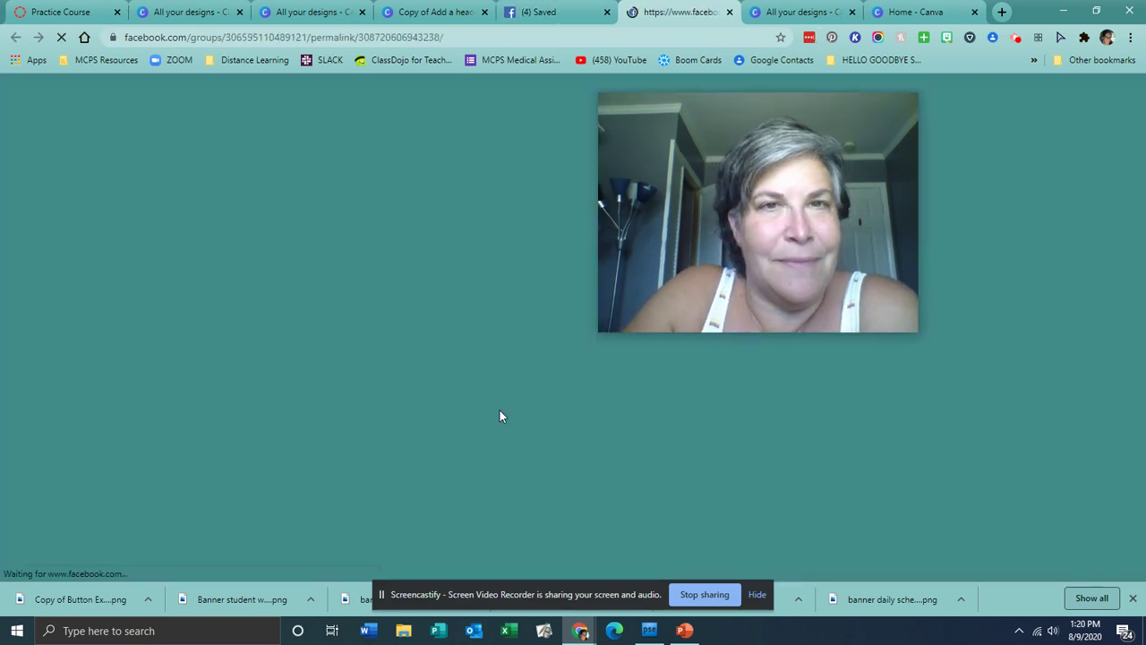
{"action": "left_click_drag", "start_coordinate": [766, 100], "coordinate": [965, 90]}
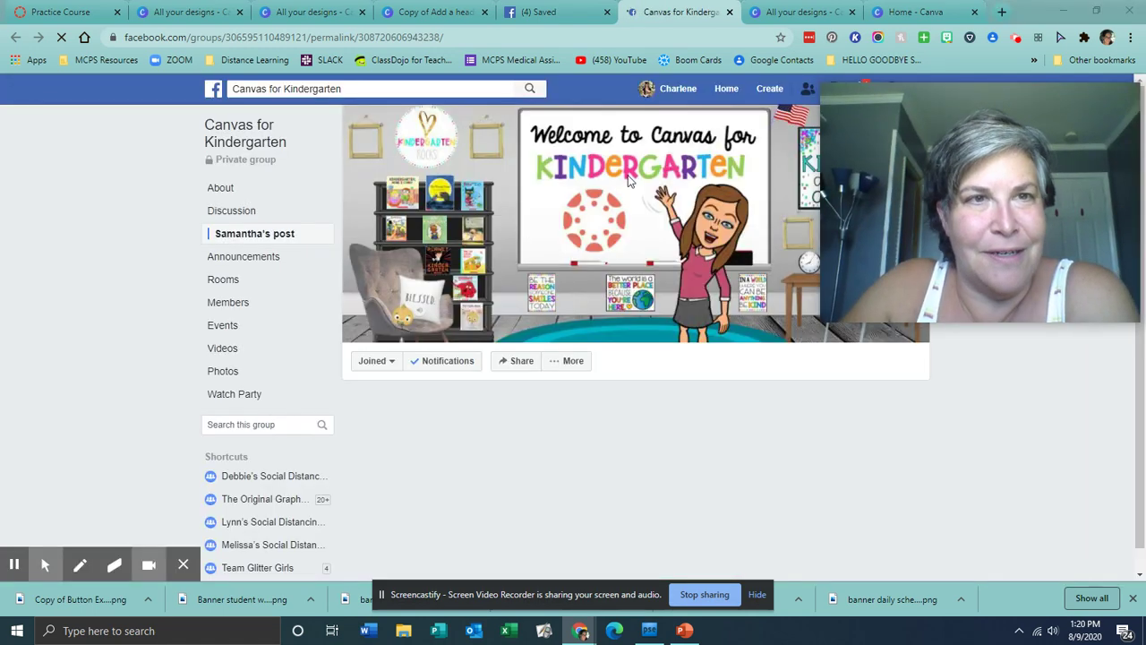
{"action": "scroll", "coordinate": [273, 157], "scroll_direction": "down", "scroll_amount": 3}
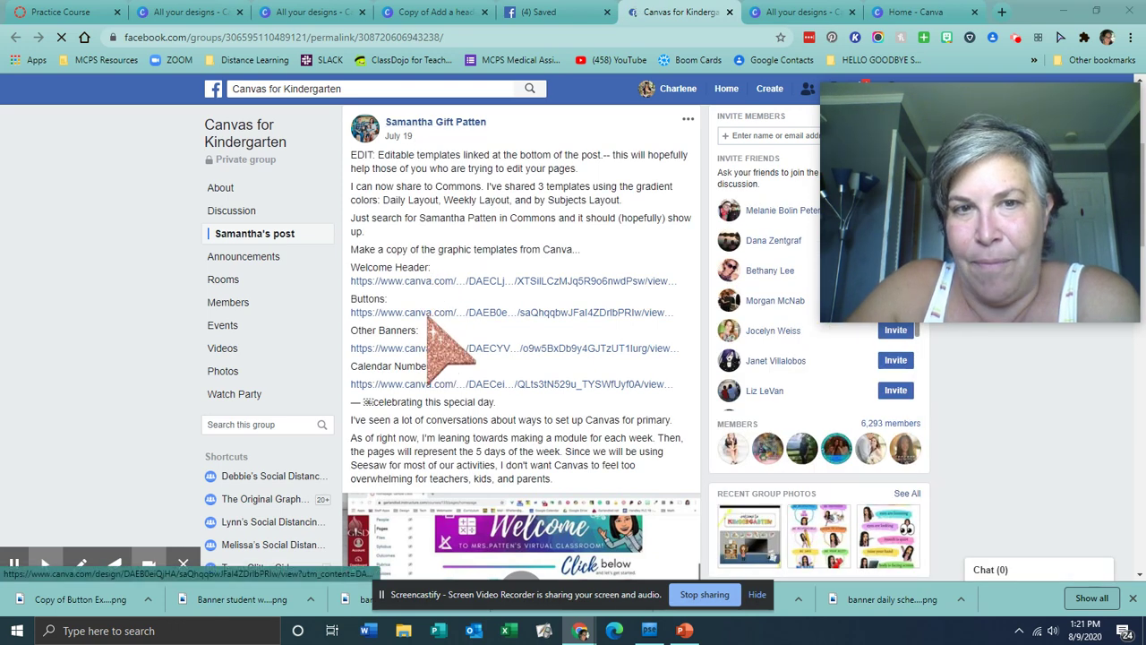
- Open the post's Welcome Header link and use the shared Canva template to create an editable copy
{"action": "left_click", "coordinate": [428, 282]}
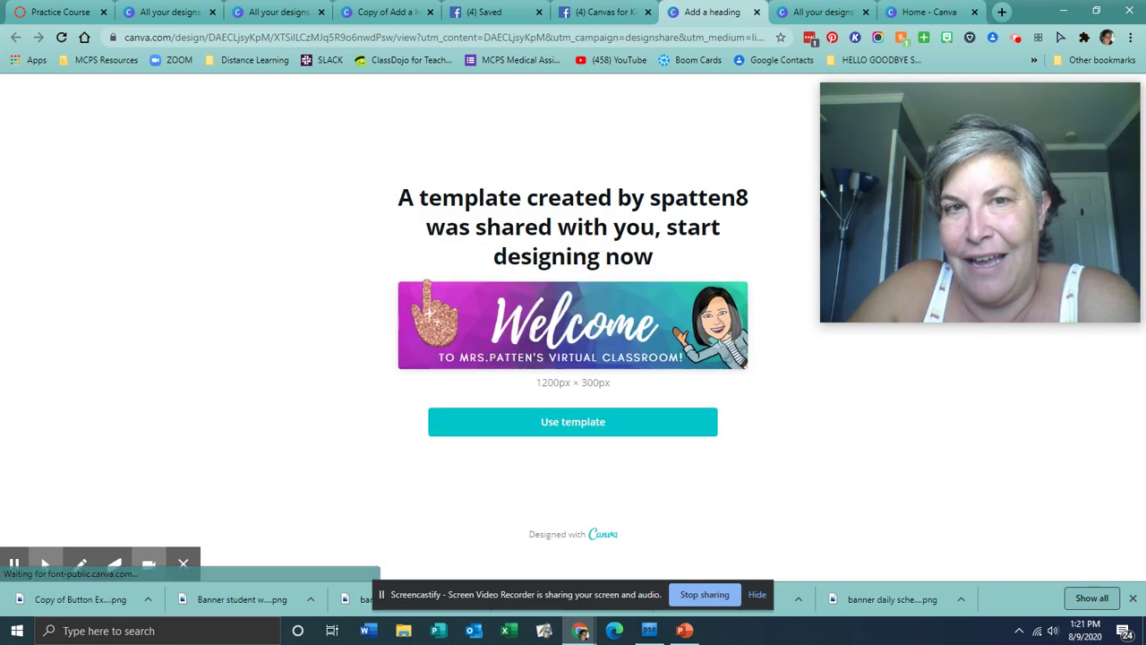
{"action": "left_click", "coordinate": [564, 428]}
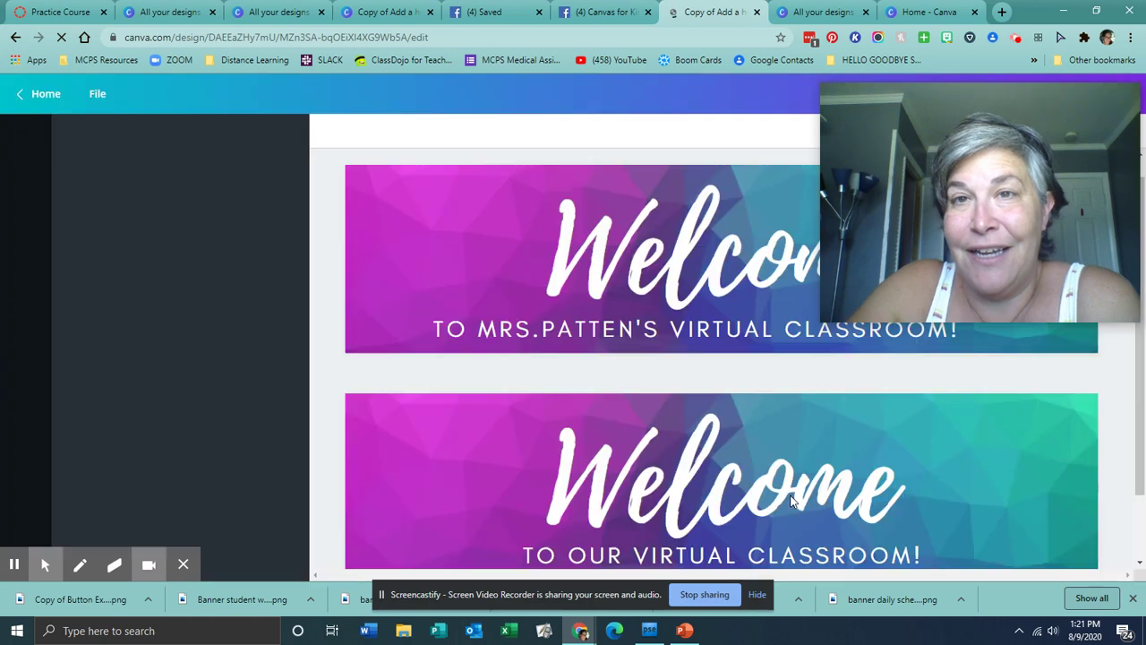
{"action": "left_click_drag", "start_coordinate": [1025, 121], "coordinate": [218, 155]}
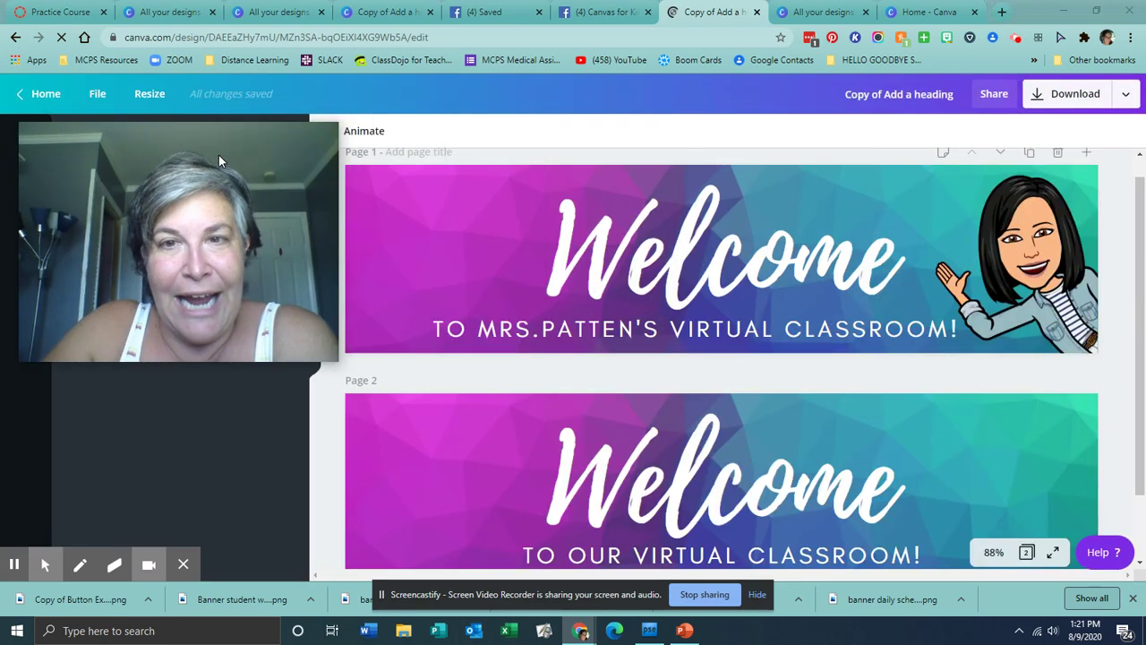
- Select the page 1 banner's heading and subtitle texts, and compare the template copy with the customized rainbow welcome banner
{"action": "double_click", "coordinate": [724, 291]}
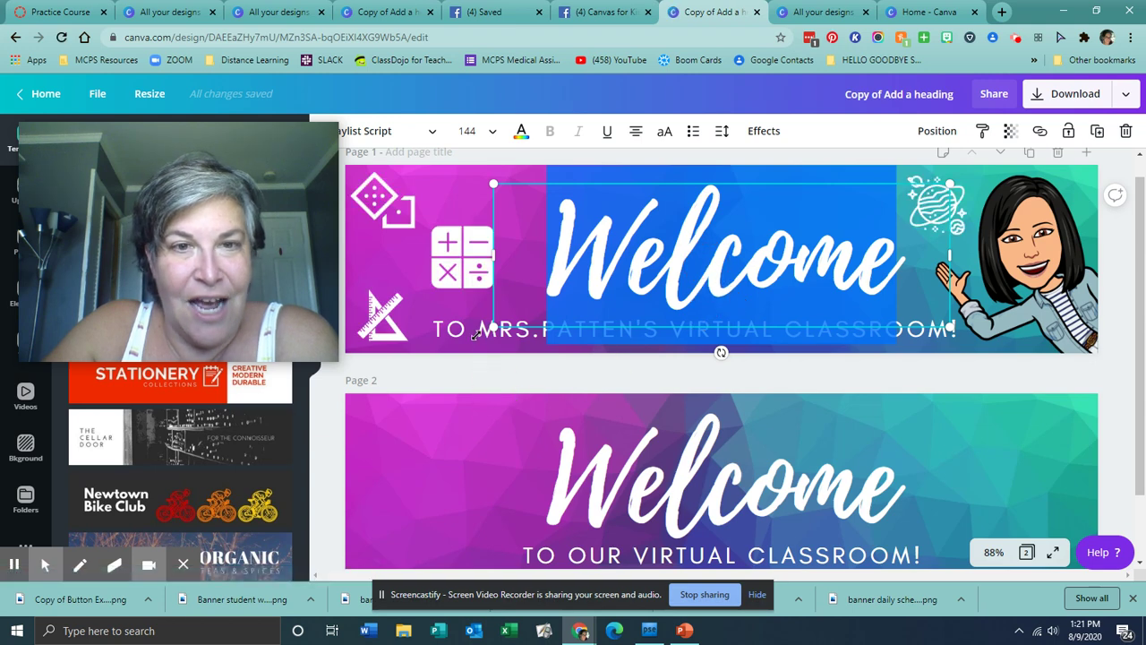
{"action": "left_click", "coordinate": [533, 356]}
{"action": "left_click", "coordinate": [546, 338]}
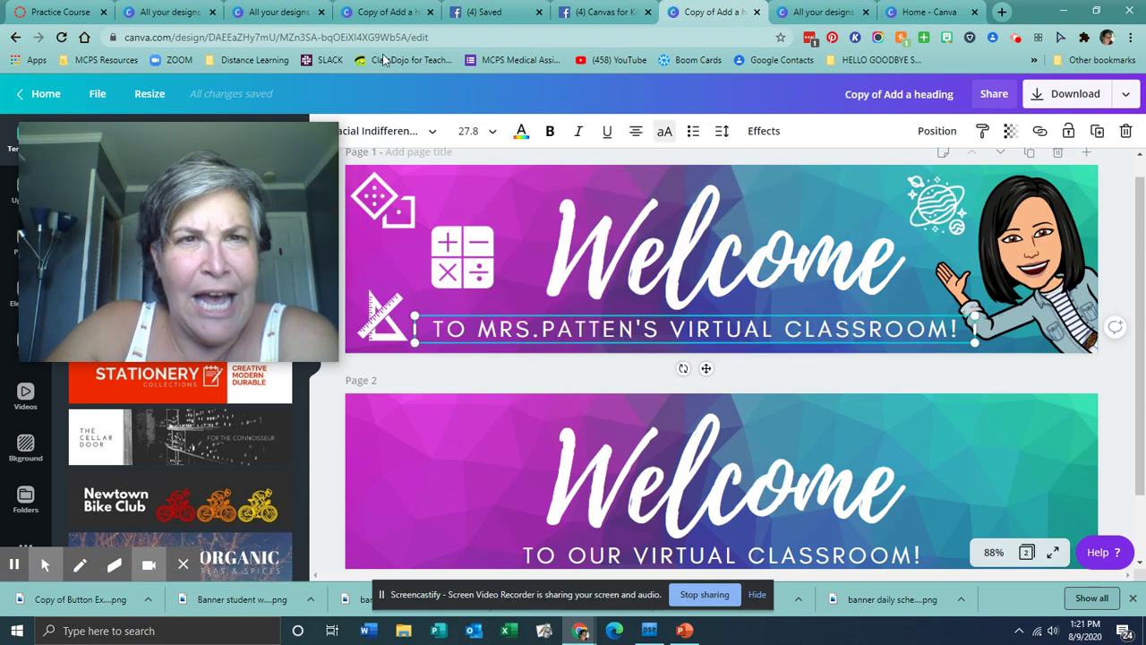
{"action": "left_click", "coordinate": [399, 12]}
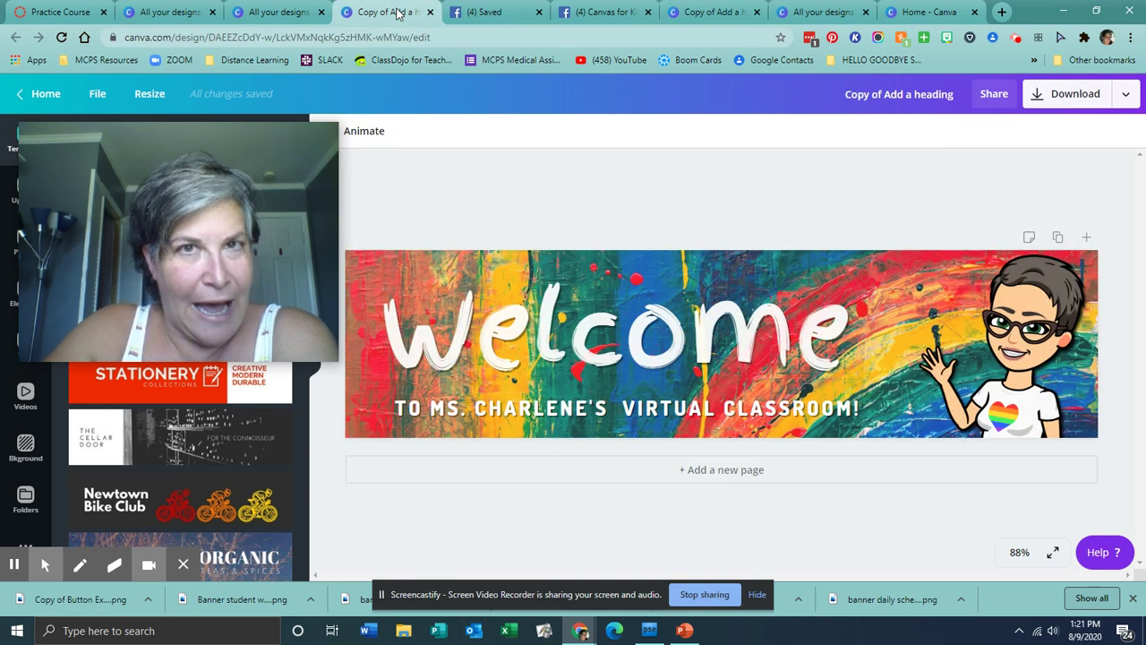
{"action": "left_click", "coordinate": [689, 17]}
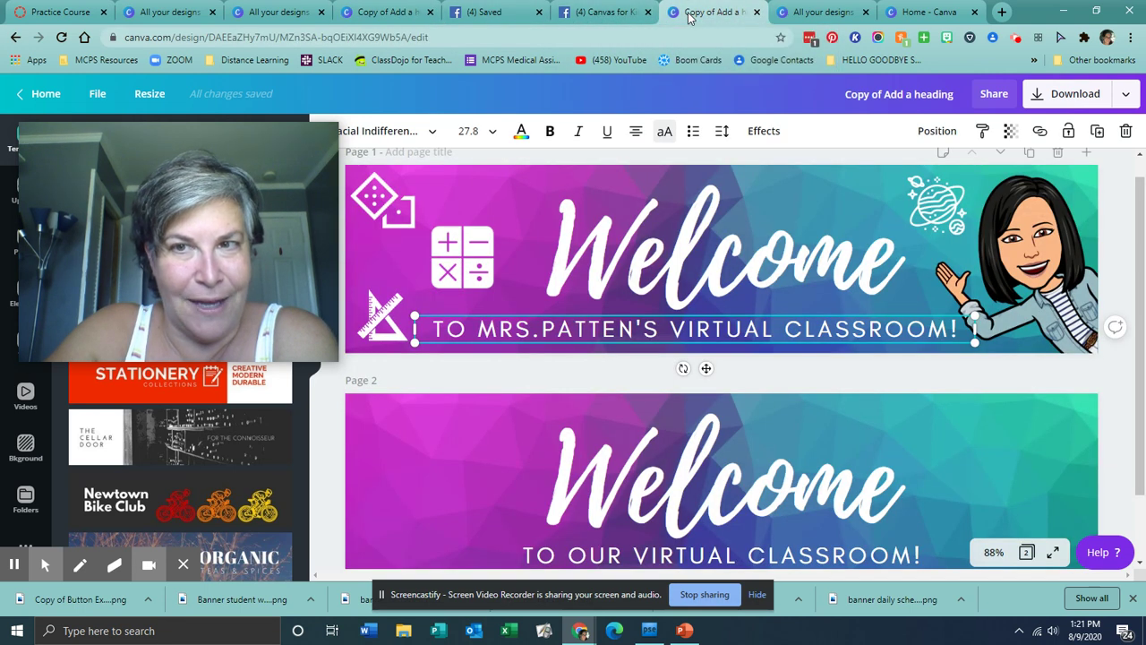
{"action": "left_click", "coordinate": [374, 16]}
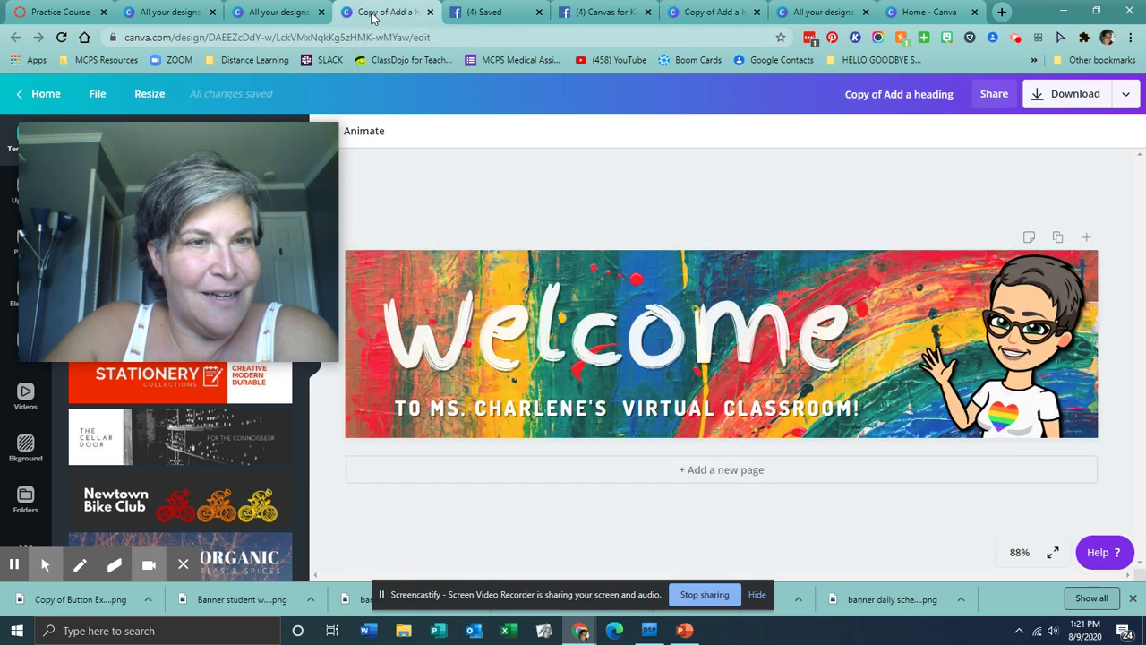
{"action": "left_click_drag", "start_coordinate": [223, 137], "coordinate": [644, 94]}
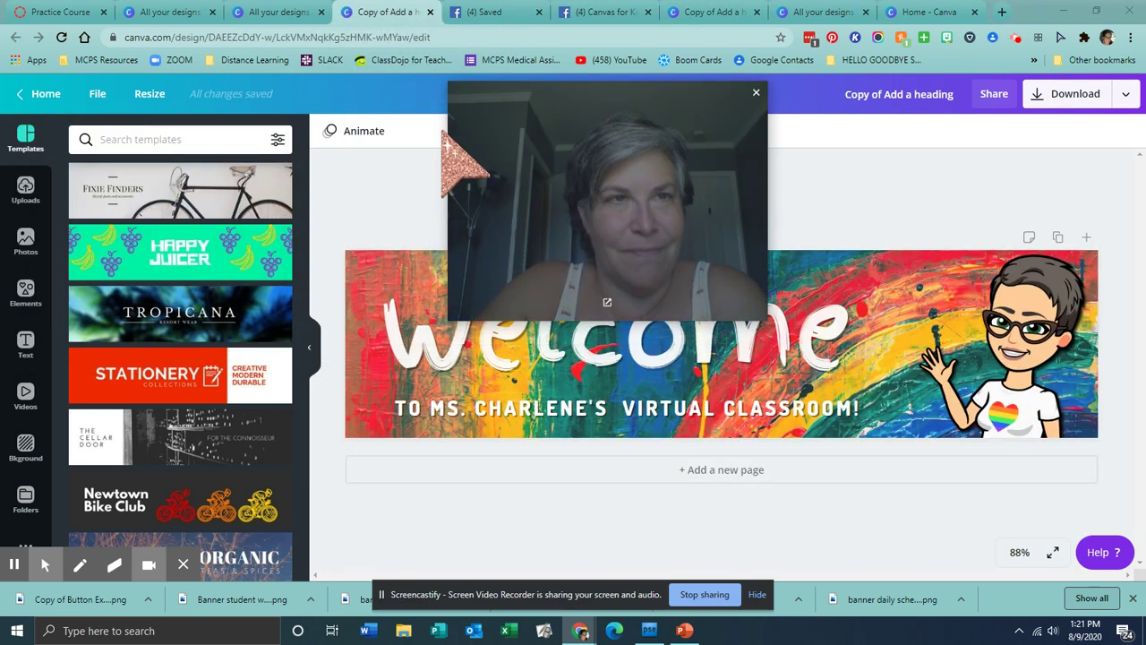
- Close all the Canva and Facebook browser tabs, keeping only the Practice Course tab in Canvas
{"action": "left_click", "coordinate": [431, 12]}
{"action": "left_click", "coordinate": [431, 12]}
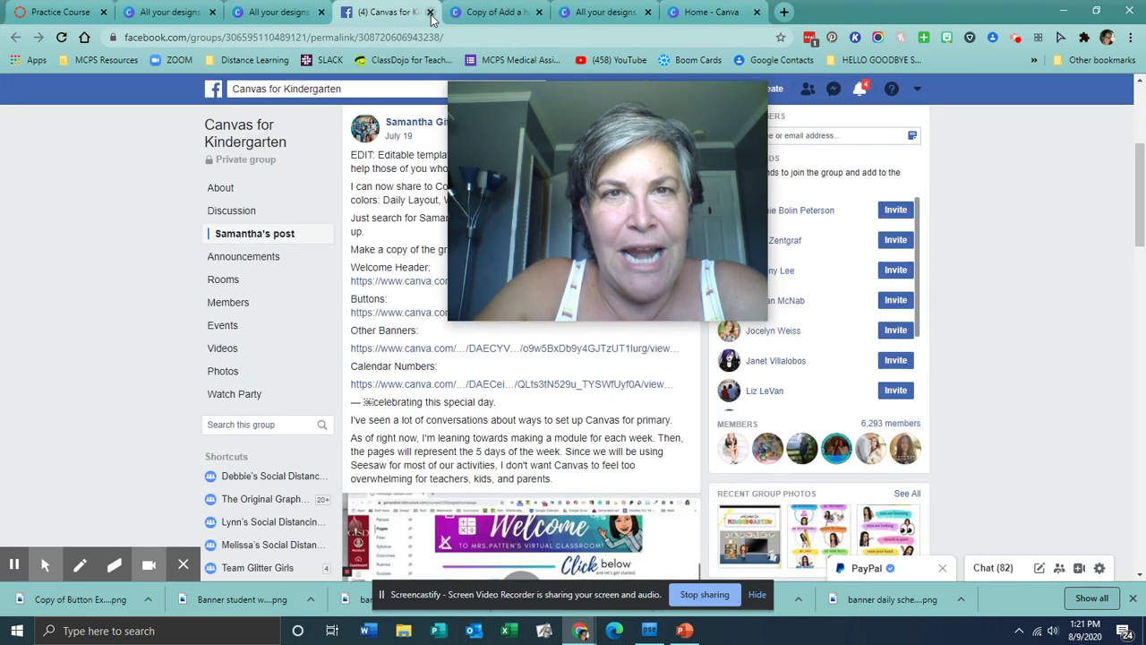
{"action": "left_click", "coordinate": [431, 12]}
{"action": "left_click", "coordinate": [431, 12]}
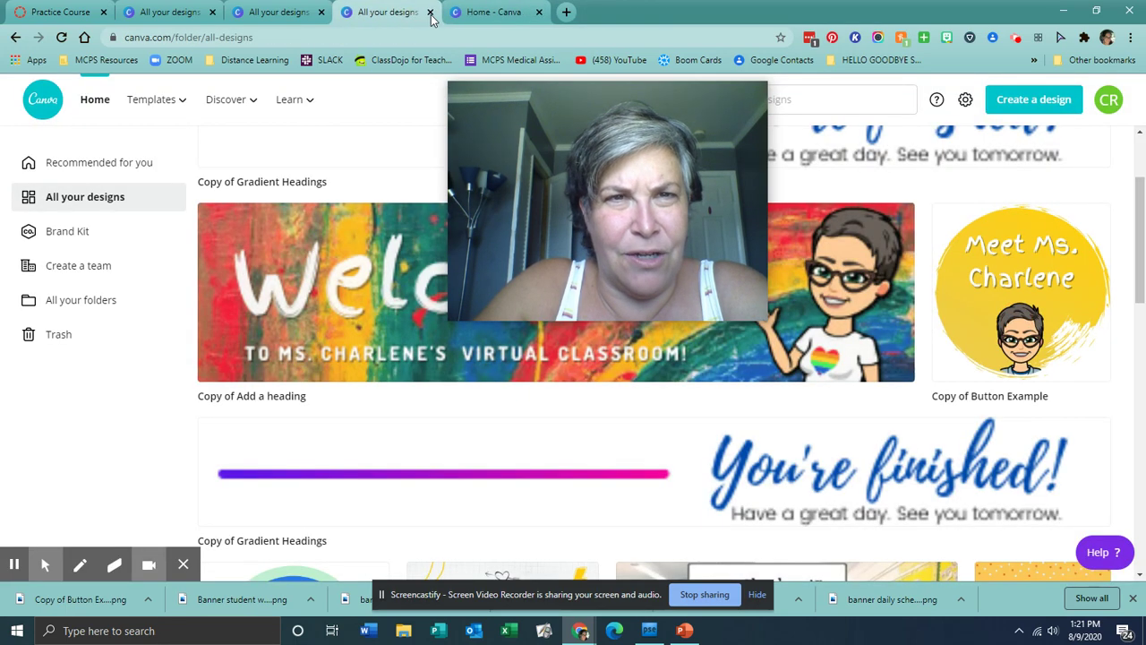
{"action": "left_click", "coordinate": [431, 12]}
{"action": "left_click", "coordinate": [431, 11]}
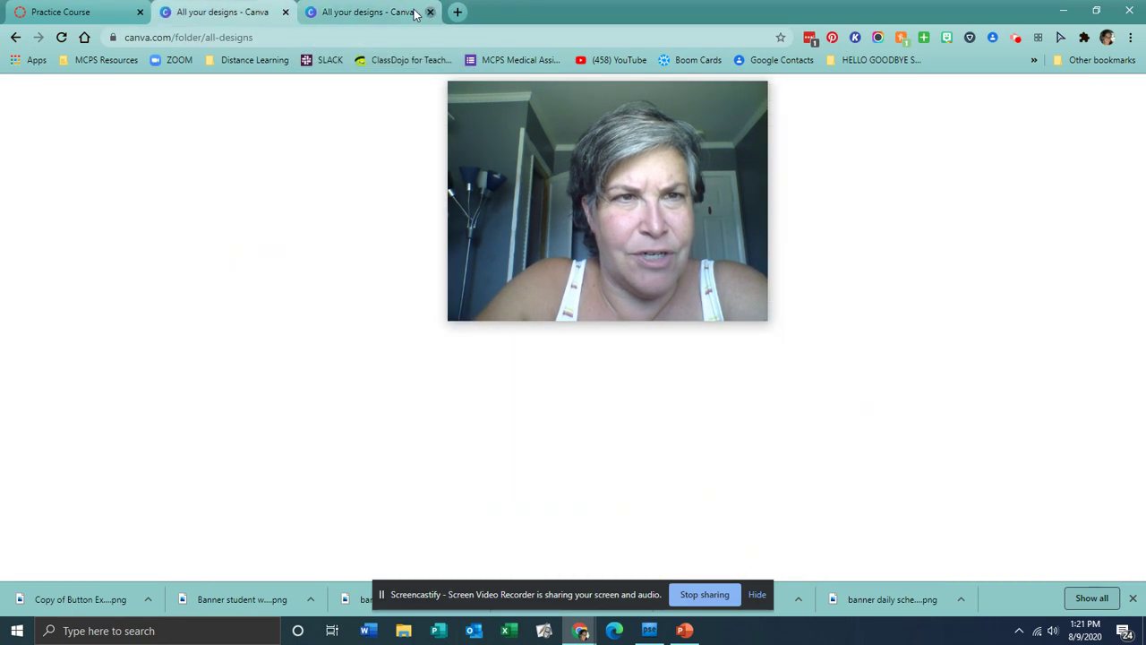
{"action": "left_click", "coordinate": [431, 11]}
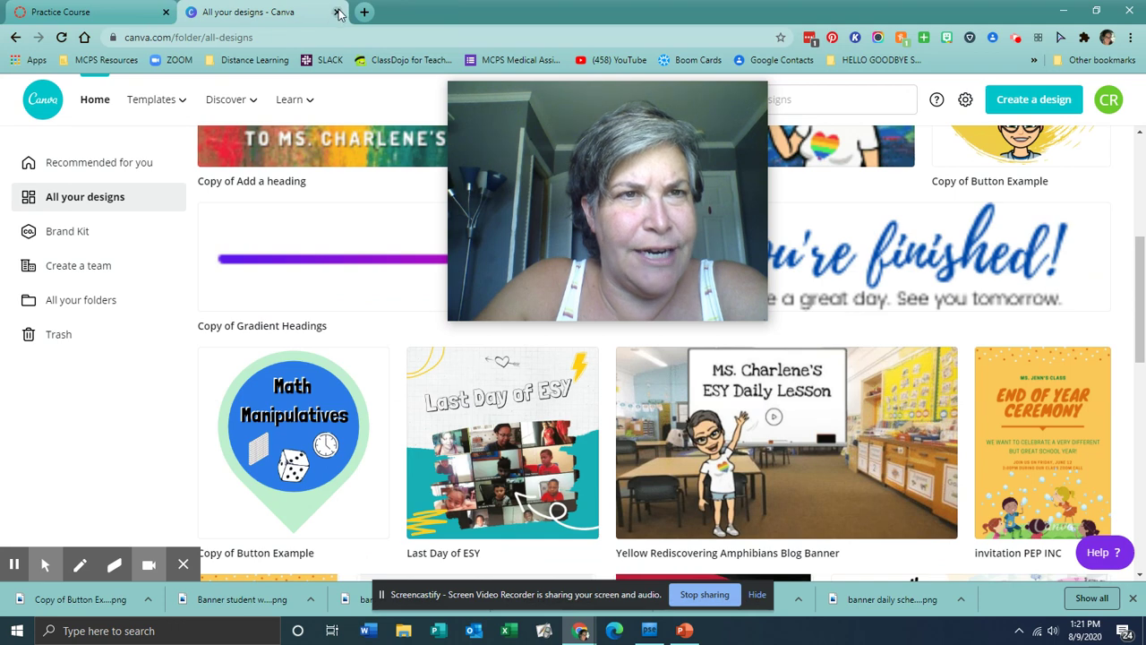
{"action": "left_click", "coordinate": [337, 11]}
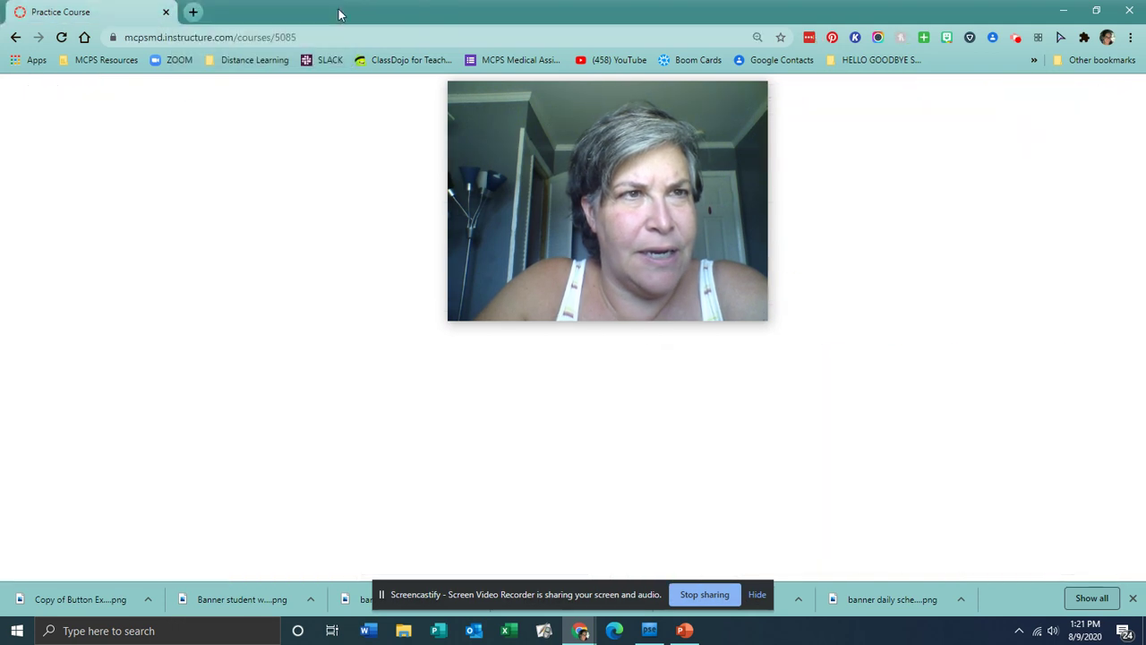
- Add a new page to the Practice Course and title it "castify home page"
{"action": "left_click_drag", "start_coordinate": [637, 215], "coordinate": [982, 207]}
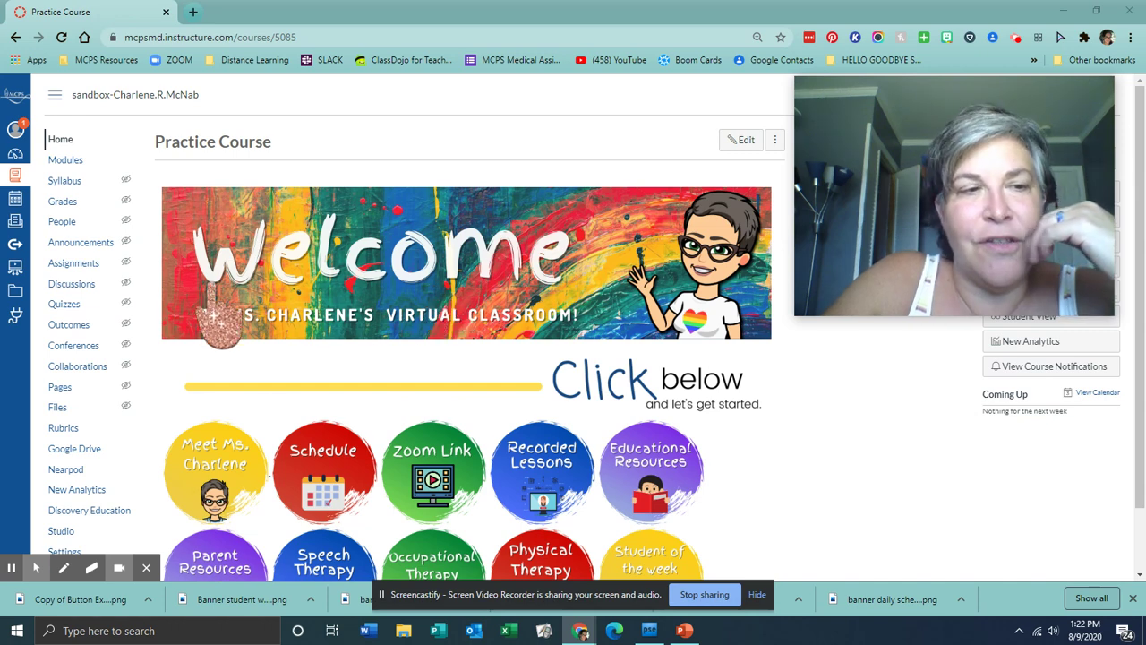
{"action": "left_click", "coordinate": [63, 387]}
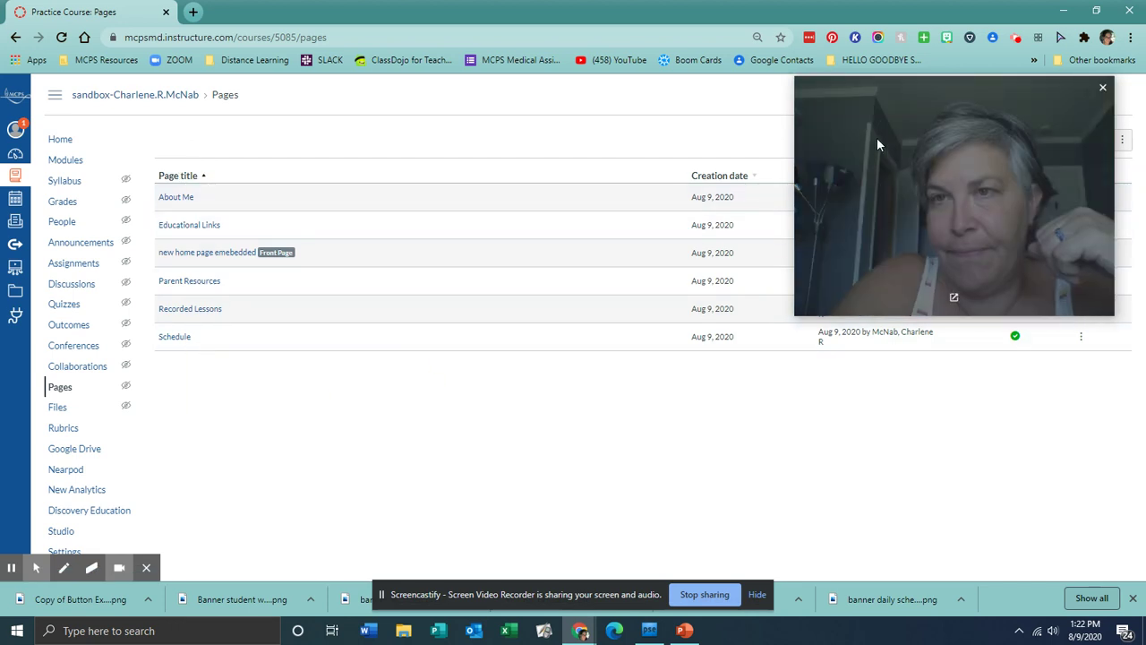
{"action": "left_click_drag", "start_coordinate": [878, 143], "coordinate": [436, 398]}
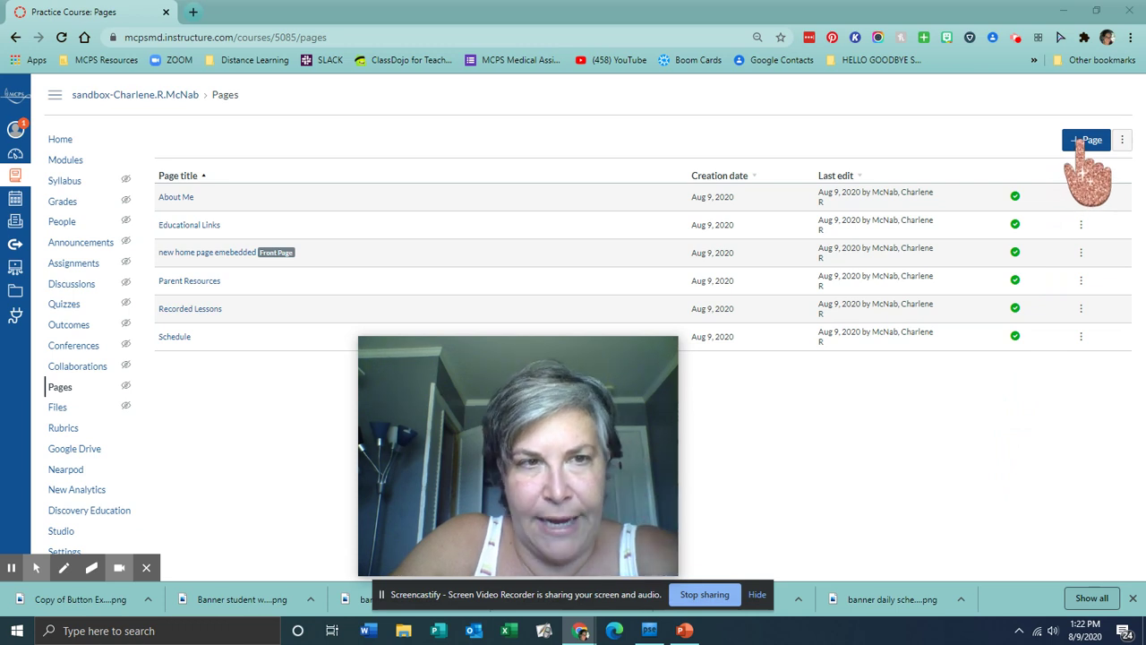
{"action": "left_click", "coordinate": [1082, 142]}
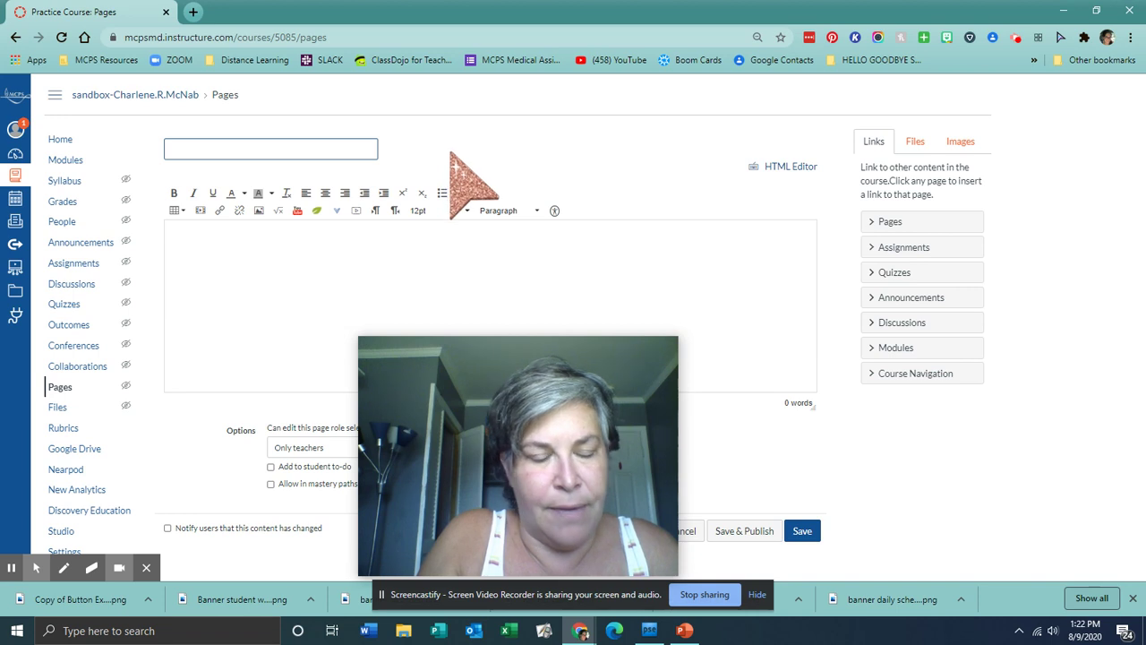
{"action": "type", "text": "d"}
{"action": "type", "text": "astify"}
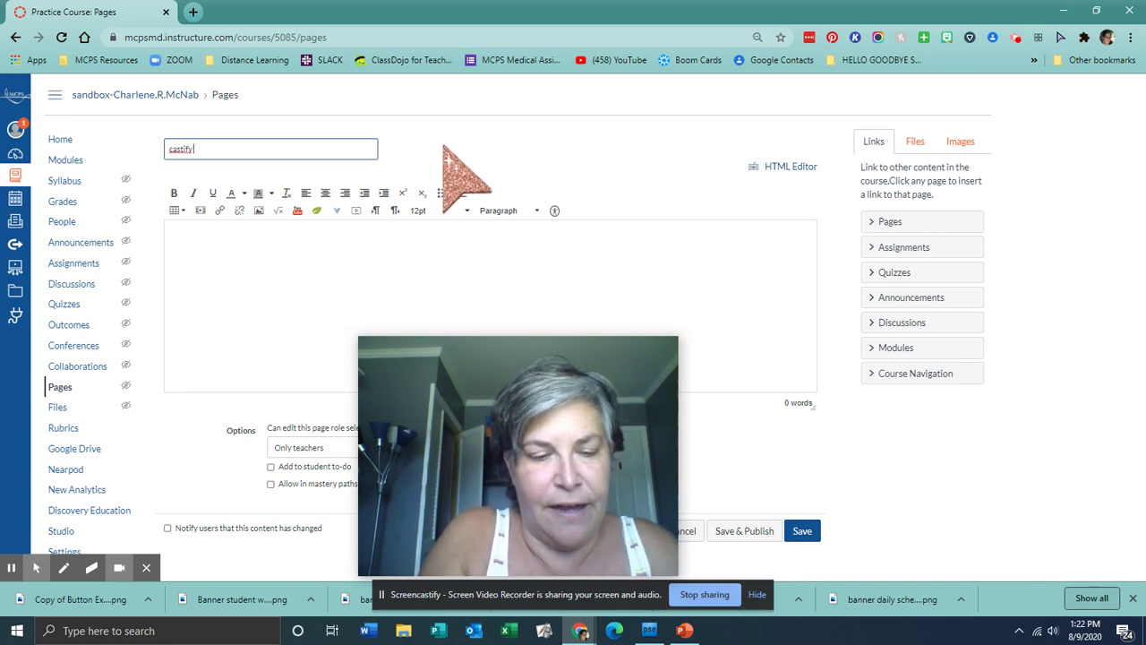
{"action": "type", "text": " home page"}
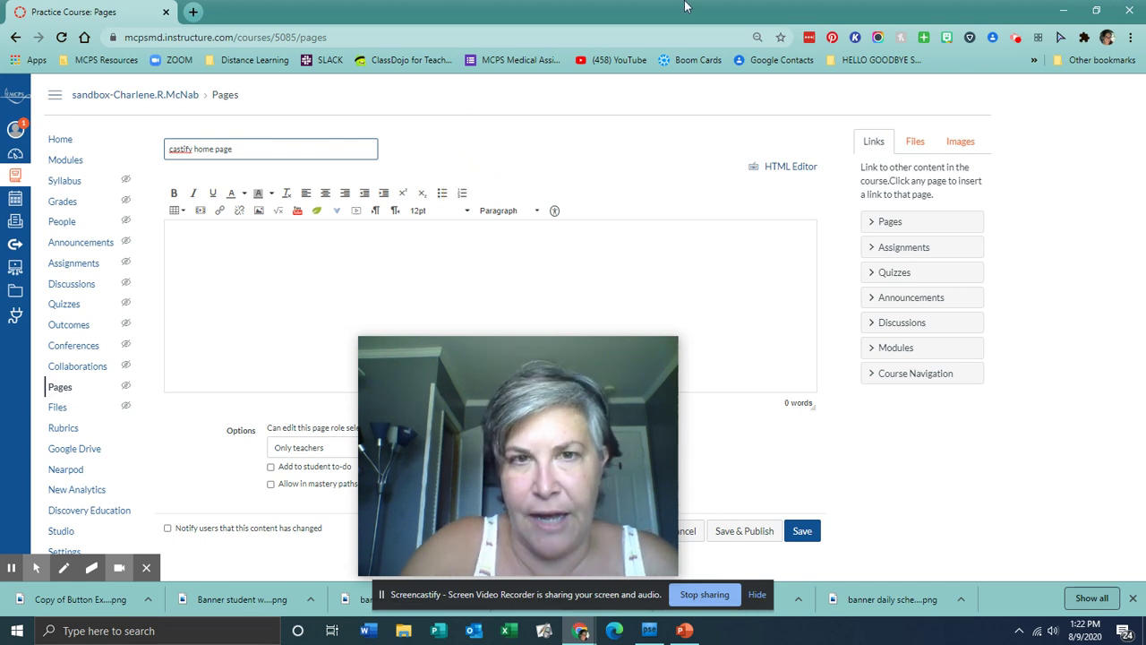
- Upload the "char header brighter" image from the CANVAS folder into the page body with the alternative text "header"
{"action": "left_click", "coordinate": [195, 246]}
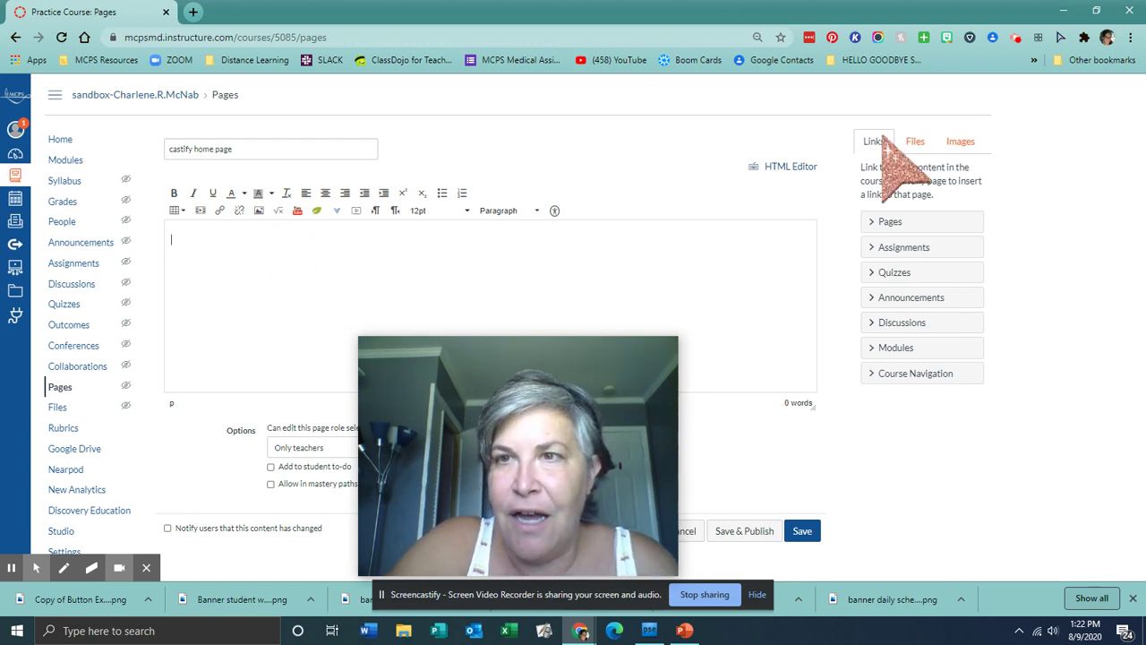
{"action": "left_click", "coordinate": [960, 143]}
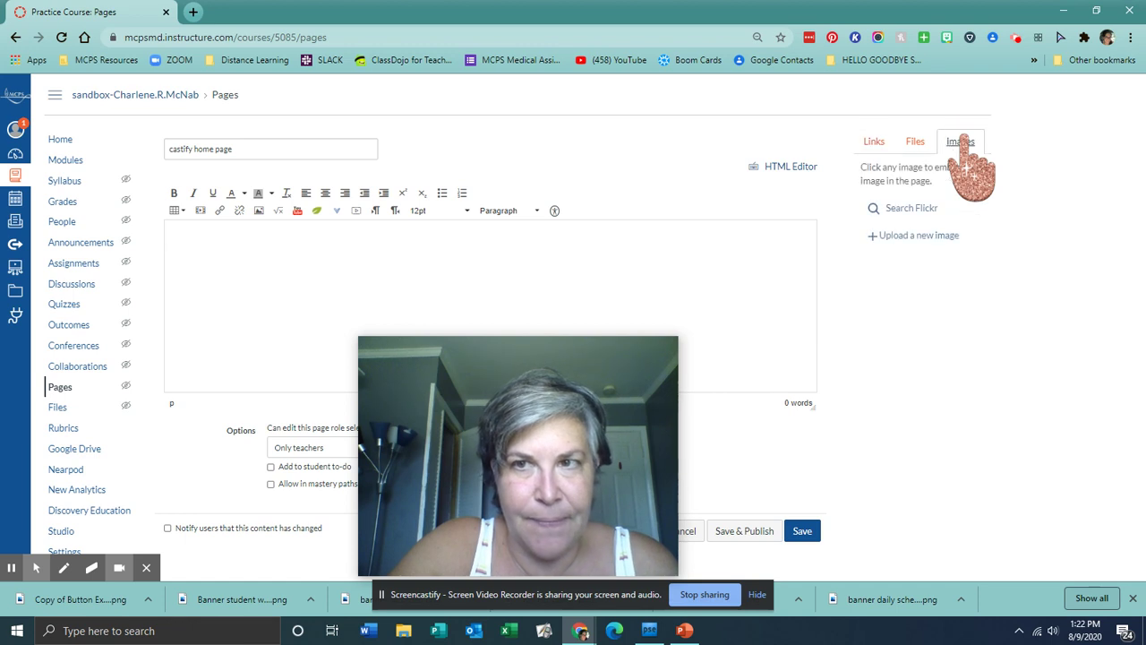
{"action": "left_click", "coordinate": [920, 237]}
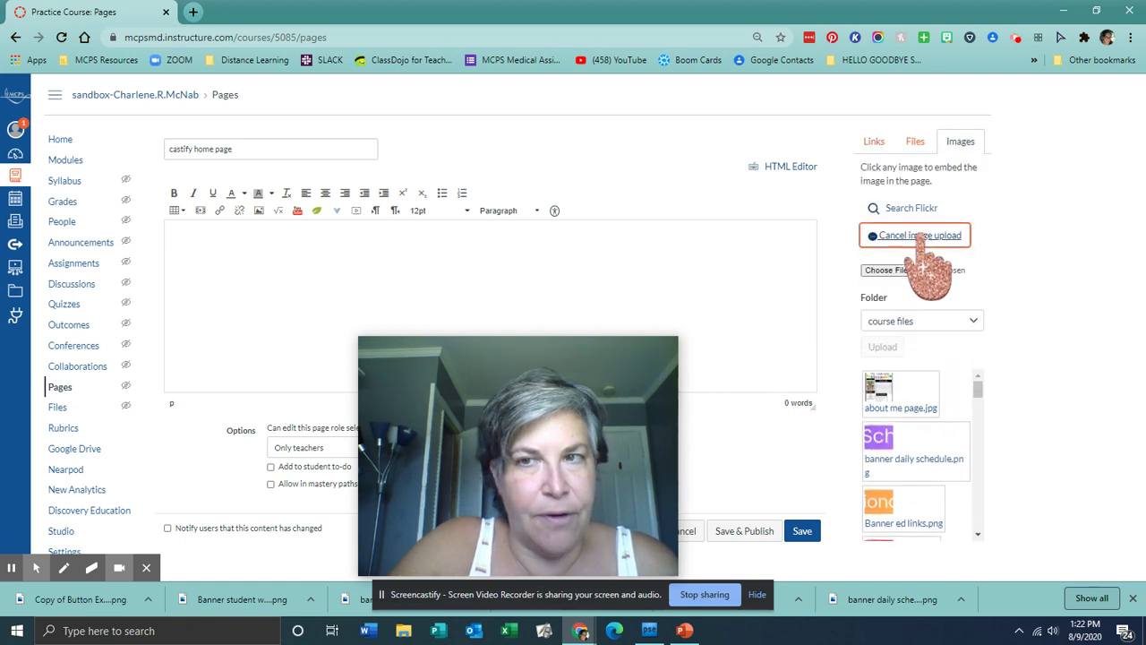
{"action": "left_click", "coordinate": [884, 266]}
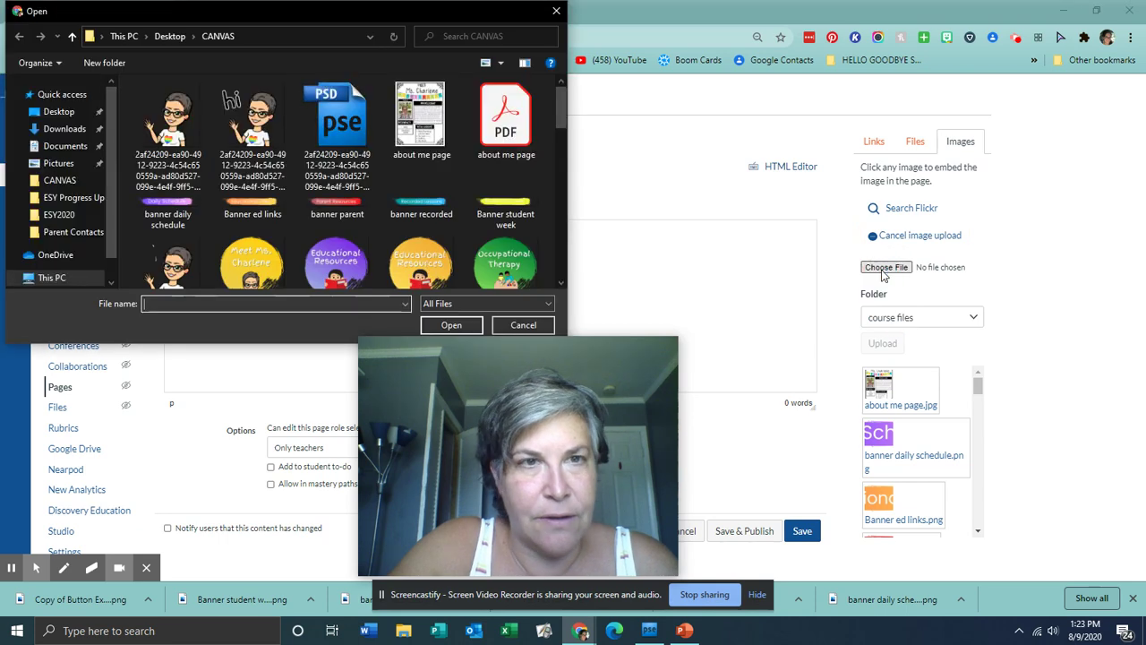
{"action": "scroll", "coordinate": [368, 176], "scroll_direction": "down", "scroll_amount": 5}
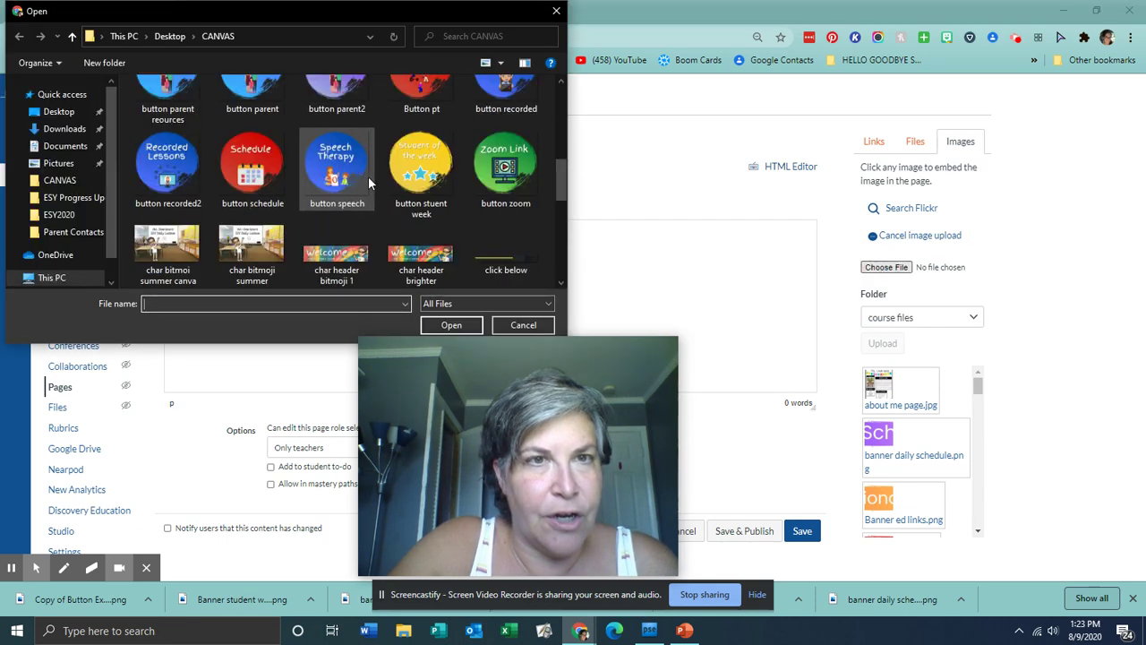
{"action": "scroll", "coordinate": [368, 176], "scroll_direction": "down", "scroll_amount": 1}
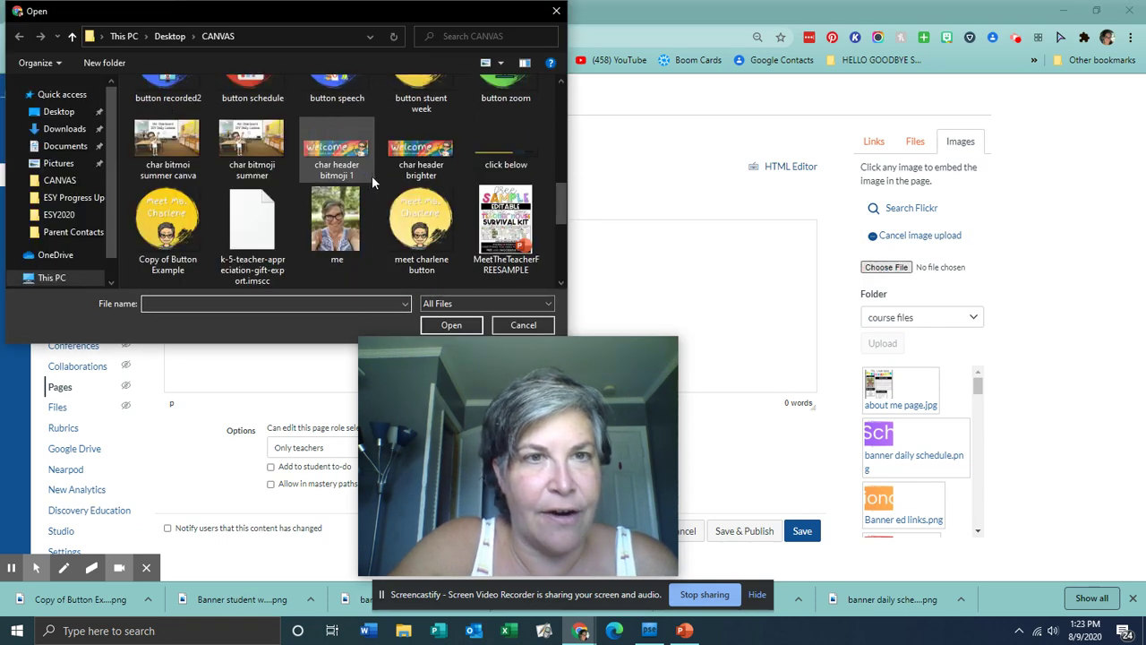
{"action": "double_click", "coordinate": [427, 165]}
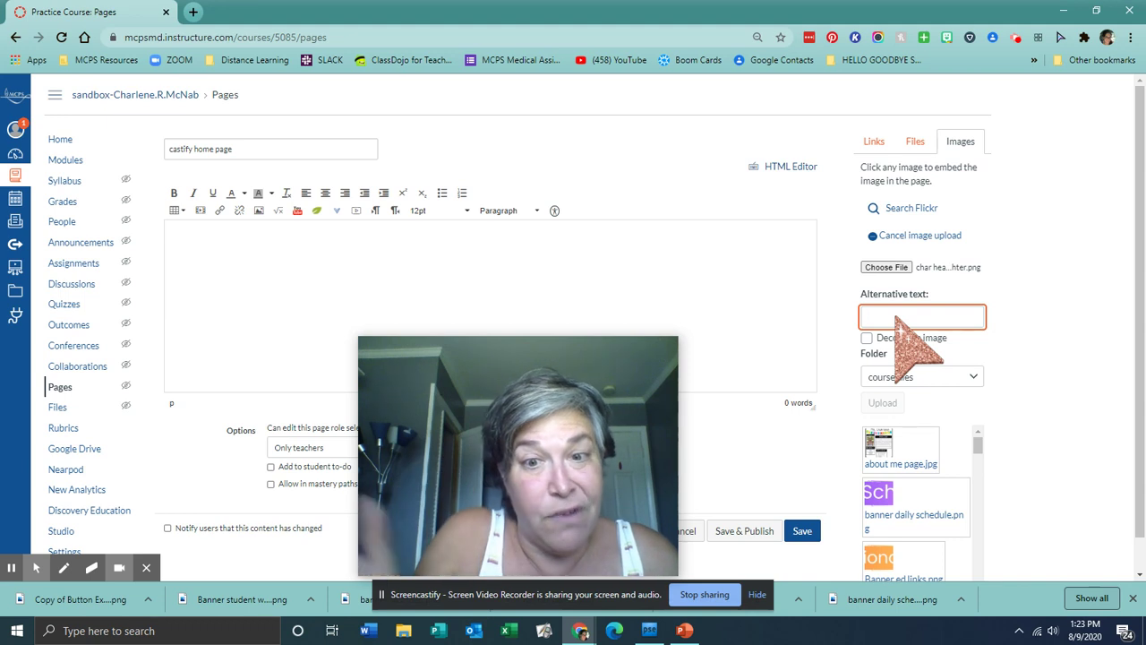
{"action": "left_click", "coordinate": [895, 316]}
{"action": "type", "text": "header"}
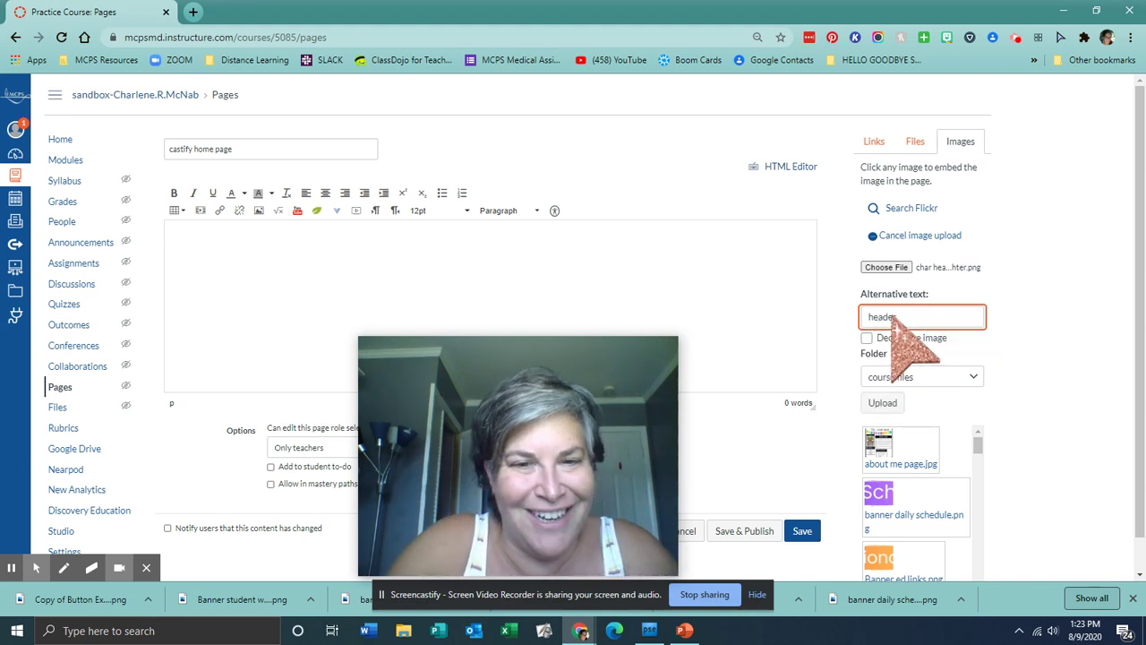
{"action": "left_click", "coordinate": [883, 403]}
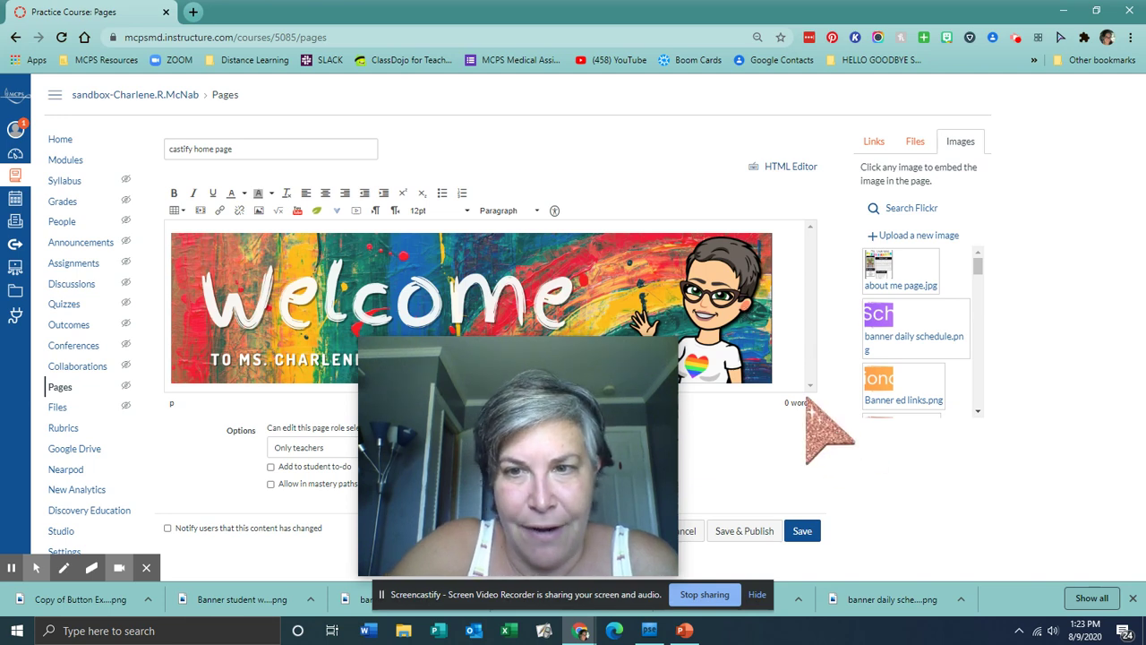
- Enlarge the page's body editing area downward to make room below the welcome banner
{"action": "left_click_drag", "start_coordinate": [566, 366], "coordinate": [240, 108]}
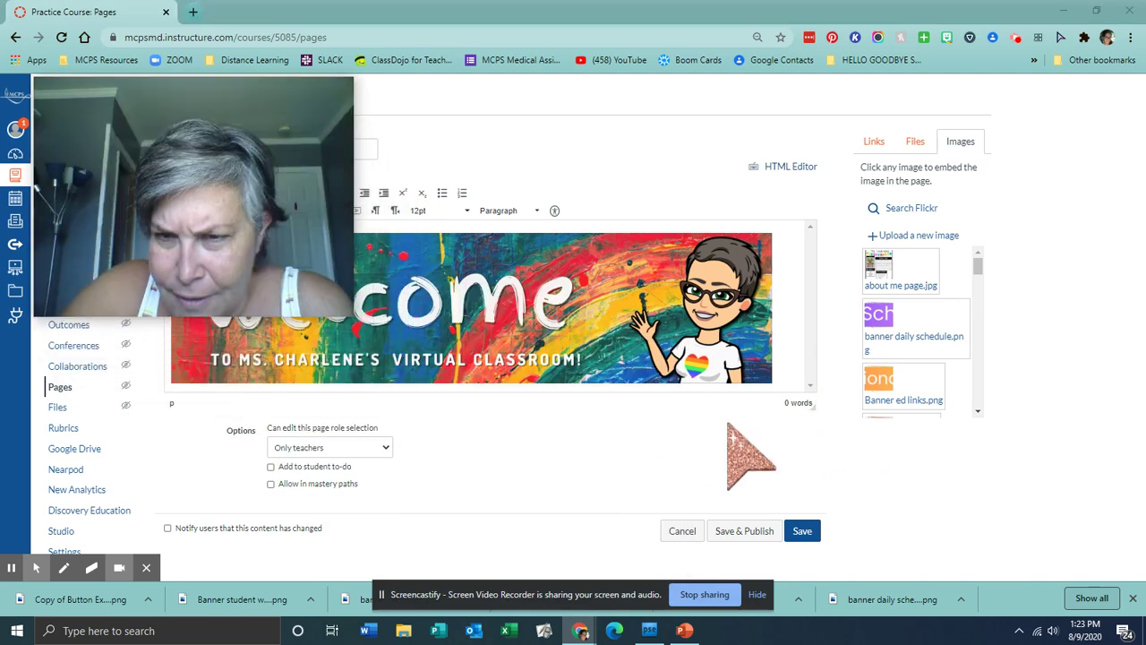
{"action": "left_click", "coordinate": [815, 409]}
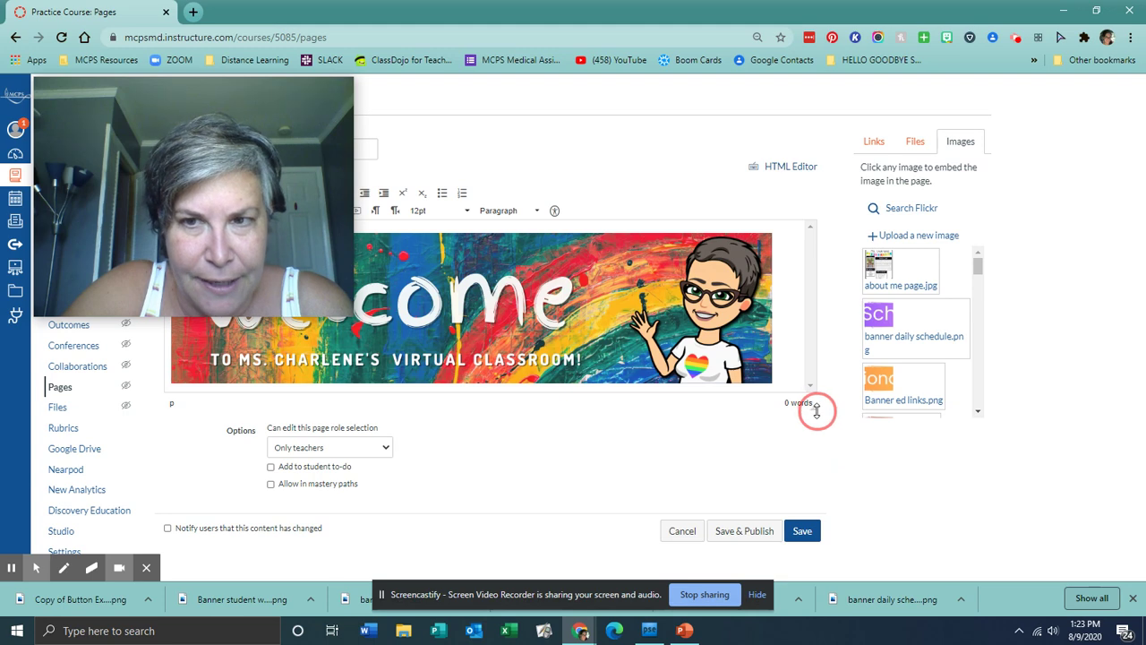
{"action": "left_click_drag", "start_coordinate": [814, 411], "coordinate": [815, 572]}
{"action": "scroll", "coordinate": [598, 412], "scroll_direction": "down", "scroll_amount": 2}
{"action": "scroll", "coordinate": [598, 412], "scroll_direction": "up", "scroll_amount": 2}
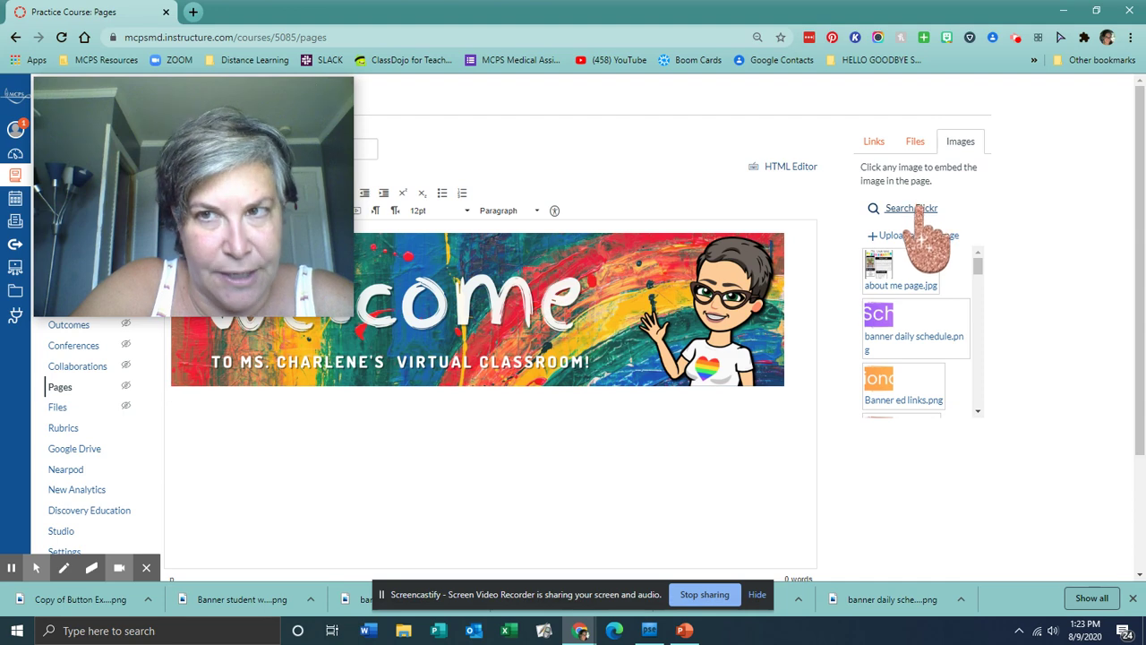
- Upload the yellow teacher-introduction button image from the CANVAS folder into the page as a decorative image
{"action": "left_click", "coordinate": [920, 235]}
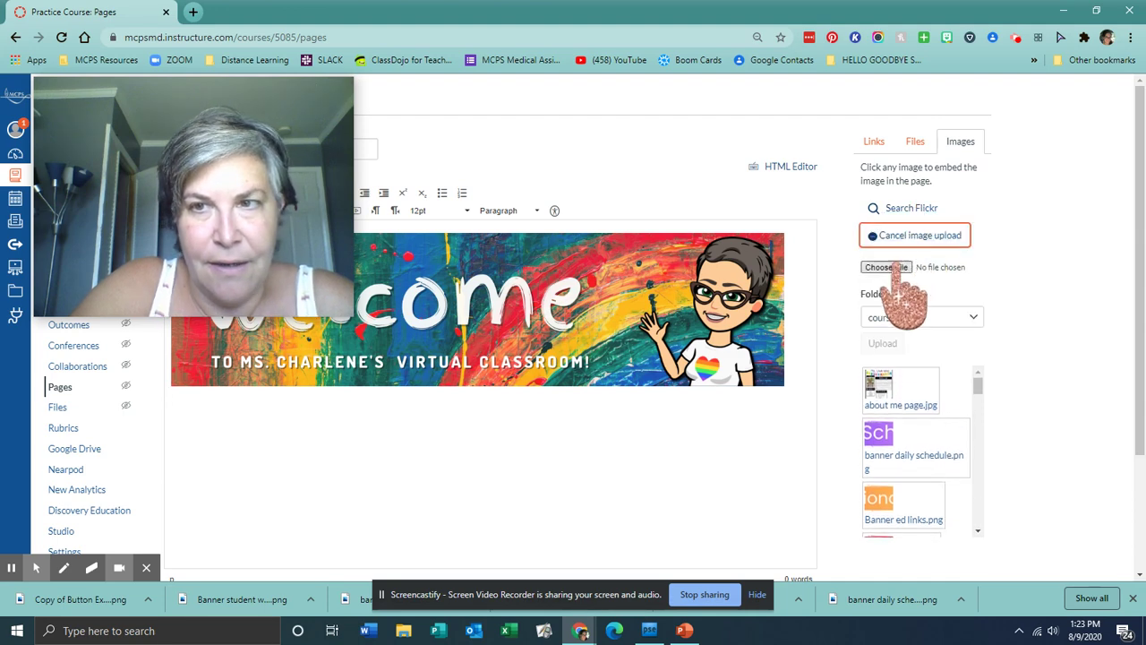
{"action": "left_click", "coordinate": [889, 268]}
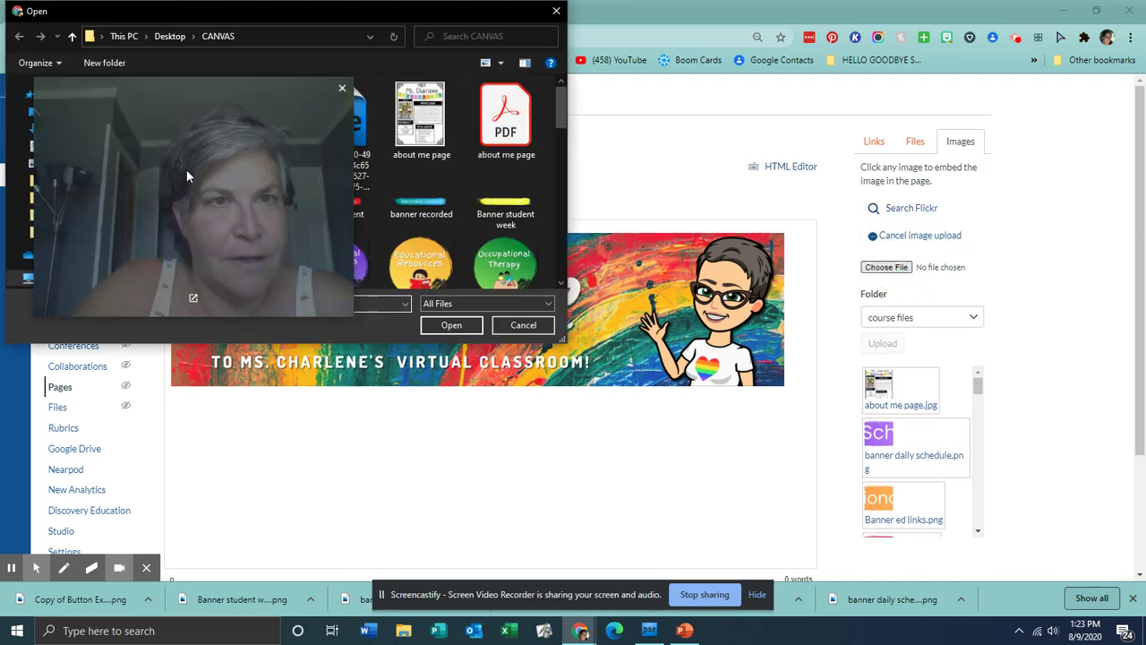
{"action": "left_click_drag", "start_coordinate": [186, 169], "coordinate": [833, 135]}
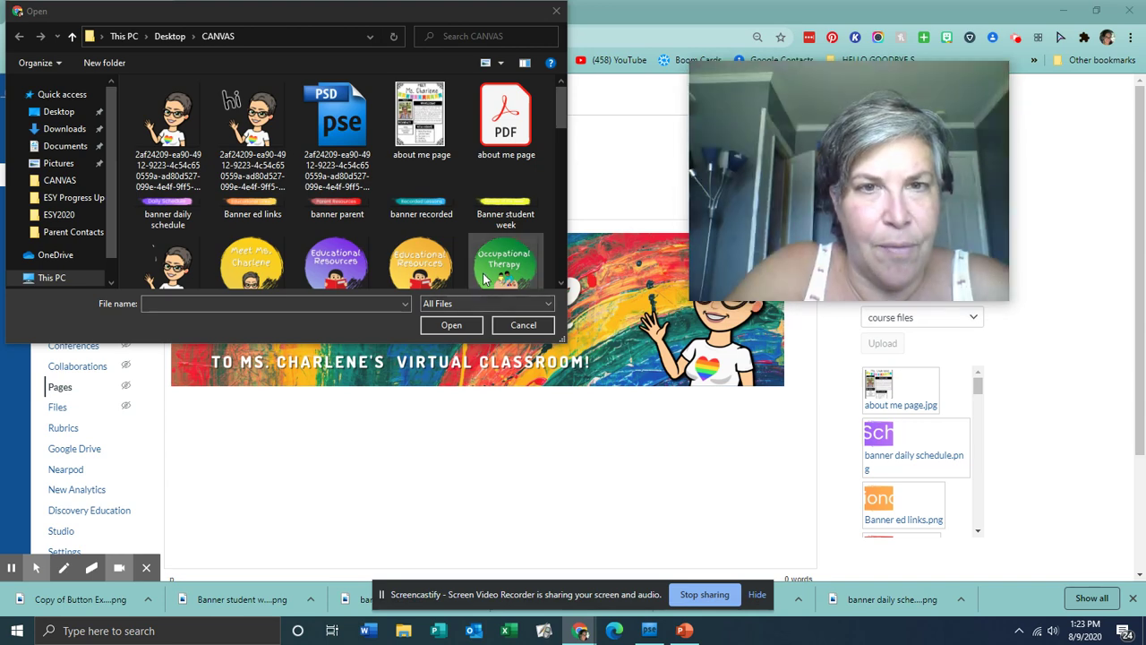
{"action": "double_click", "coordinate": [245, 254]}
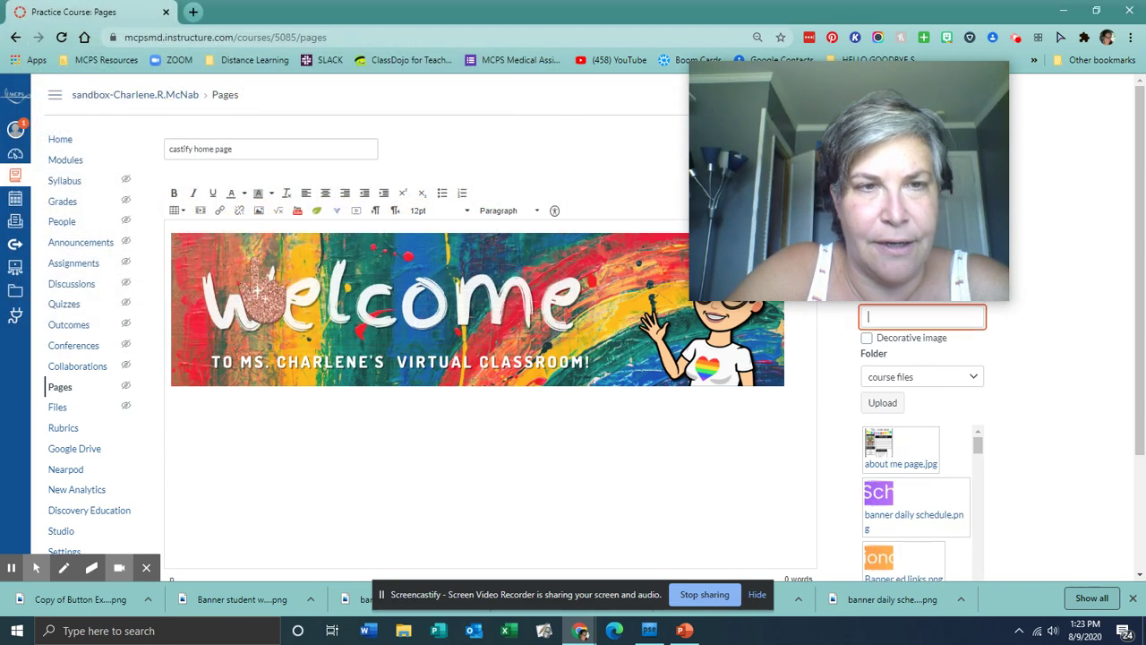
{"action": "left_click", "coordinate": [892, 328]}
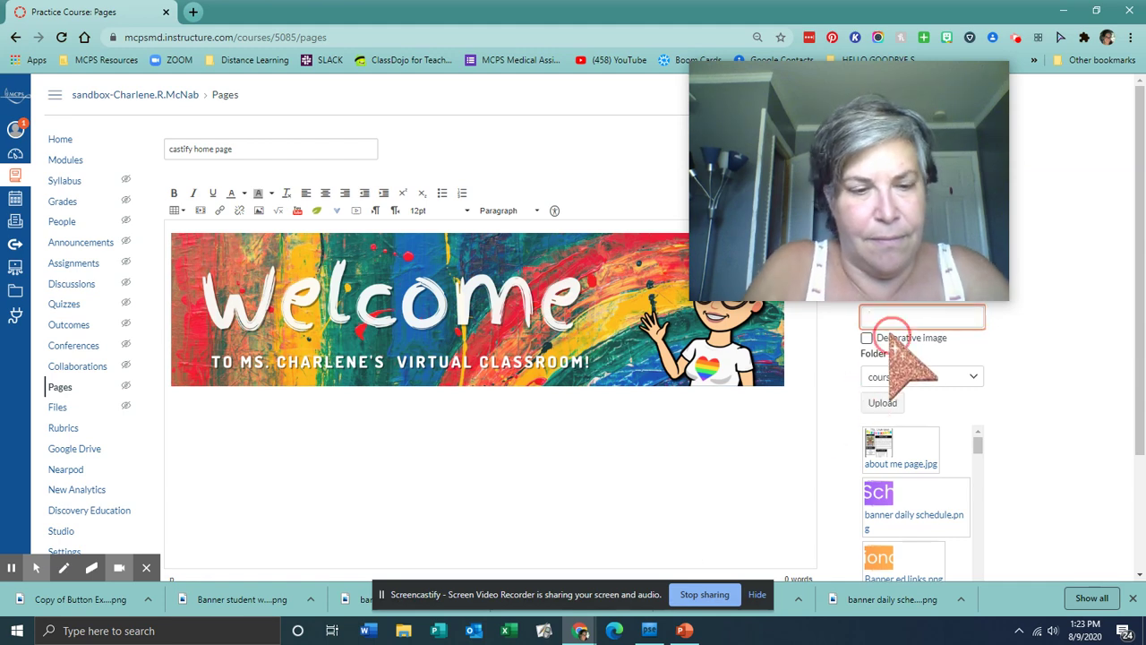
{"action": "left_click", "coordinate": [897, 339]}
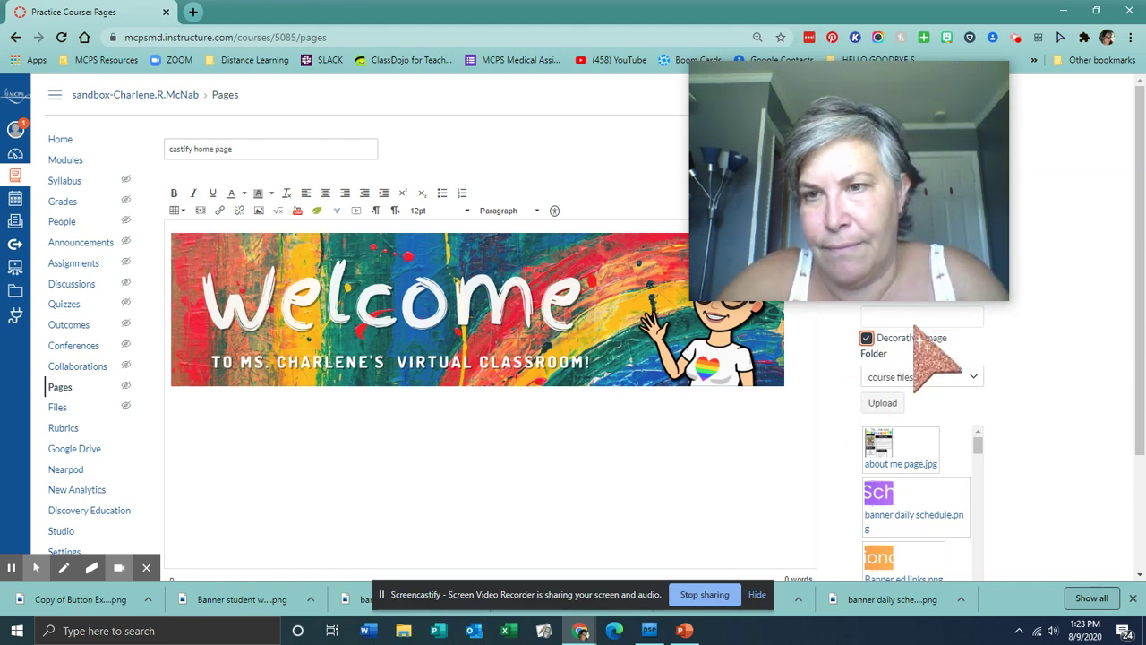
{"action": "left_click", "coordinate": [883, 402]}
{"action": "left_click", "coordinate": [900, 435]}
{"action": "scroll", "coordinate": [896, 435], "scroll_direction": "down", "scroll_amount": 2}
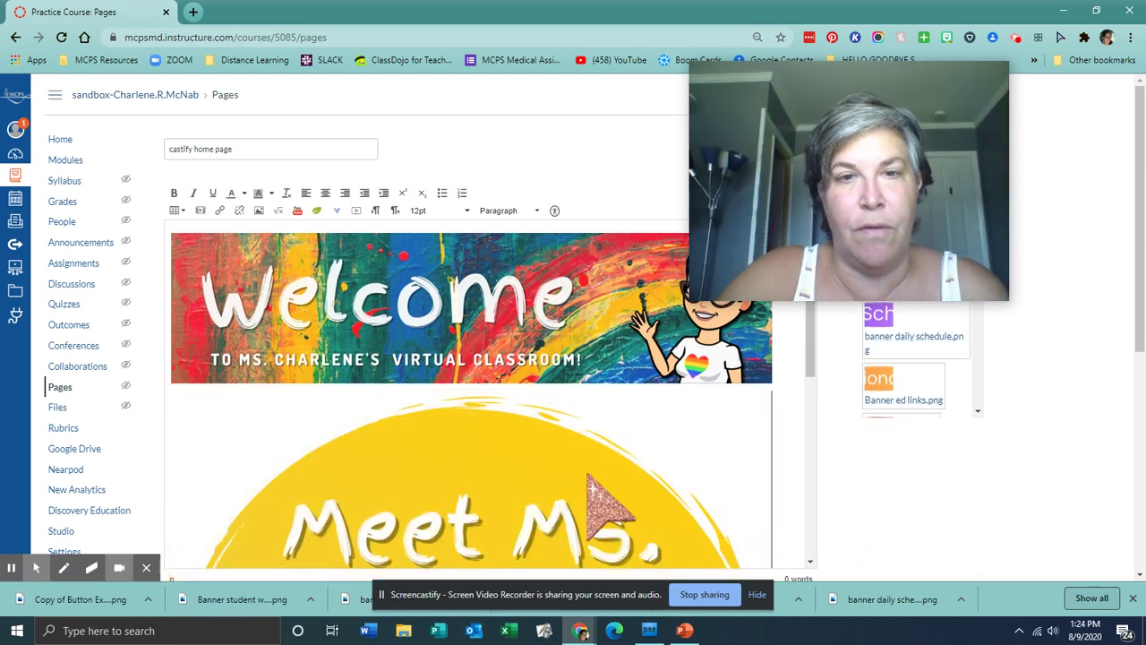
- Shrink the yellow teacher-introduction button to a small circle below the welcome banner
{"action": "left_click_drag", "start_coordinate": [834, 262], "coordinate": [965, 222]}
{"action": "left_click", "coordinate": [525, 394]}
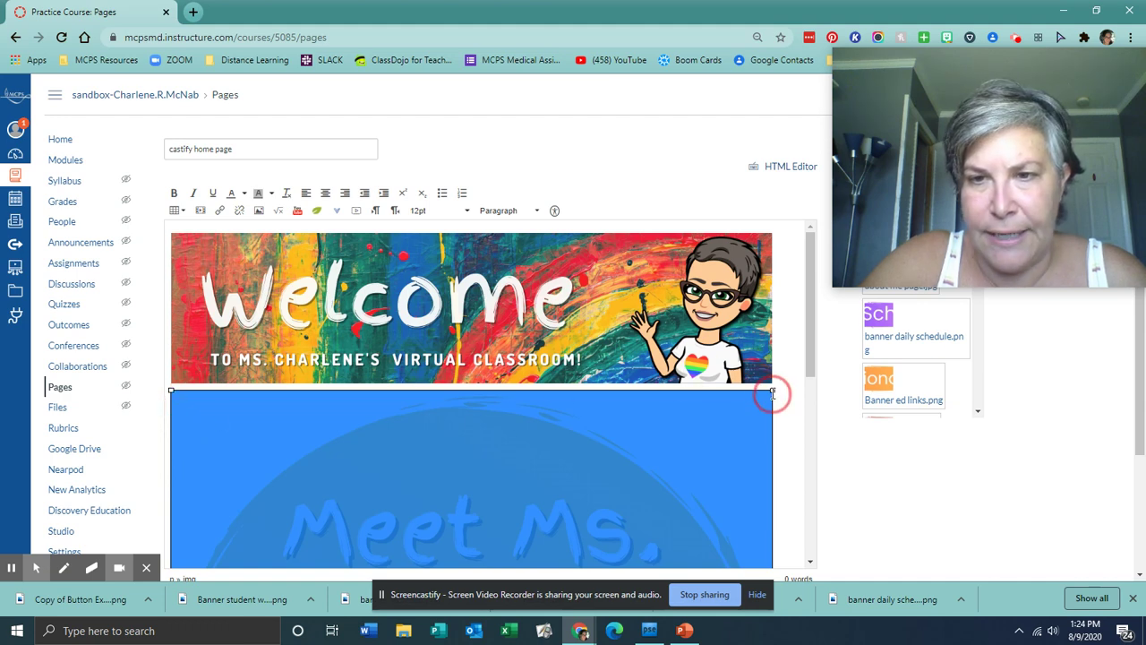
{"action": "left_click_drag", "start_coordinate": [772, 393], "coordinate": [246, 159]}
{"action": "scroll", "coordinate": [490, 471], "scroll_direction": "down", "scroll_amount": 3}
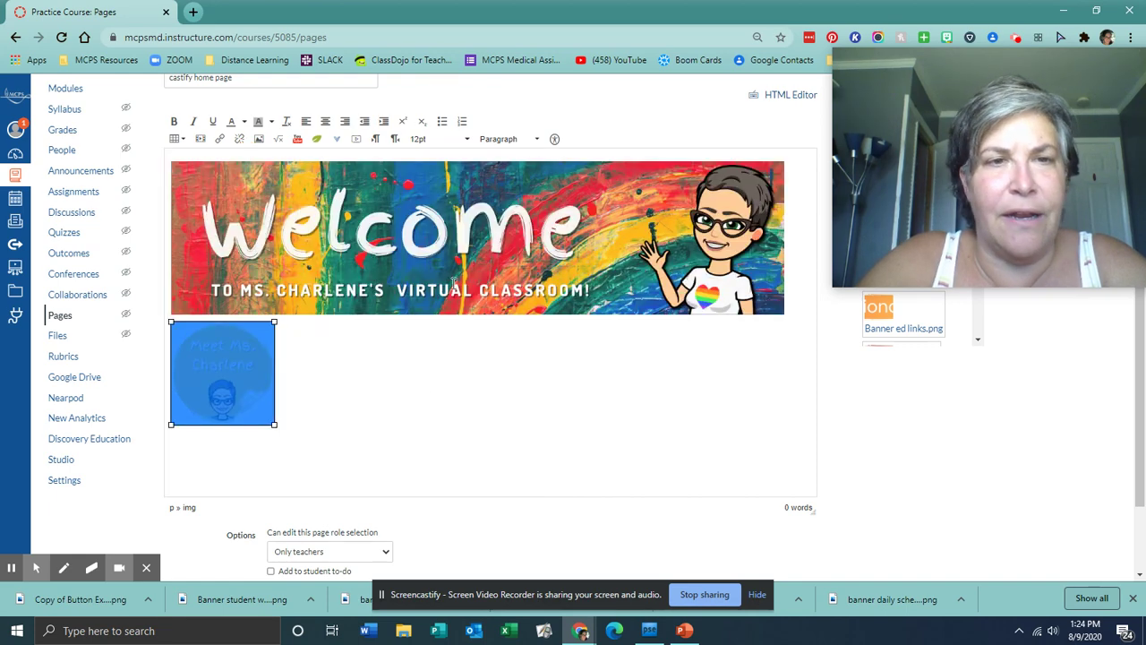
{"action": "left_click", "coordinate": [340, 386]}
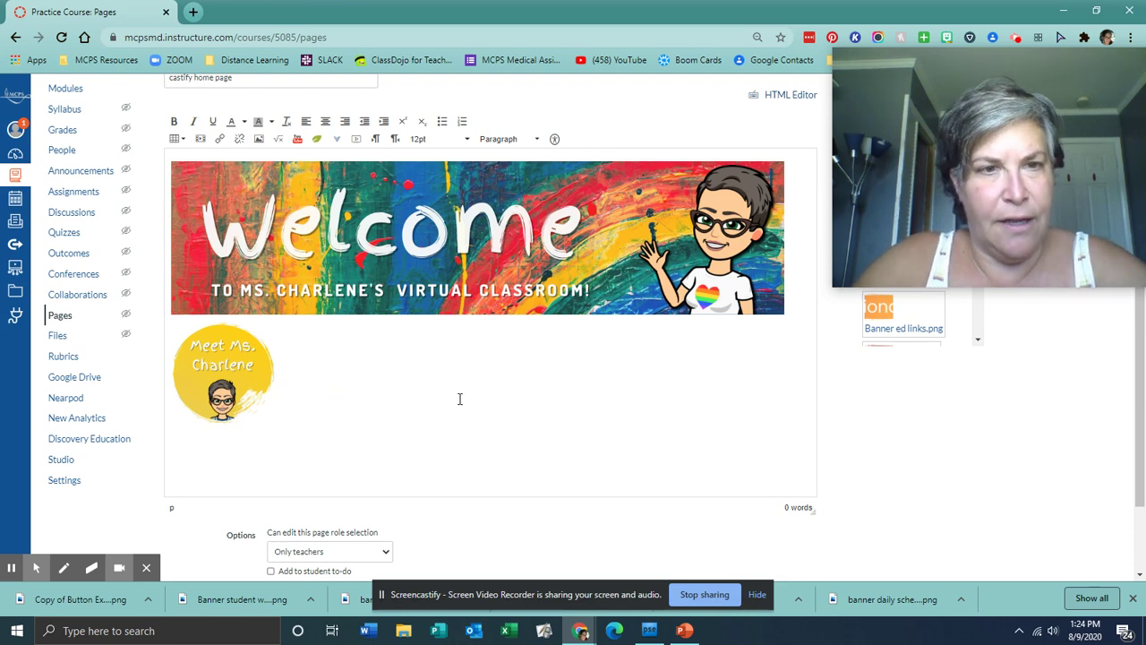
- Upload the purple "Educational Resources" button image from the CANVAS folder into the page body
{"action": "left_click_drag", "start_coordinate": [1068, 100], "coordinate": [506, 134]}
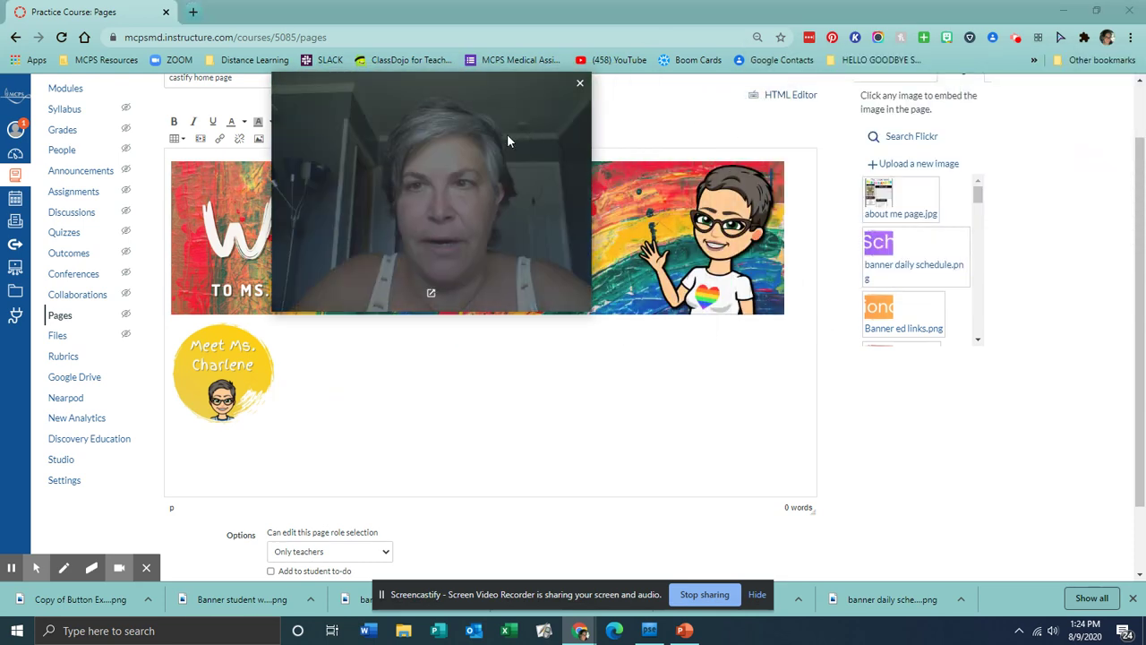
{"action": "left_click", "coordinate": [916, 165]}
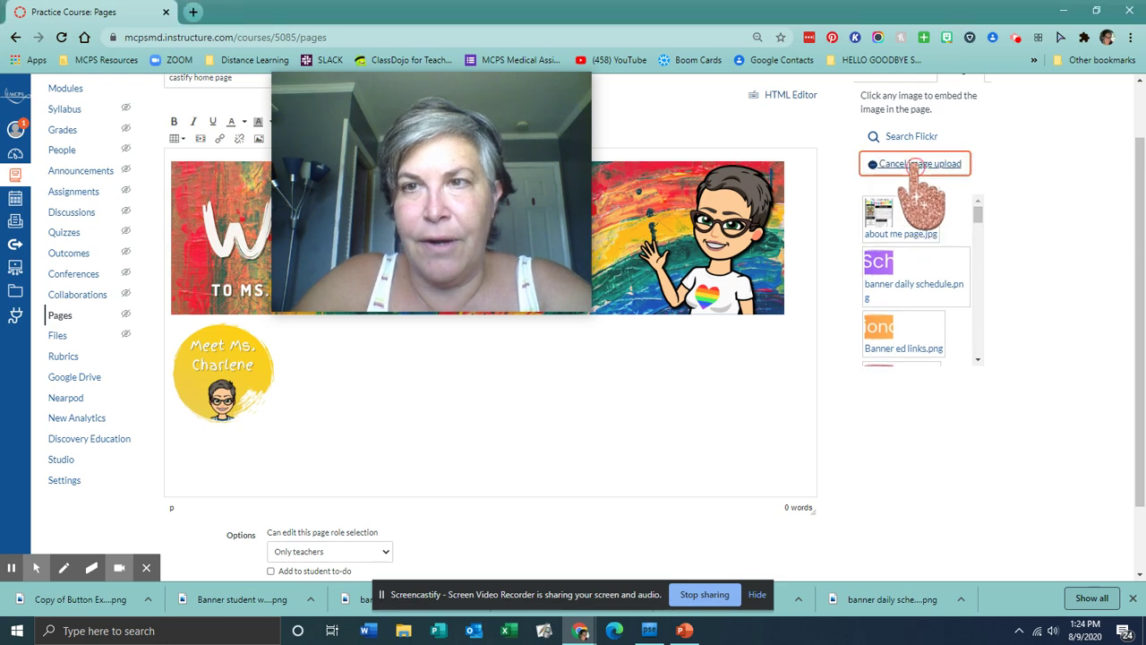
{"action": "left_click", "coordinate": [889, 199]}
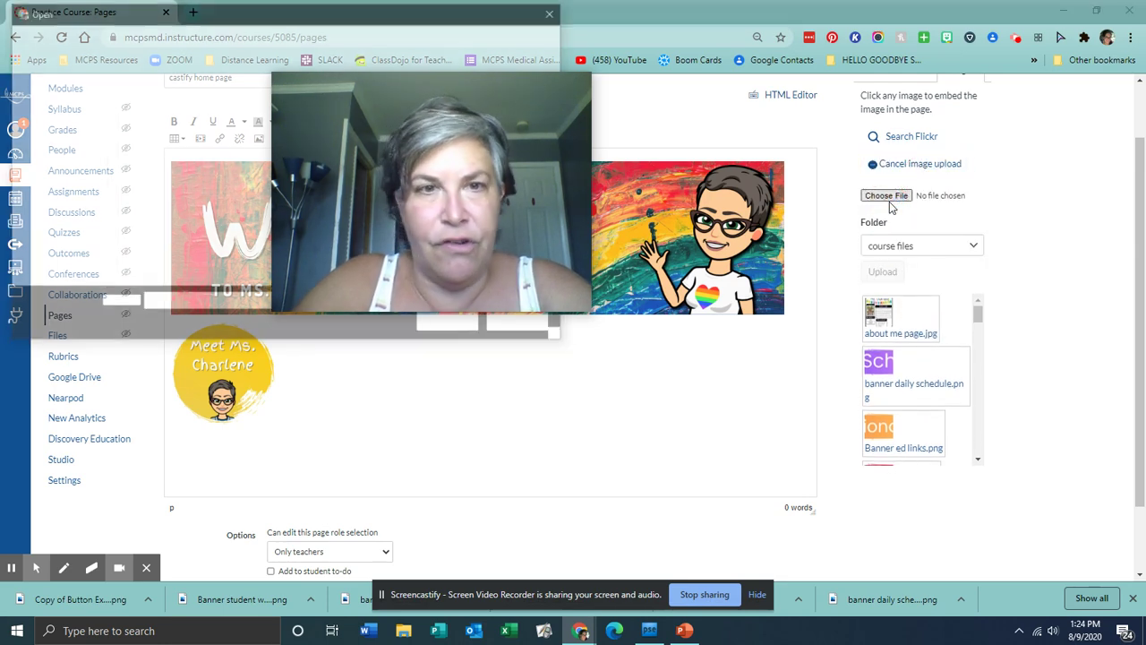
{"action": "left_click_drag", "start_coordinate": [506, 170], "coordinate": [994, 165]}
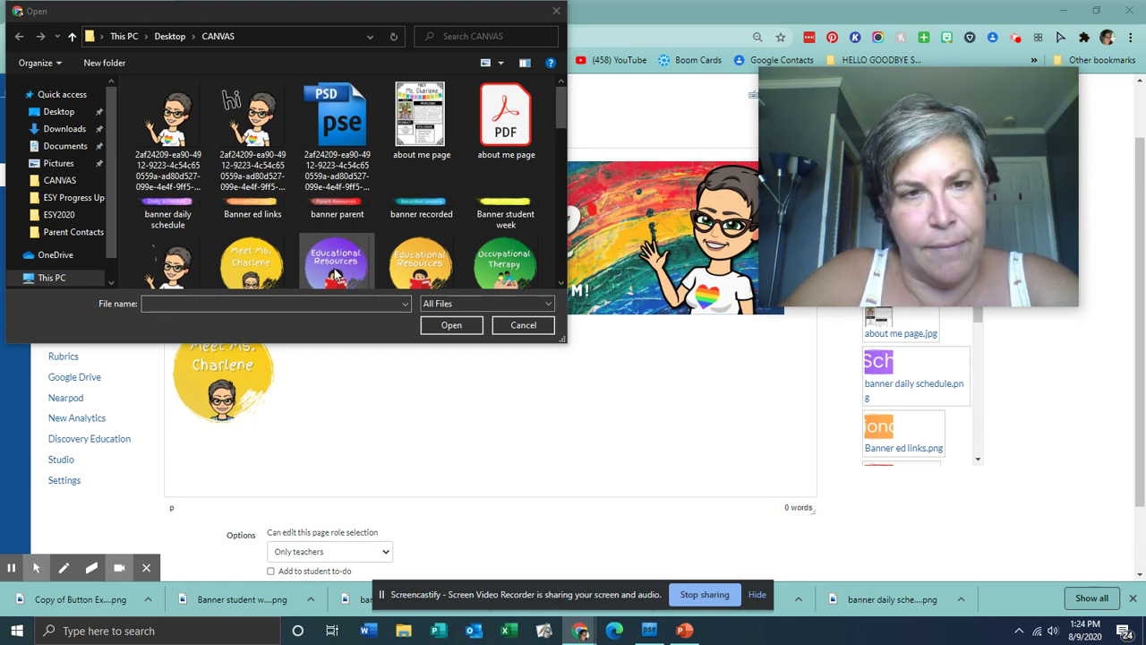
{"action": "left_click", "coordinate": [335, 265]}
{"action": "left_click", "coordinate": [451, 324]}
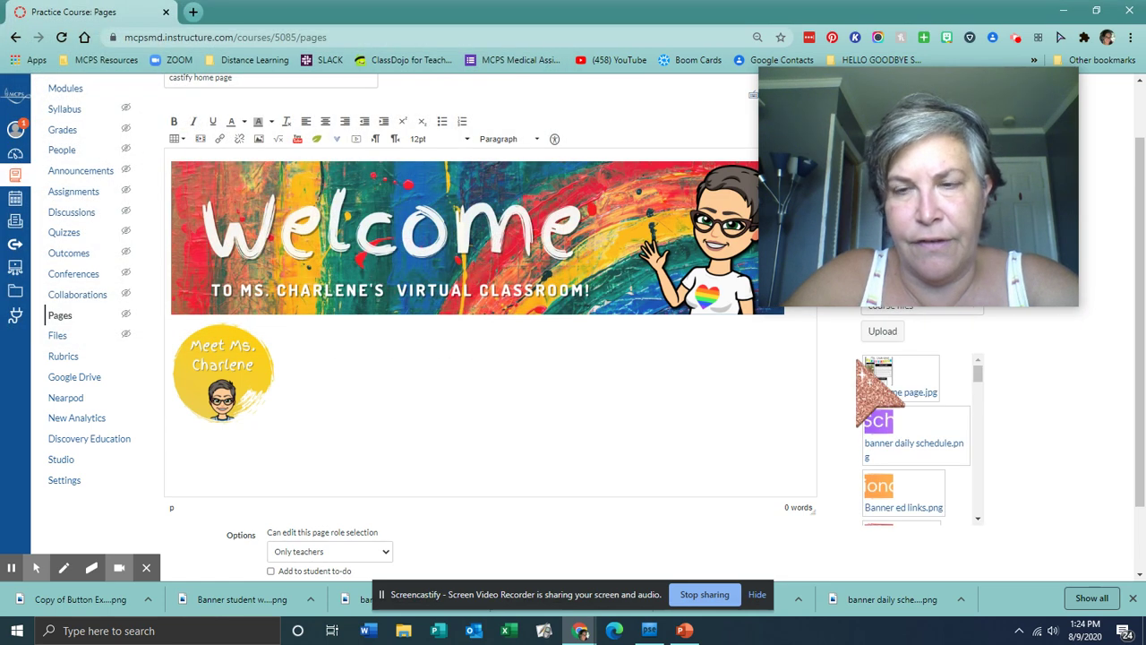
{"action": "left_click", "coordinate": [882, 331]}
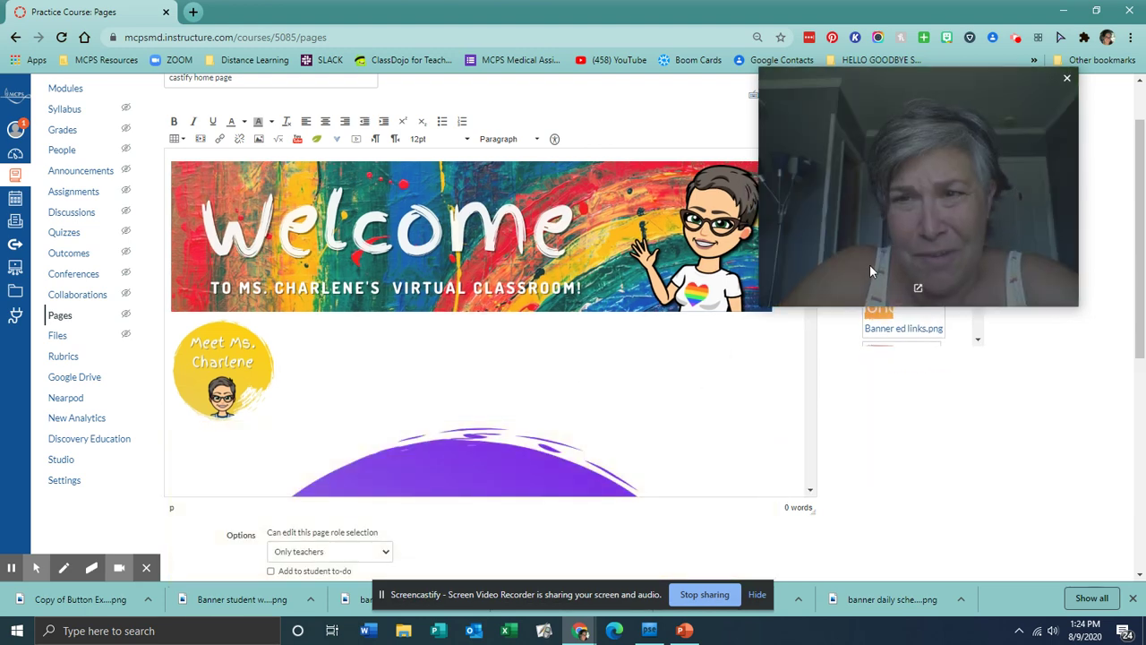
- Shrink the purple "Educational Resources" image so it fits beside the yellow button
{"action": "left_click", "coordinate": [506, 464]}
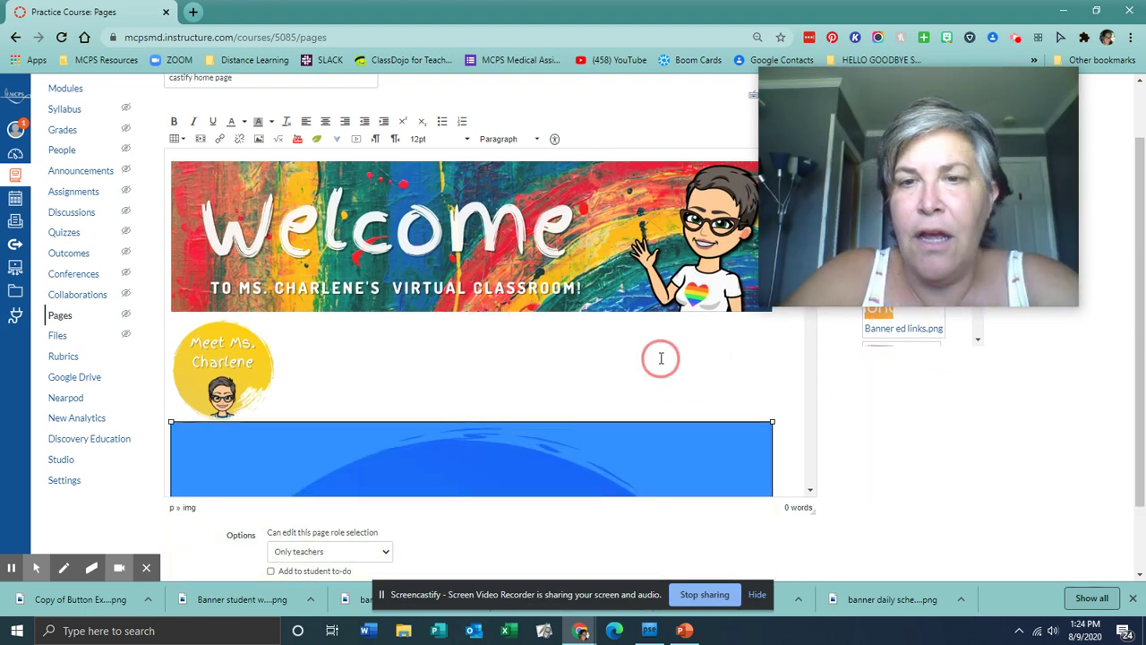
{"action": "scroll", "coordinate": [661, 358], "scroll_direction": "down", "scroll_amount": 5}
{"action": "scroll", "coordinate": [224, 394], "scroll_direction": "down", "scroll_amount": 2}
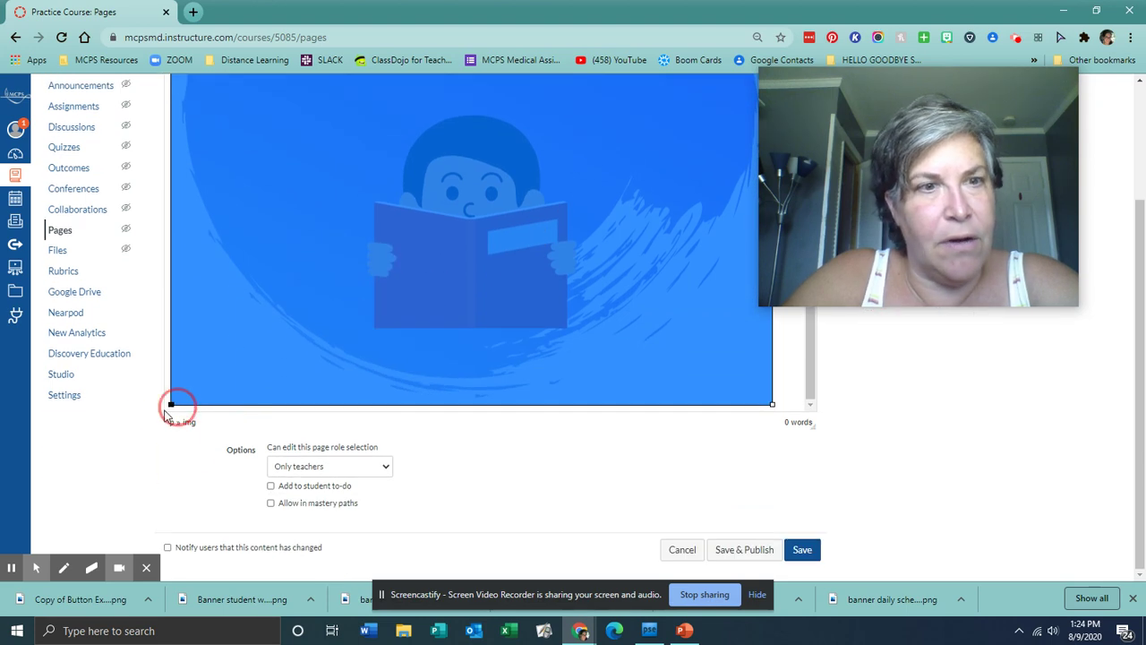
{"action": "left_click_drag", "start_coordinate": [170, 403], "coordinate": [630, 76]}
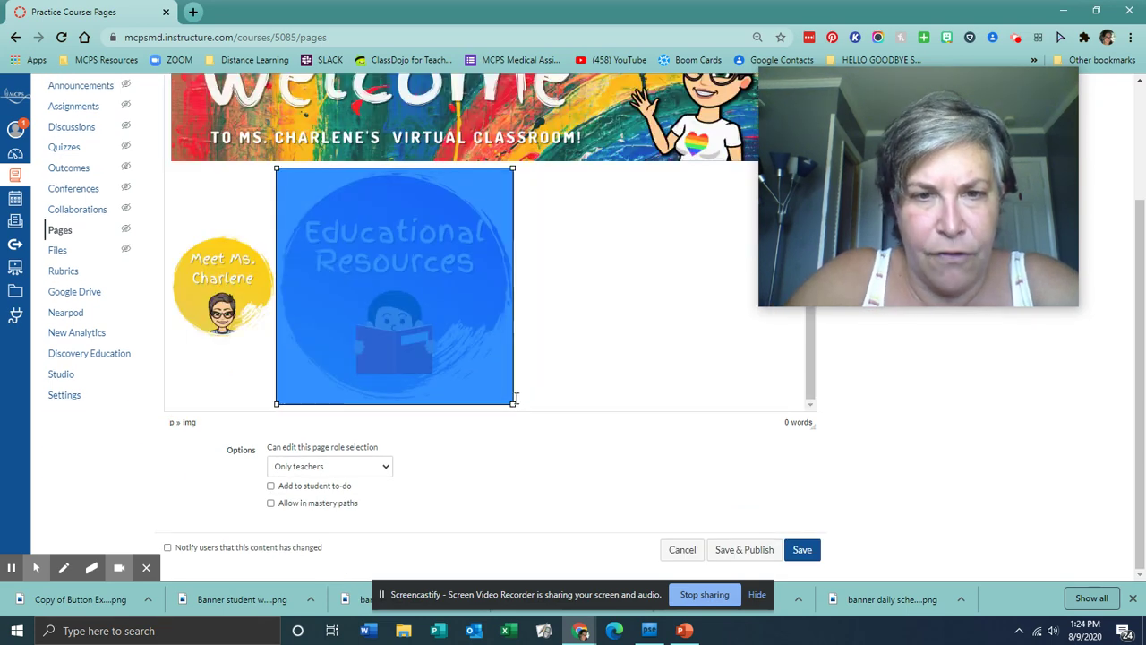
{"action": "left_click_drag", "start_coordinate": [513, 405], "coordinate": [347, 250]}
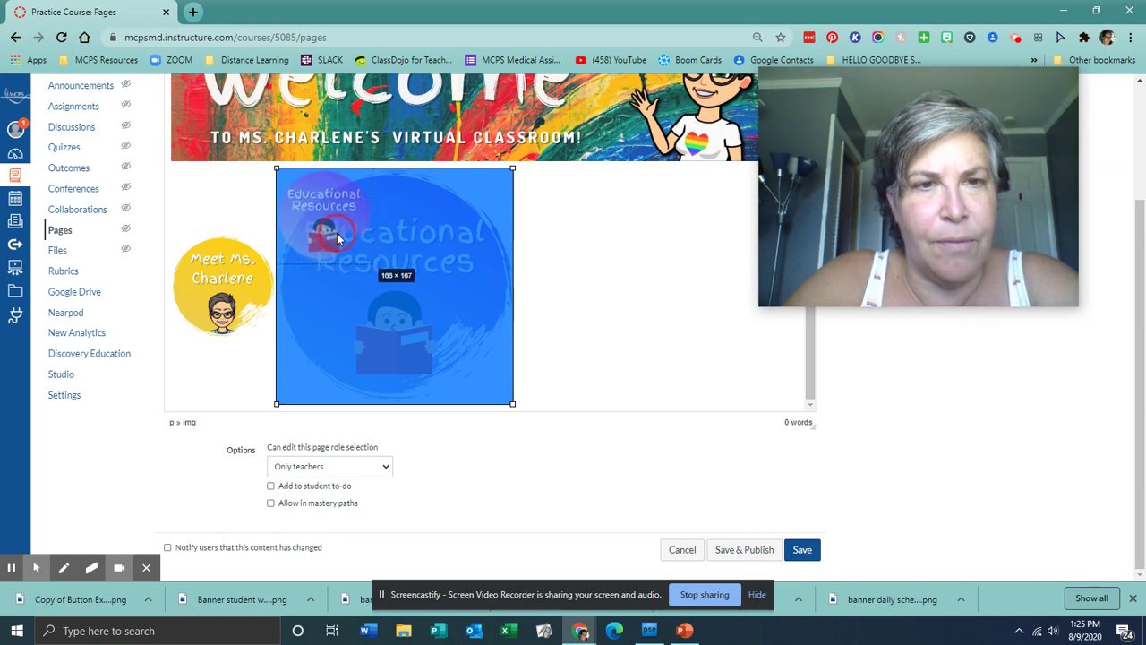
{"action": "left_click_drag", "start_coordinate": [343, 238], "coordinate": [344, 239]}
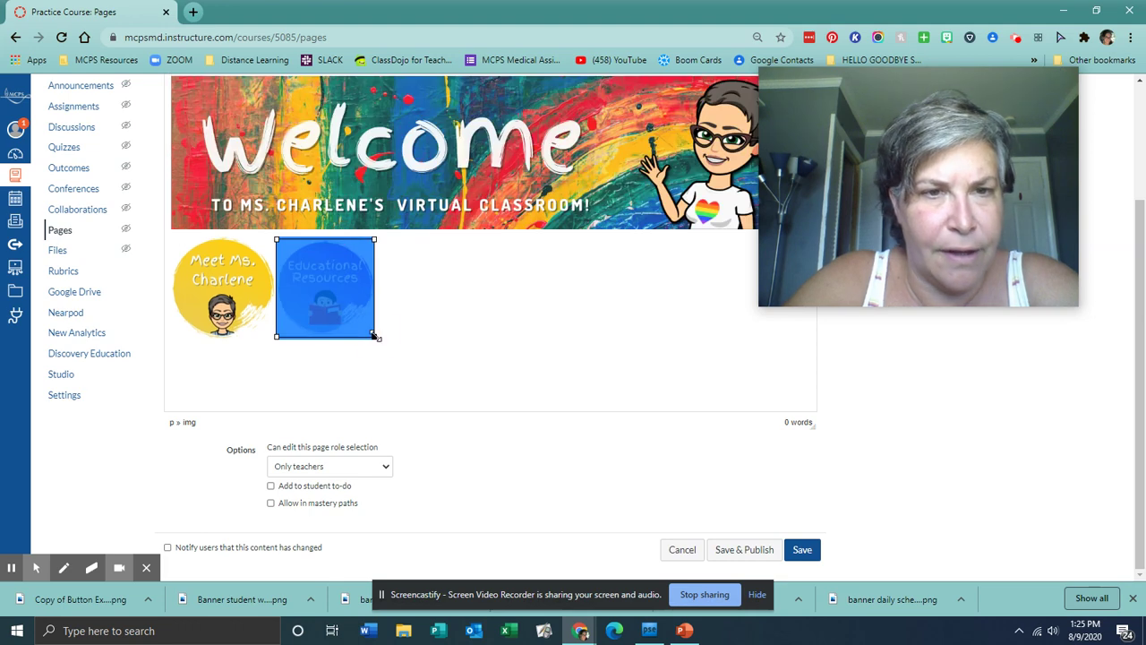
- Fine-tune the "Educational Resources" button to about 179 × 179 pixels to match the yellow button
{"action": "left_click_drag", "start_coordinate": [375, 337], "coordinate": [391, 356]}
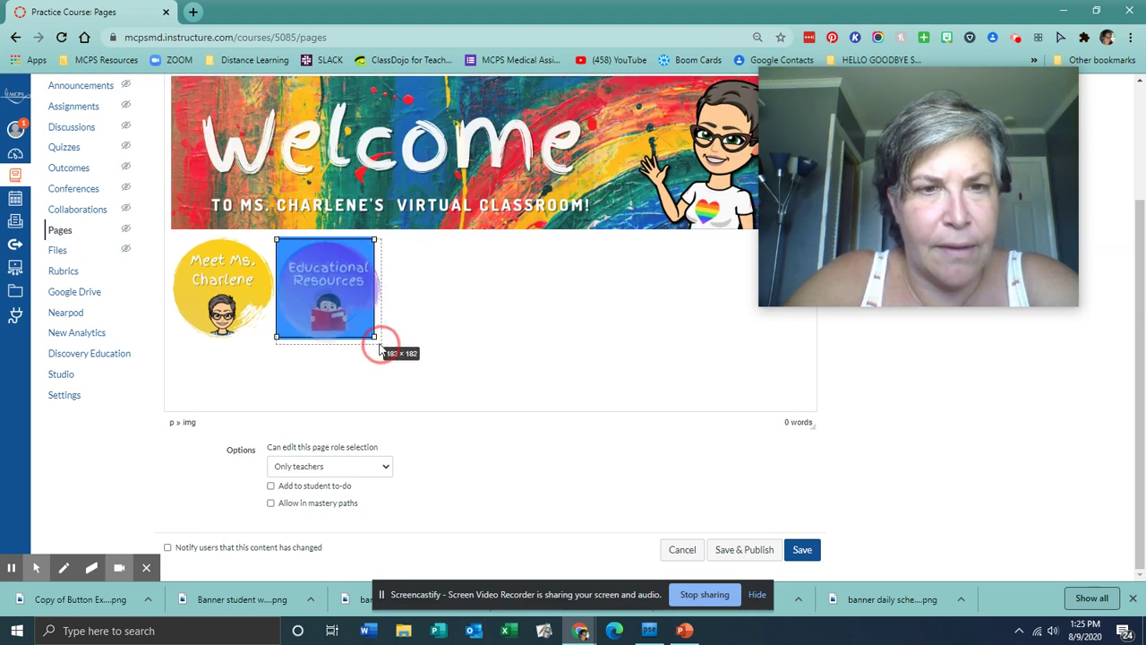
{"action": "left_click_drag", "start_coordinate": [378, 347], "coordinate": [378, 344]}
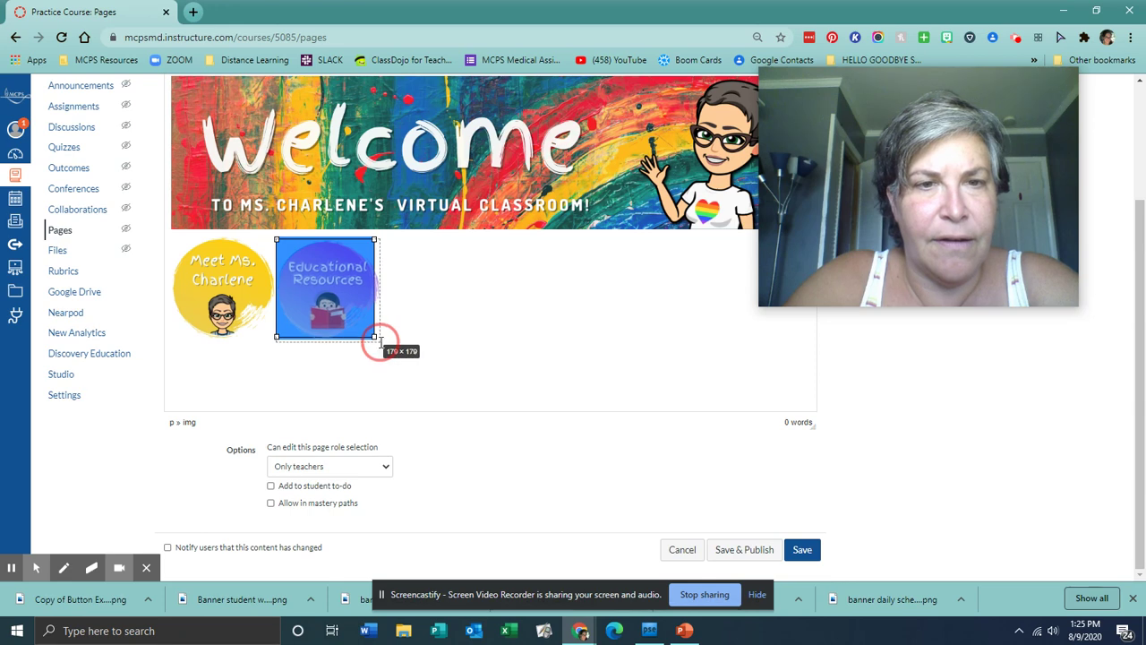
{"action": "left_click_drag", "start_coordinate": [380, 343], "coordinate": [381, 343]}
{"action": "left_click", "coordinate": [413, 310]}
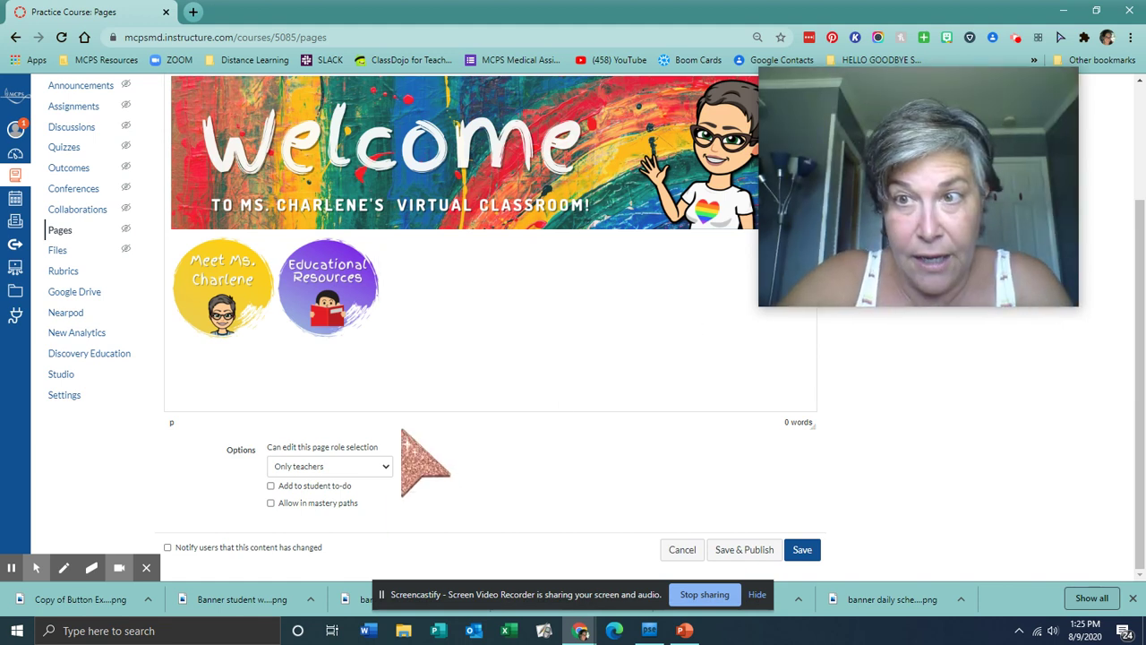
- Save the castify home page with the banner and both buttons
{"action": "left_click", "coordinate": [804, 550]}
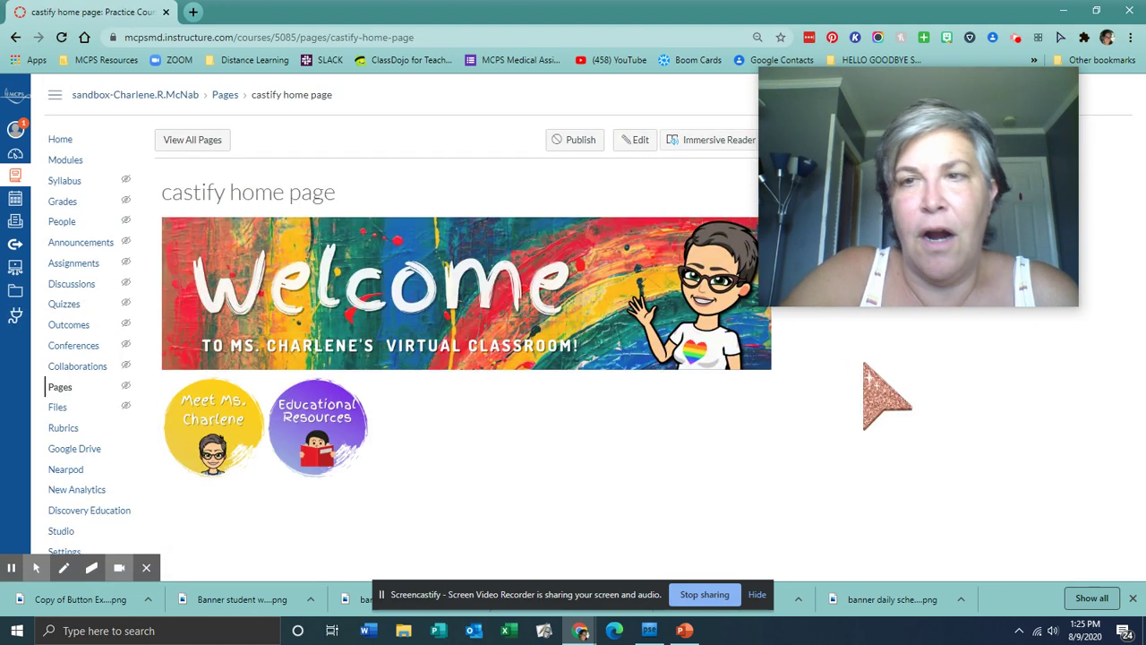
{"action": "left_click_drag", "start_coordinate": [909, 236], "coordinate": [964, 272]}
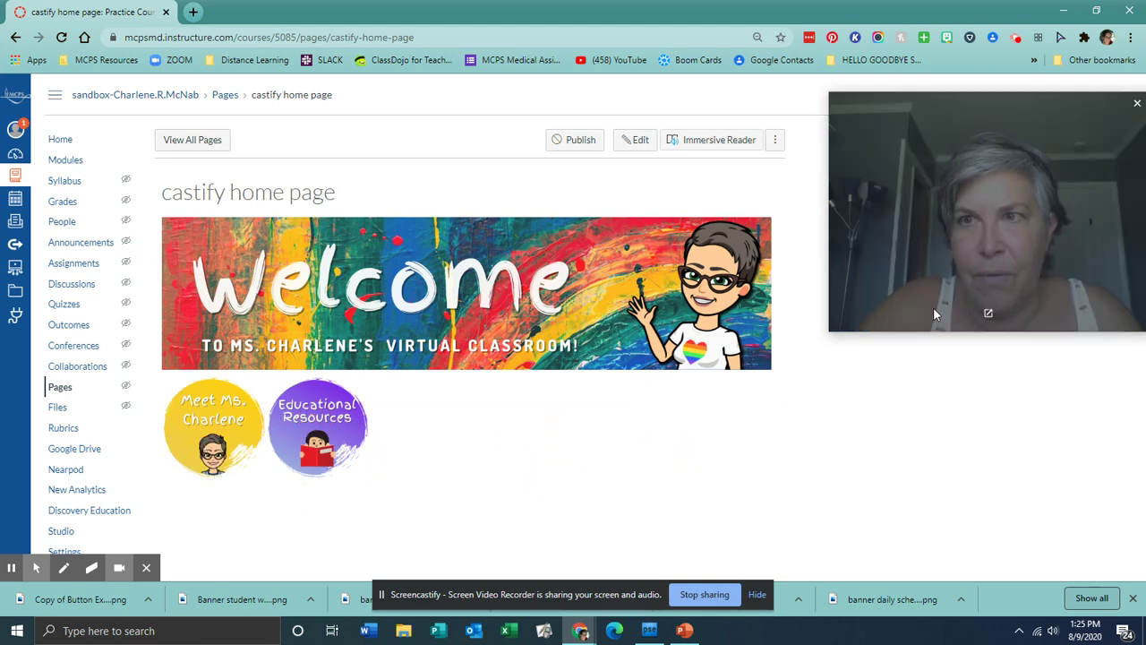
{"action": "left_click_drag", "start_coordinate": [1087, 248], "coordinate": [587, 220]}
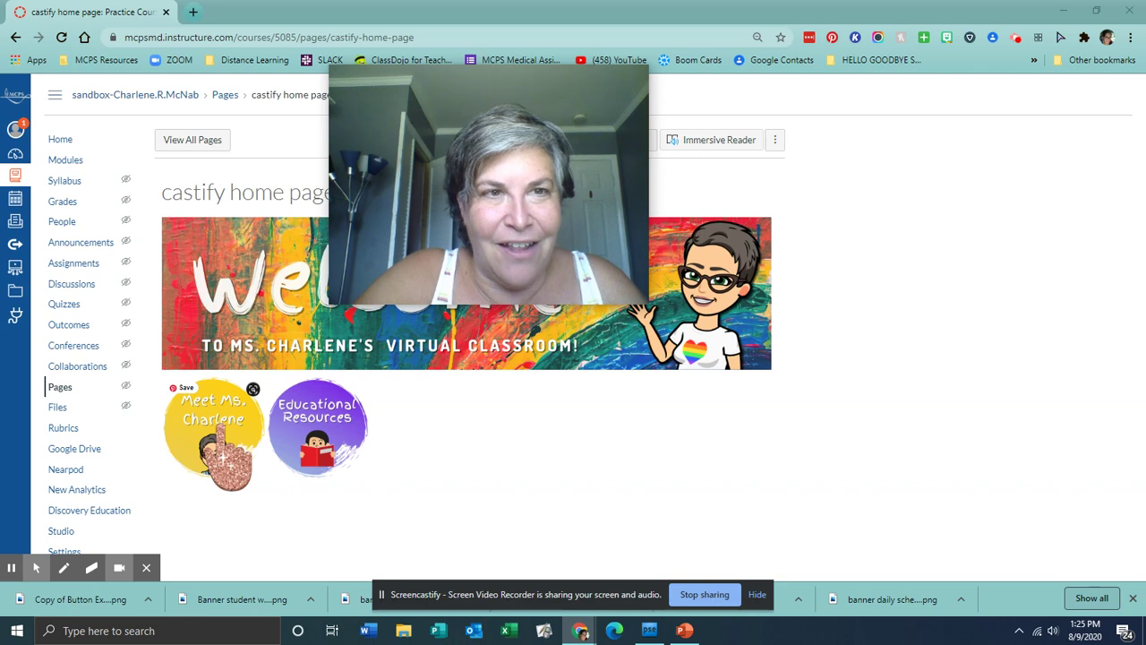
{"action": "left_click_drag", "start_coordinate": [509, 160], "coordinate": [355, 131]}
- Reopen the castify home page for editing, select the yellow button image, and save the page again
{"action": "left_click", "coordinate": [639, 141]}
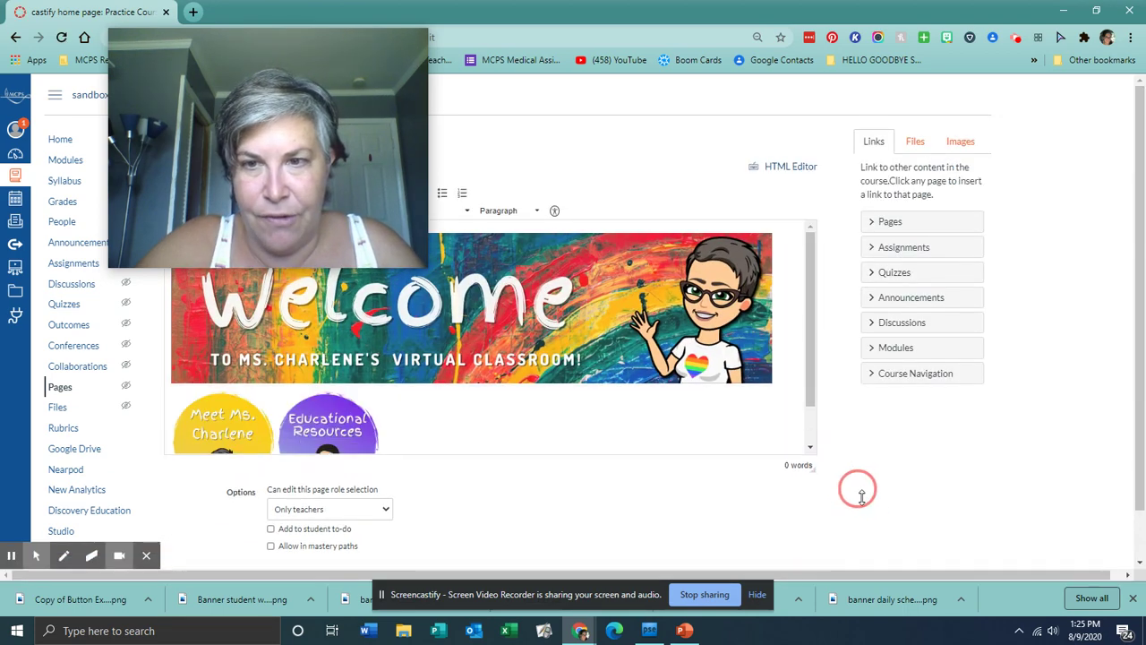
{"action": "left_click", "coordinate": [236, 428]}
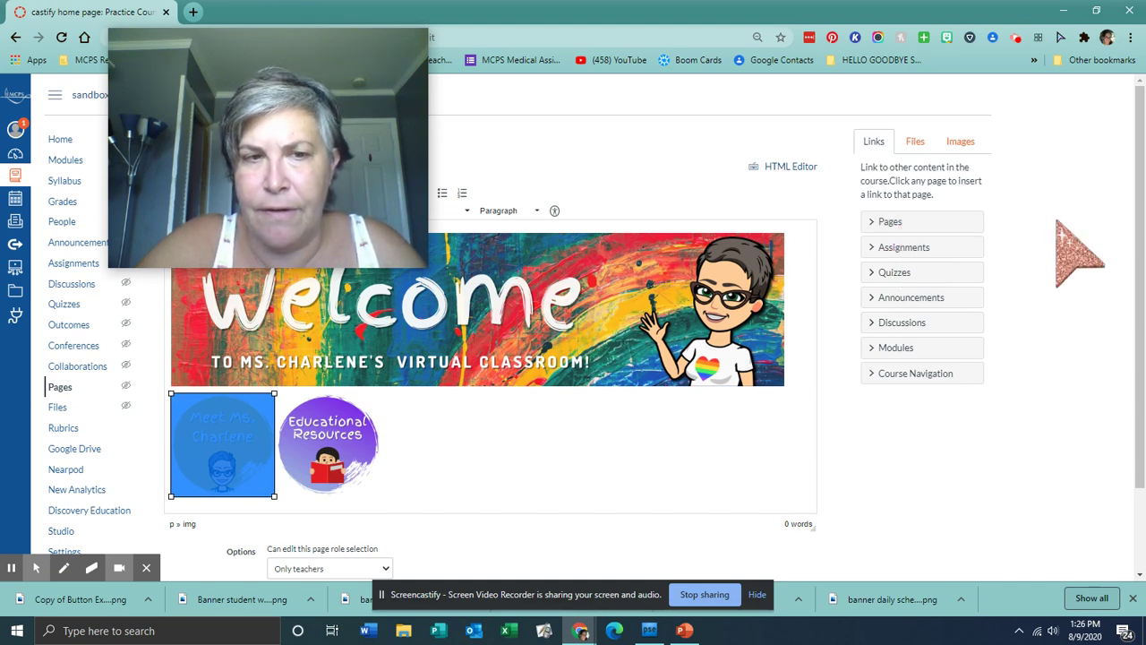
{"action": "left_click", "coordinate": [598, 139]}
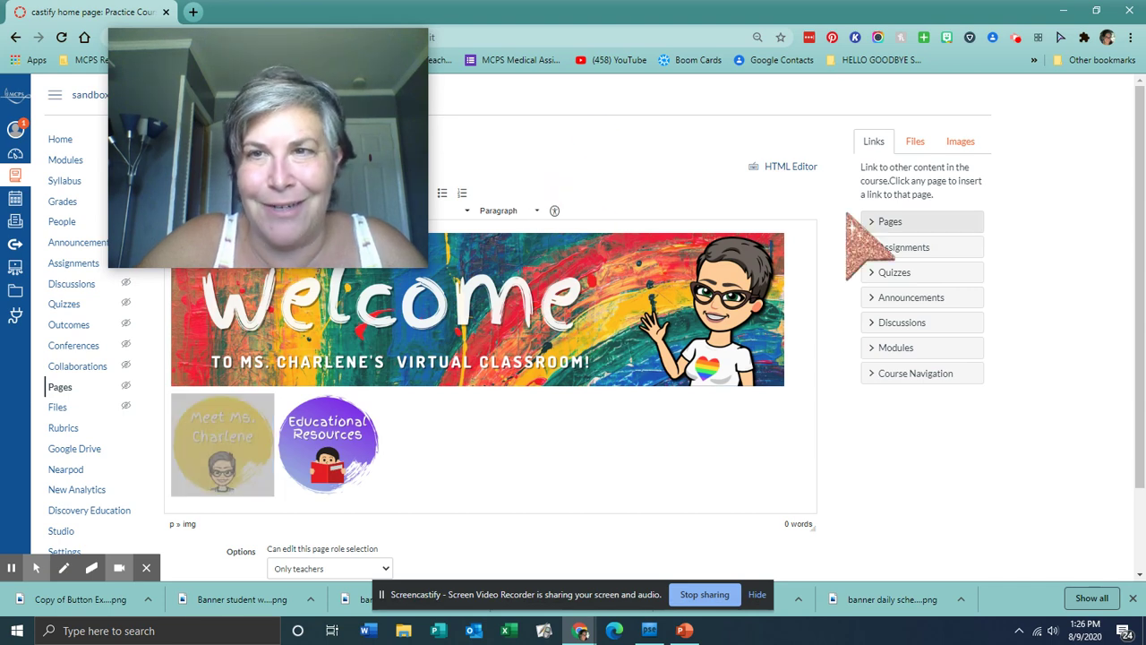
{"action": "scroll", "coordinate": [794, 519], "scroll_direction": "down", "scroll_amount": 2}
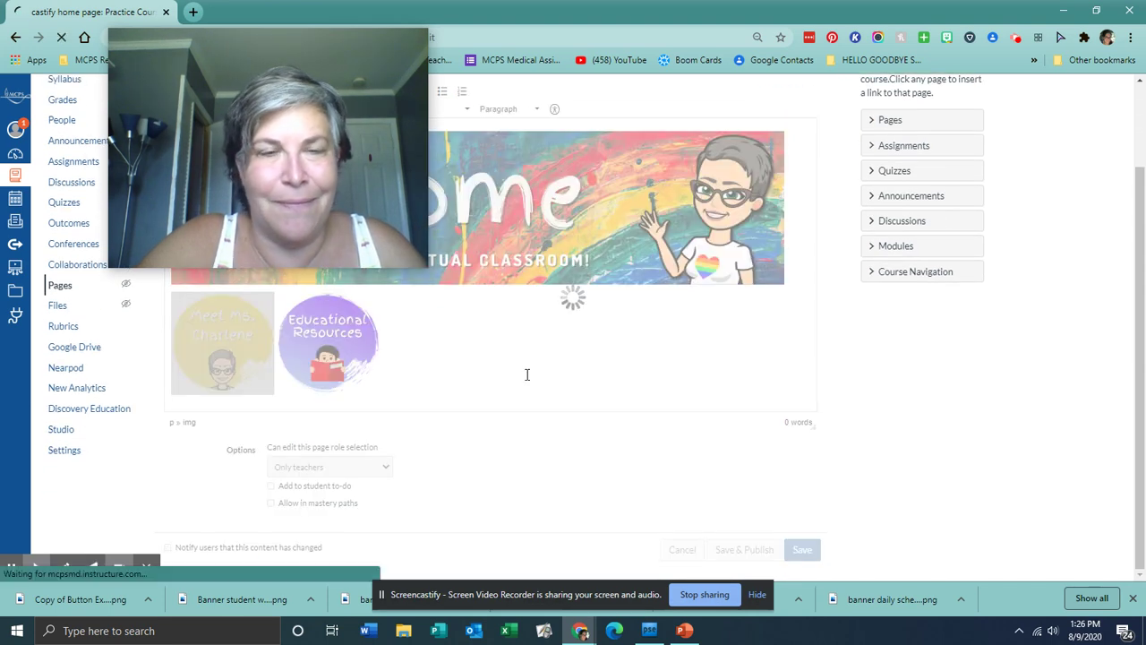
{"action": "left_click_drag", "start_coordinate": [277, 46], "coordinate": [906, 133]}
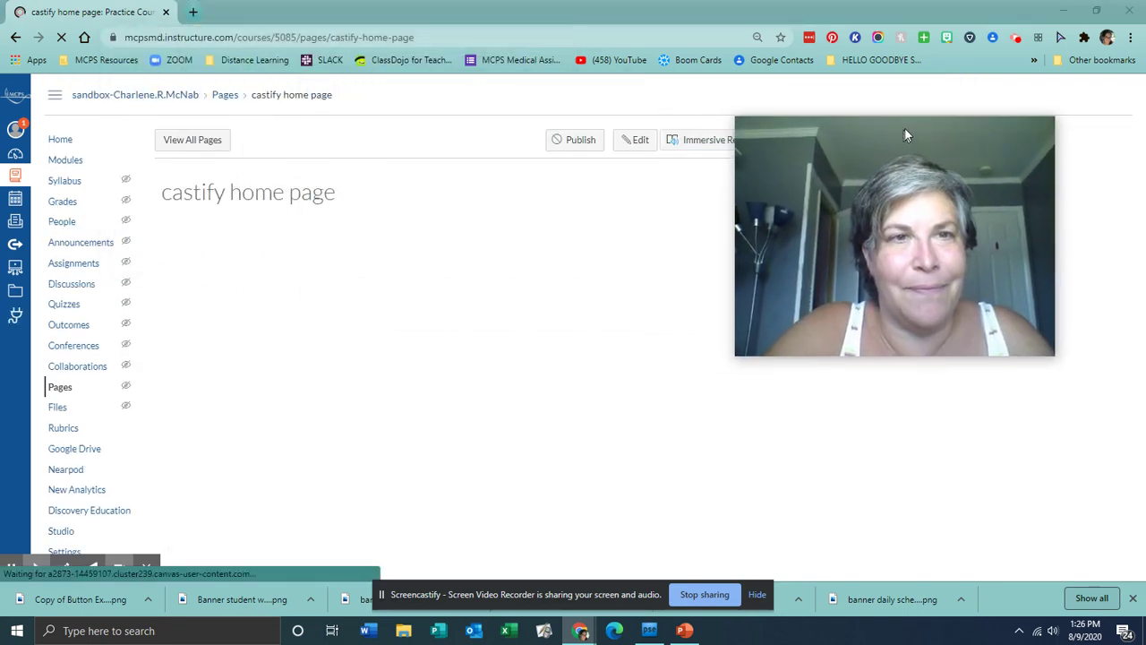
- Start a new page from the course's page list and title it "castify about me"
{"action": "left_click", "coordinate": [60, 386]}
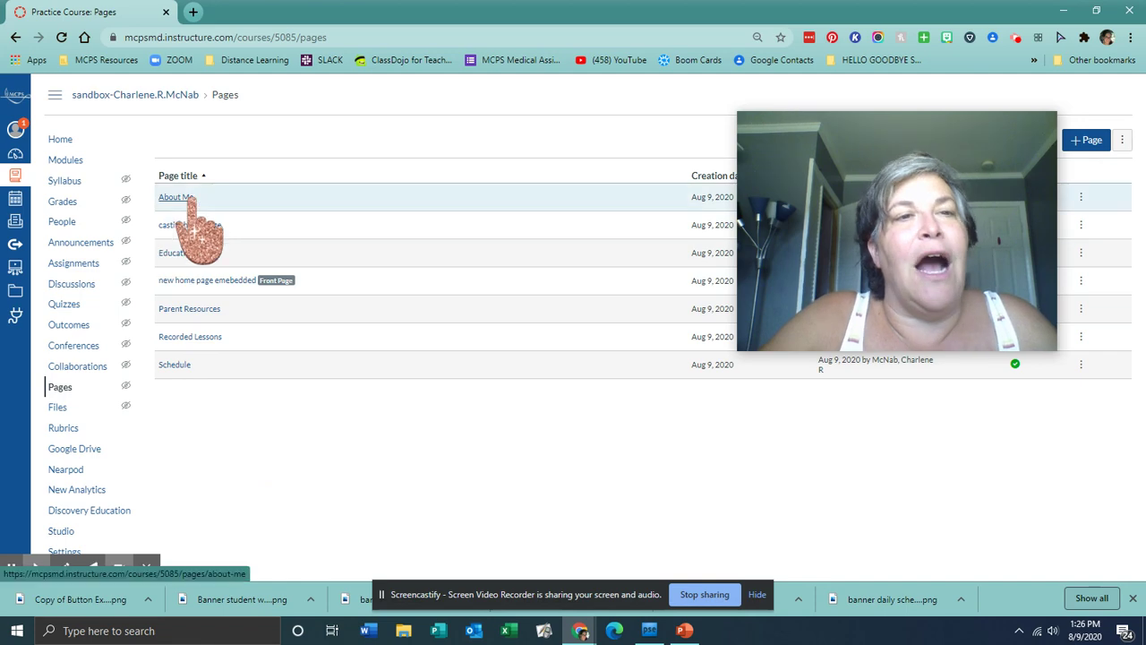
{"action": "left_click_drag", "start_coordinate": [870, 137], "coordinate": [449, 254]}
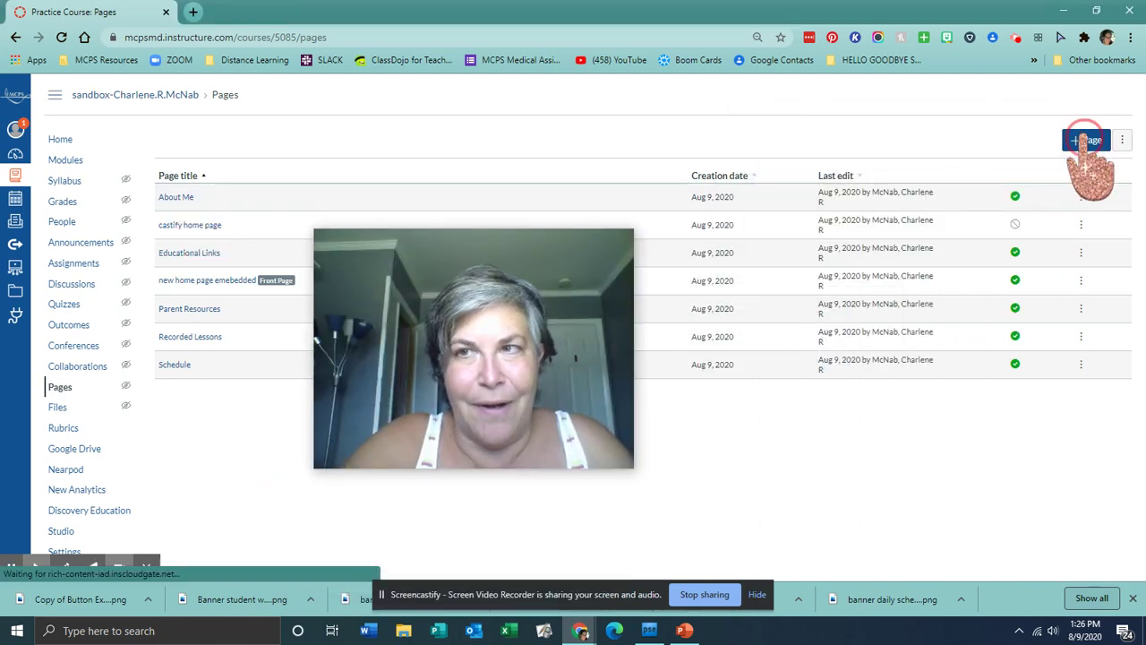
{"action": "left_click", "coordinate": [1087, 140]}
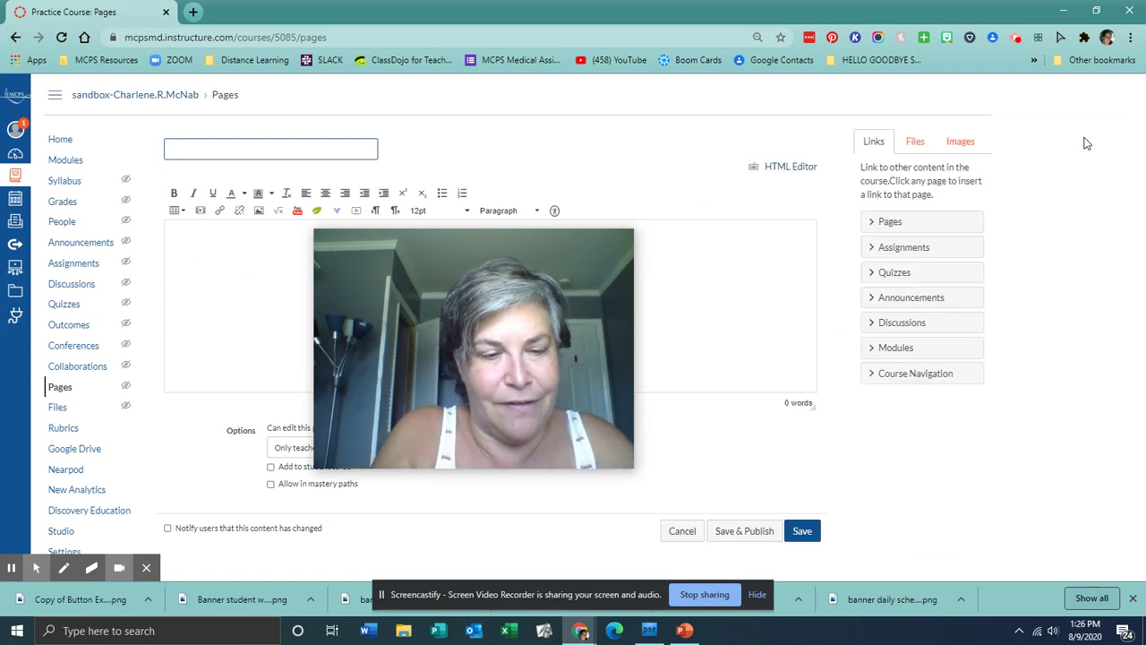
{"action": "type", "text": "castl"}
{"action": "type", "text": "fy"}
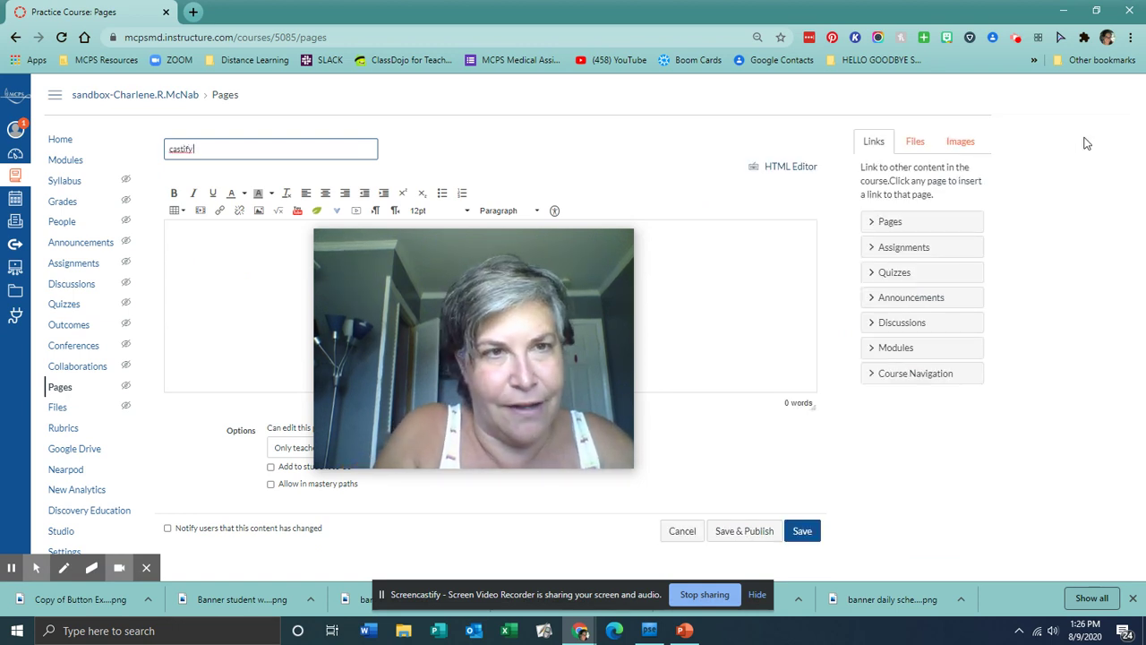
{"action": "type", "text": " a"}
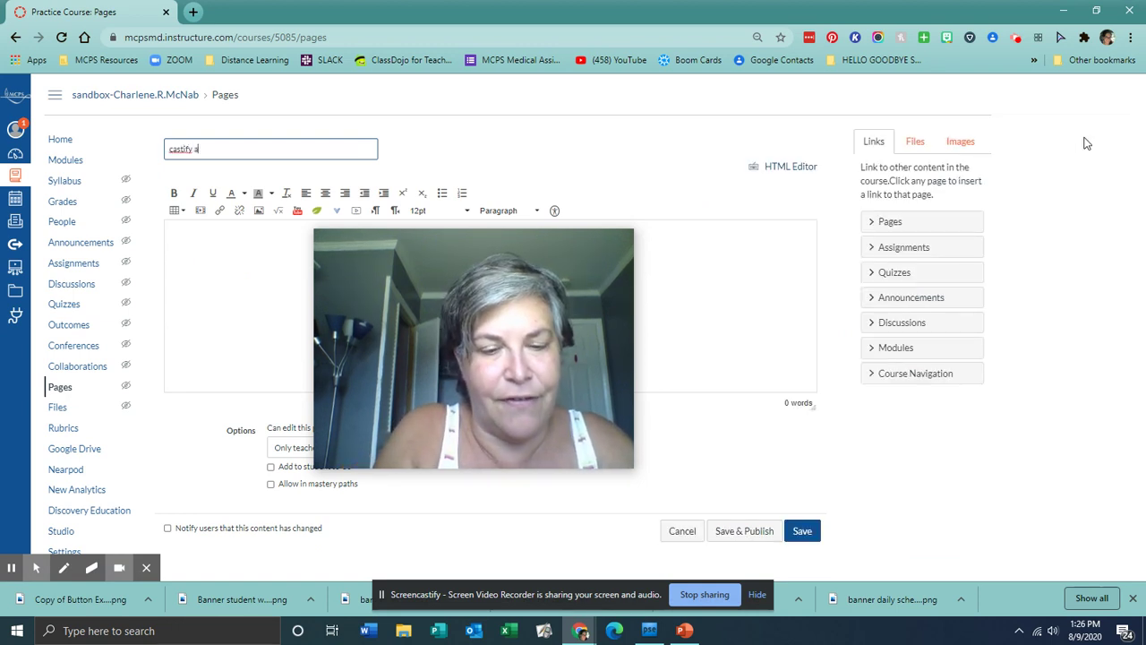
{"action": "type", "text": "bout me"}
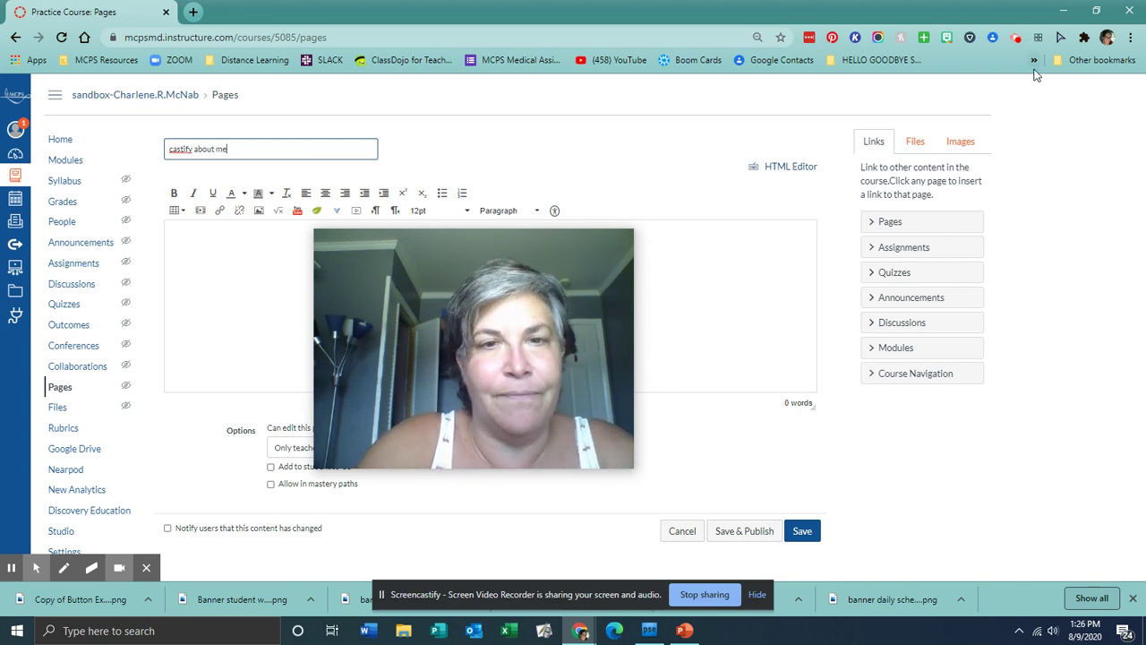
{"action": "left_click_drag", "start_coordinate": [537, 306], "coordinate": [698, 136]}
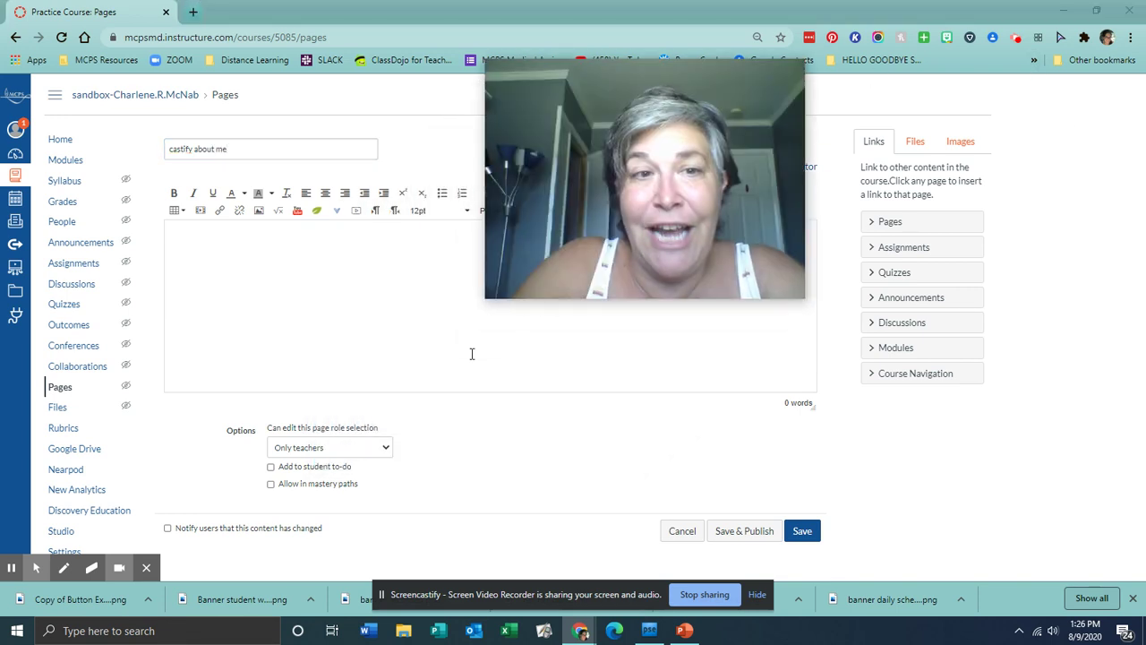
- Upload the image "about me page.jpg" with alternative text "about me" and embed it in the page body
{"action": "left_click", "coordinate": [300, 260]}
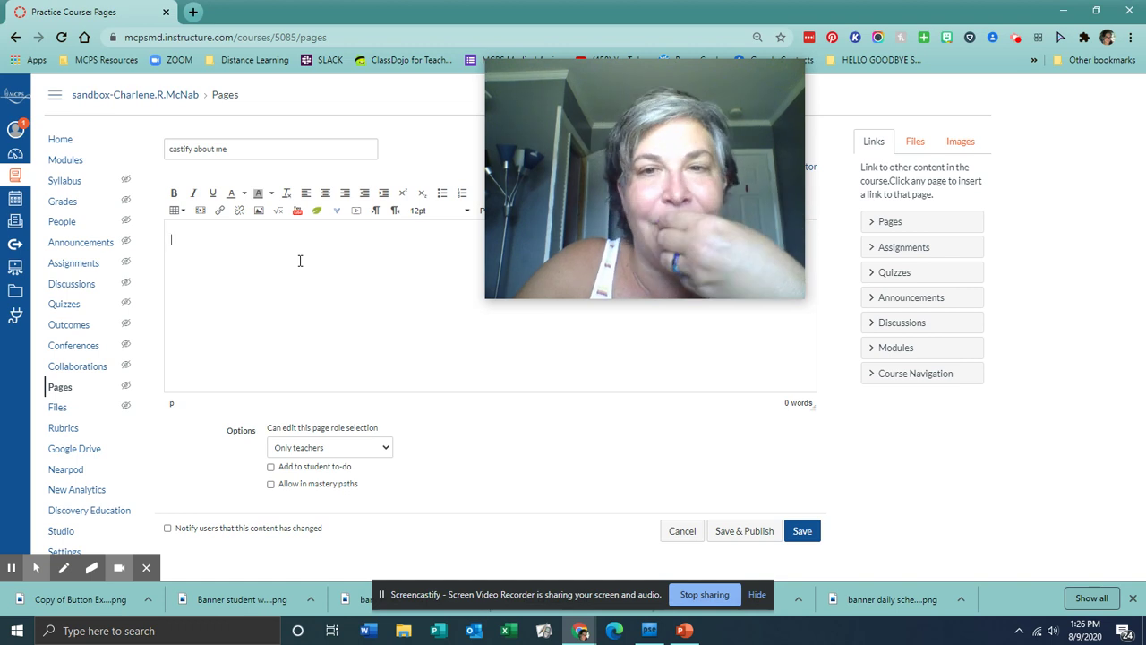
{"action": "left_click", "coordinate": [961, 143]}
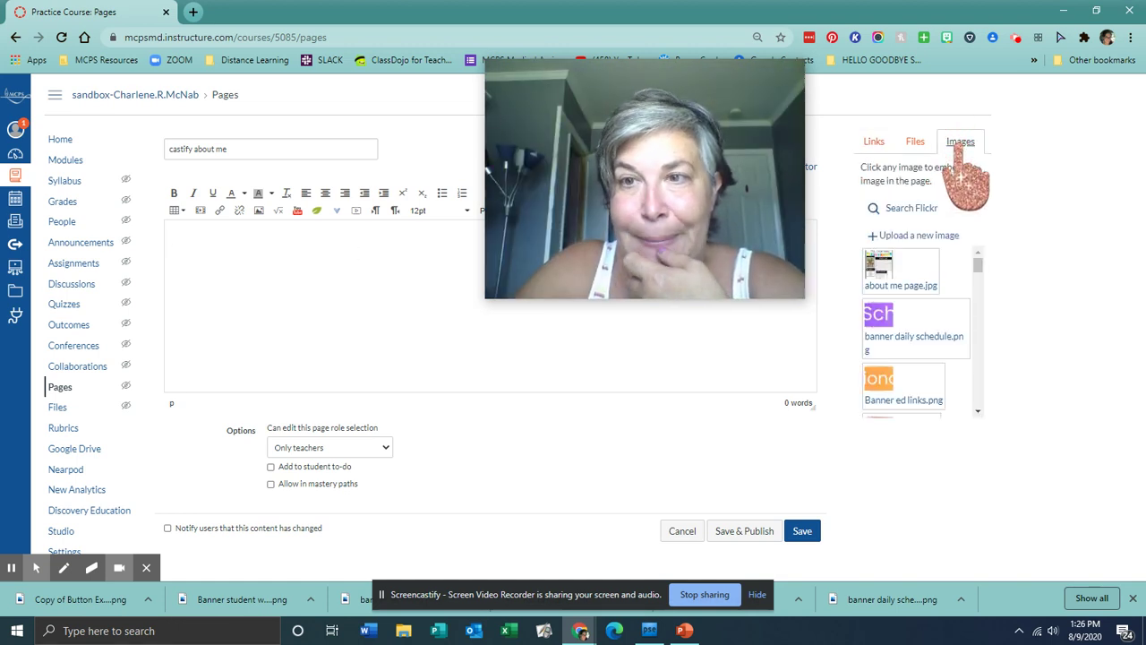
{"action": "left_click", "coordinate": [913, 237]}
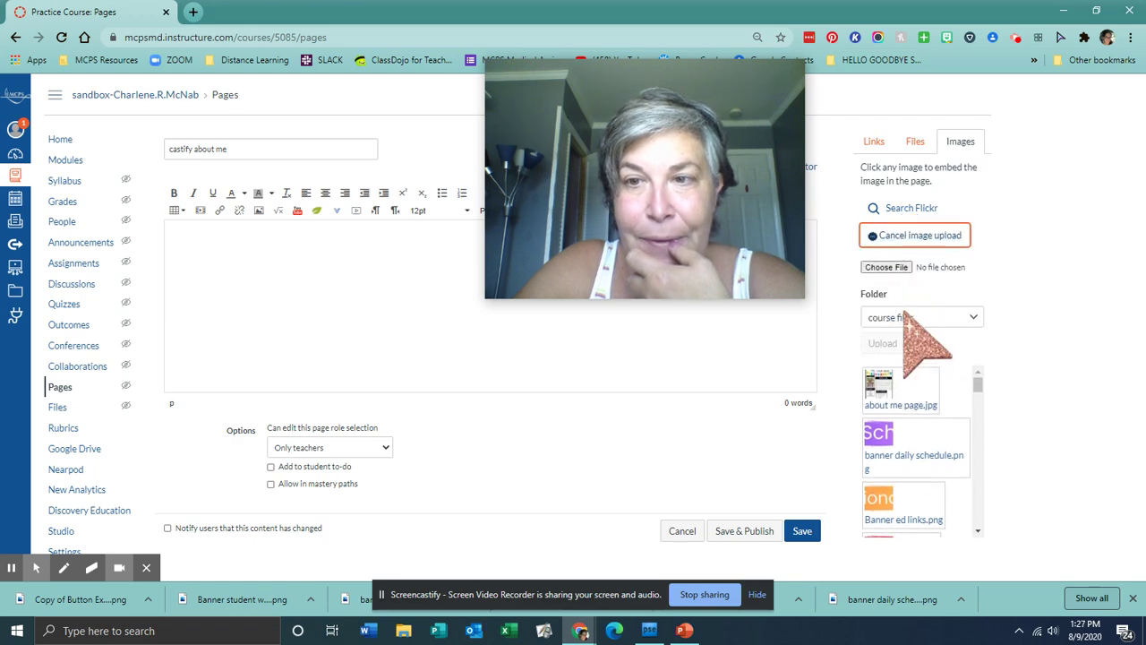
{"action": "left_click", "coordinate": [884, 267]}
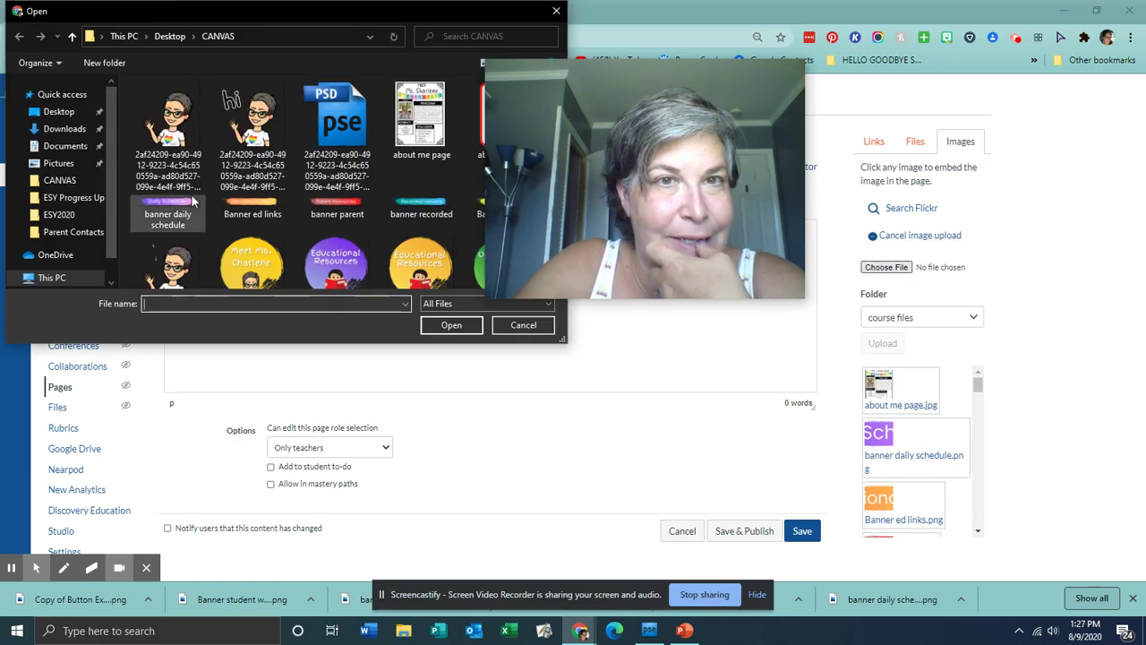
{"action": "double_click", "coordinate": [420, 115]}
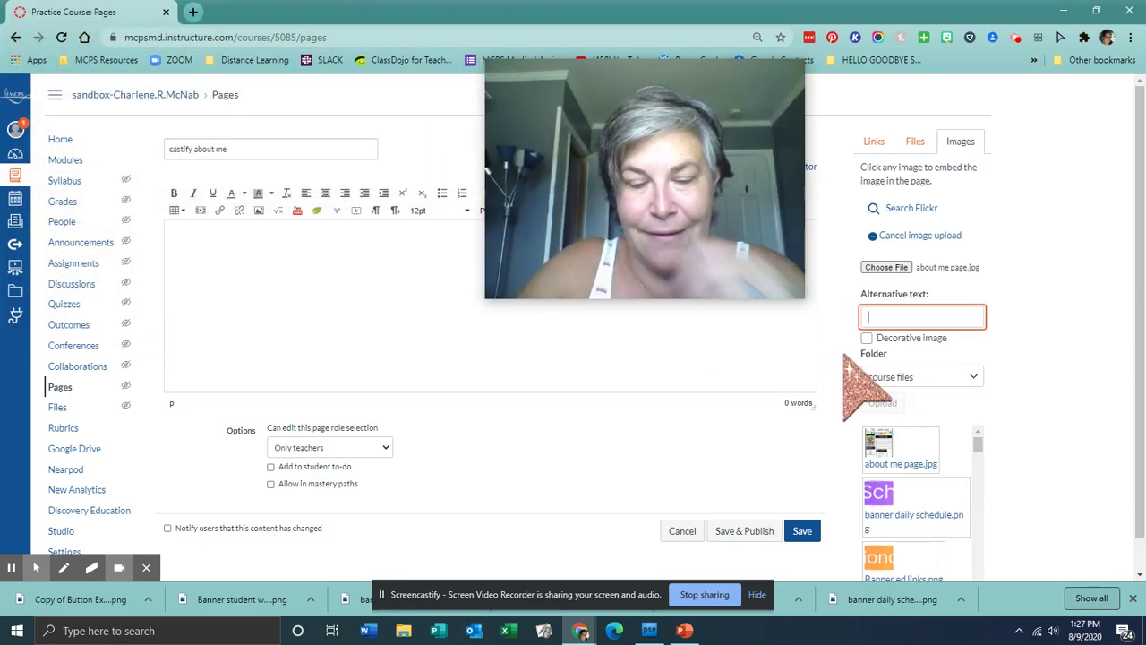
{"action": "type", "text": "about me"}
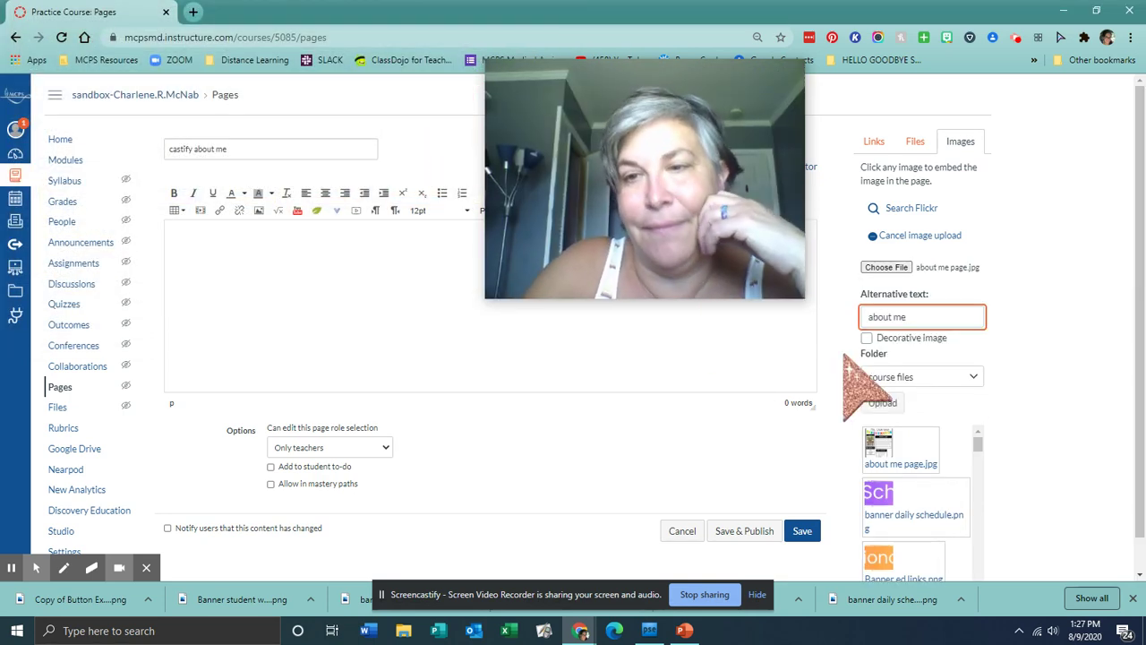
{"action": "left_click", "coordinate": [882, 402]}
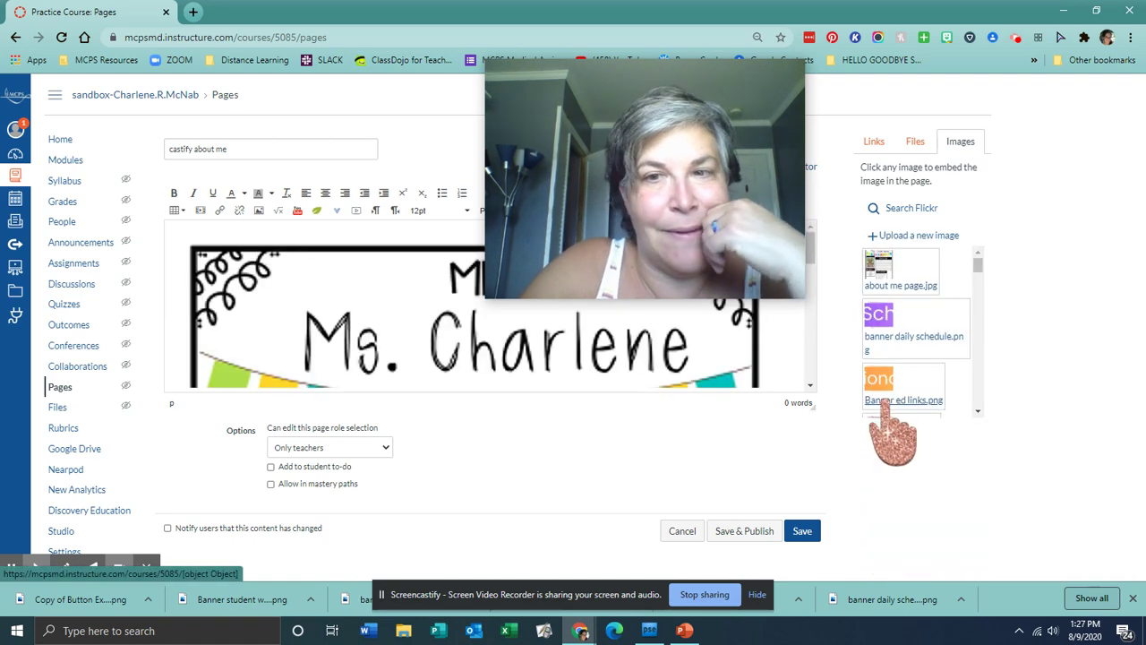
- Save the castify about me page and look through the embedded image from start to end
{"action": "left_click_drag", "start_coordinate": [725, 173], "coordinate": [1063, 149]}
{"action": "left_click", "coordinate": [816, 395]}
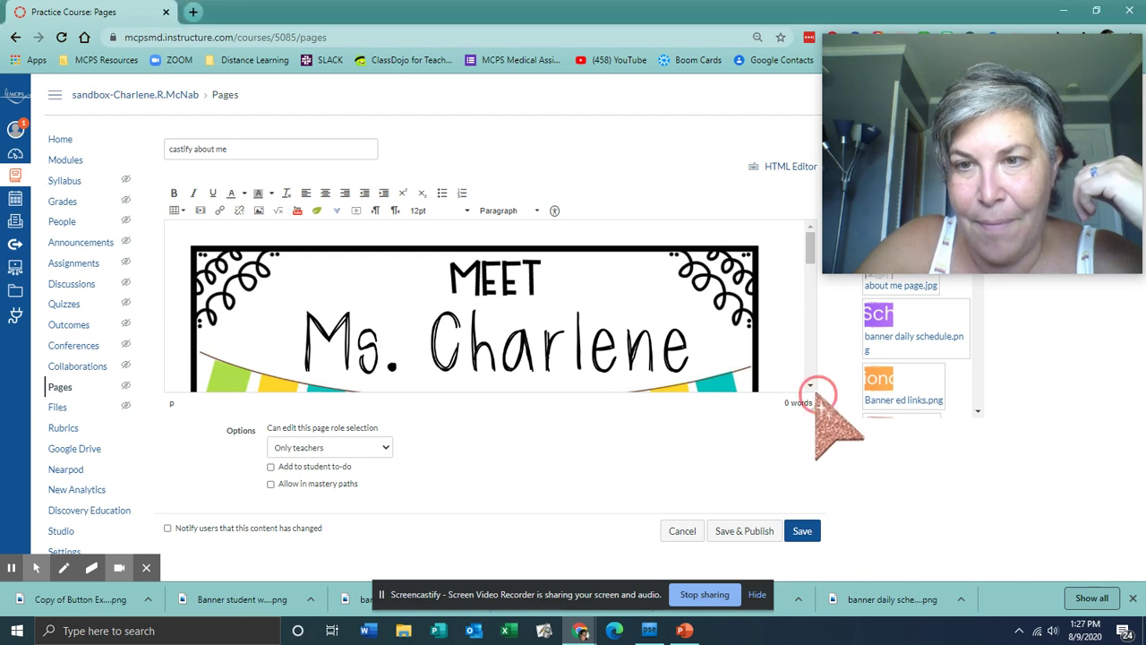
{"action": "left_click", "coordinate": [816, 389]}
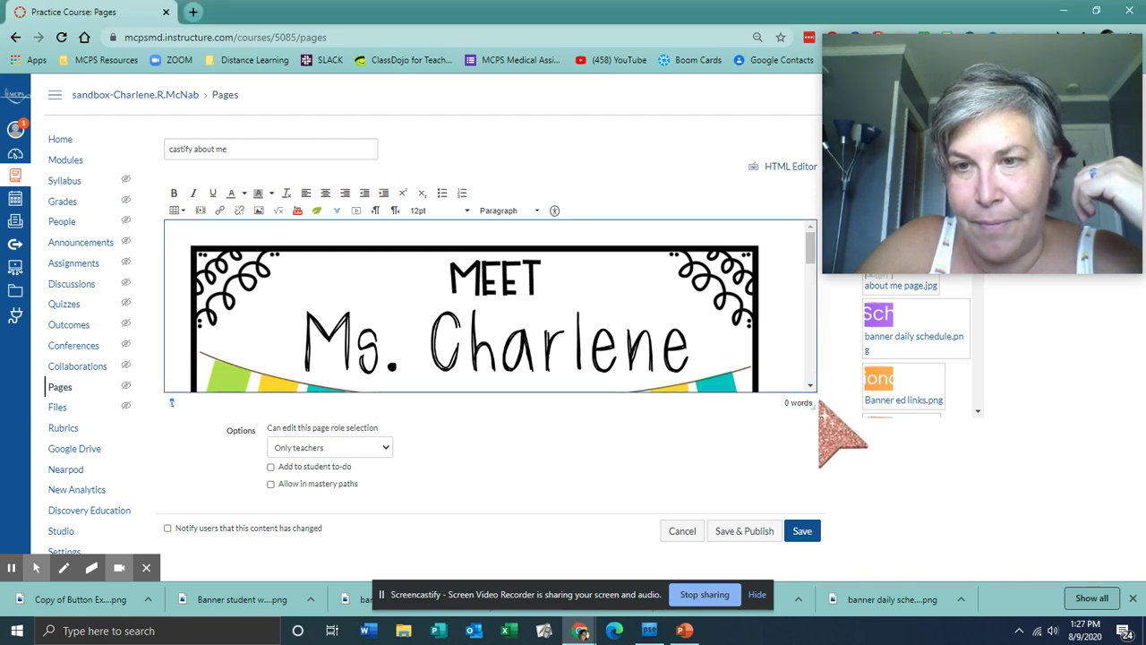
{"action": "left_click", "coordinate": [802, 531]}
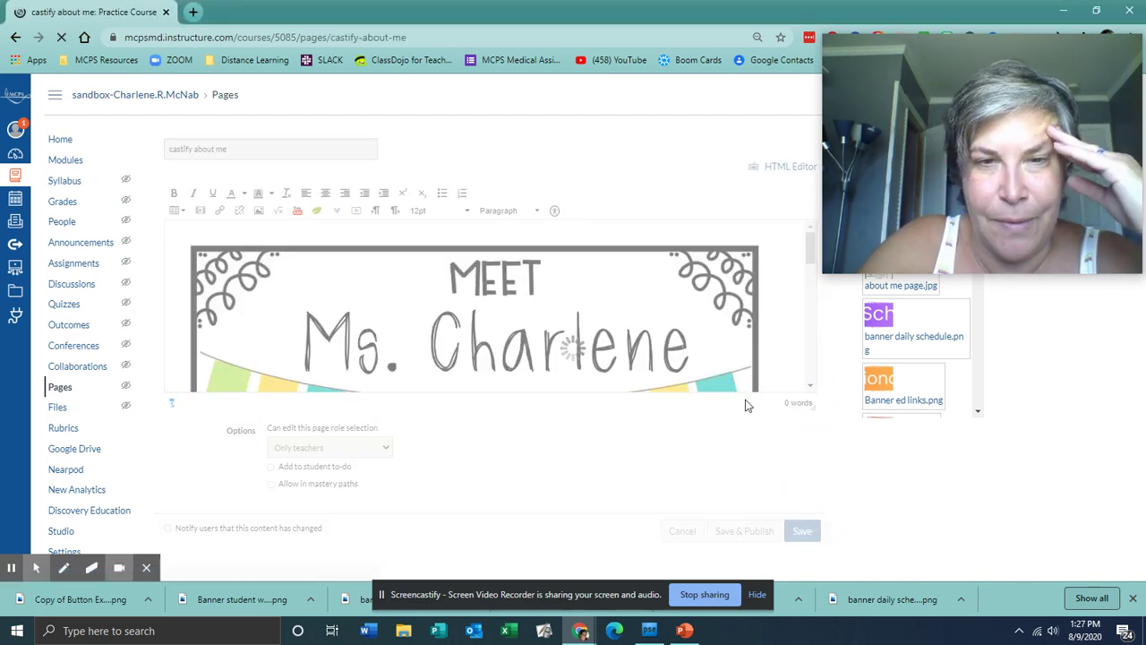
{"action": "scroll", "coordinate": [779, 430], "scroll_direction": "down", "scroll_amount": 2}
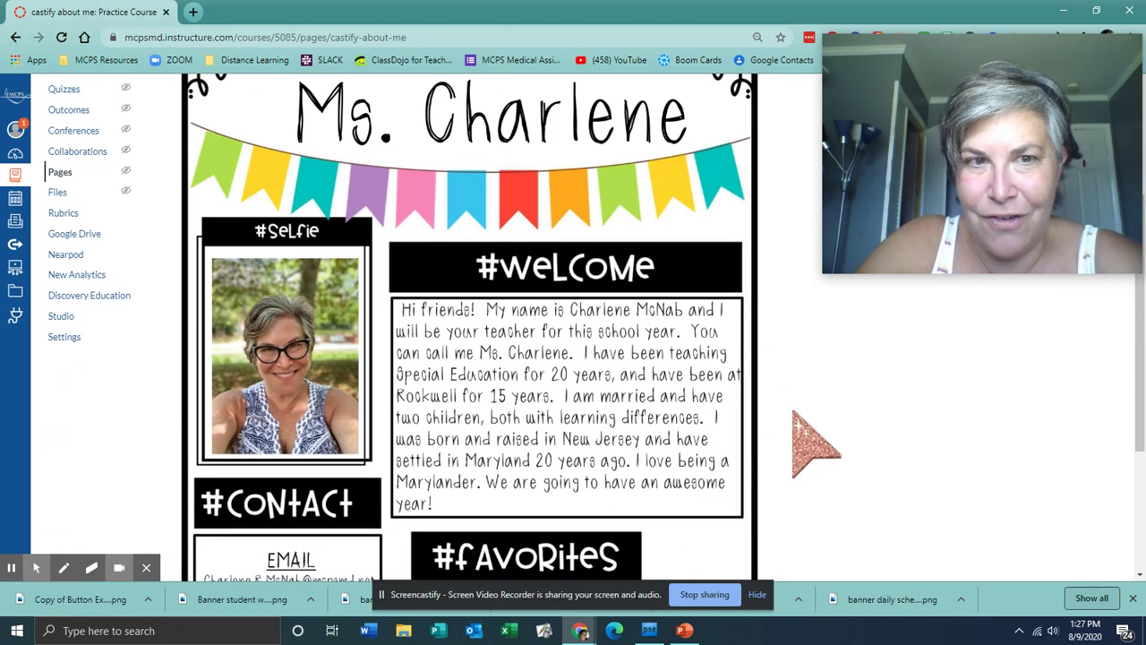
{"action": "scroll", "coordinate": [794, 415], "scroll_direction": "down", "scroll_amount": 3}
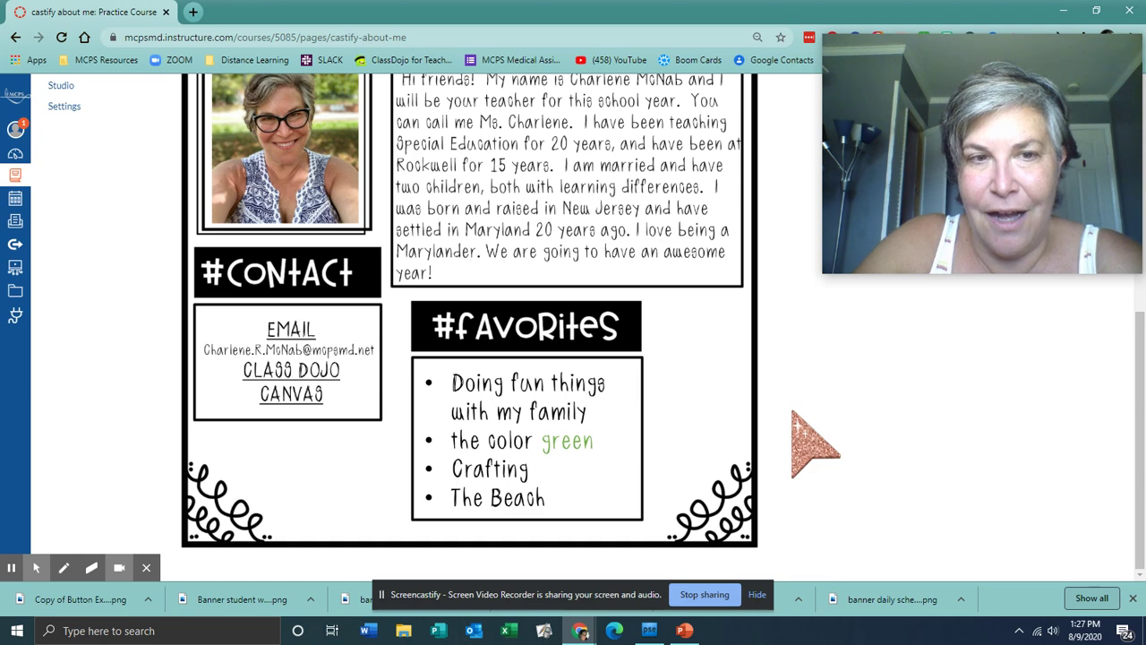
{"action": "scroll", "coordinate": [793, 413], "scroll_direction": "up", "scroll_amount": 5}
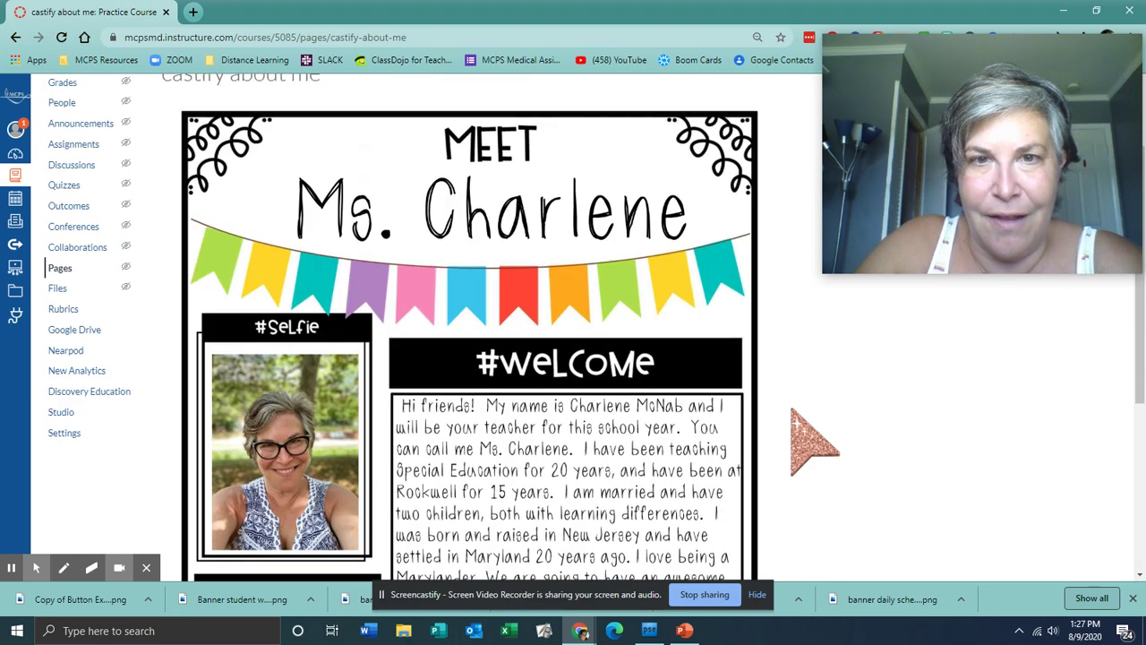
{"action": "scroll", "coordinate": [793, 412], "scroll_direction": "up", "scroll_amount": 1}
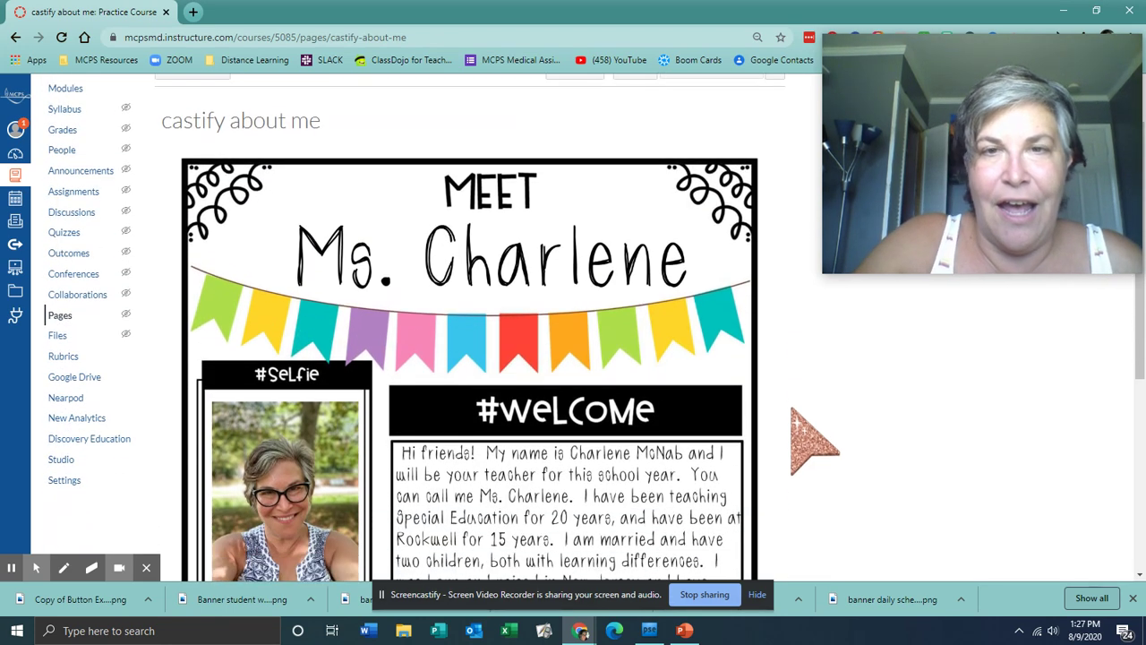
{"action": "scroll", "coordinate": [794, 415], "scroll_direction": "down", "scroll_amount": 5}
{"action": "scroll", "coordinate": [795, 421], "scroll_direction": "up", "scroll_amount": 6}
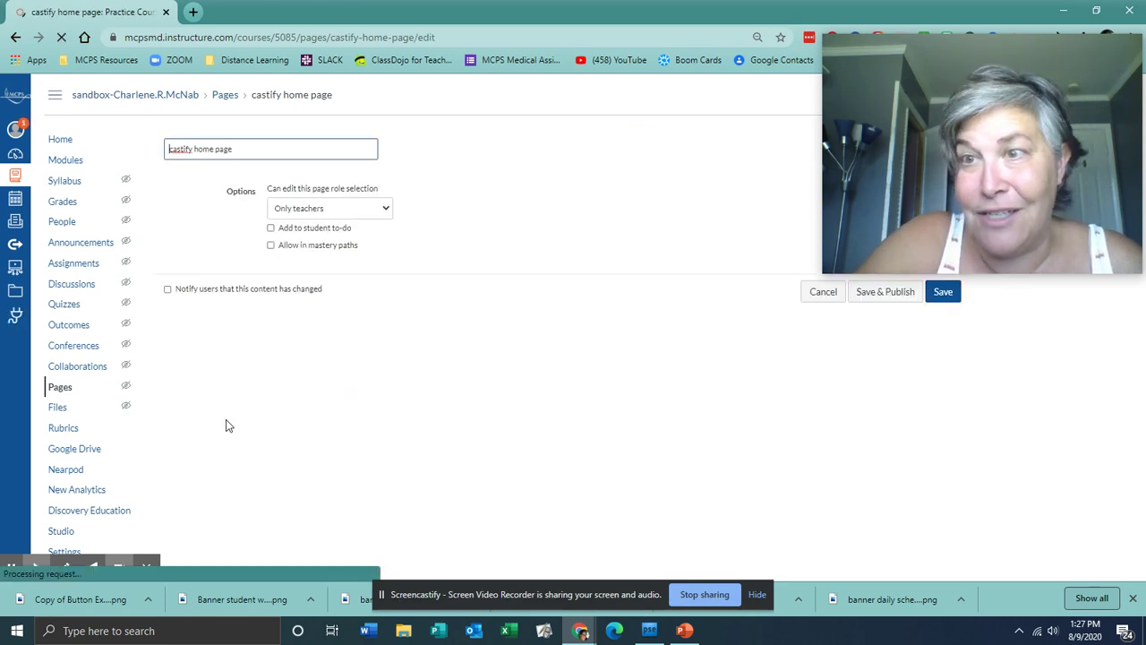
- On the castify home page in edit mode, link the yellow button image to the "castify about me" page
{"action": "scroll", "coordinate": [331, 297], "scroll_direction": "down", "scroll_amount": 2}
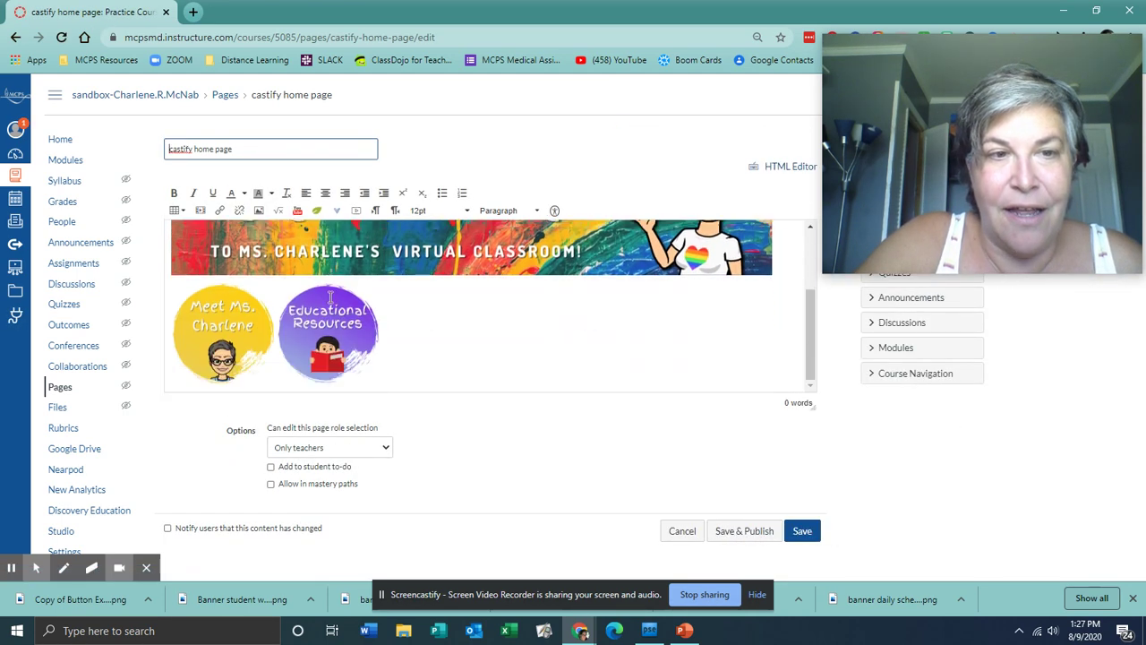
{"action": "left_click", "coordinate": [230, 333]}
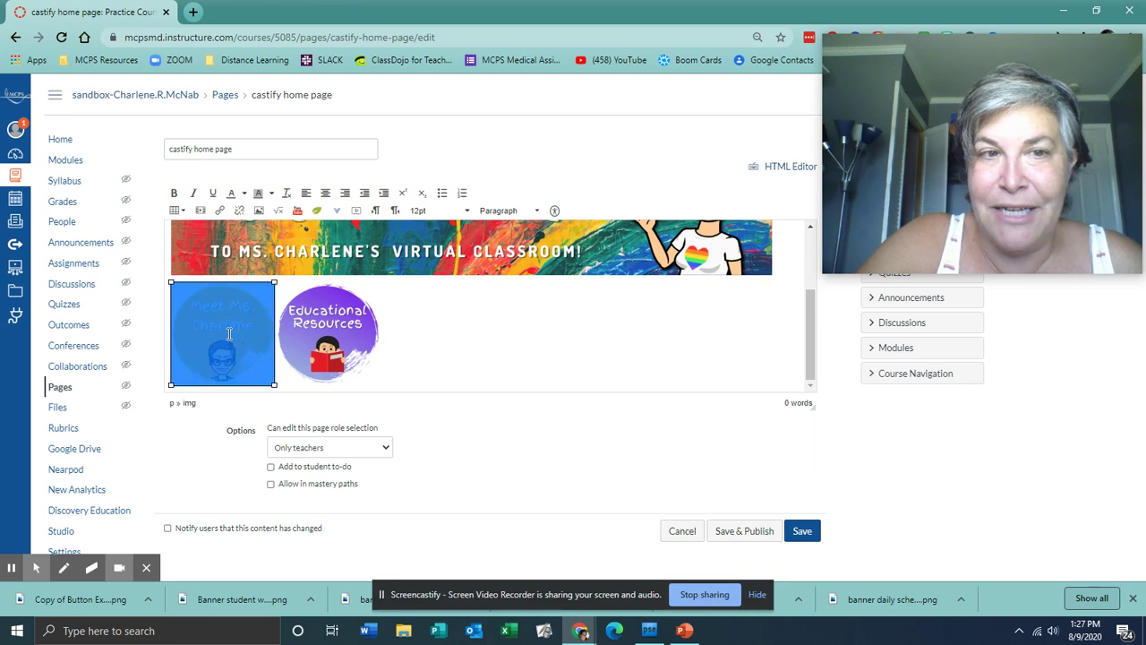
{"action": "left_click_drag", "start_coordinate": [940, 92], "coordinate": [439, 79]}
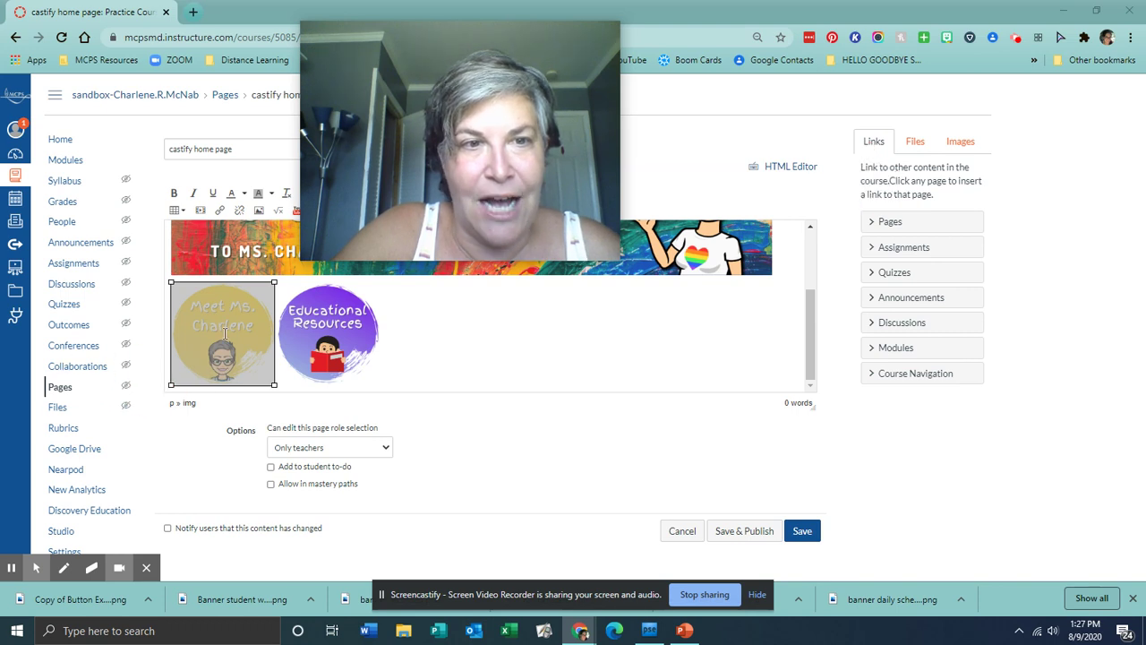
{"action": "left_click", "coordinate": [887, 221]}
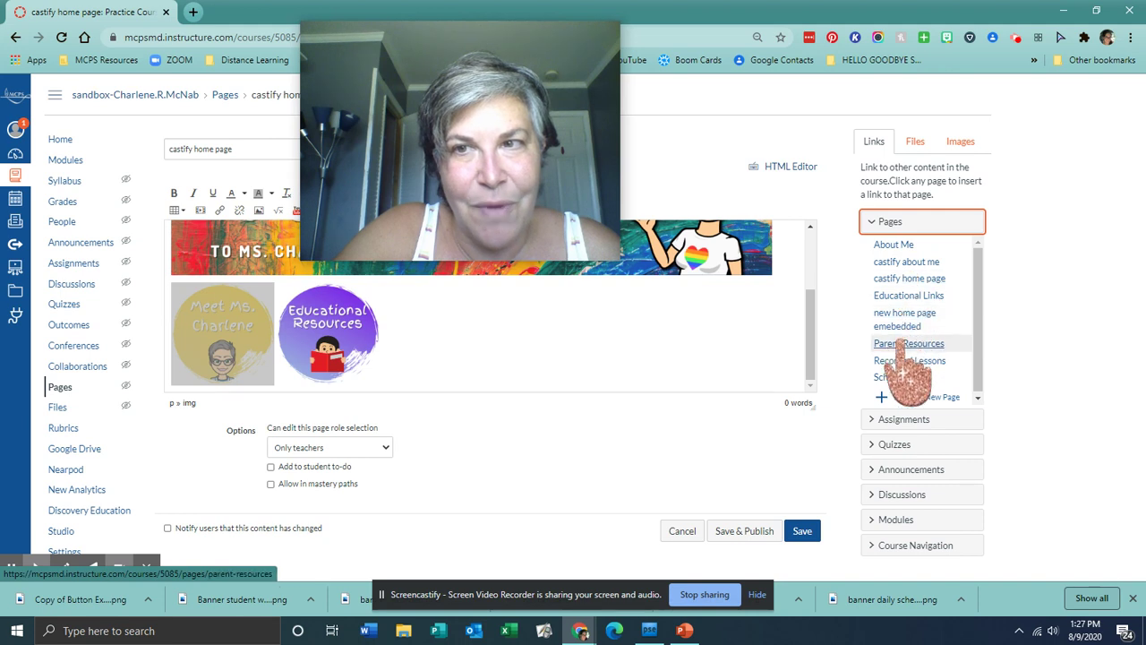
{"action": "left_click", "coordinate": [906, 262]}
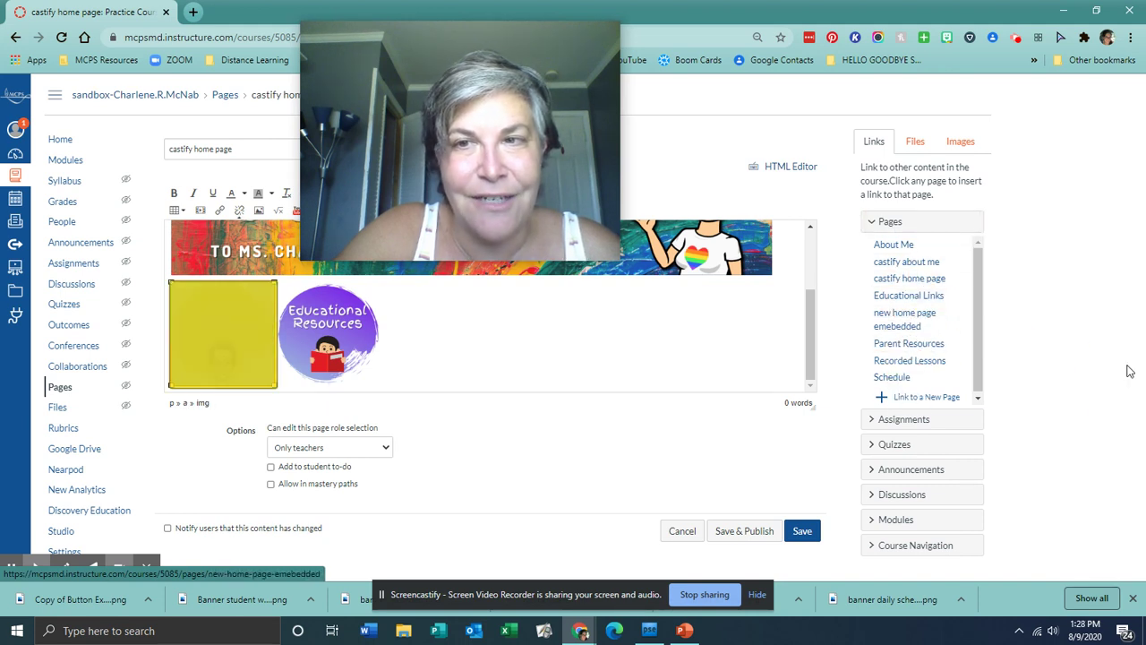
- Save the castify home page and follow the yellow button's link to test it
{"action": "left_click", "coordinate": [804, 532]}
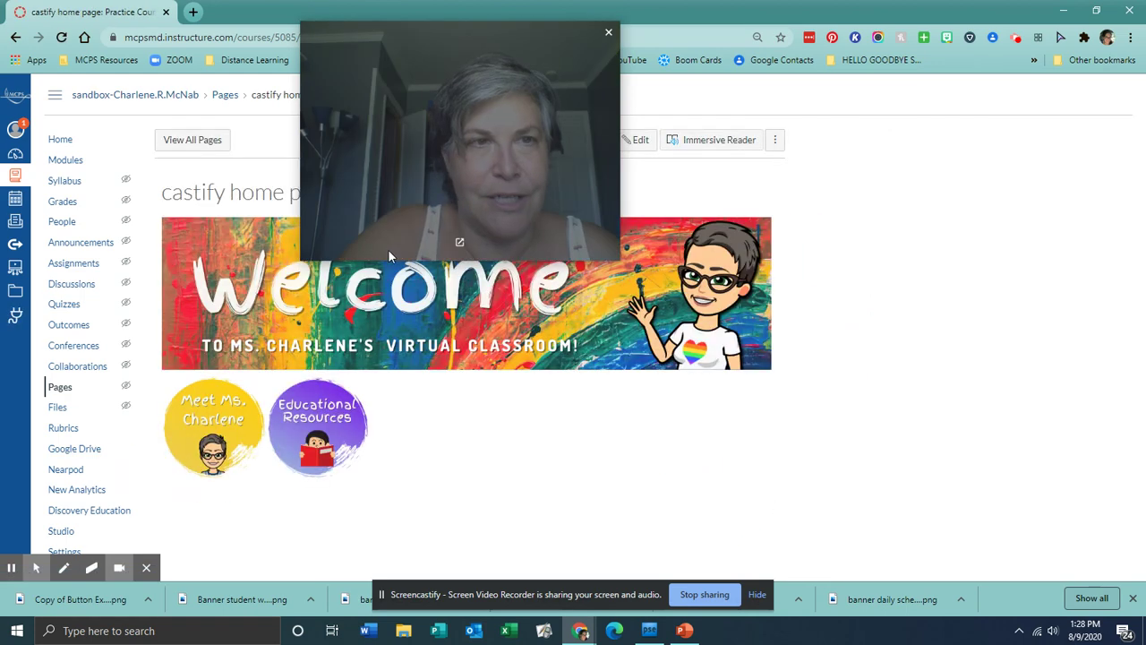
{"action": "left_click", "coordinate": [213, 423]}
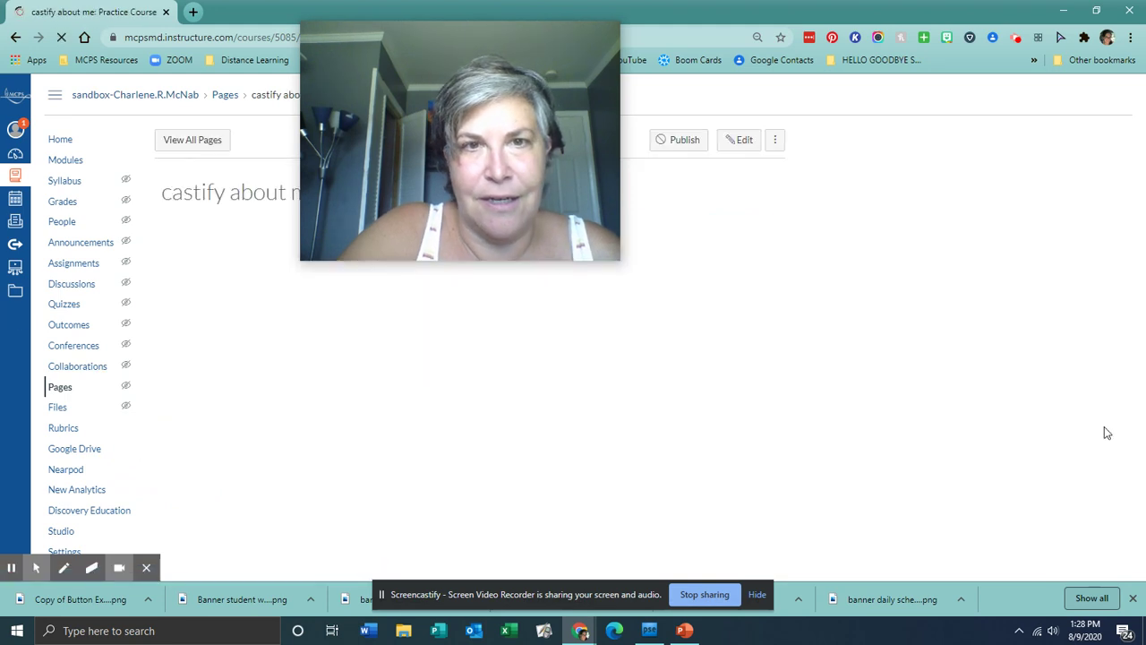
{"action": "left_click_drag", "start_coordinate": [558, 123], "coordinate": [1034, 129]}
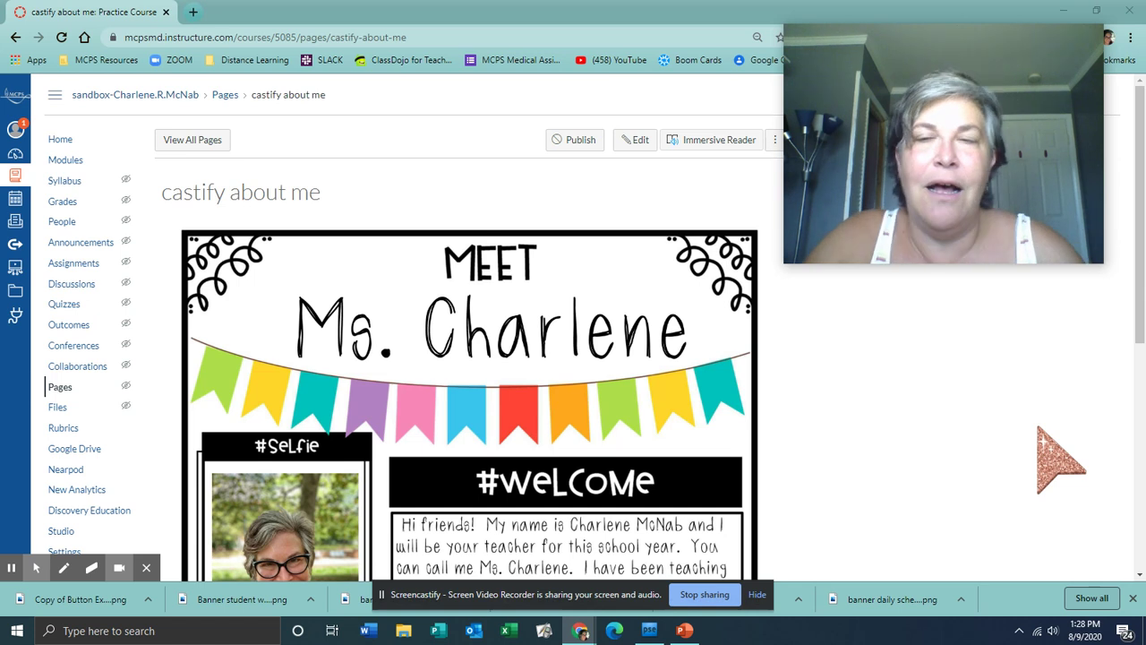
- Return to the course home page and examine its banner, full set of buttons and the About Me page behind the yellow button
{"action": "left_click", "coordinate": [191, 140]}
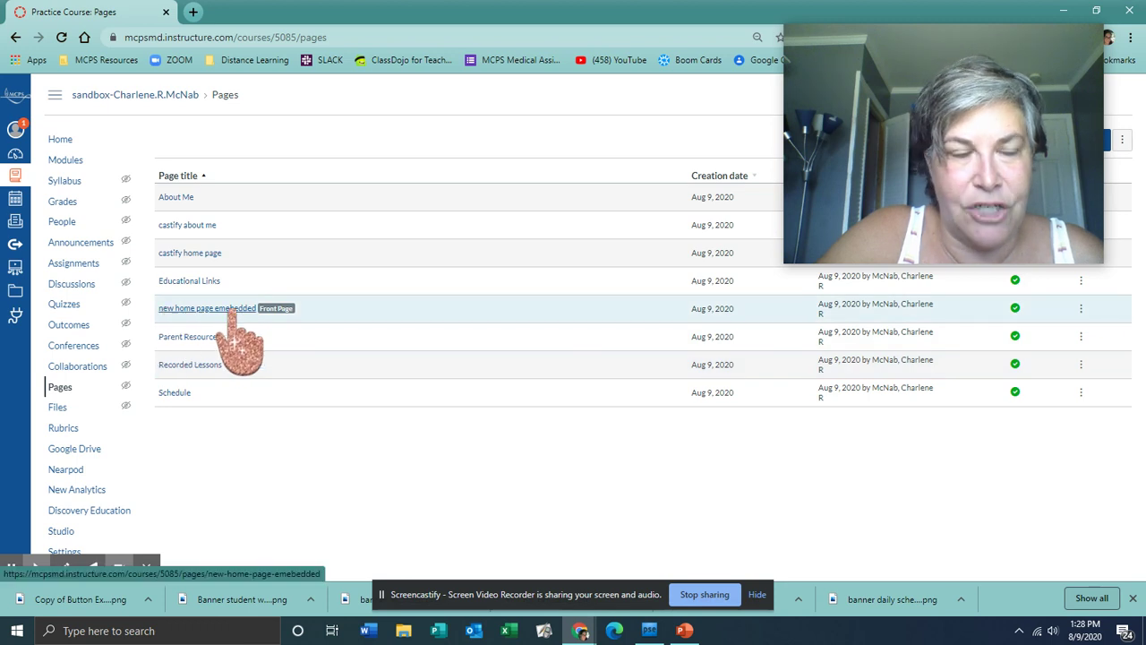
{"action": "left_click", "coordinate": [61, 141]}
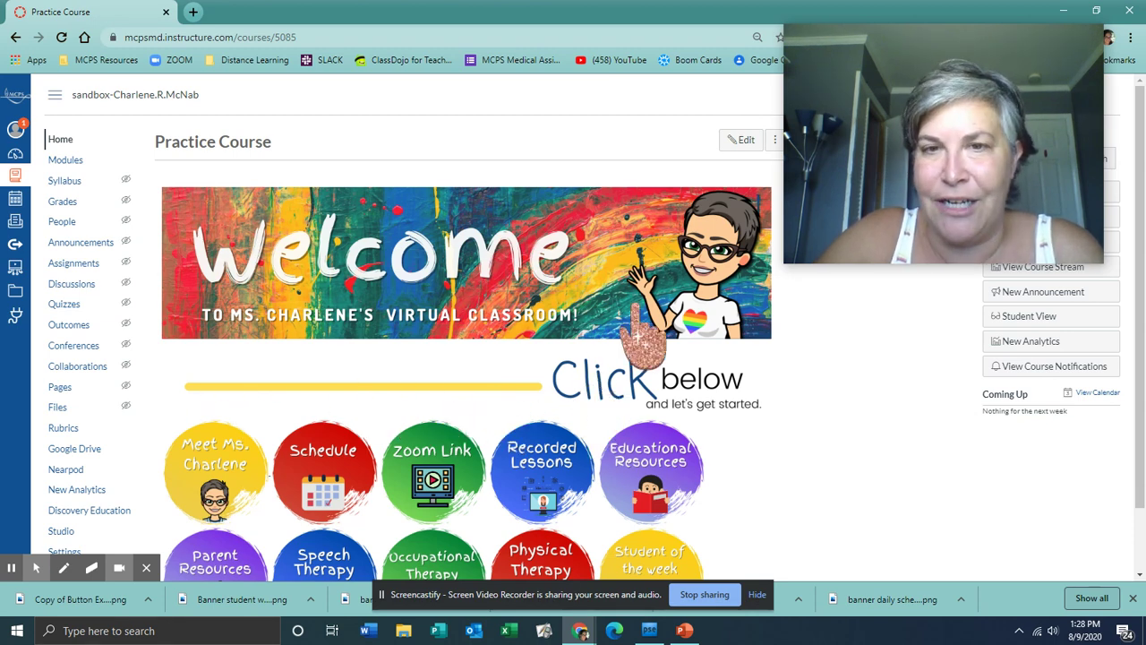
{"action": "scroll", "coordinate": [663, 345], "scroll_direction": "down", "scroll_amount": 1}
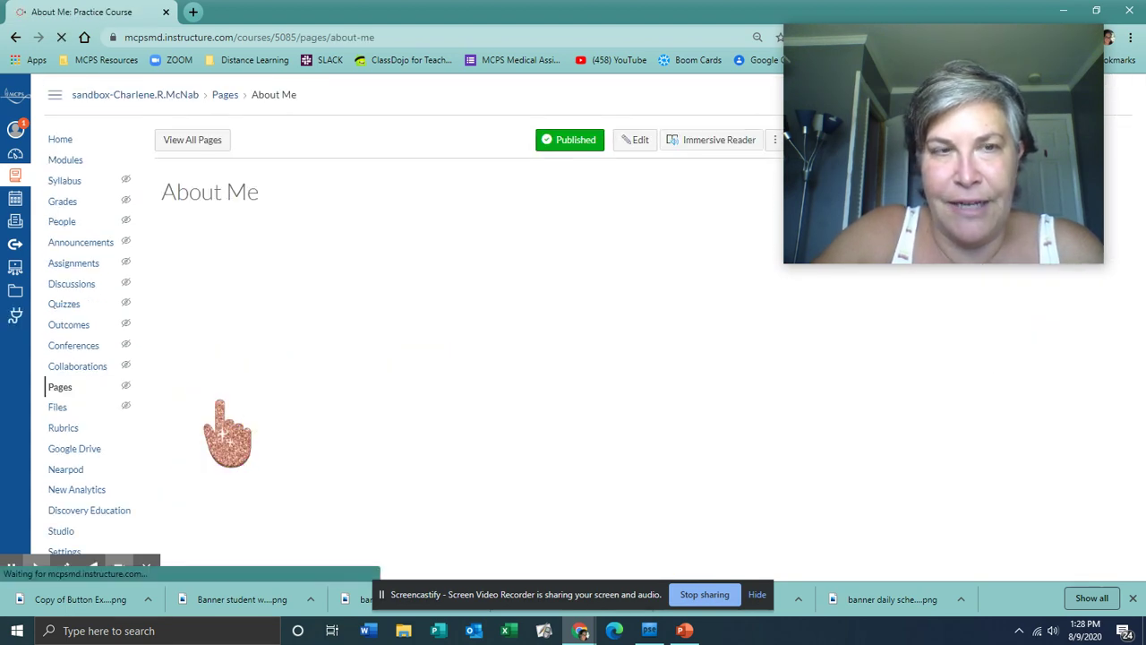
{"action": "scroll", "coordinate": [445, 357], "scroll_direction": "down", "scroll_amount": 3}
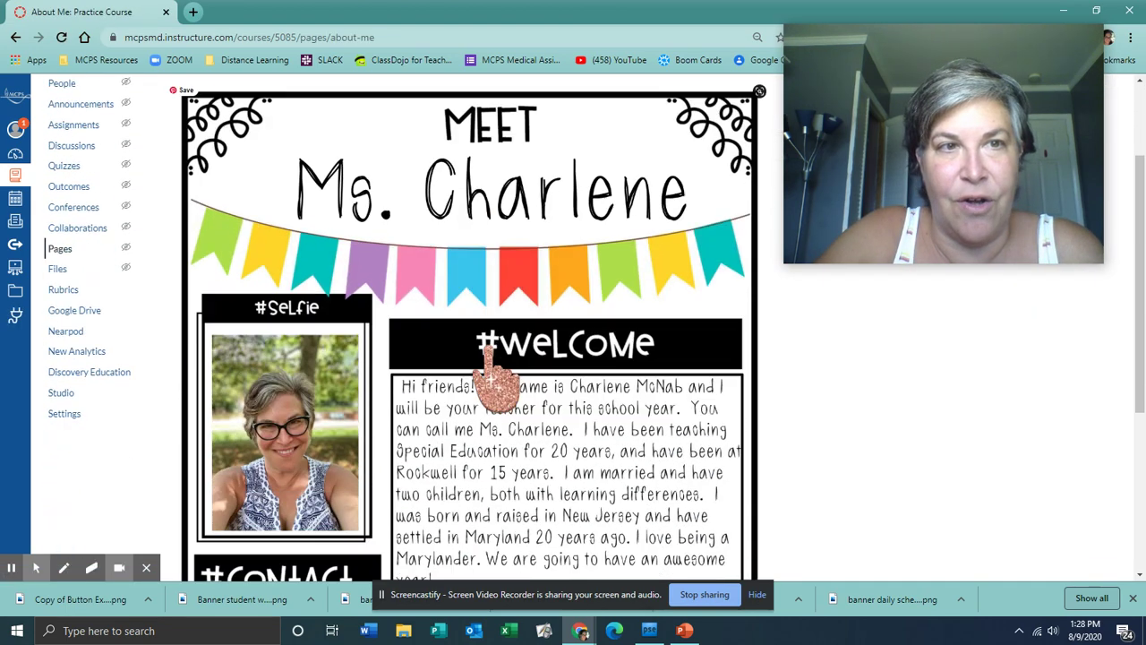
{"action": "scroll", "coordinate": [487, 371], "scroll_direction": "up", "scroll_amount": 3}
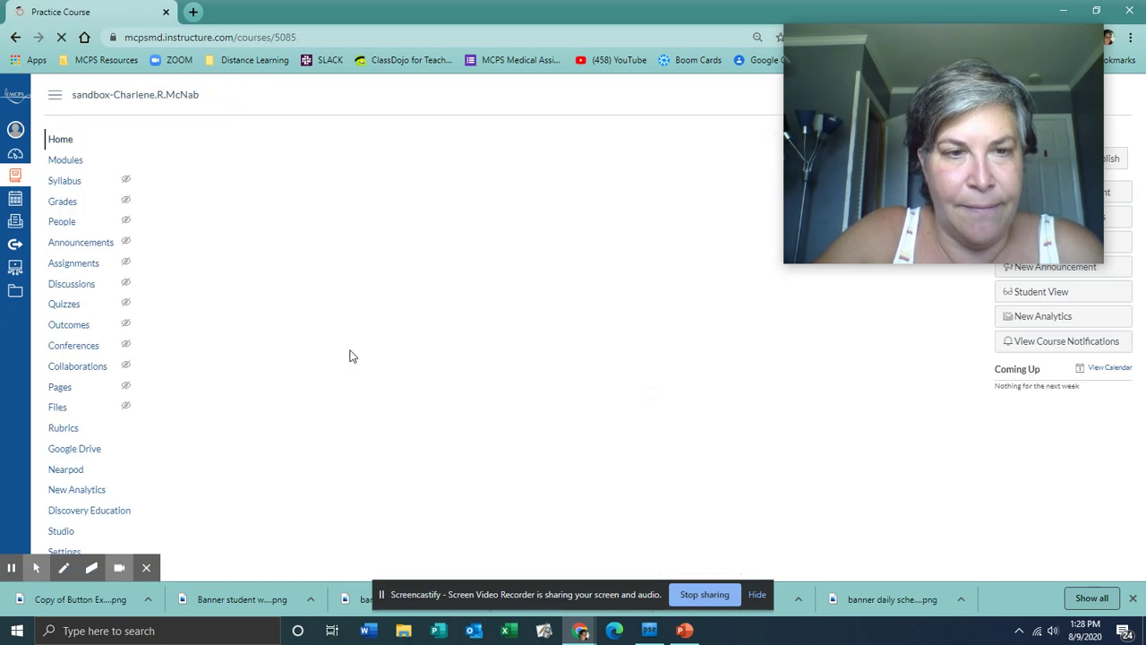
- From the course home page, check the pages behind the Schedule and Recorded Lessons buttons
{"action": "scroll", "coordinate": [436, 367], "scroll_direction": "down", "scroll_amount": 1}
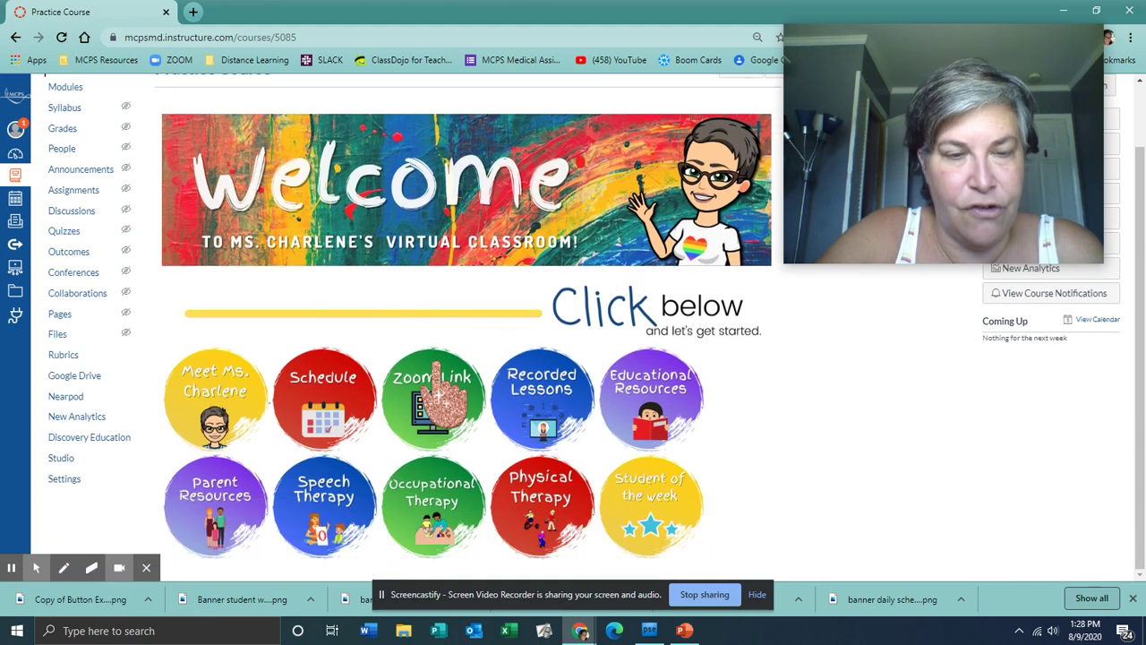
{"action": "left_click", "coordinate": [310, 383]}
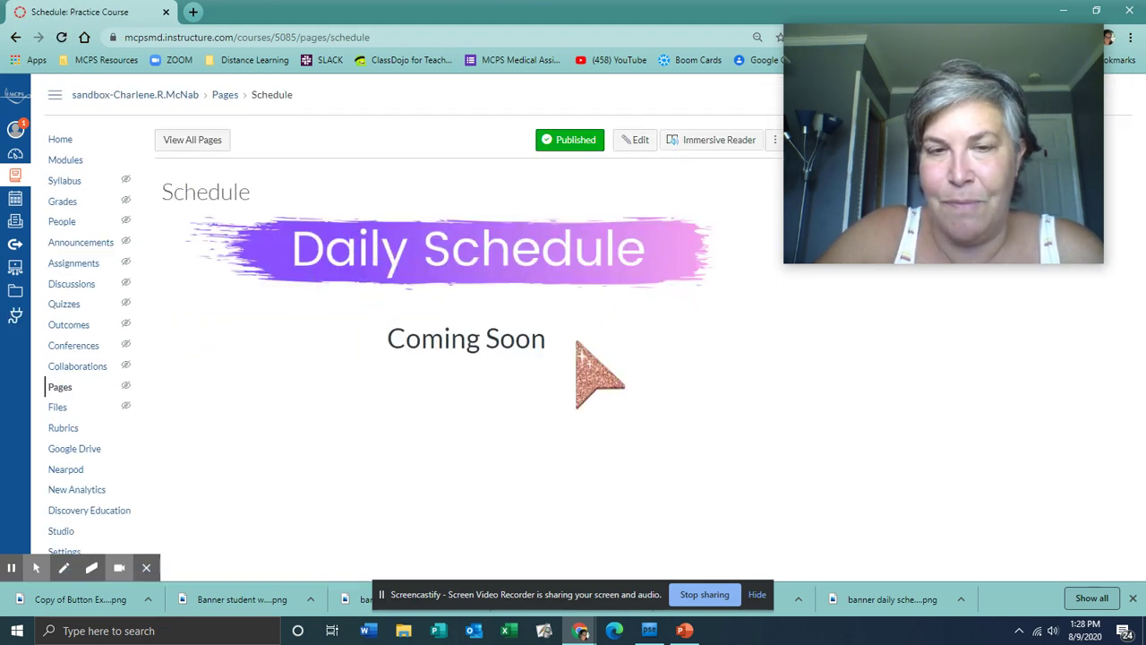
{"action": "left_click", "coordinate": [184, 142]}
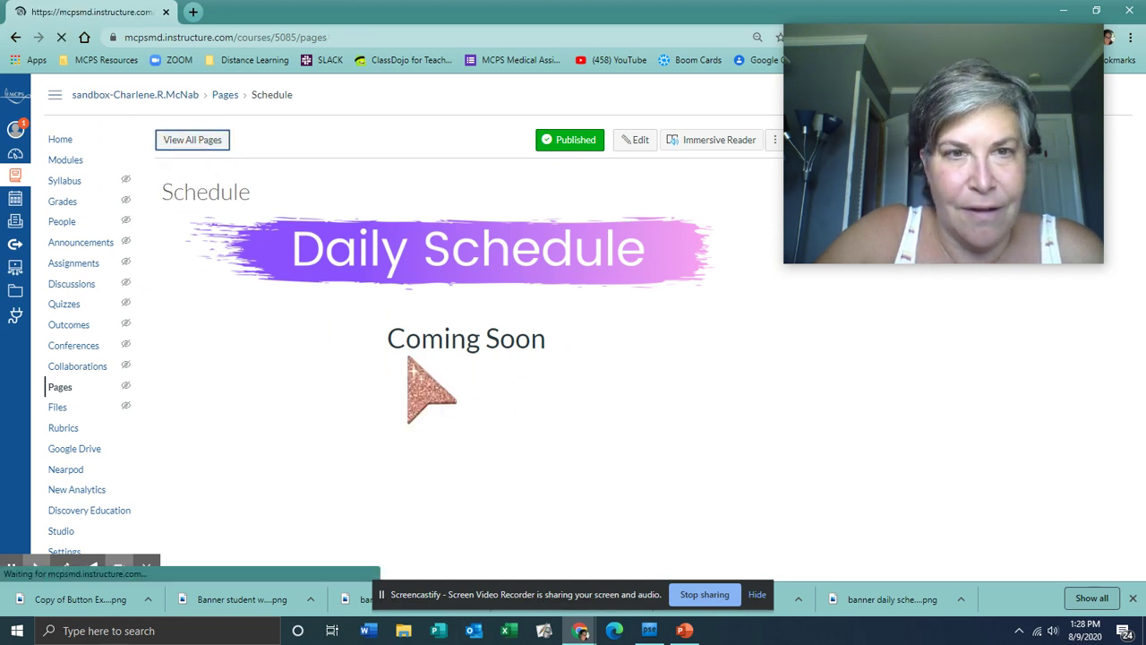
{"action": "left_click", "coordinate": [60, 139]}
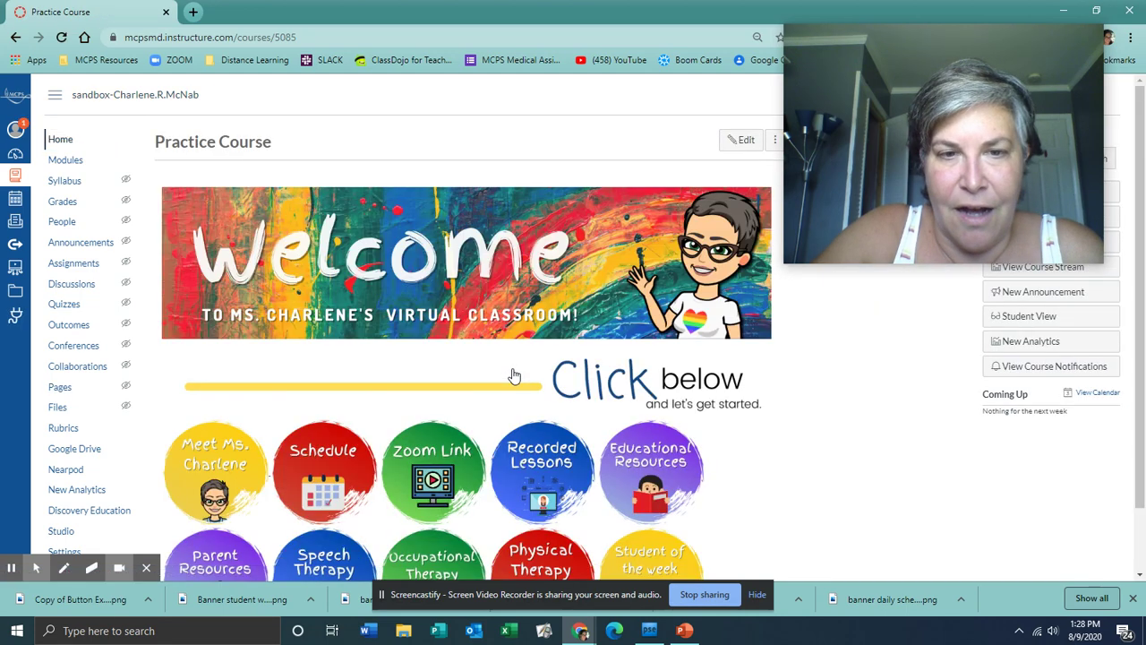
{"action": "scroll", "coordinate": [514, 376], "scroll_direction": "down", "scroll_amount": 1}
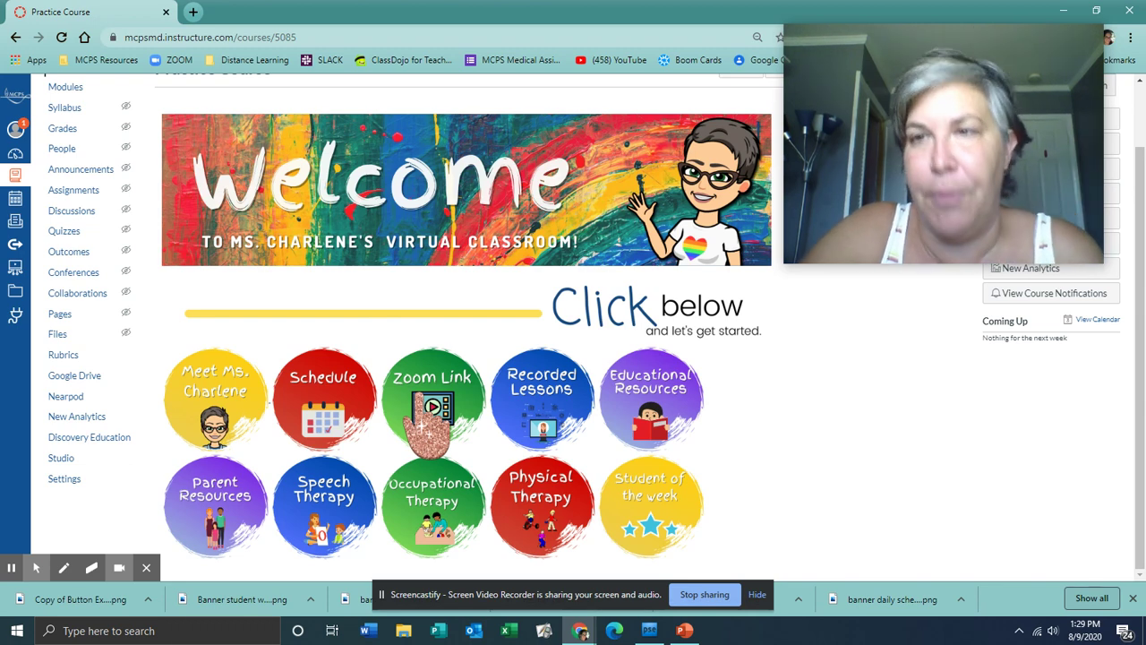
{"action": "left_click", "coordinate": [528, 405]}
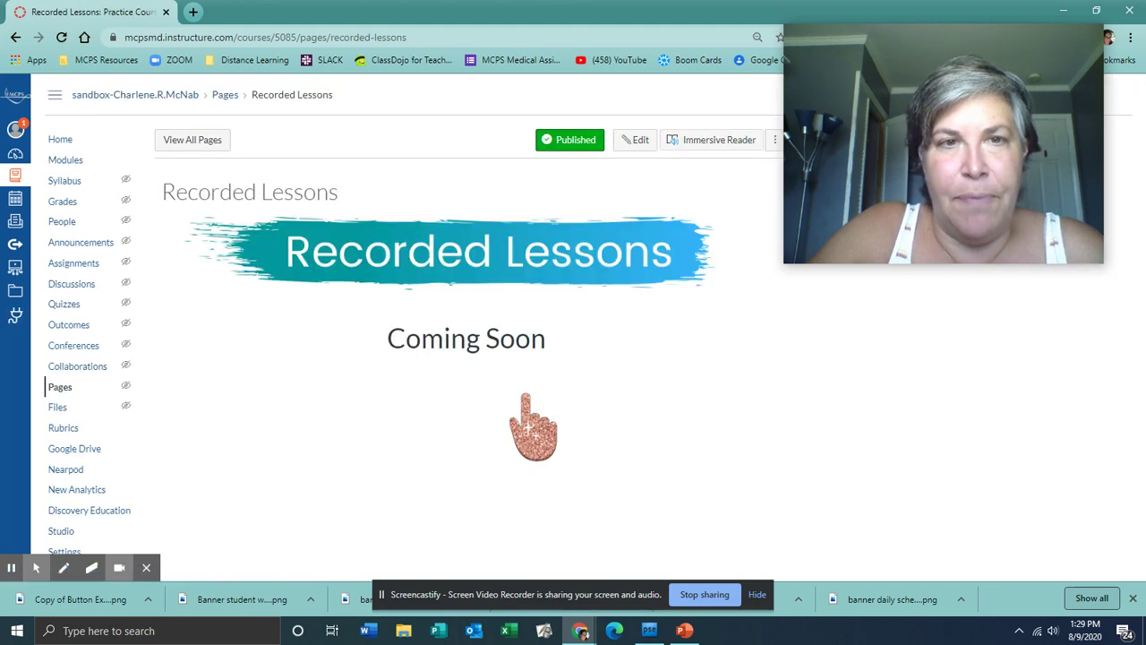
- Open the ESY class in Google Classroom in a new browser tab and look through its classwork topics and daily lessons
{"action": "left_click", "coordinate": [195, 12]}
{"action": "left_click", "coordinate": [32, 62]}
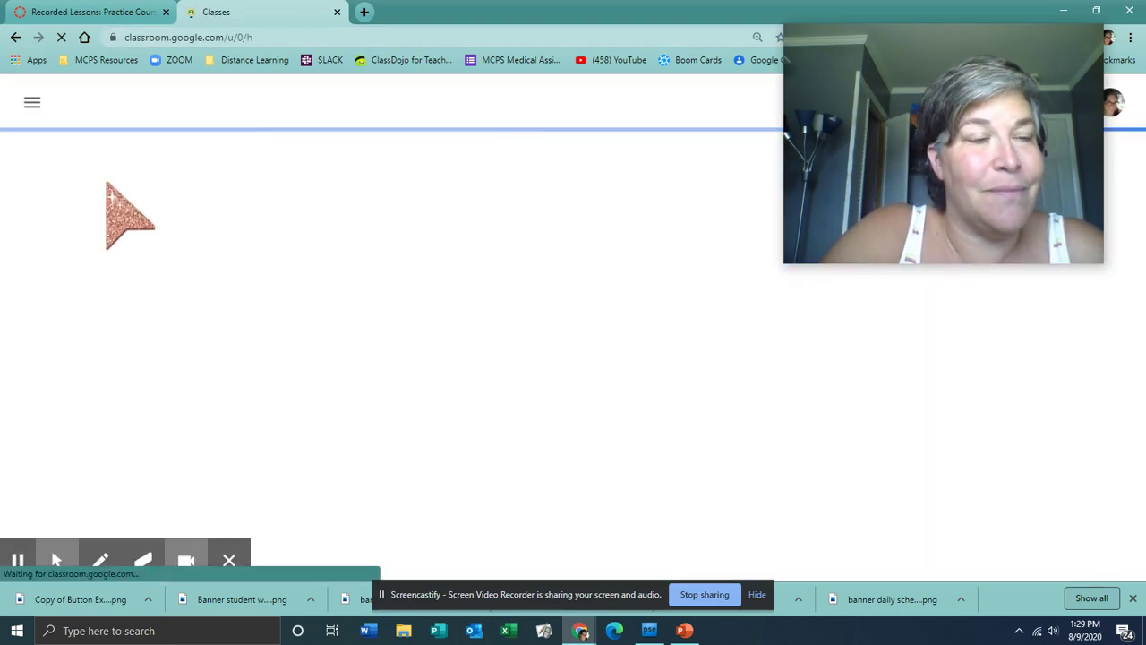
{"action": "left_click", "coordinate": [105, 183]}
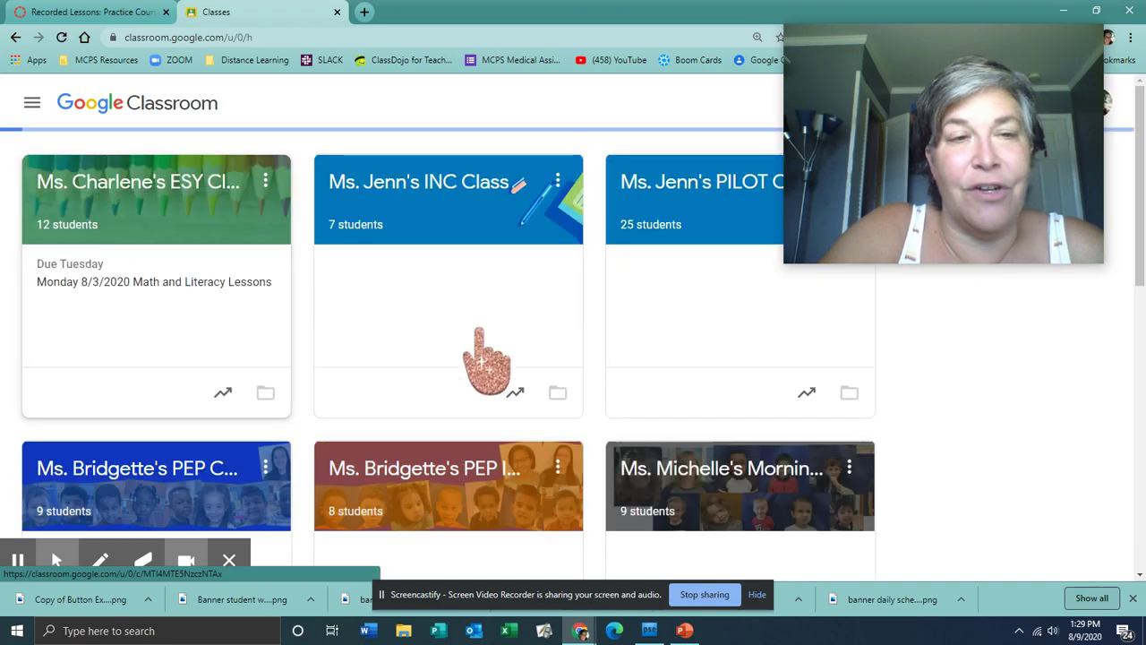
{"action": "left_click", "coordinate": [527, 108]}
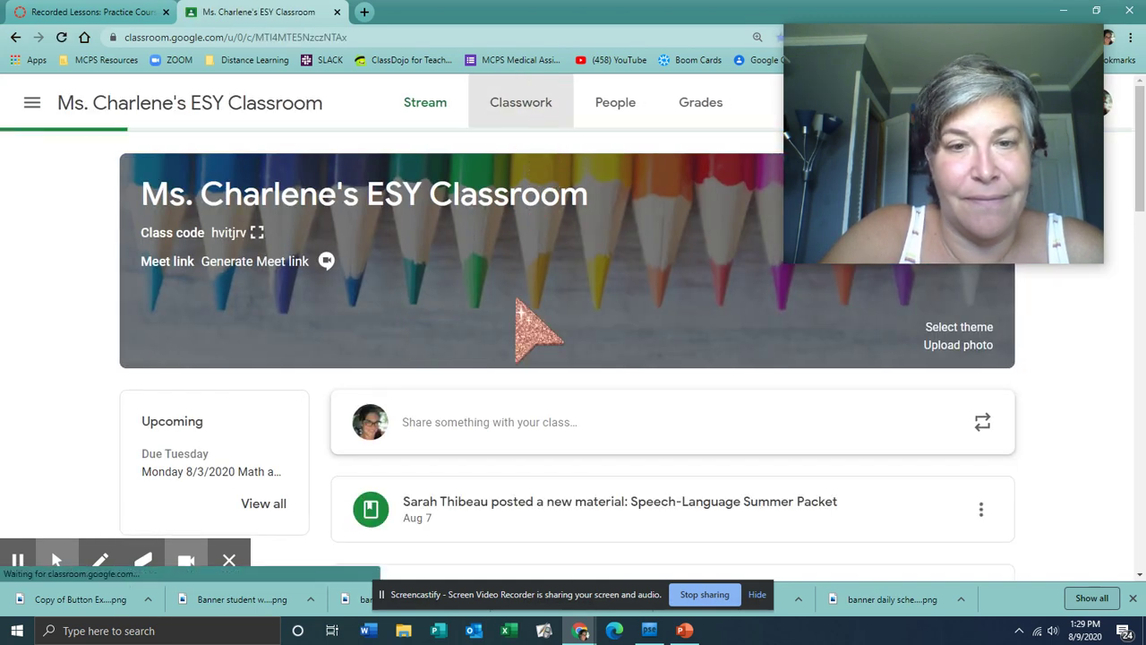
{"action": "scroll", "coordinate": [527, 270], "scroll_direction": "down", "scroll_amount": 5}
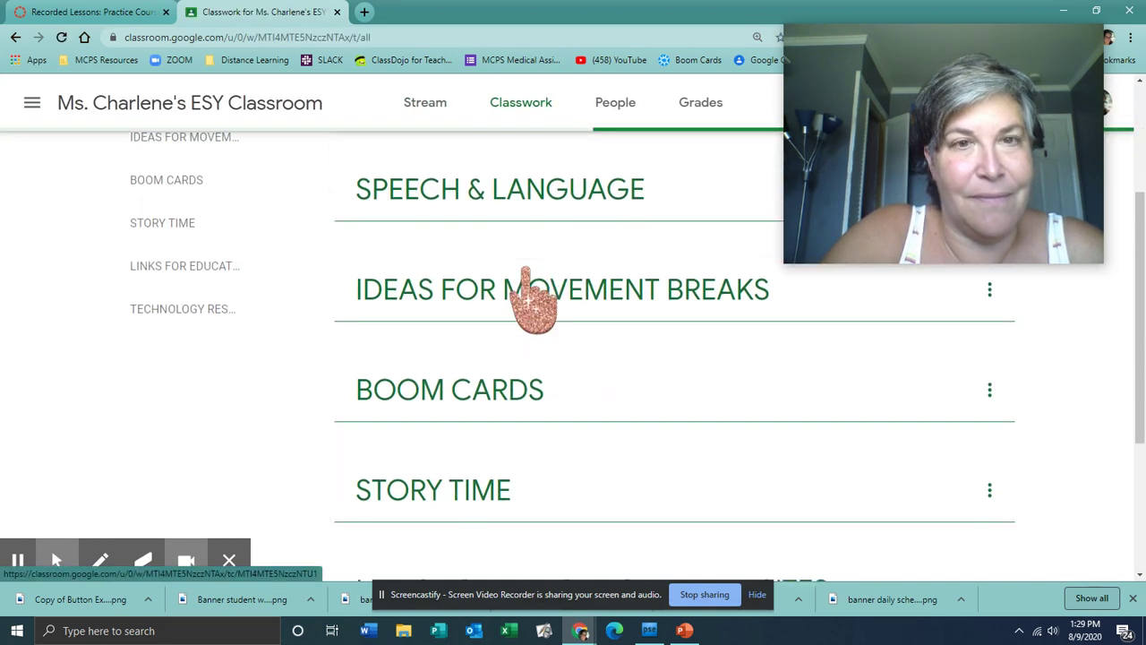
{"action": "scroll", "coordinate": [525, 294], "scroll_direction": "down", "scroll_amount": 3}
{"action": "left_click", "coordinate": [516, 283]}
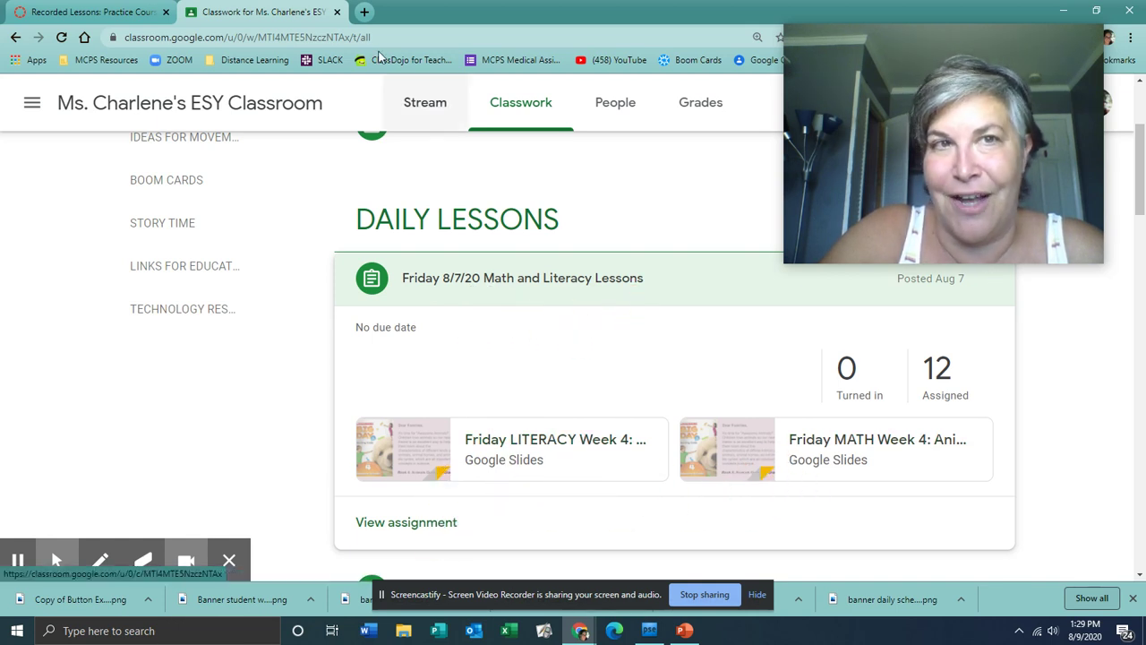
- Switch back to the Canvas course, return to its home page and follow the Educational Resources button
{"action": "left_click", "coordinate": [116, 14]}
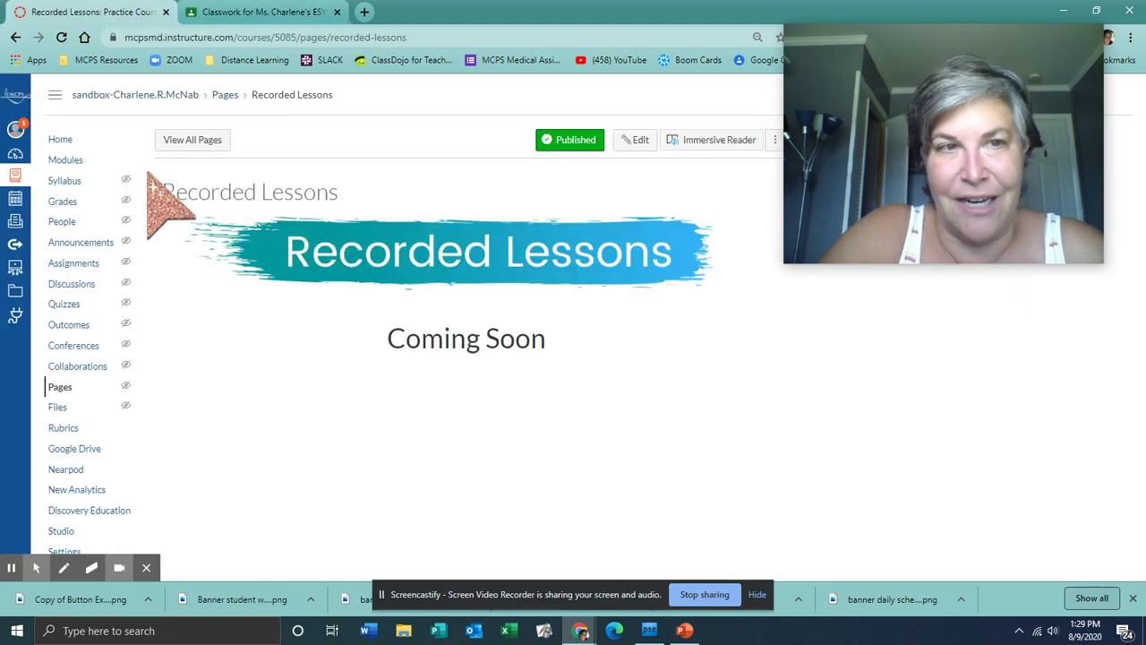
{"action": "left_click", "coordinate": [59, 140]}
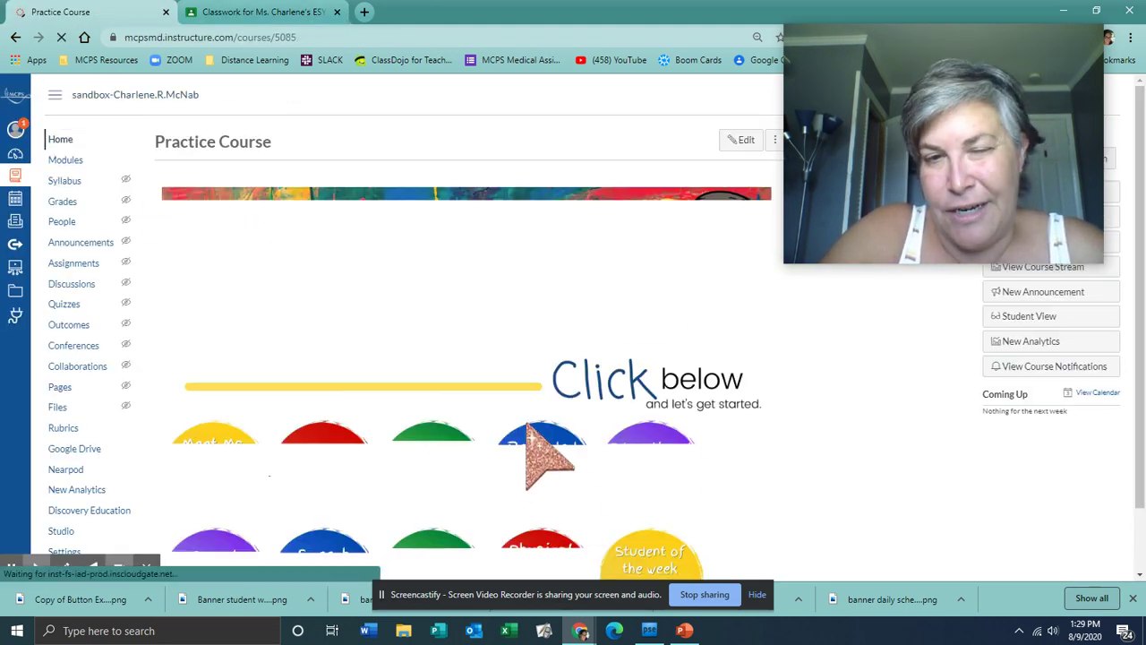
{"action": "scroll", "coordinate": [555, 403], "scroll_direction": "down", "scroll_amount": 1}
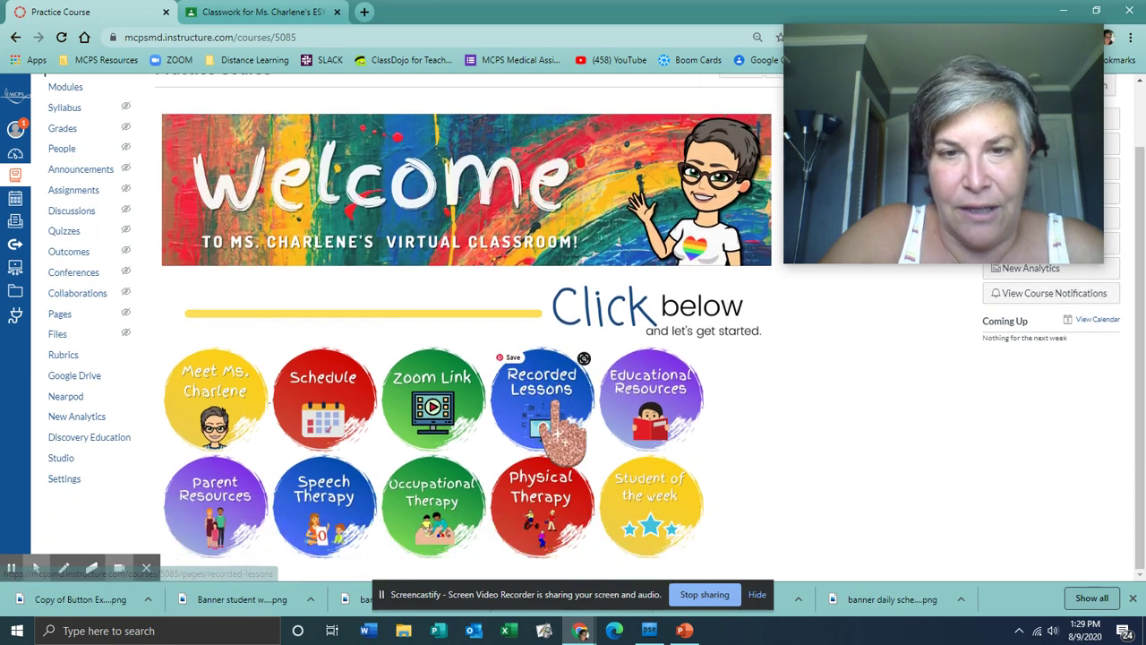
{"action": "left_click", "coordinate": [651, 411]}
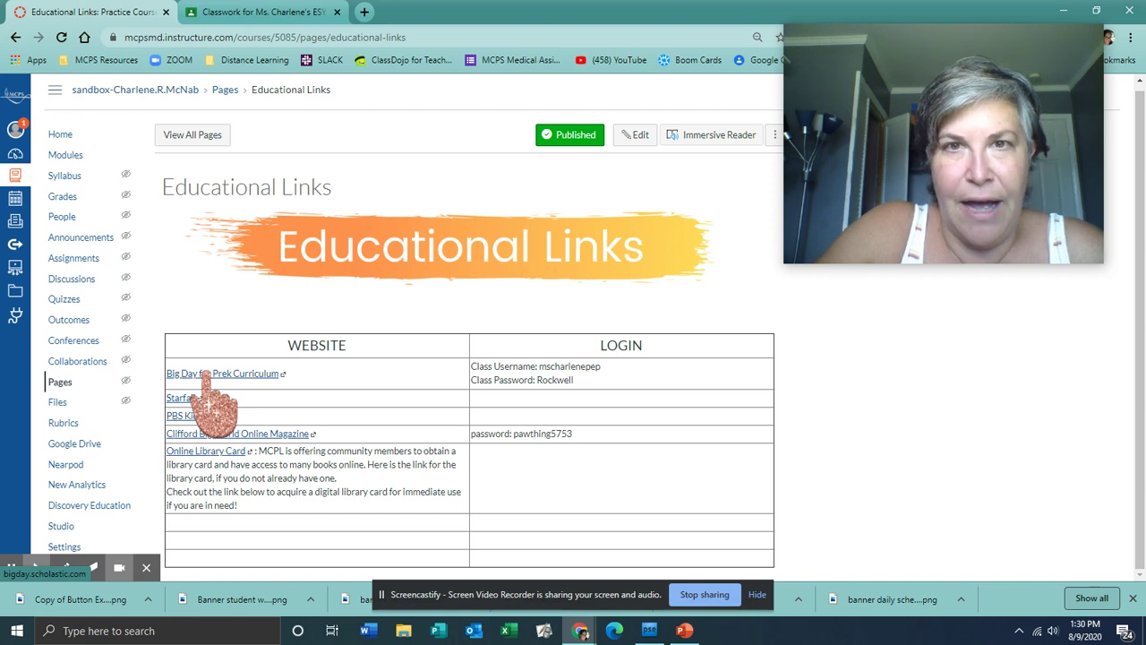
- Edit the Educational Links page and enter "ABC Ya" in the first empty row of the table's WEBSITE column
{"action": "left_click", "coordinate": [638, 138]}
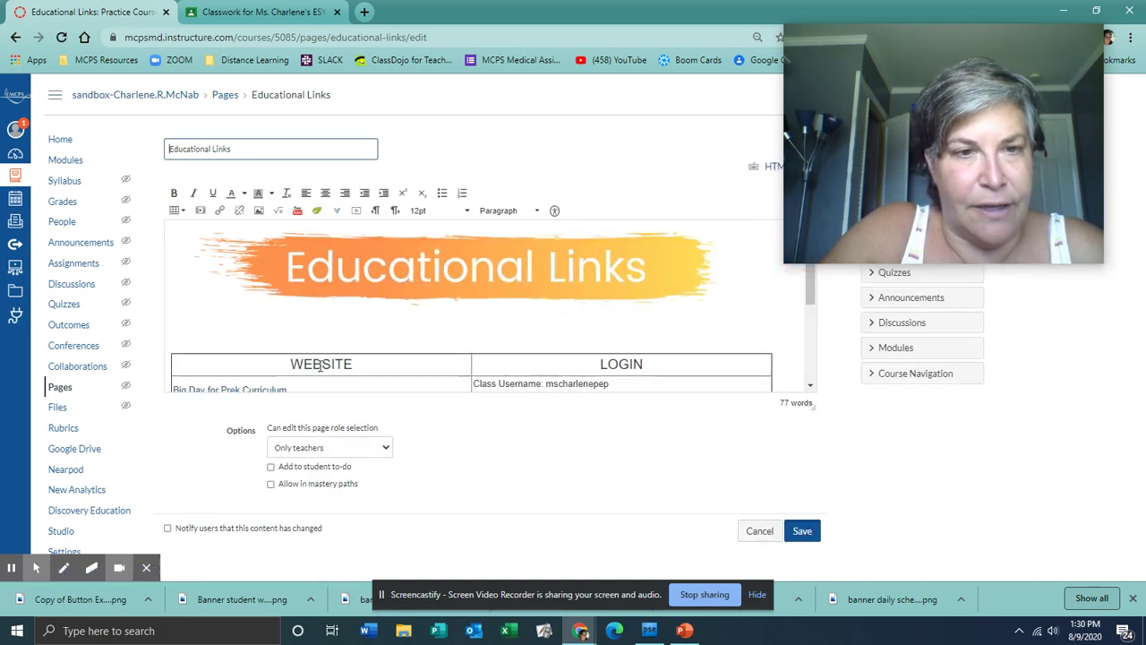
{"action": "scroll", "coordinate": [280, 356], "scroll_direction": "down", "scroll_amount": 5}
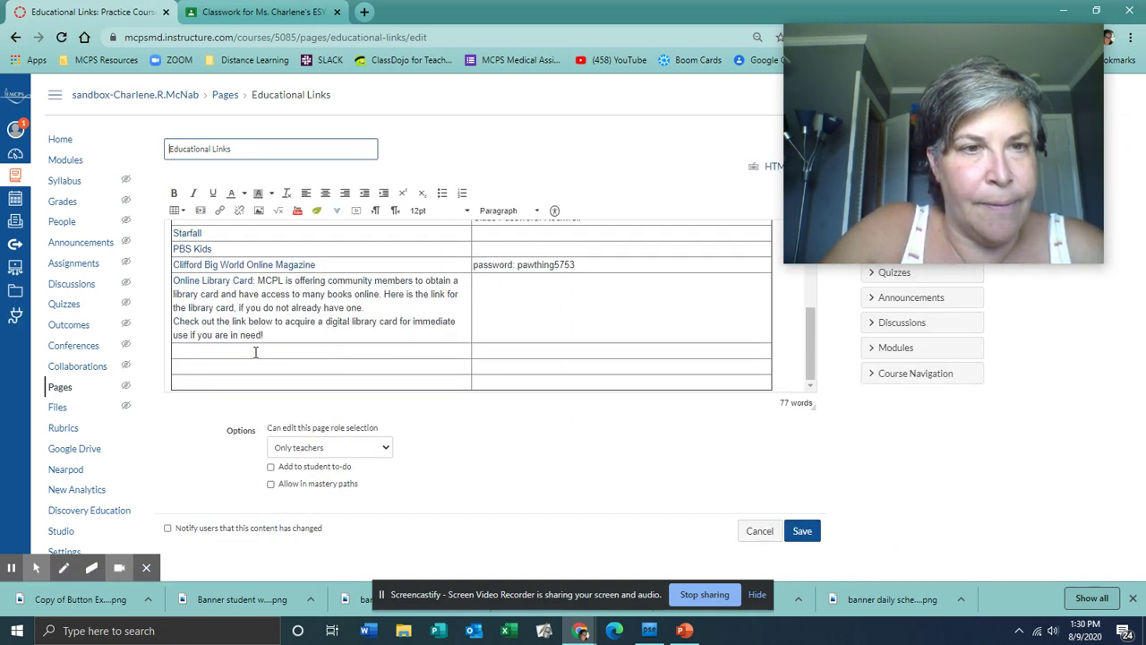
{"action": "left_click", "coordinate": [255, 352]}
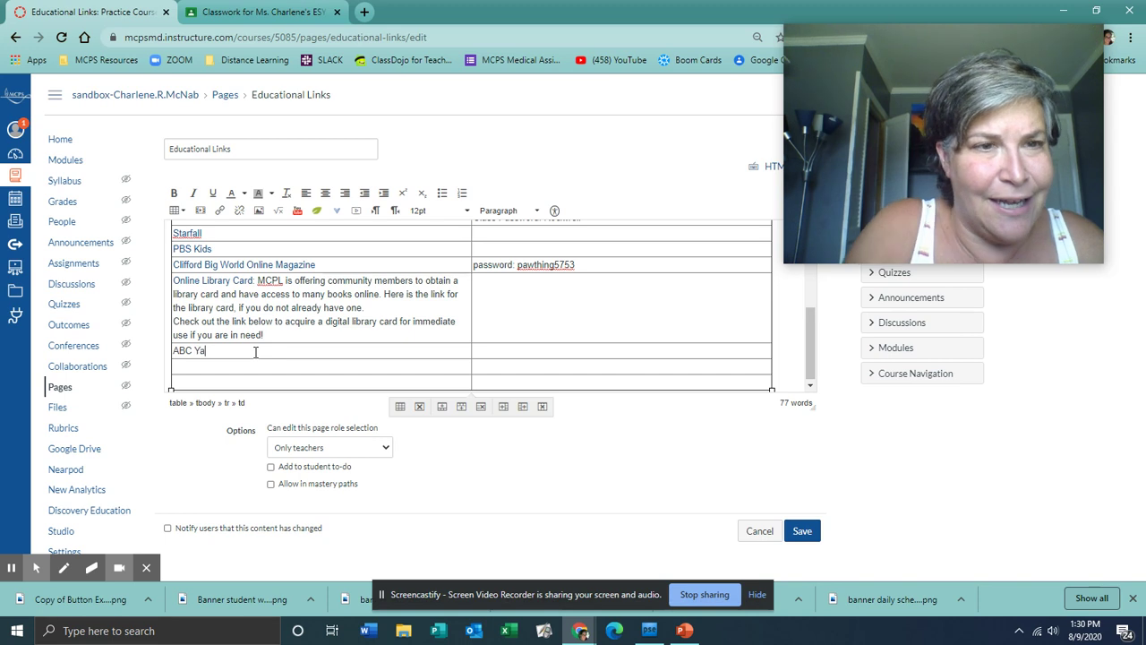
- Search the web for "abcya" in a new browser tab, open the ABCya site and copy its web address
{"action": "left_click", "coordinate": [364, 12]}
{"action": "type", "text": "abcya"}
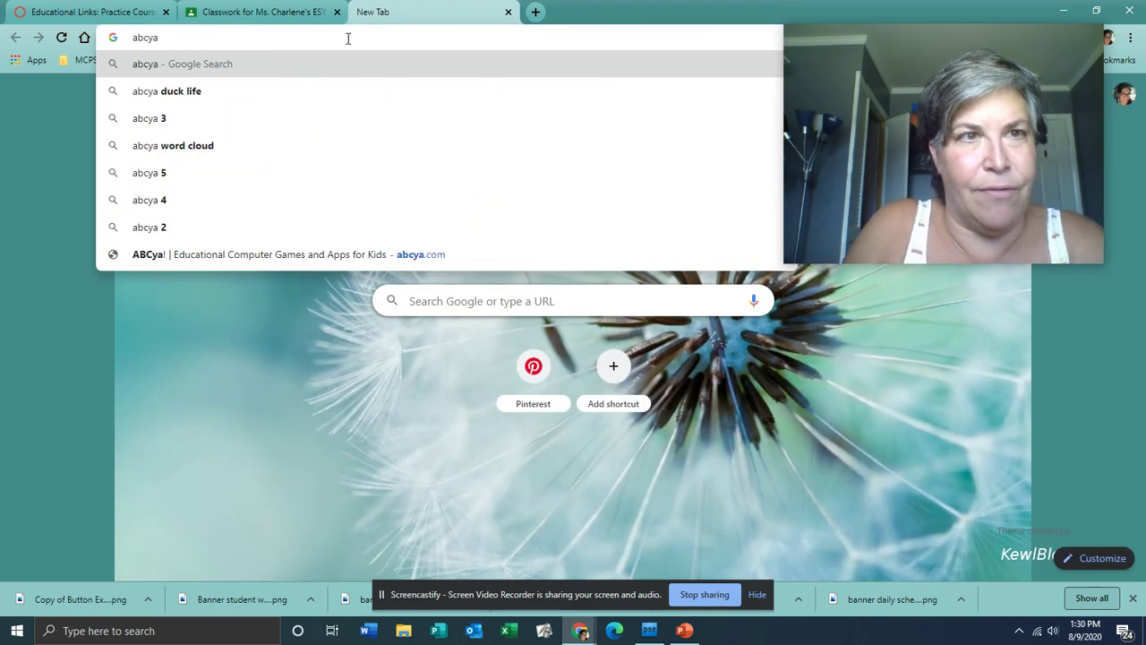
{"action": "key", "text": "Return"}
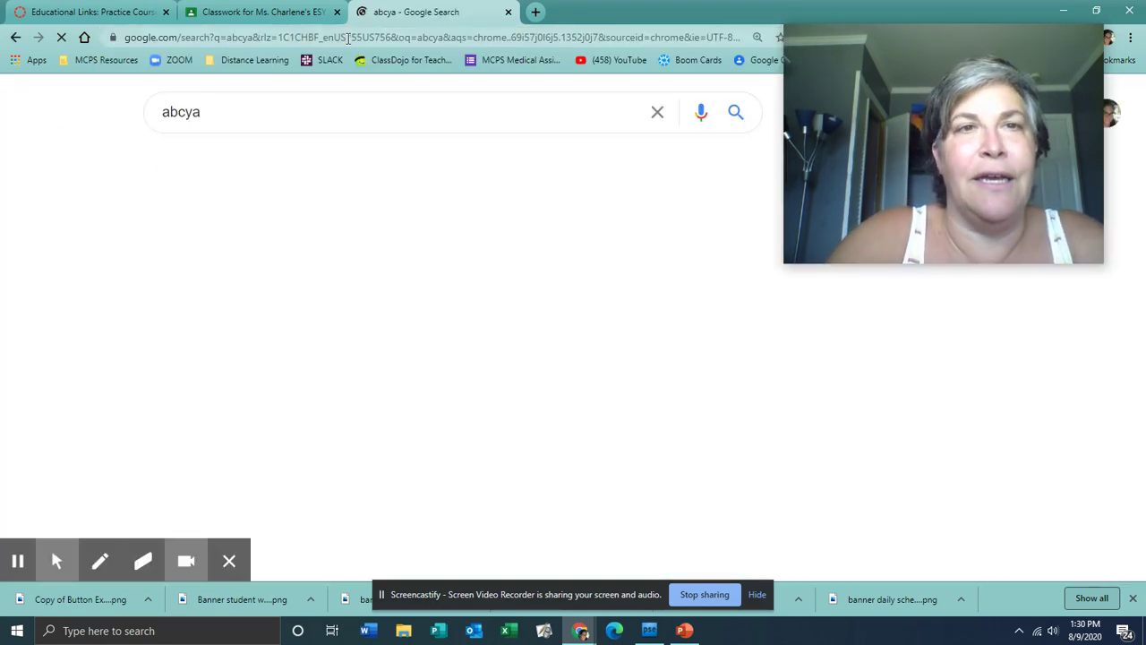
{"action": "left_click", "coordinate": [295, 267]}
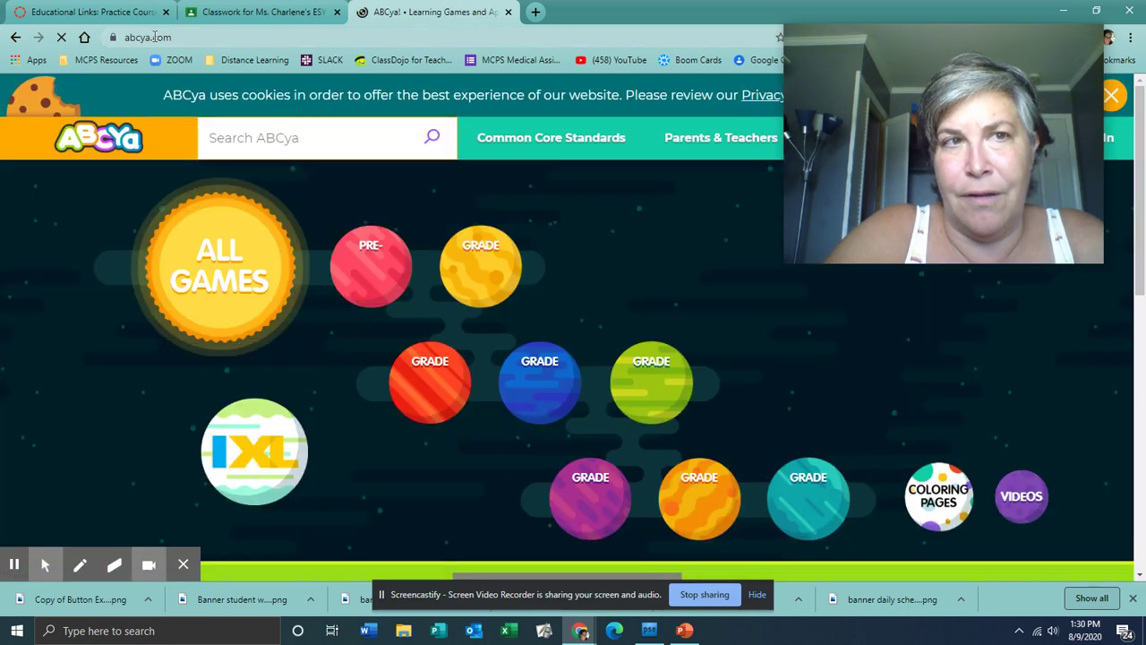
{"action": "left_click", "coordinate": [156, 40]}
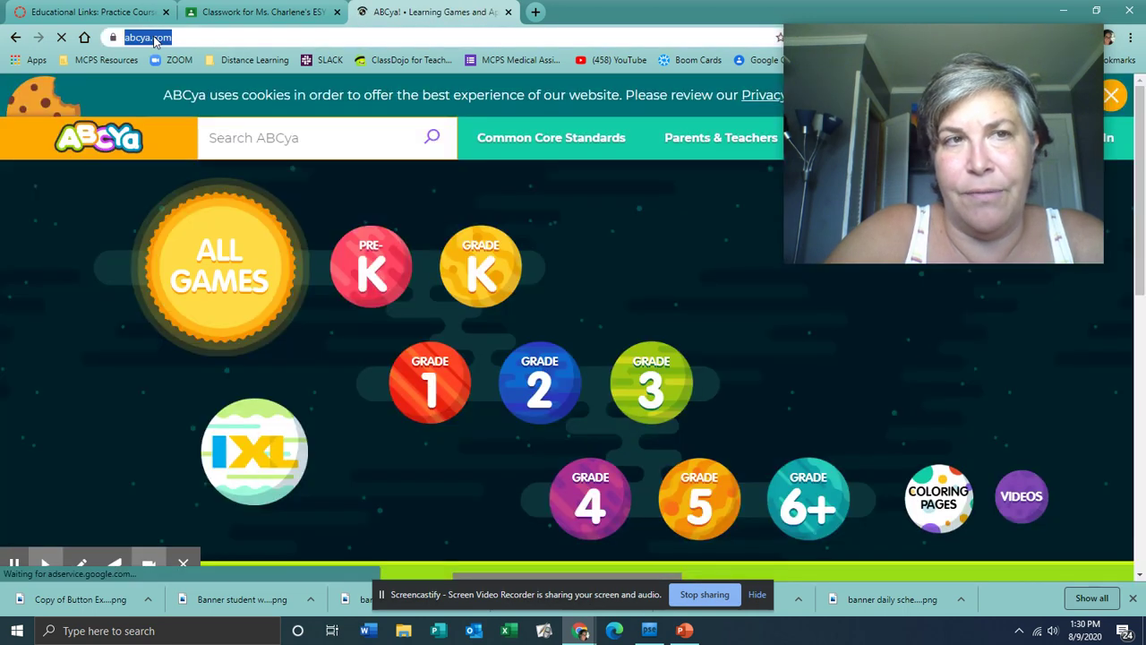
{"action": "right_click", "coordinate": [156, 41]}
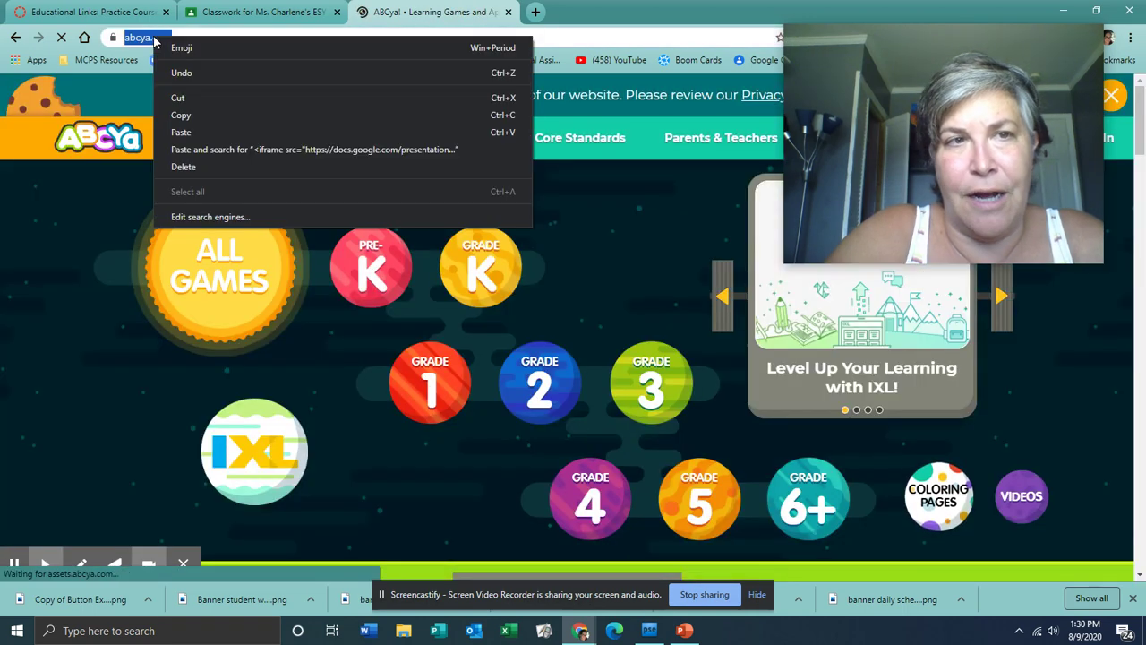
{"action": "left_click", "coordinate": [179, 113]}
{"action": "left_click", "coordinate": [90, 12]}
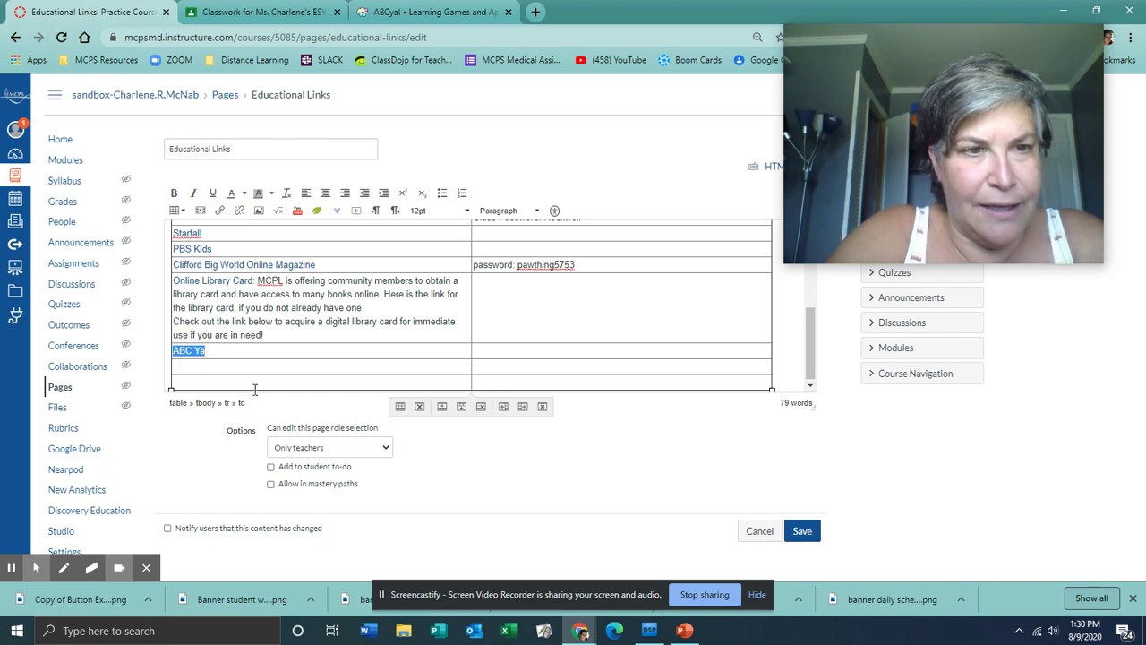
{"action": "left_click", "coordinate": [219, 211]}
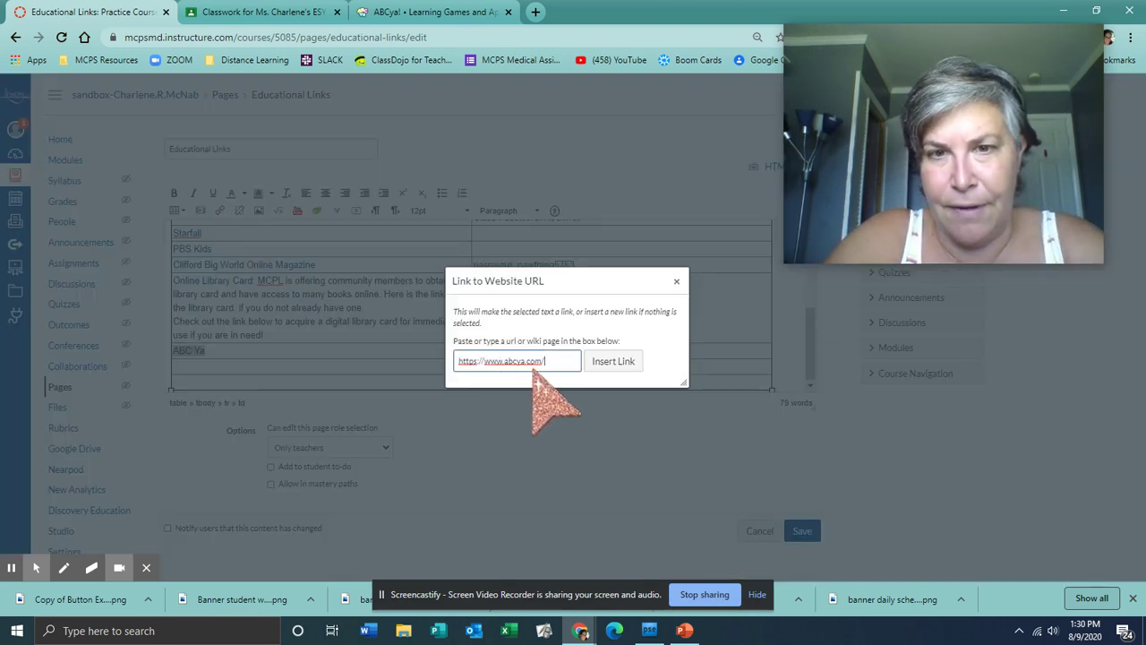
{"action": "left_click", "coordinate": [613, 361]}
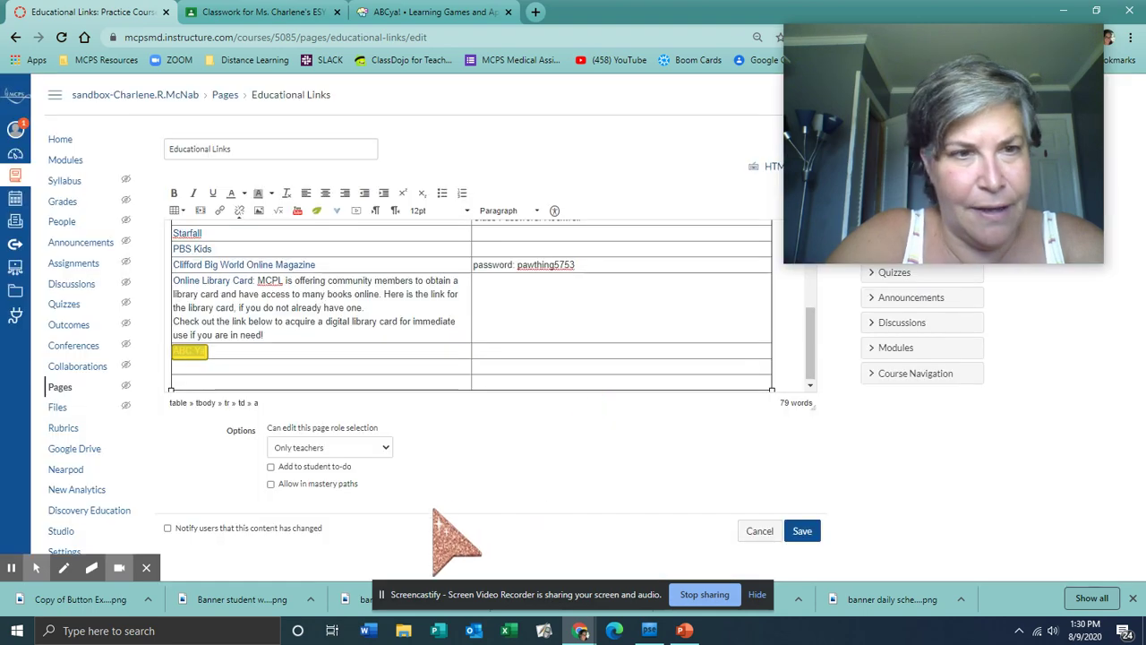
{"action": "left_click", "coordinate": [802, 532]}
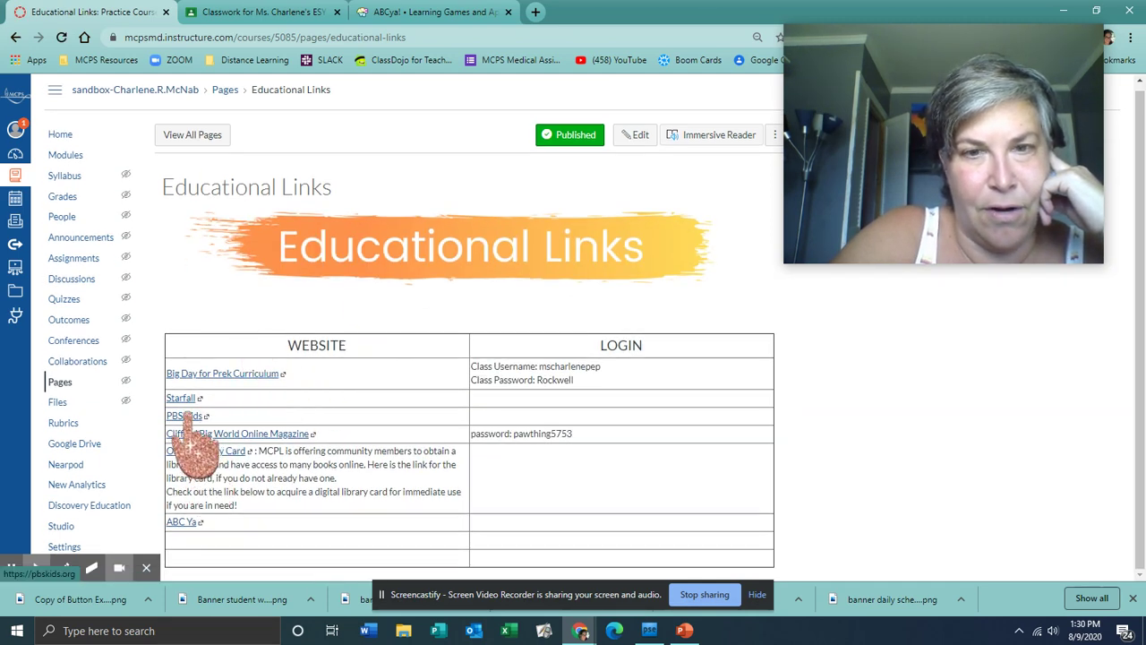
- Test the ABC Ya, Big Day for Prek Curriculum and Clifford Big World links, and return to the course home page's buttons
{"action": "left_click", "coordinate": [182, 522]}
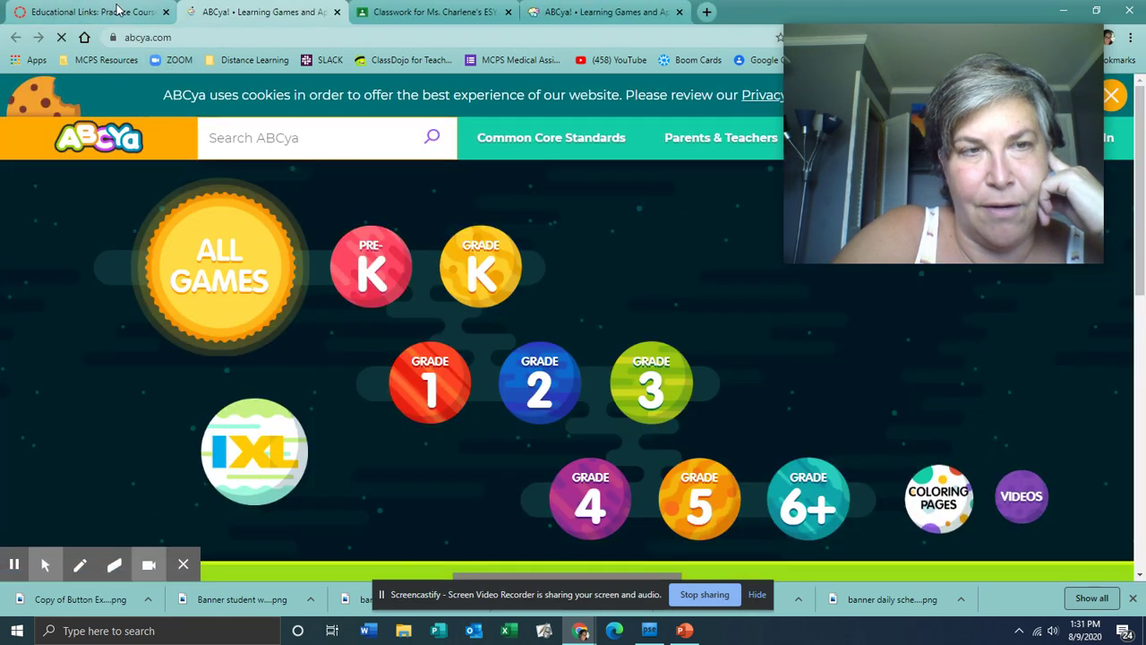
{"action": "left_click", "coordinate": [89, 12]}
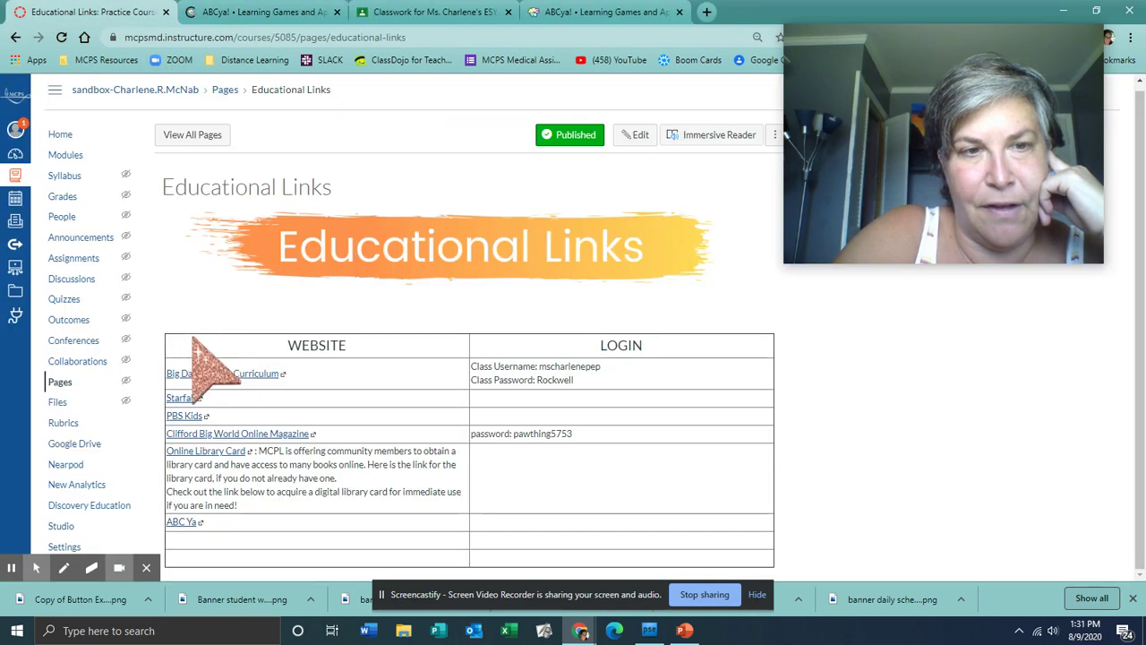
{"action": "left_click", "coordinate": [187, 374]}
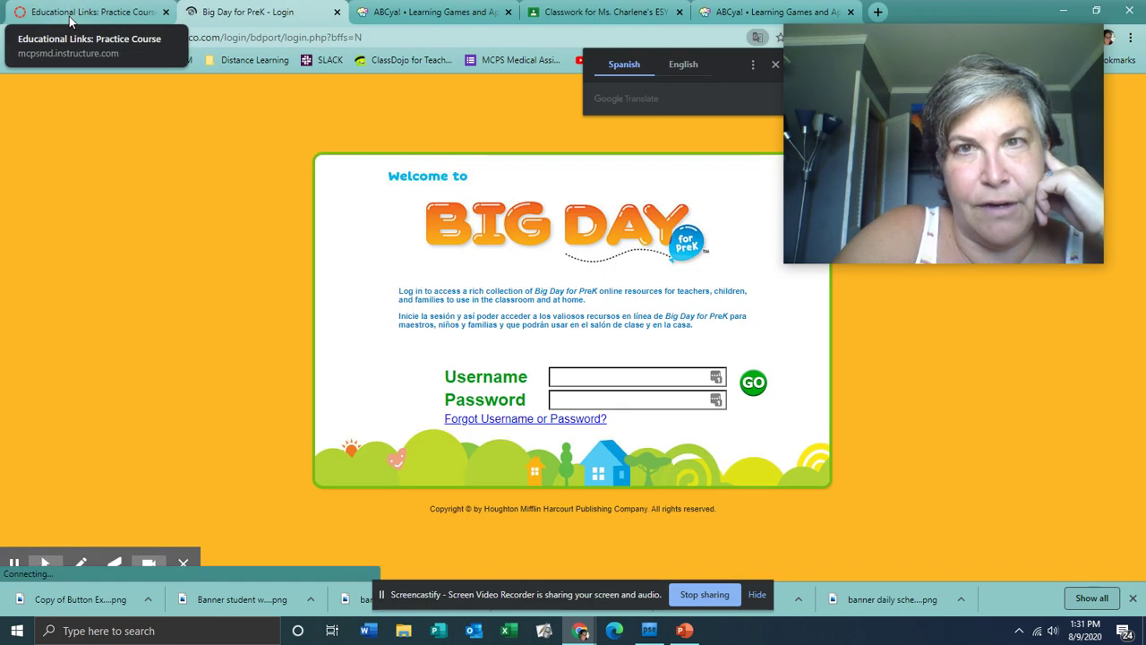
{"action": "left_click", "coordinate": [70, 16]}
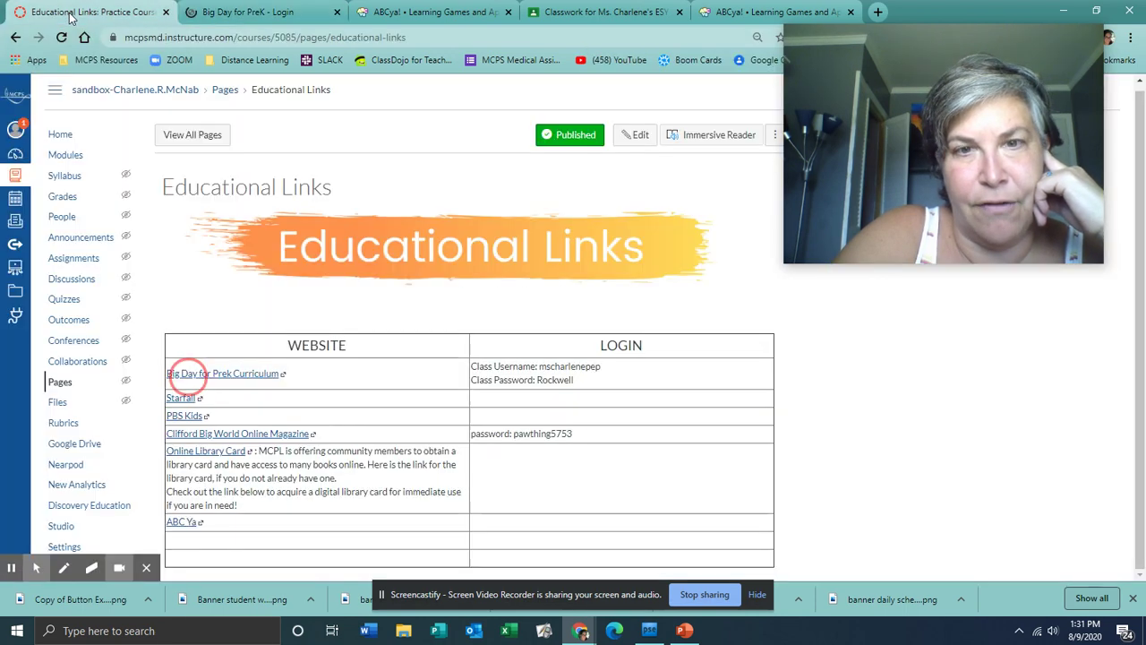
{"action": "left_click", "coordinate": [190, 435]}
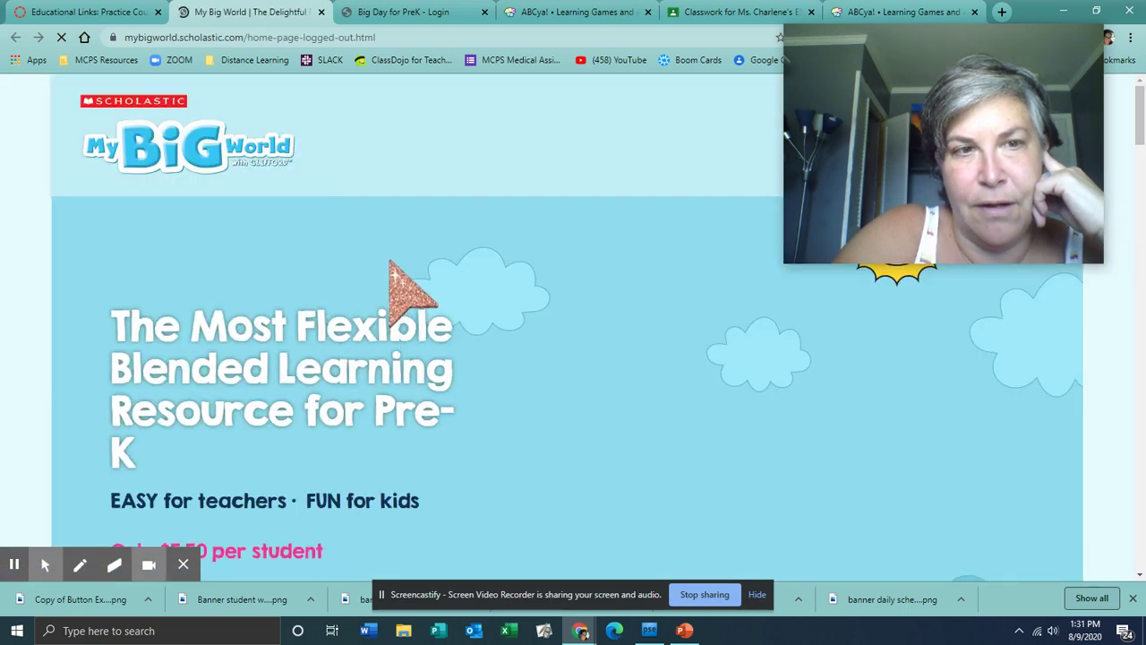
{"action": "left_click", "coordinate": [320, 12]}
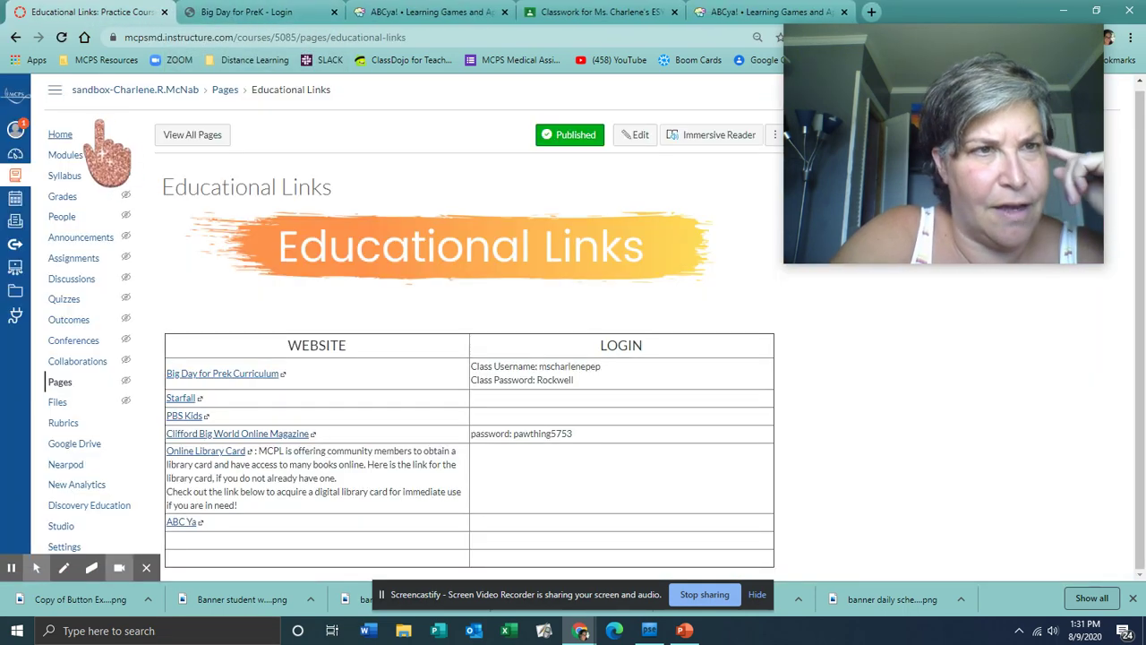
{"action": "left_click", "coordinate": [60, 135]}
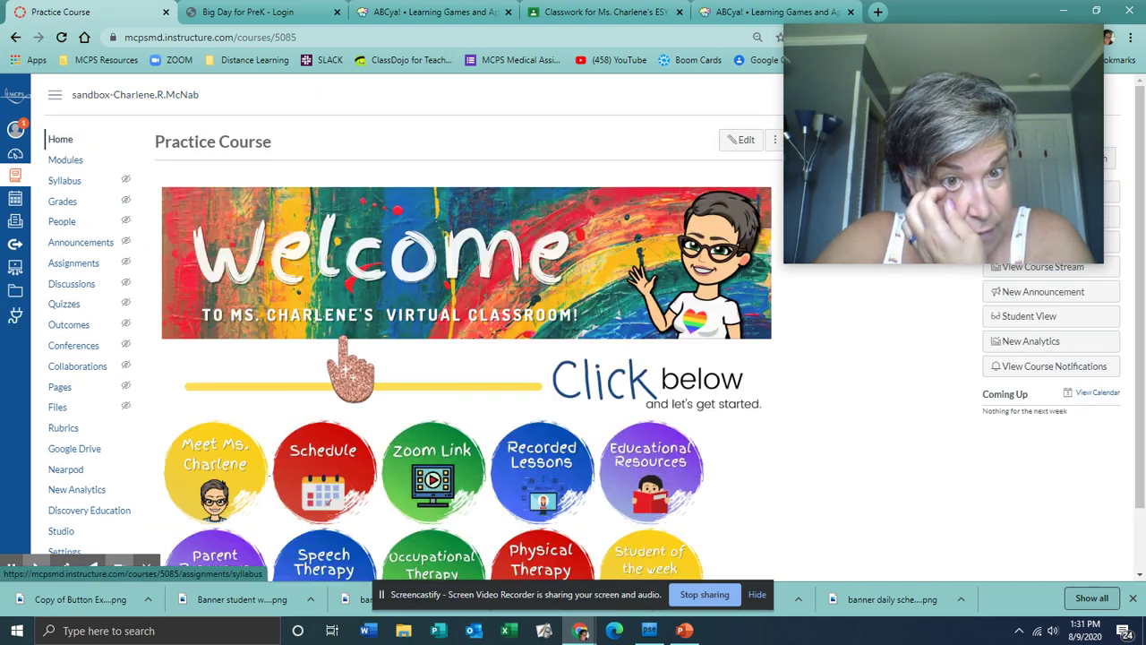
{"action": "scroll", "coordinate": [344, 340], "scroll_direction": "down", "scroll_amount": 1}
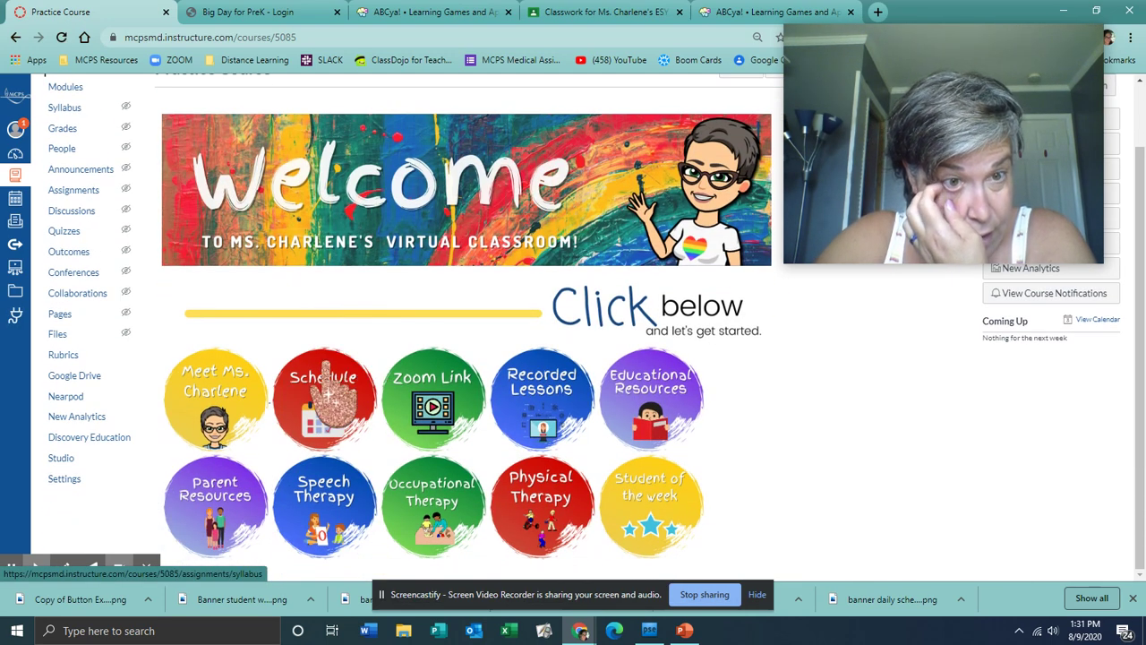
- Open the Parent Resources page from its home page button and page through the embedded Movement Ideas slideshow
{"action": "left_click", "coordinate": [217, 518]}
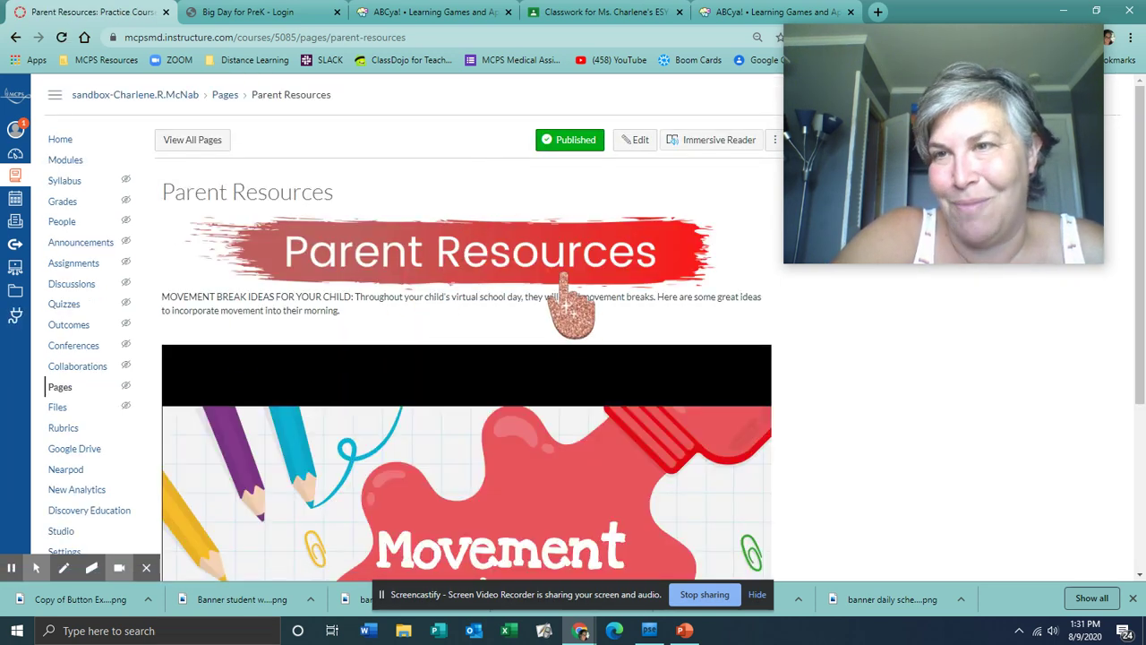
{"action": "scroll", "coordinate": [645, 366], "scroll_direction": "down", "scroll_amount": 3}
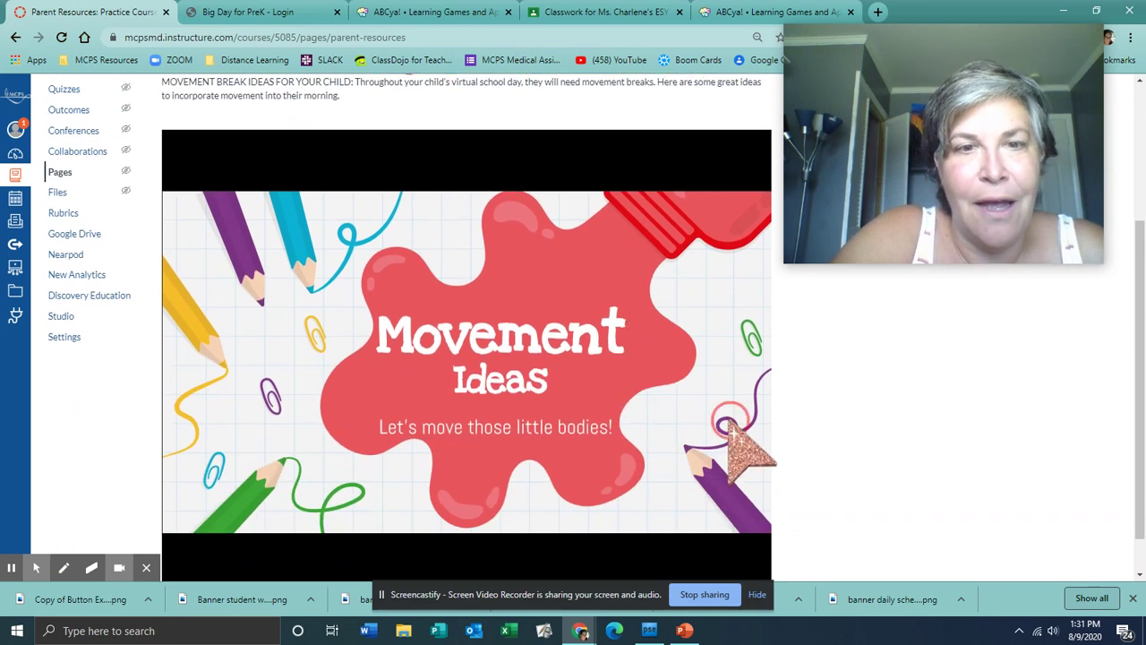
{"action": "left_click", "coordinate": [732, 427]}
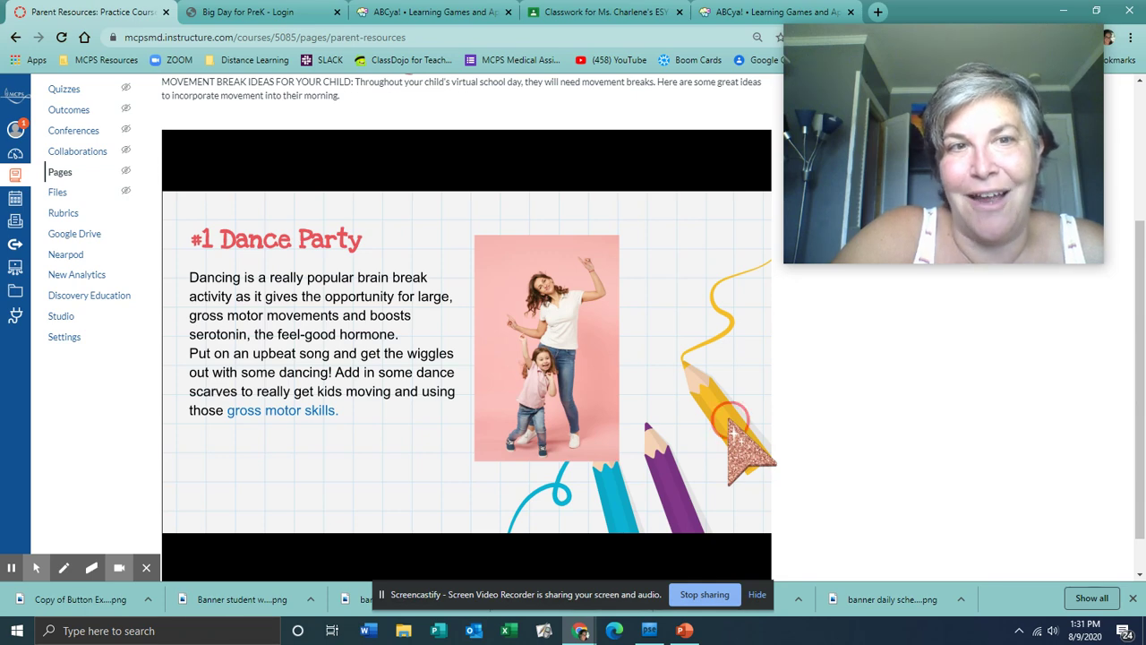
{"action": "left_click", "coordinate": [732, 429]}
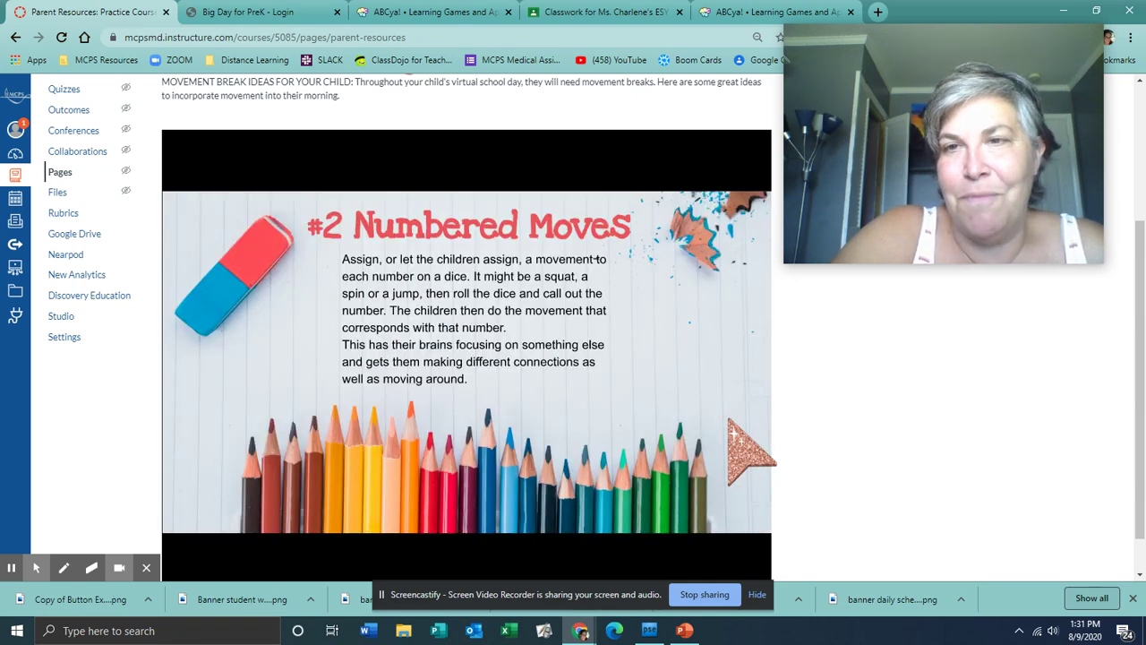
{"action": "left_click", "coordinate": [732, 428]}
{"action": "left_click", "coordinate": [732, 429]}
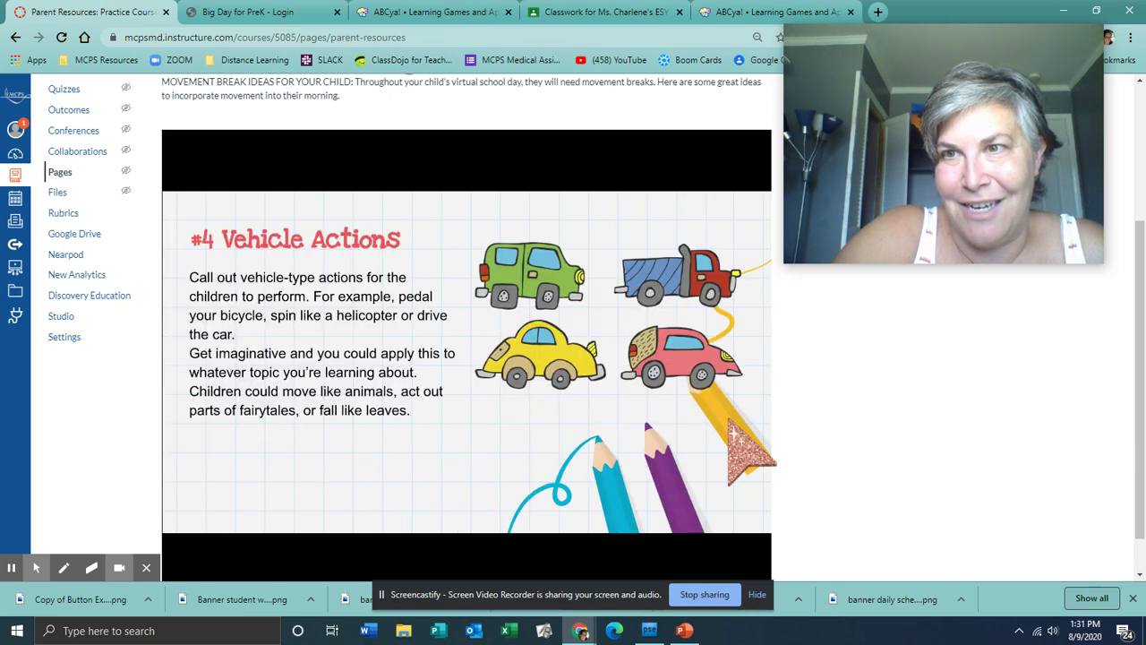
{"action": "left_click", "coordinate": [732, 429]}
{"action": "left_click", "coordinate": [732, 428]}
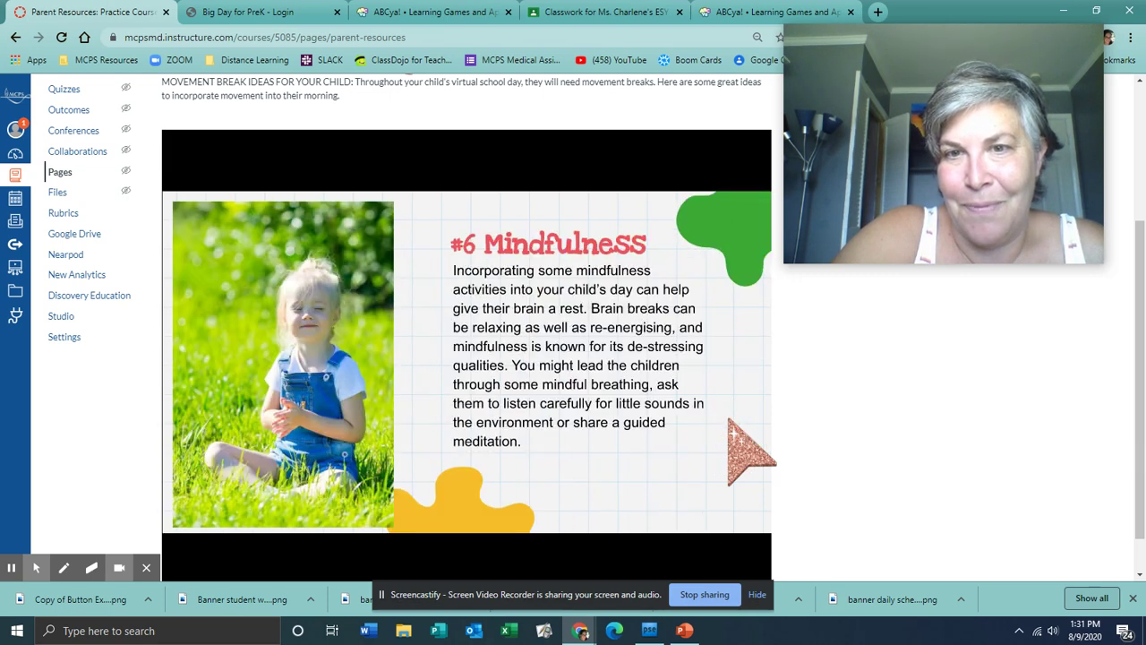
{"action": "scroll", "coordinate": [742, 421], "scroll_direction": "up", "scroll_amount": 3}
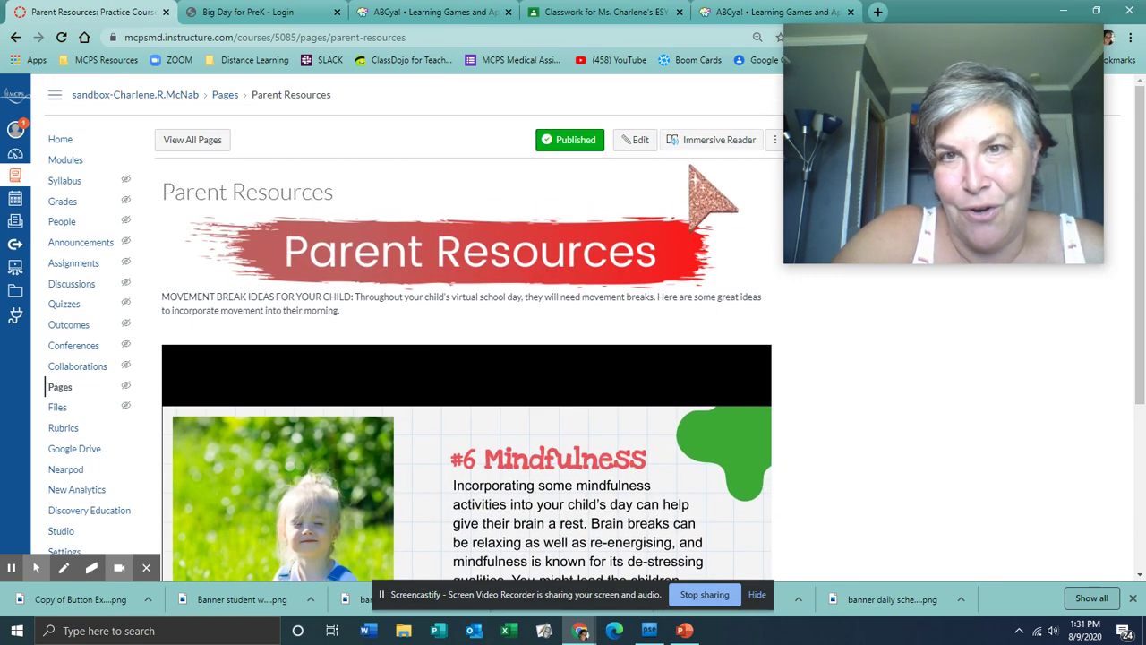
- Delete the embedded slideshow's iframe paragraph from the Parent Resources page's HTML and save the page
{"action": "left_click", "coordinate": [636, 141]}
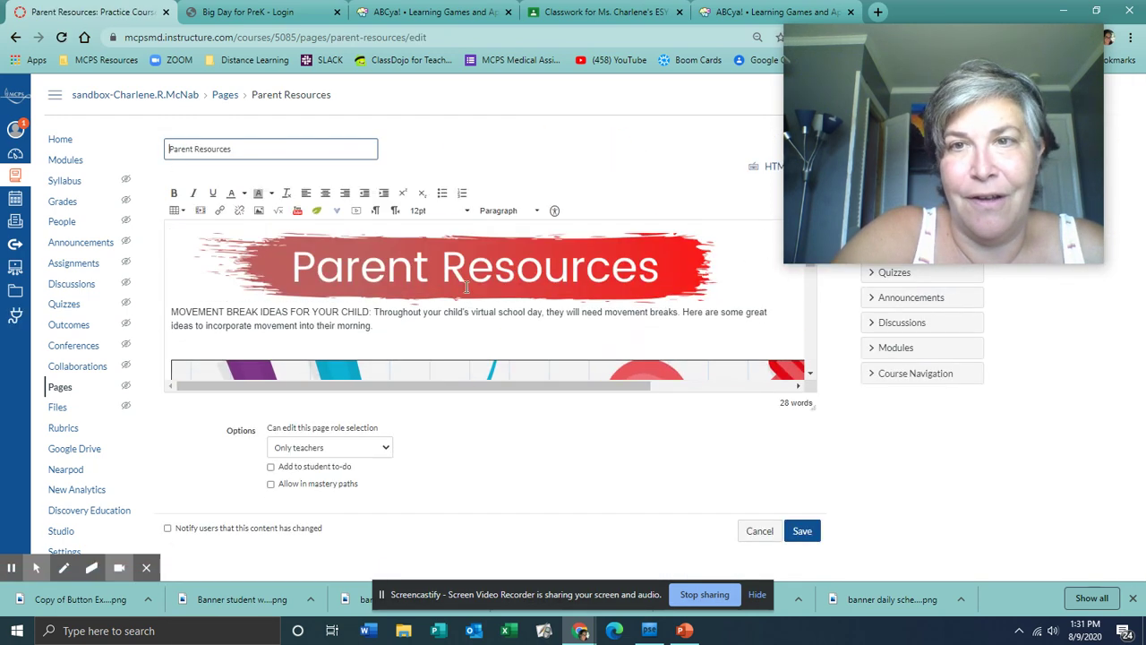
{"action": "left_click_drag", "start_coordinate": [925, 147], "coordinate": [355, 94]}
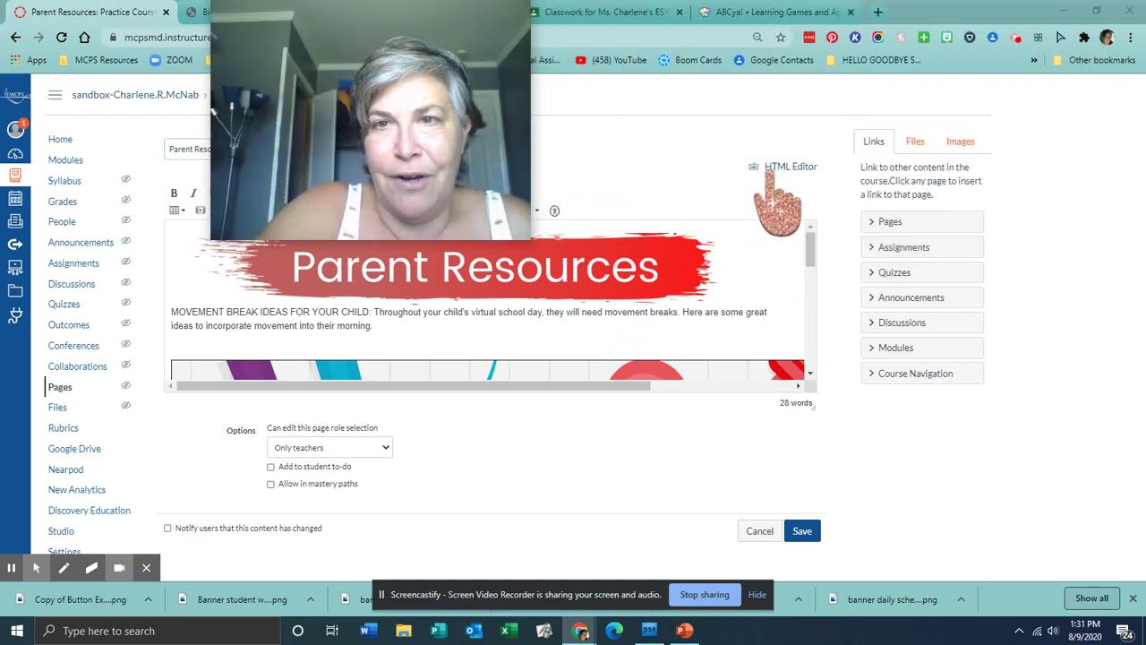
{"action": "left_click", "coordinate": [777, 166]}
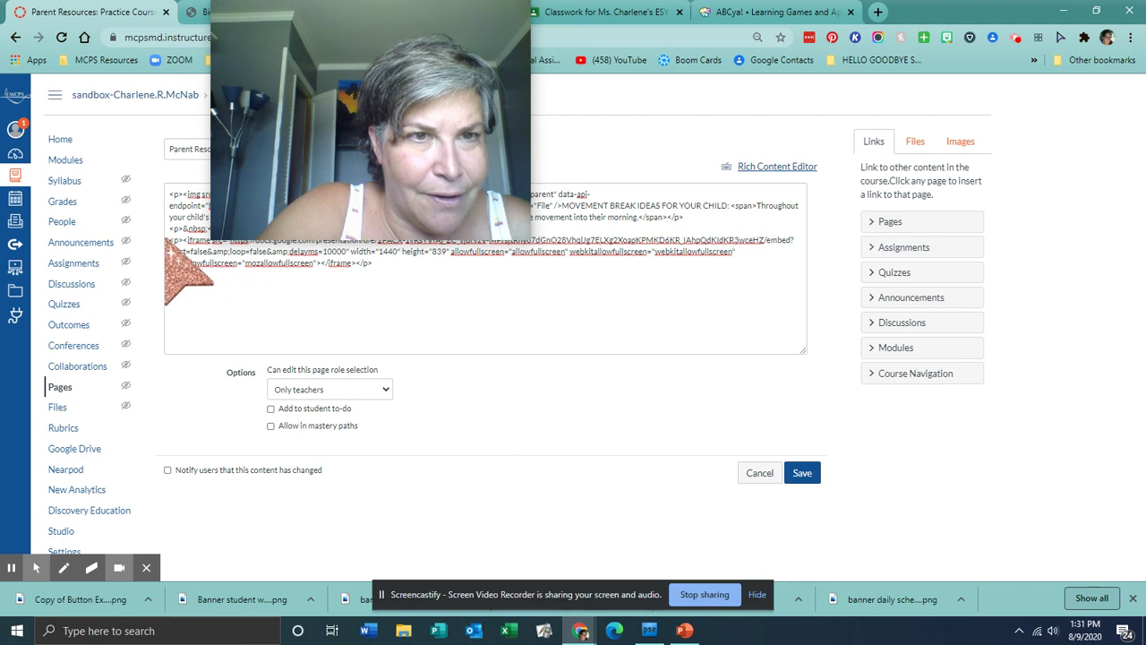
{"action": "left_click_drag", "start_coordinate": [169, 240], "coordinate": [439, 273]}
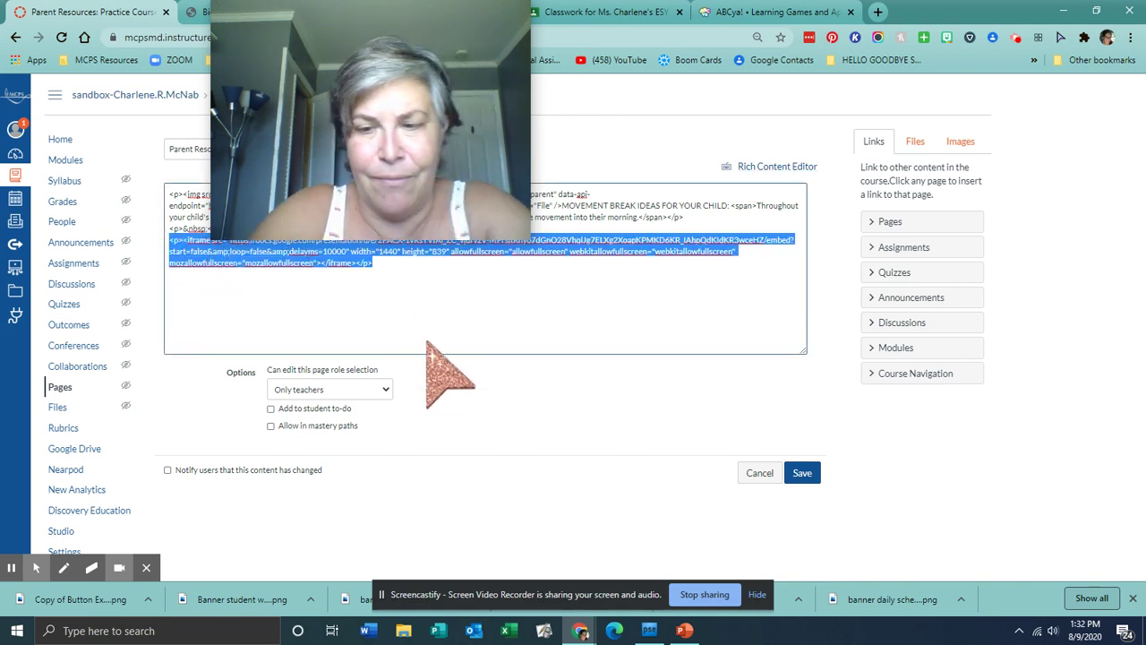
{"action": "key", "text": "Delete"}
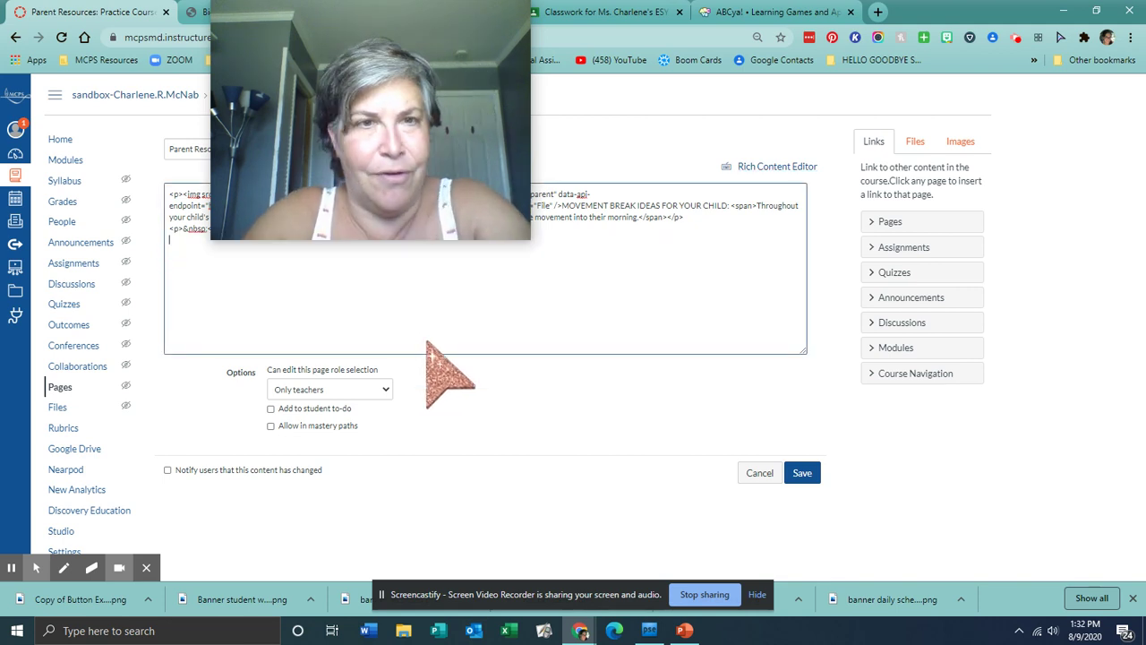
{"action": "left_click", "coordinate": [802, 473]}
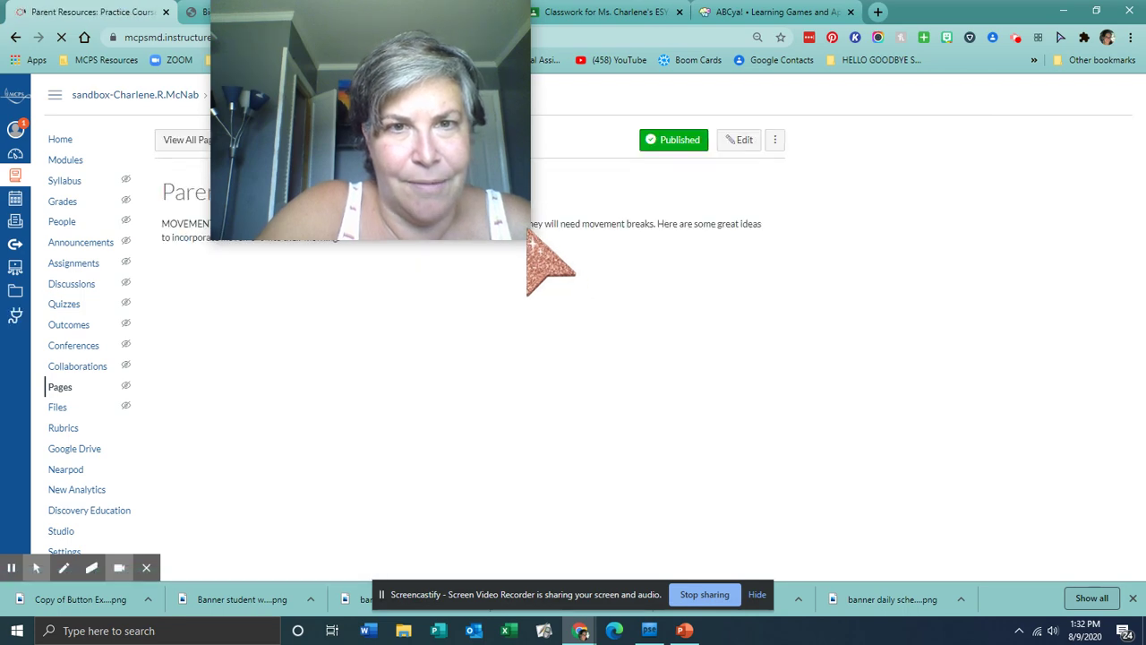
{"action": "left_click_drag", "start_coordinate": [378, 135], "coordinate": [859, 169]}
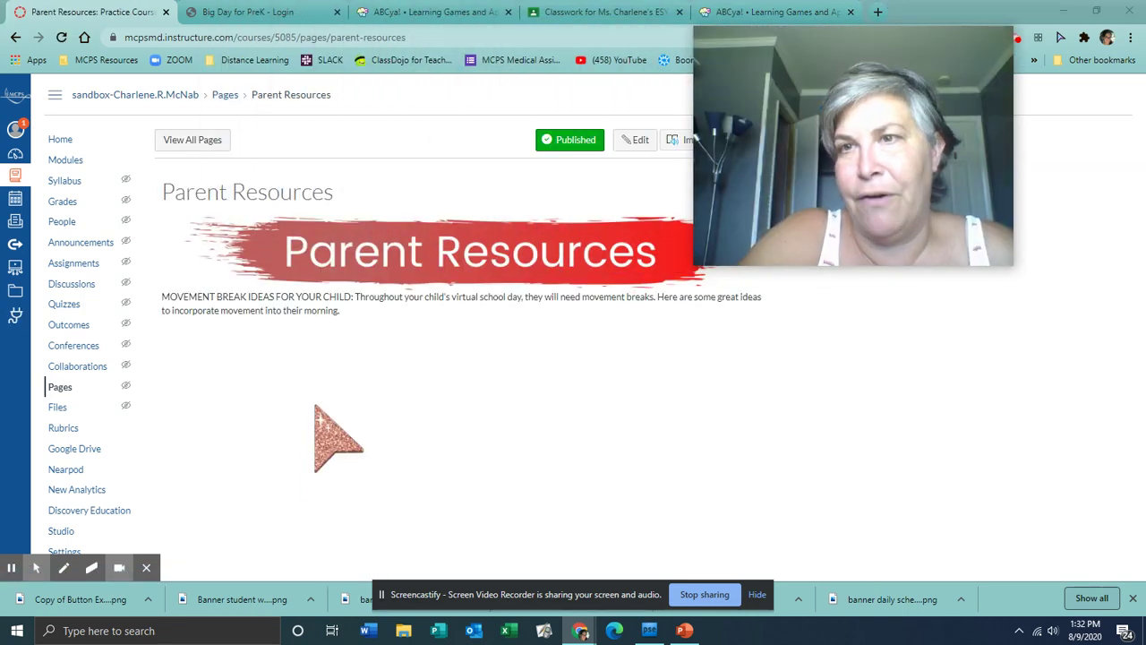
{"action": "left_click_drag", "start_coordinate": [856, 222], "coordinate": [940, 212]}
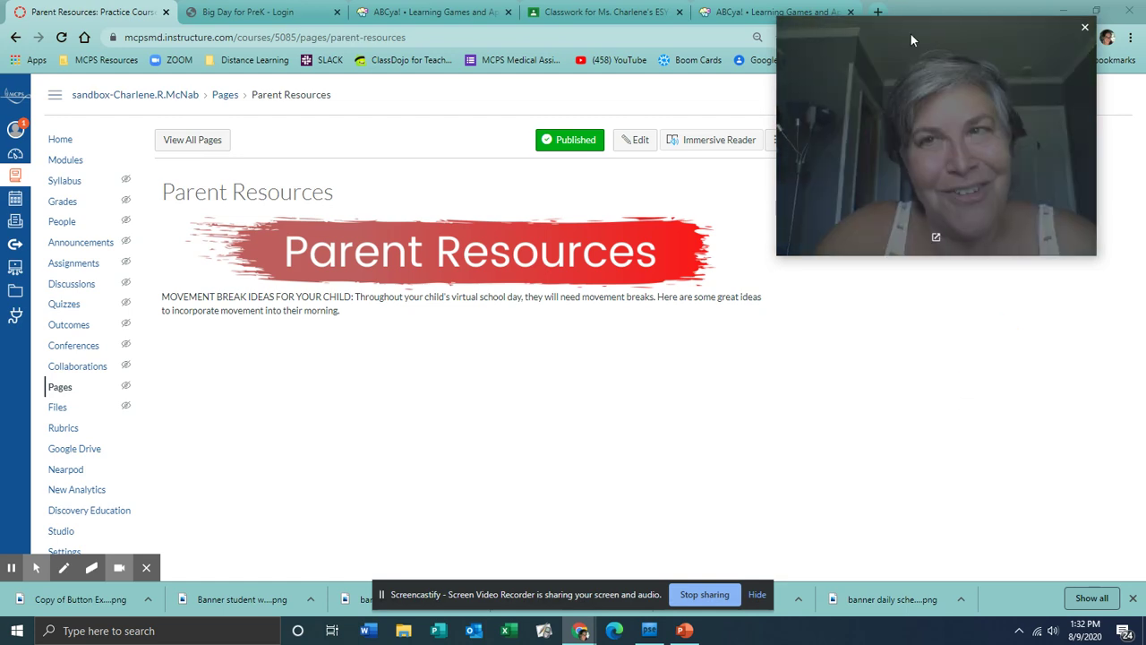
{"action": "left_click_drag", "start_coordinate": [910, 32], "coordinate": [953, 175]}
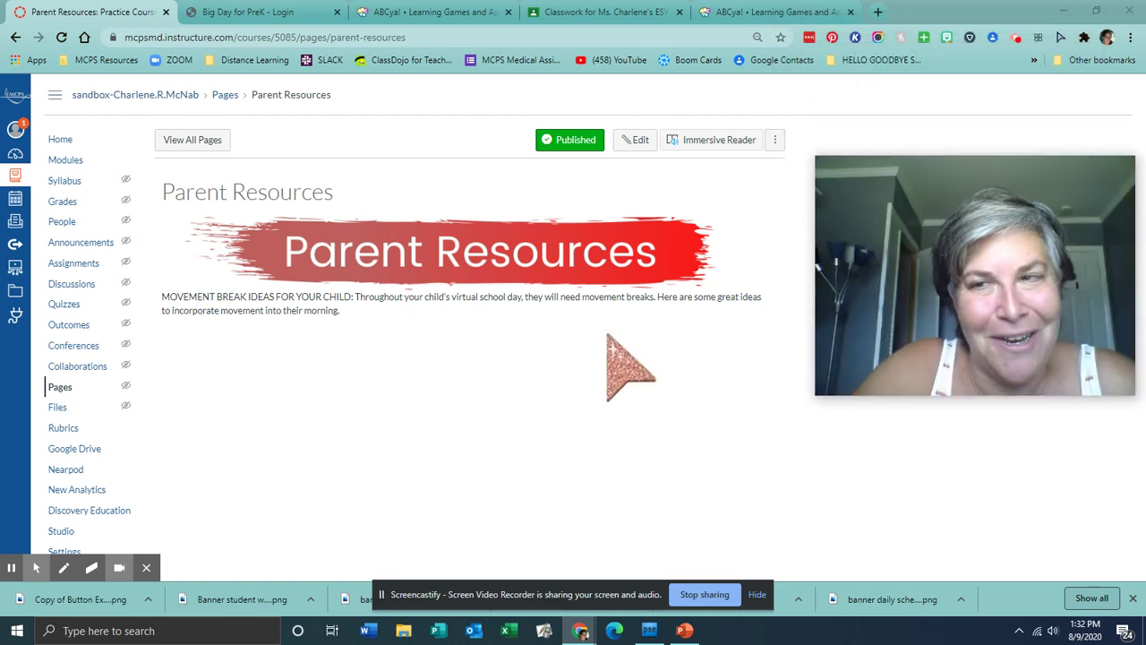
- Go to Google Drive in the Big Day for PreK browser tab and open the Movement Ideas presentation
{"action": "left_click", "coordinate": [291, 11]}
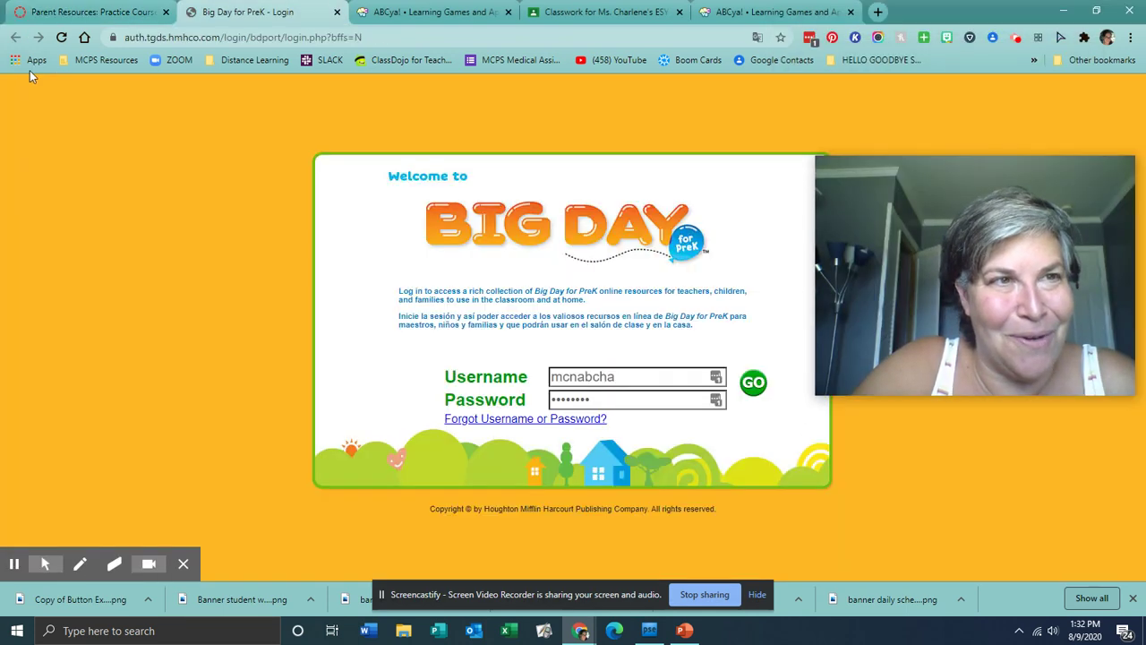
{"action": "left_click", "coordinate": [32, 60]}
{"action": "left_click", "coordinate": [630, 192]}
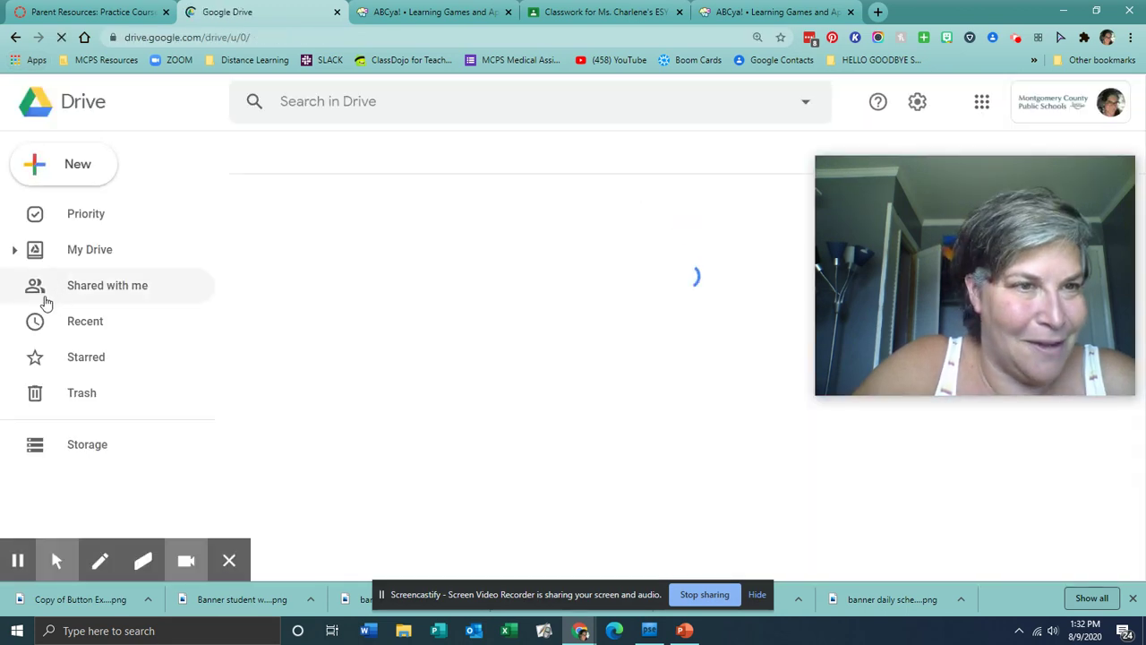
{"action": "left_click", "coordinate": [63, 321]}
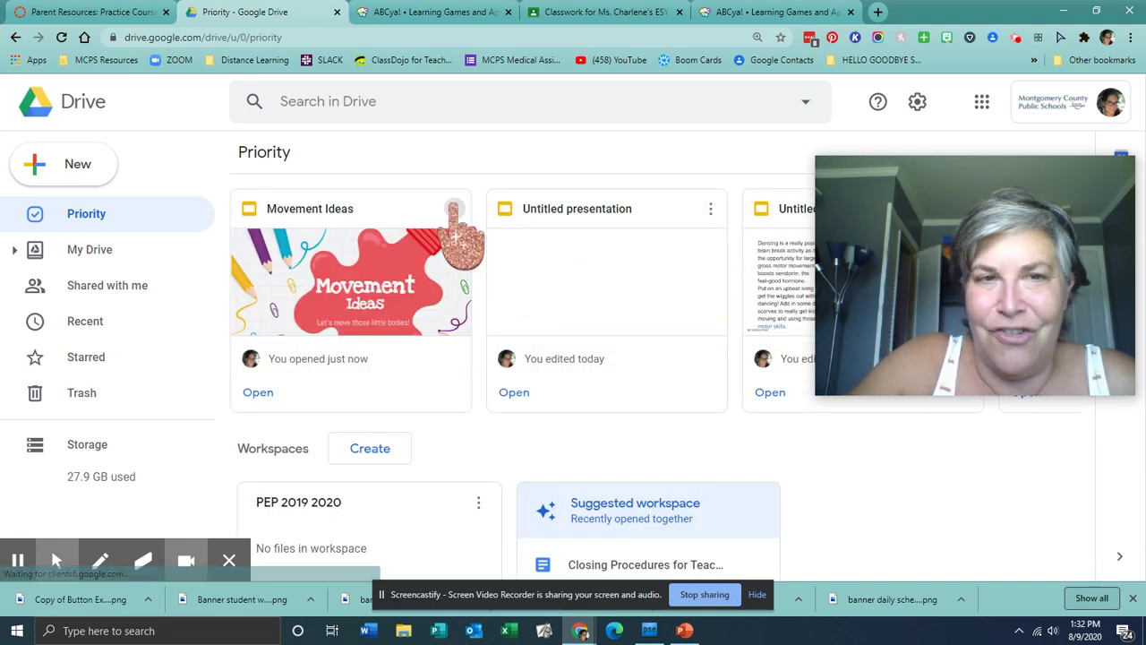
{"action": "left_click", "coordinate": [324, 208]}
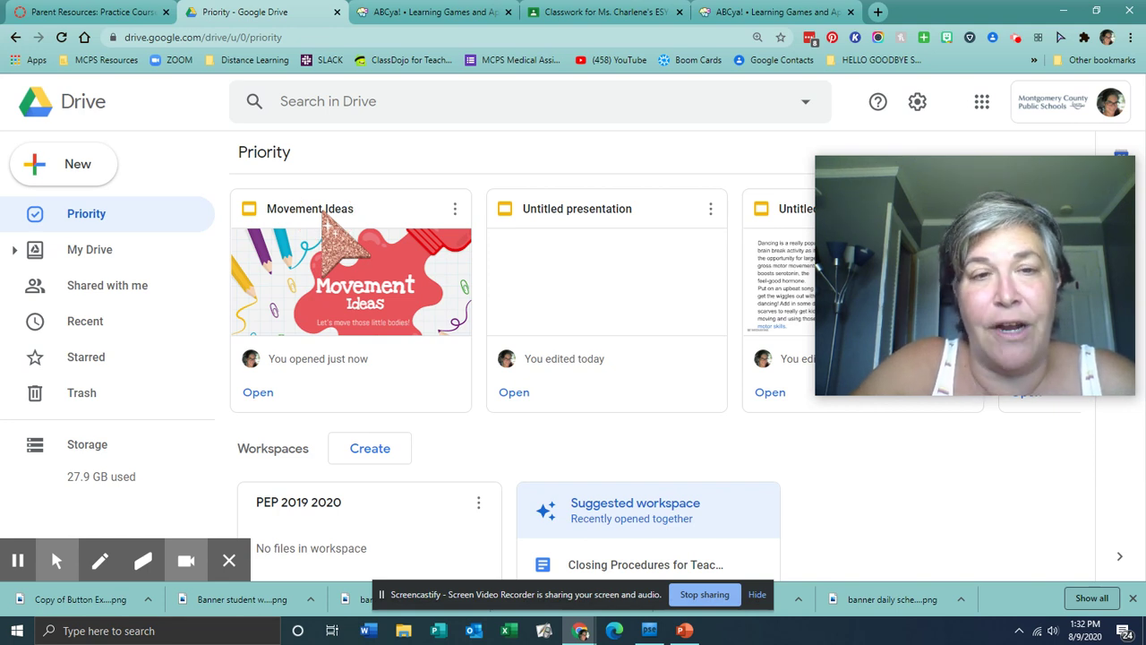
{"action": "left_click", "coordinate": [330, 260]}
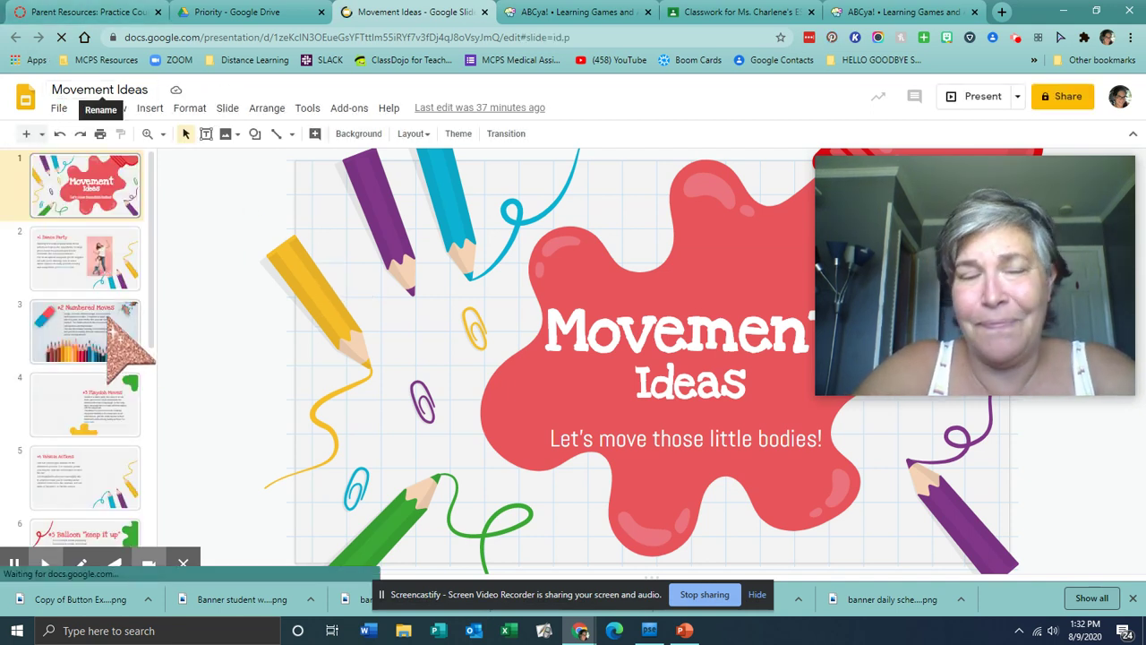
{"action": "left_click", "coordinate": [101, 18]}
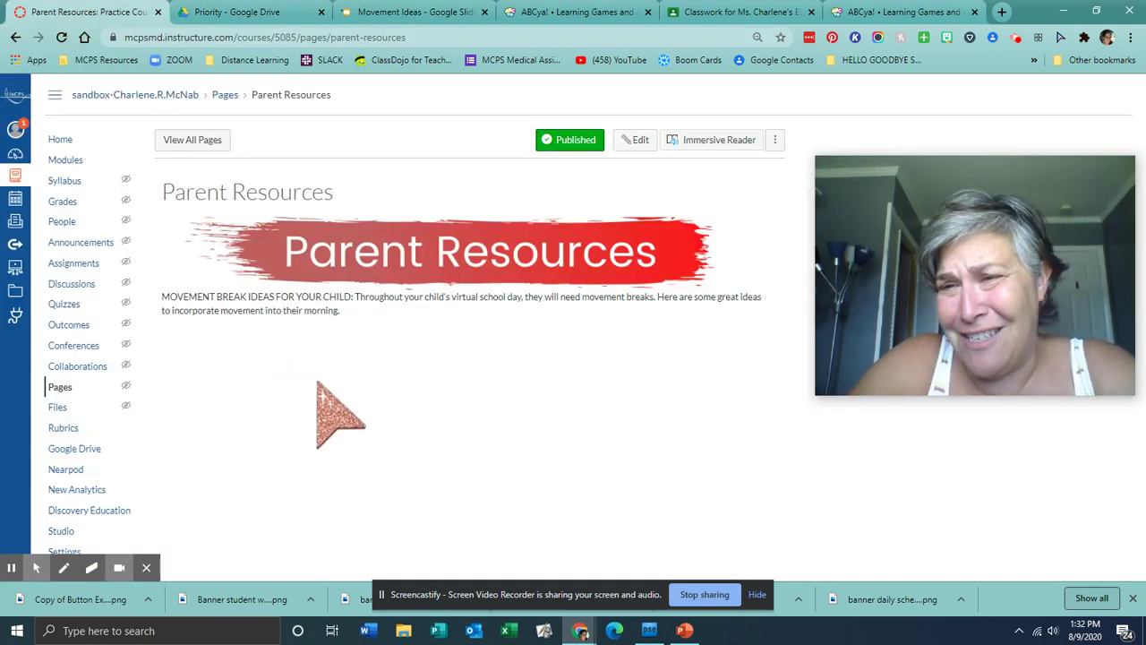
{"action": "left_click", "coordinate": [251, 16]}
{"action": "left_click", "coordinate": [396, 16]}
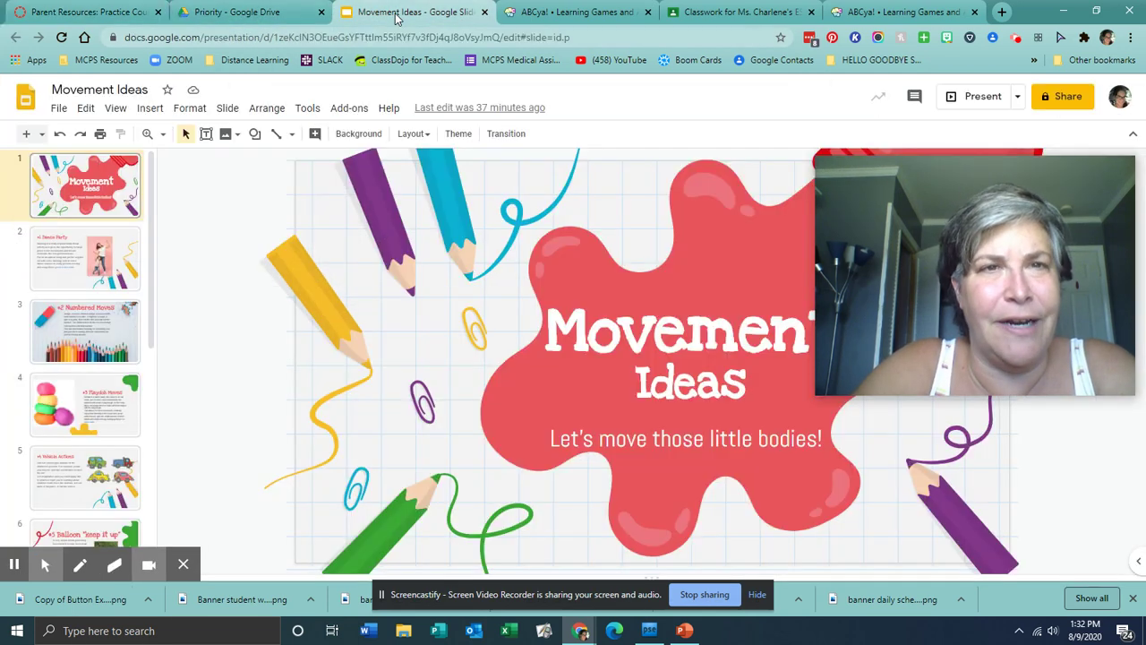
- Copy the Movement Ideas presentation's publish-to-web embed code with the slide size set to Large (1440x839)
{"action": "left_click", "coordinate": [58, 109]}
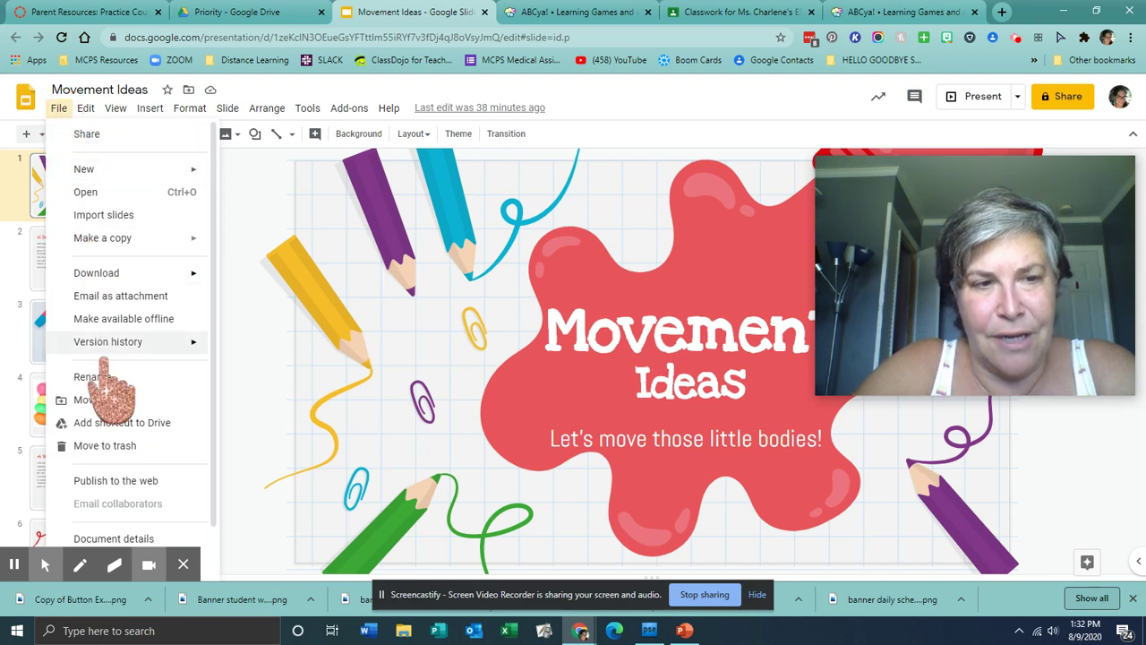
{"action": "left_click", "coordinate": [126, 484]}
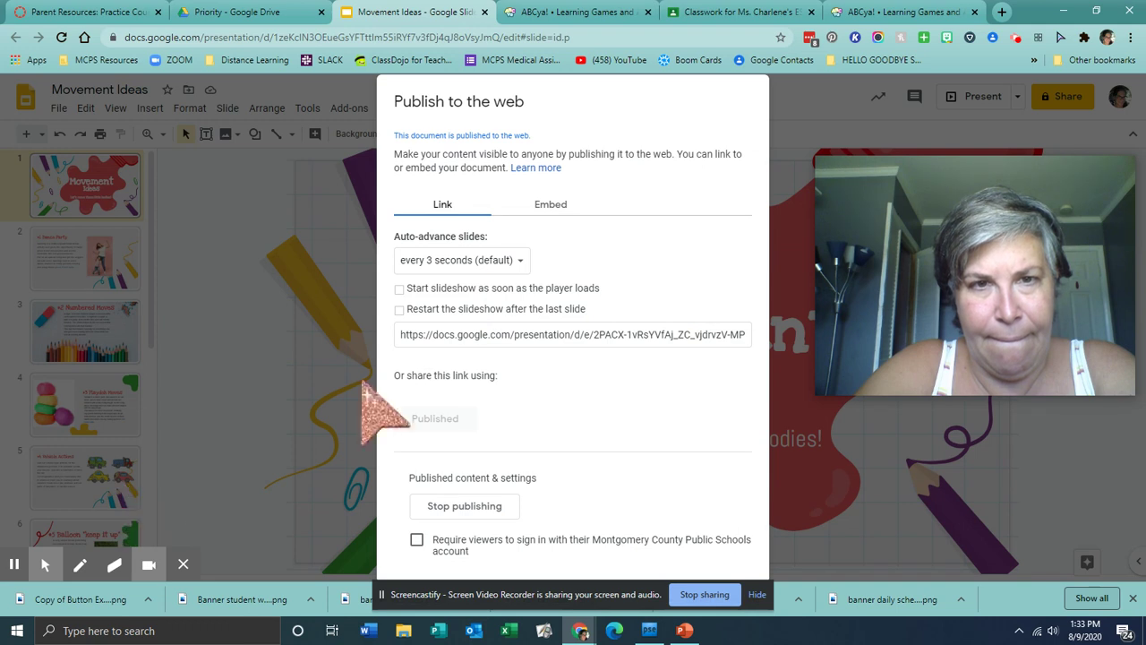
{"action": "left_click", "coordinate": [547, 208]}
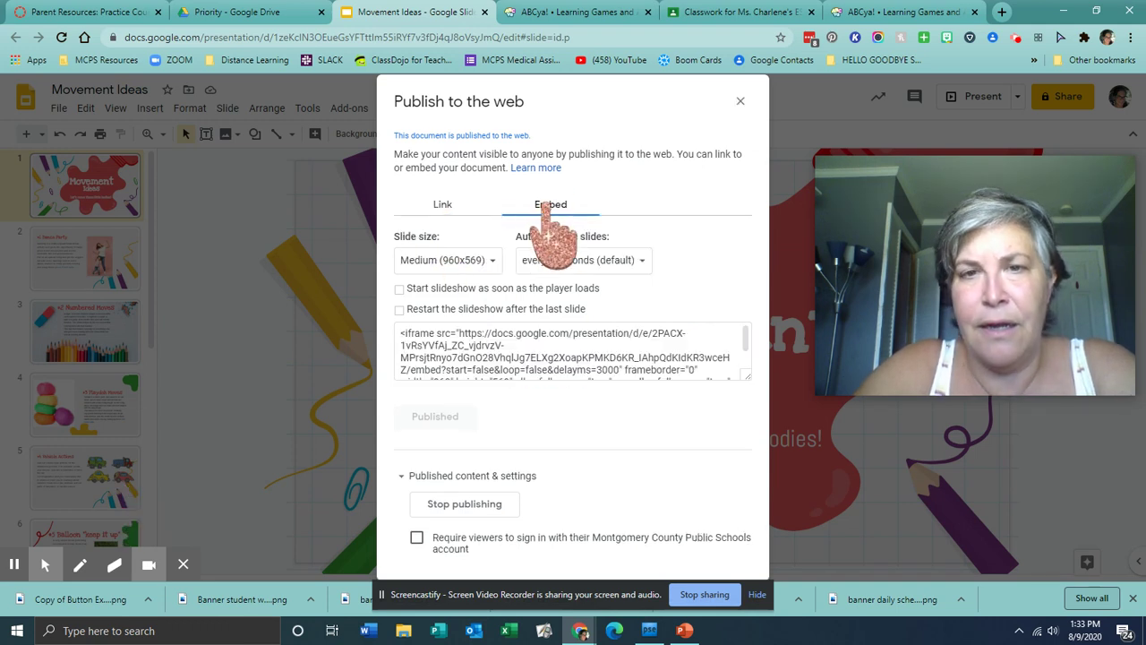
{"action": "left_click", "coordinate": [492, 262]}
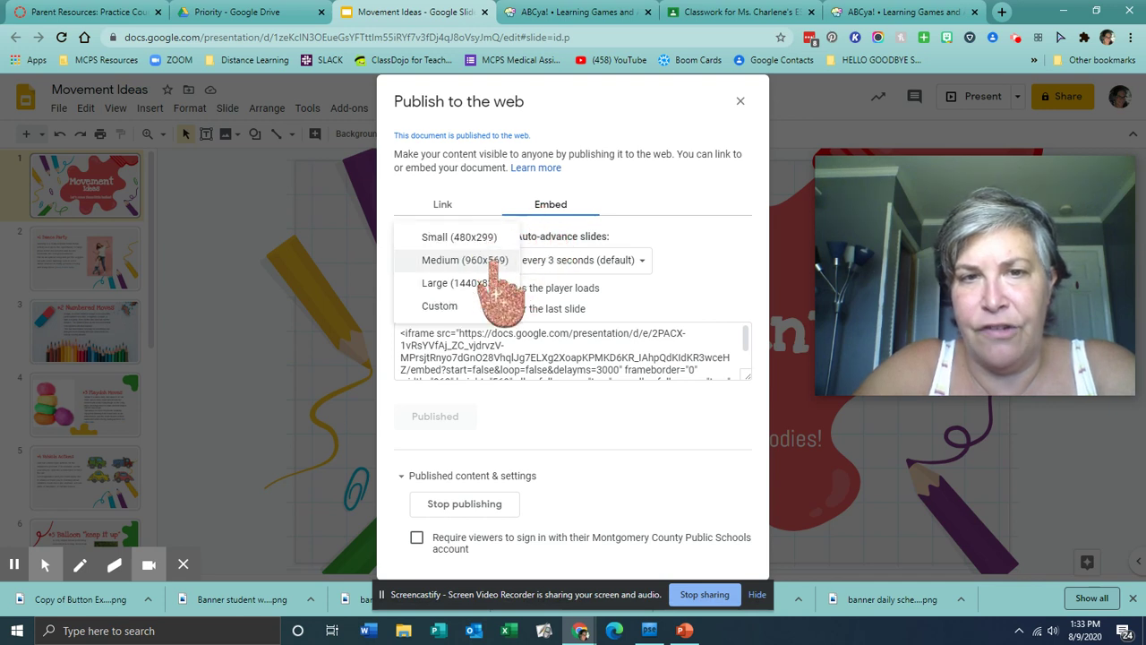
{"action": "left_click", "coordinate": [461, 283]}
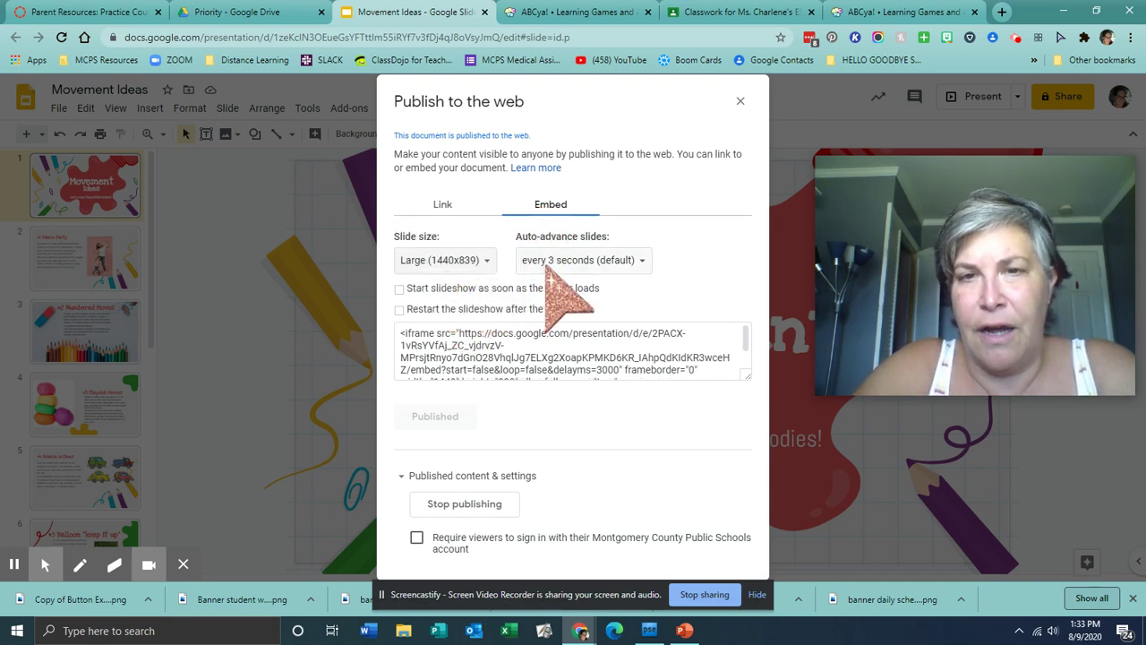
{"action": "left_click", "coordinate": [482, 351]}
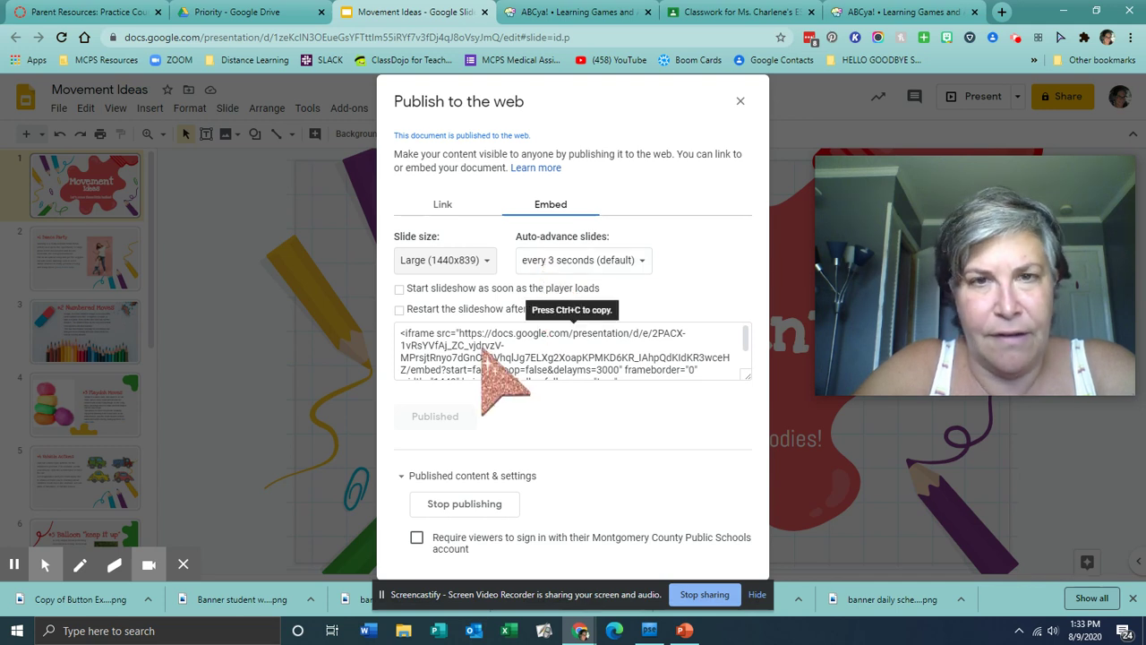
{"action": "left_click", "coordinate": [483, 349]}
{"action": "right_click", "coordinate": [481, 349]}
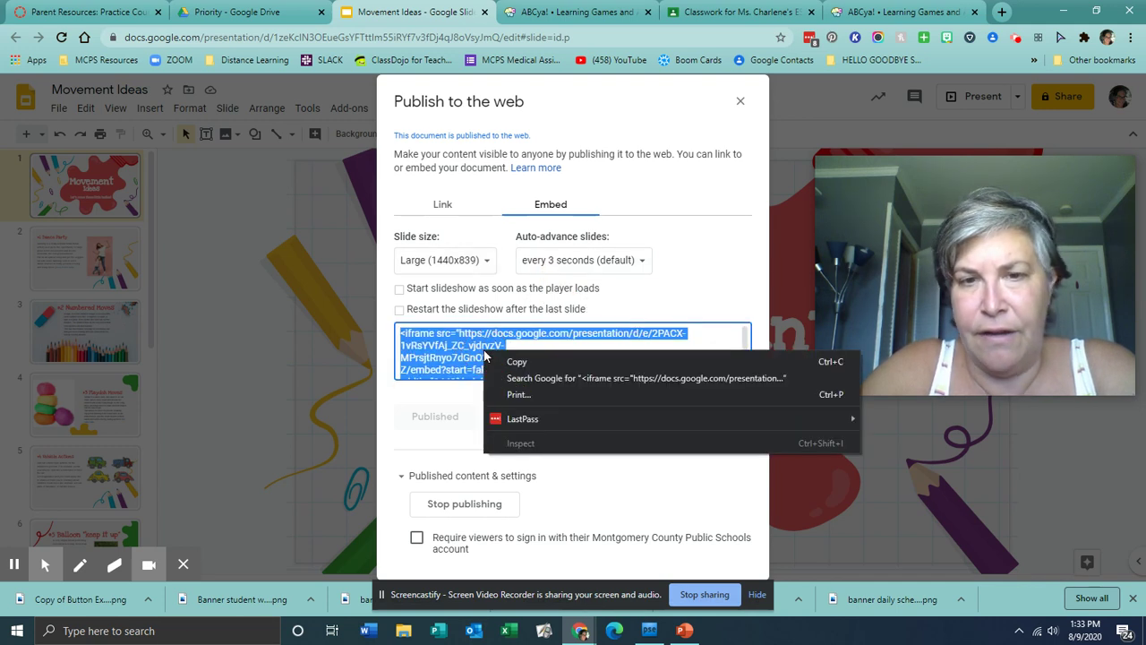
{"action": "left_click", "coordinate": [496, 359]}
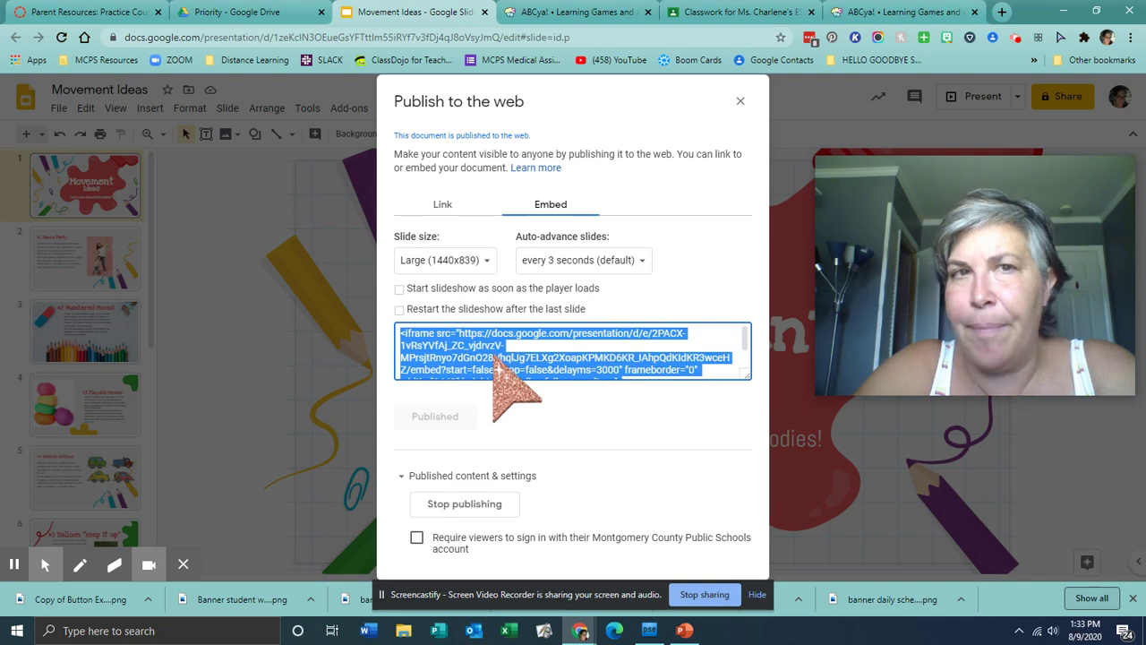
- Paste the copied Movement Ideas embed code on a new line at the end of the Canvas Parent Resources page's HTML and save the page
{"action": "left_click", "coordinate": [125, 14]}
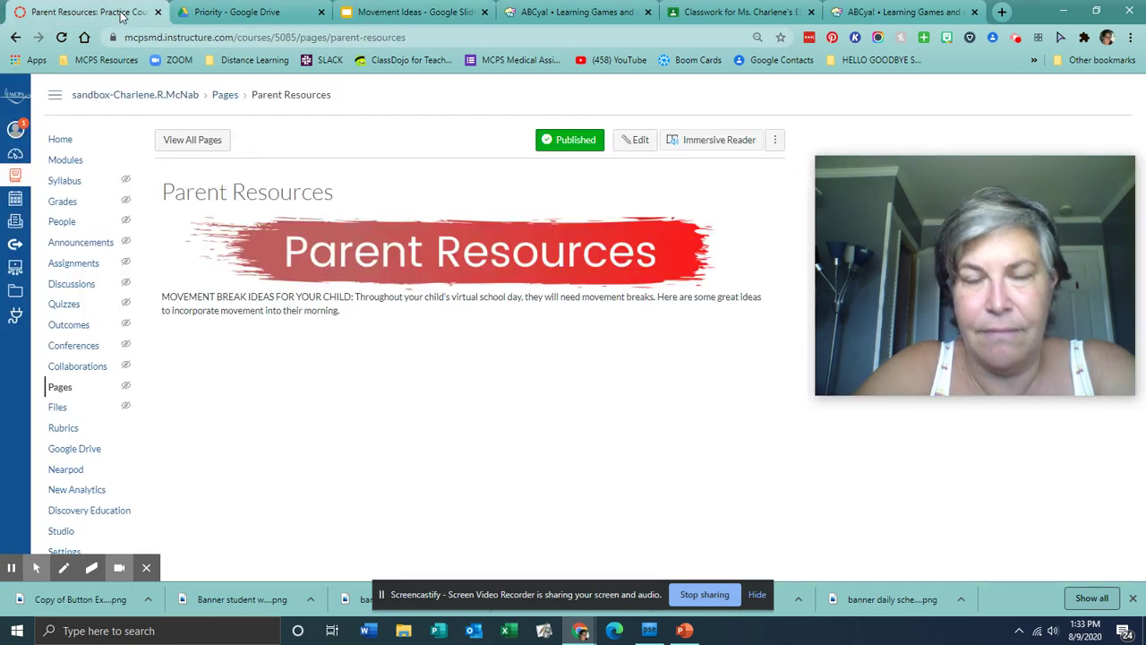
{"action": "left_click", "coordinate": [637, 146]}
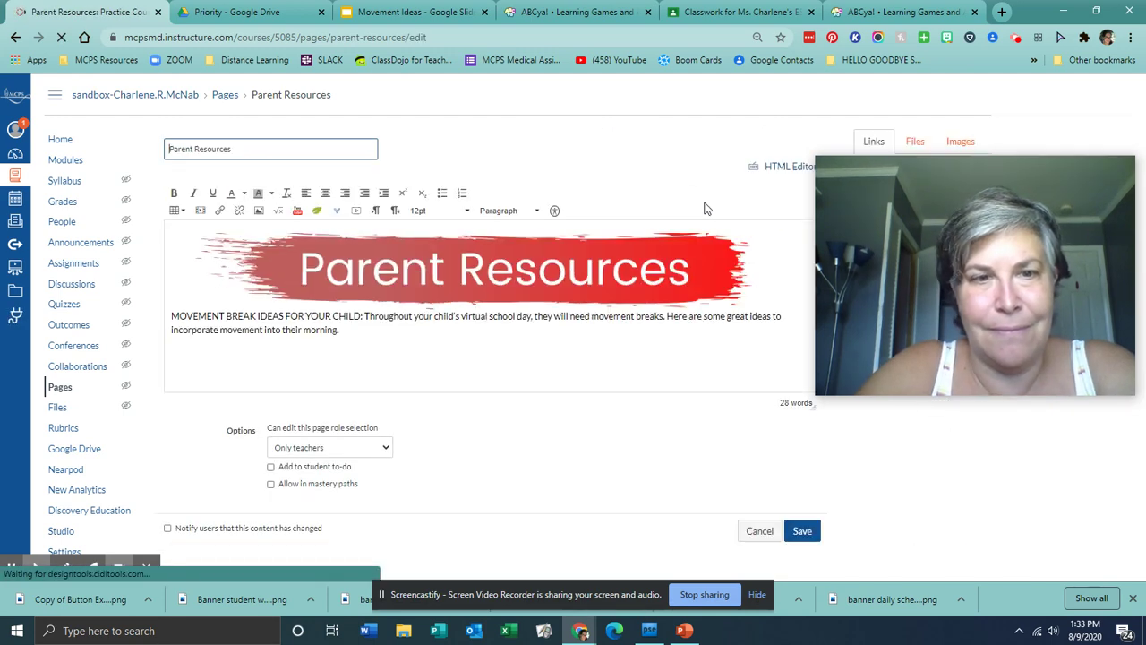
{"action": "left_click", "coordinate": [787, 168]}
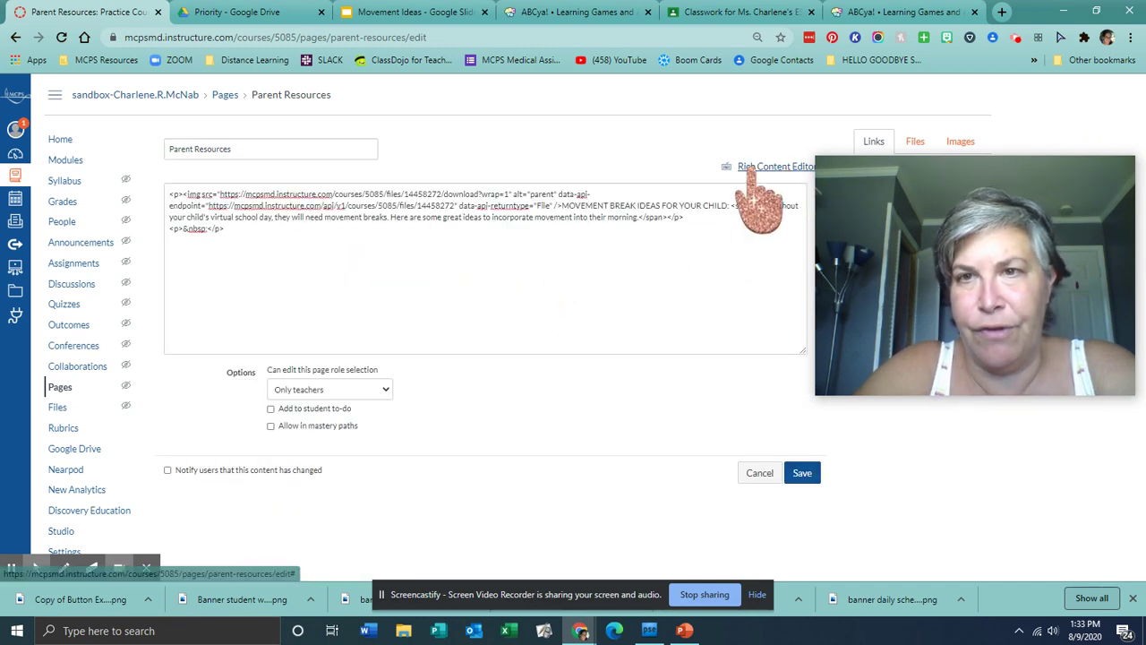
{"action": "left_click", "coordinate": [752, 169]}
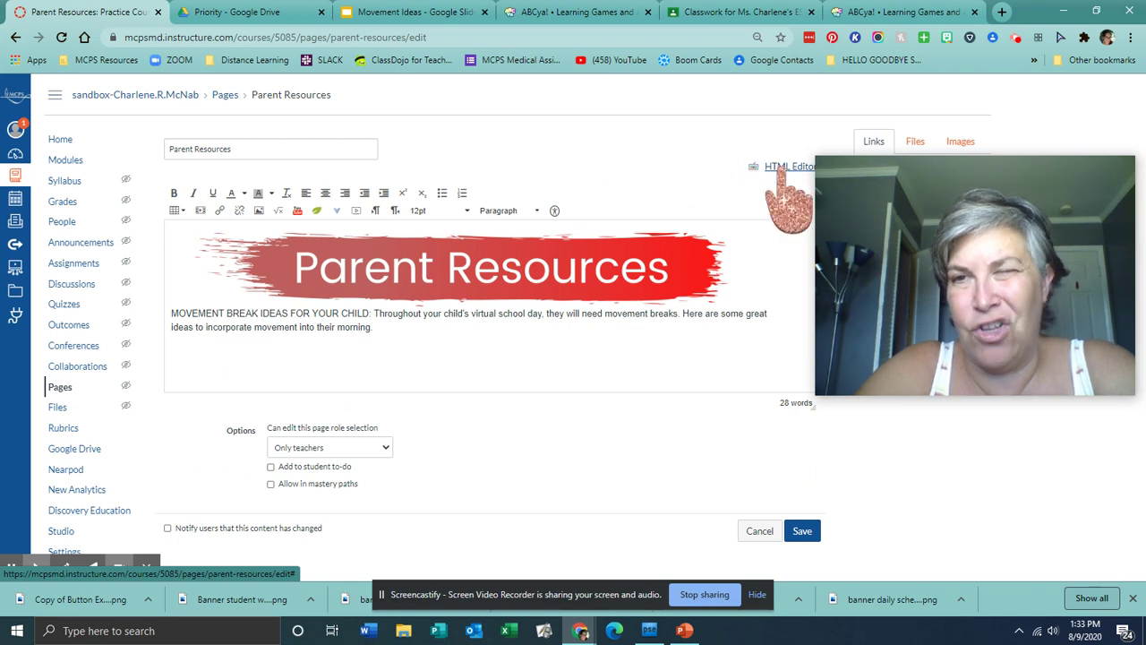
{"action": "left_click", "coordinate": [780, 168]}
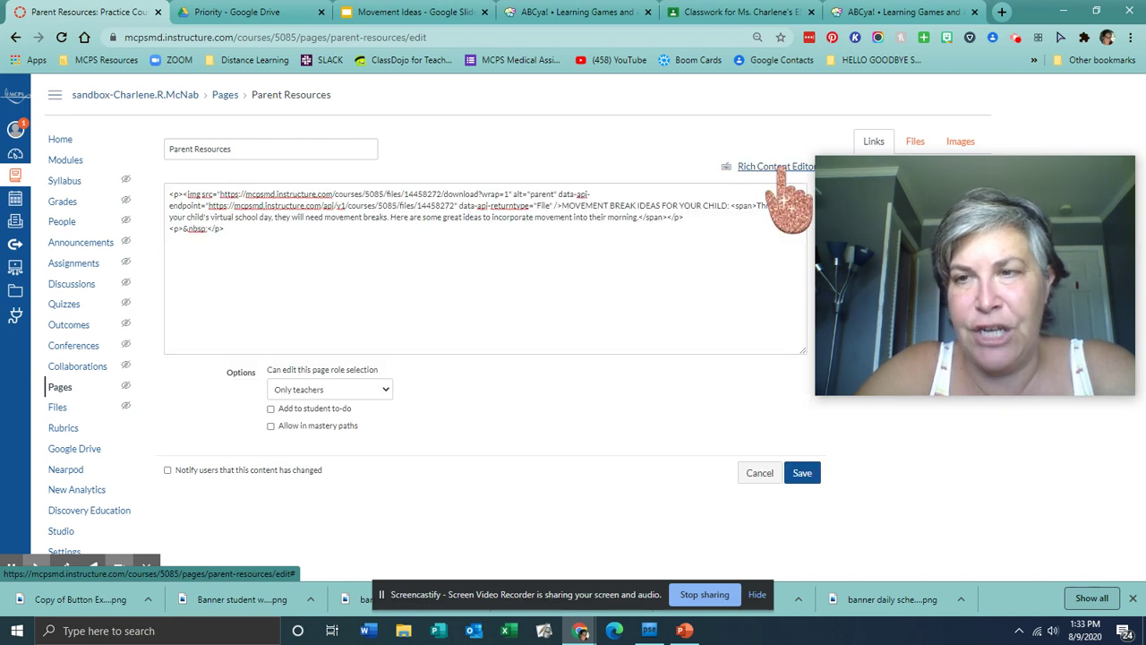
{"action": "left_click", "coordinate": [232, 231]}
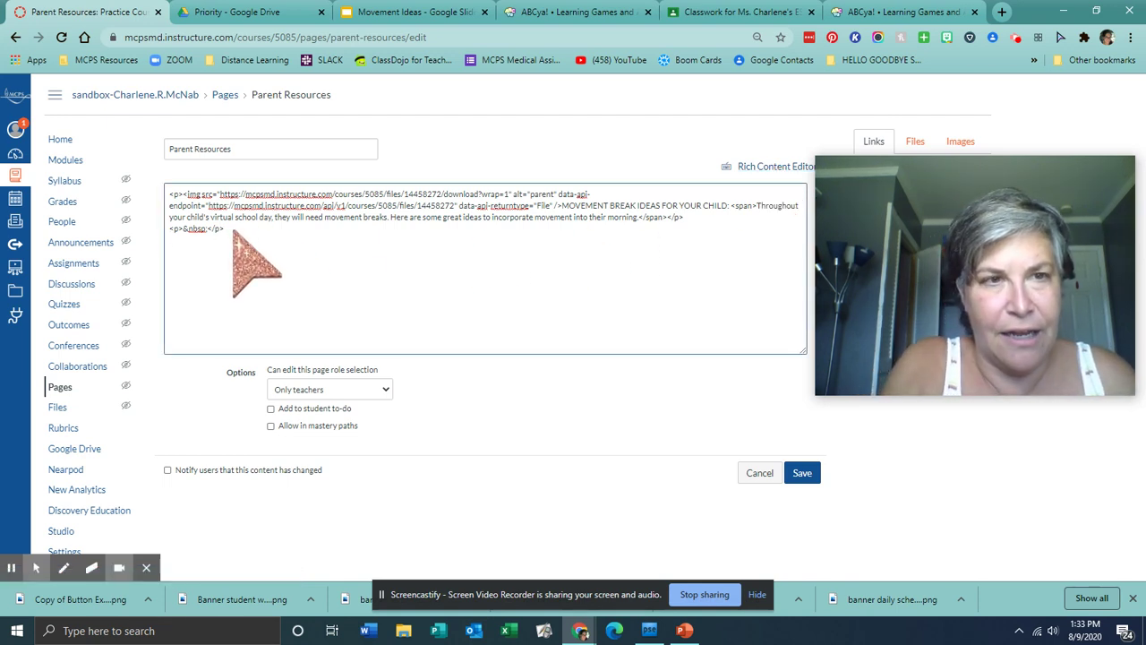
{"action": "key", "text": "ctrl+v"}
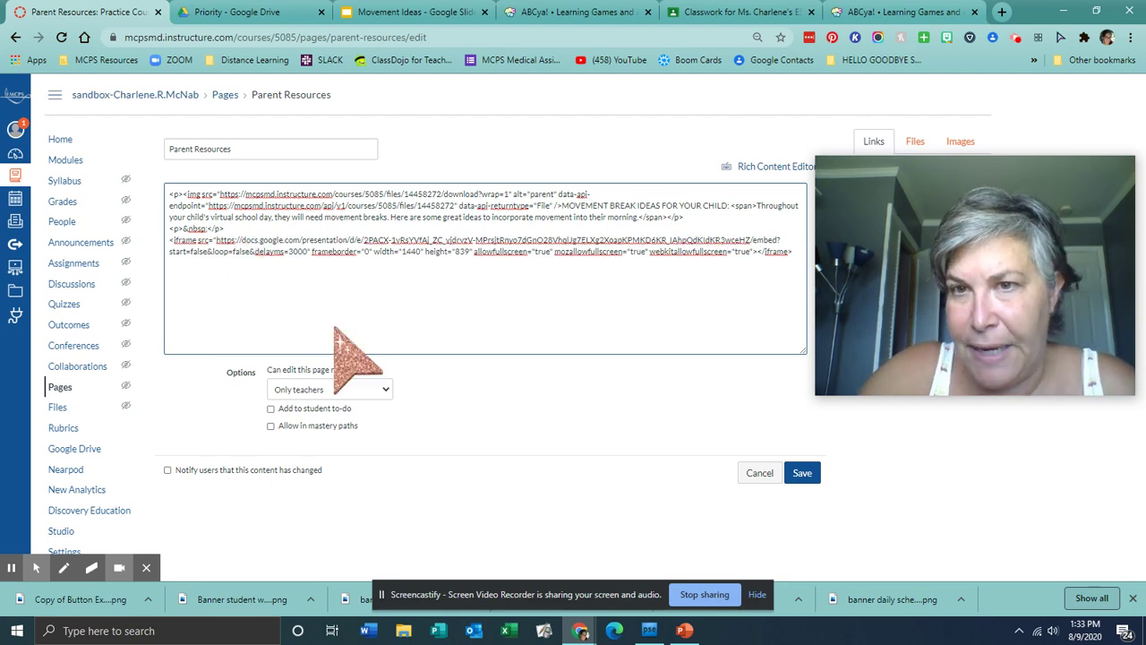
{"action": "left_click", "coordinate": [803, 473]}
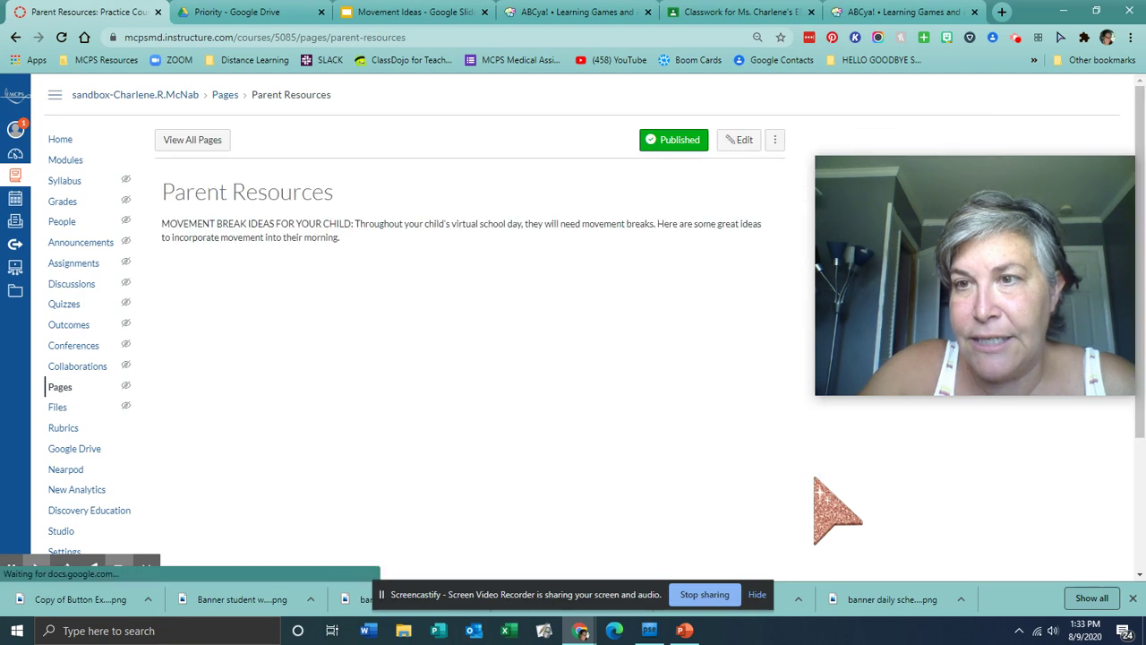
- Page through the newly embedded Movement Ideas slideshow on the Parent Resources page up to the Balloon "keep it up" slide
{"action": "scroll", "coordinate": [690, 380], "scroll_direction": "down", "scroll_amount": 2}
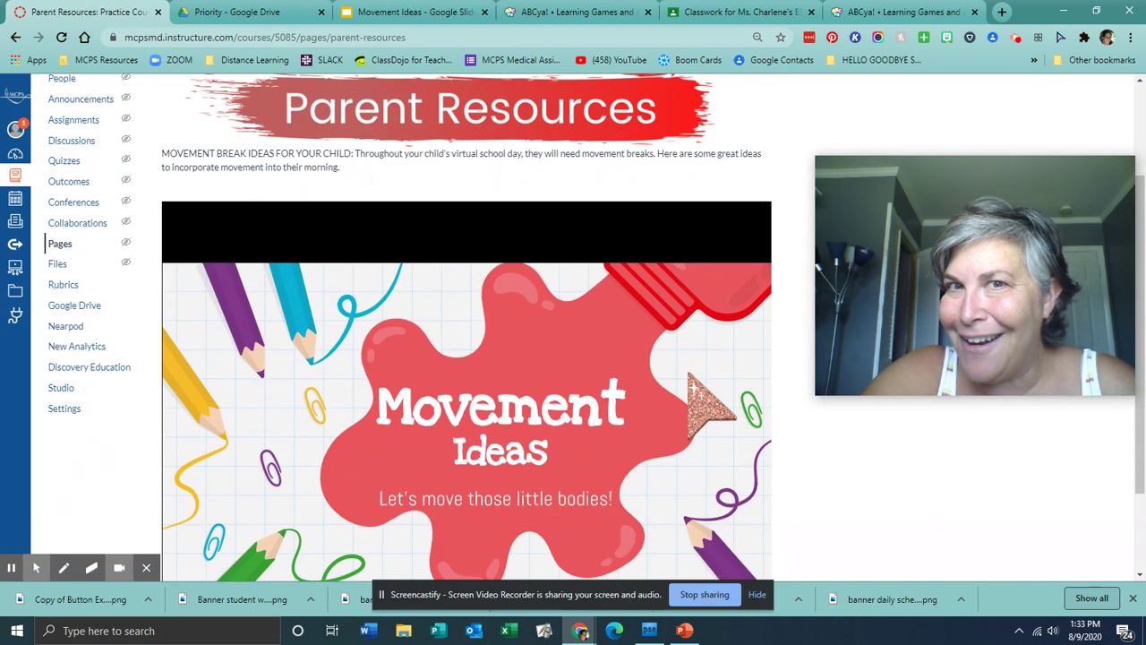
{"action": "left_click", "coordinate": [698, 381]}
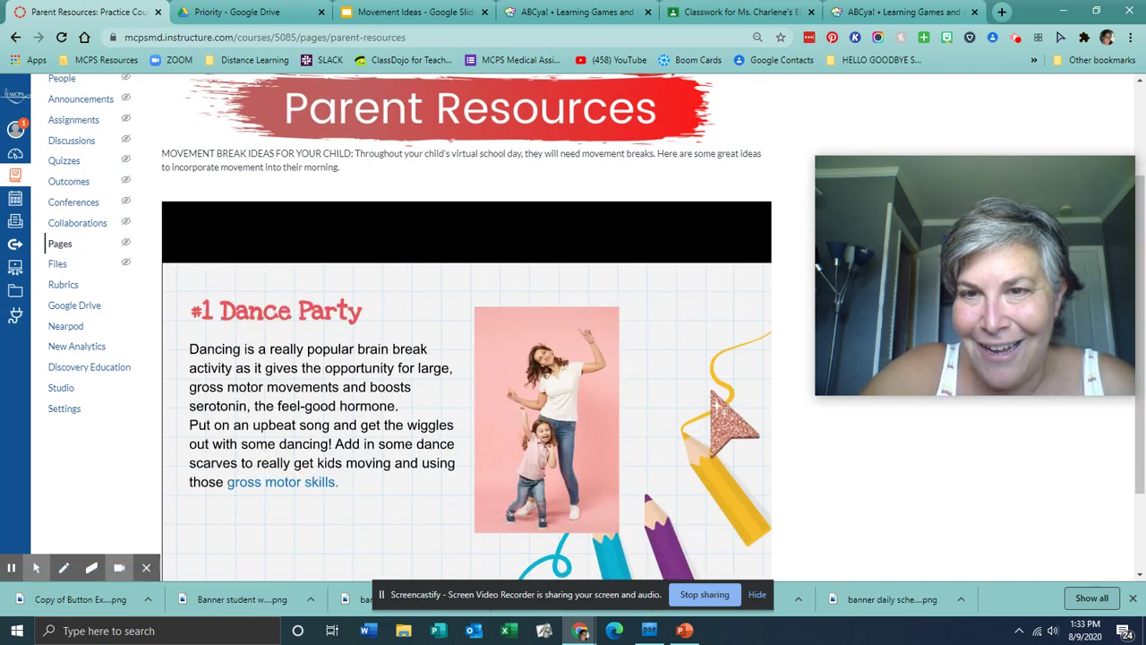
{"action": "left_click", "coordinate": [712, 391]}
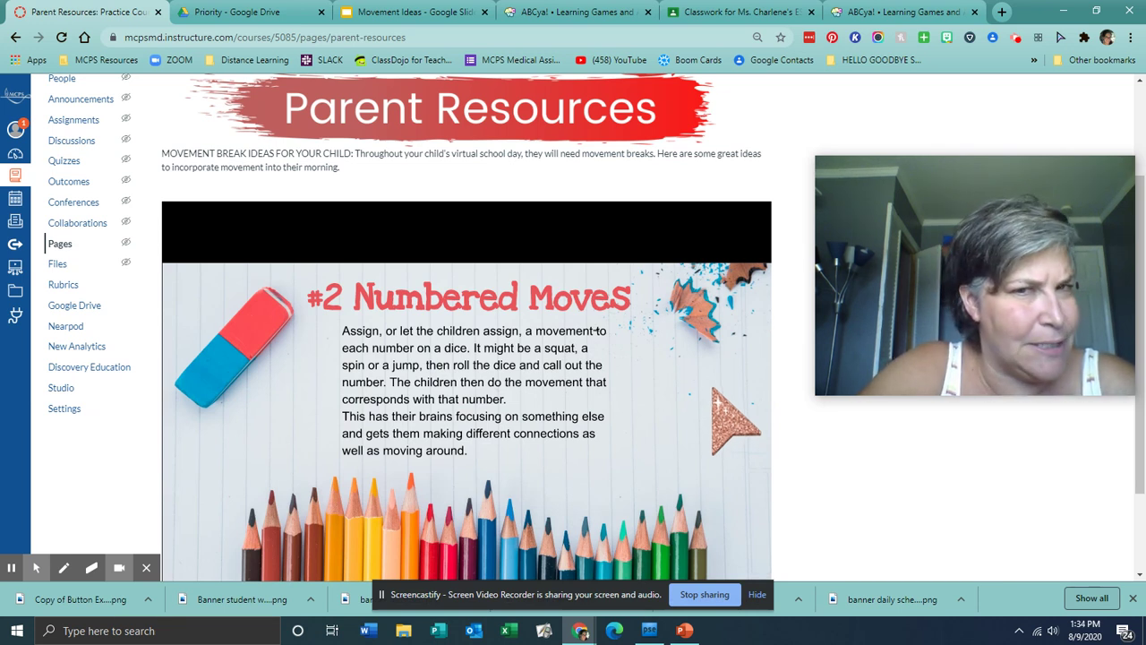
{"action": "left_click", "coordinate": [716, 401]}
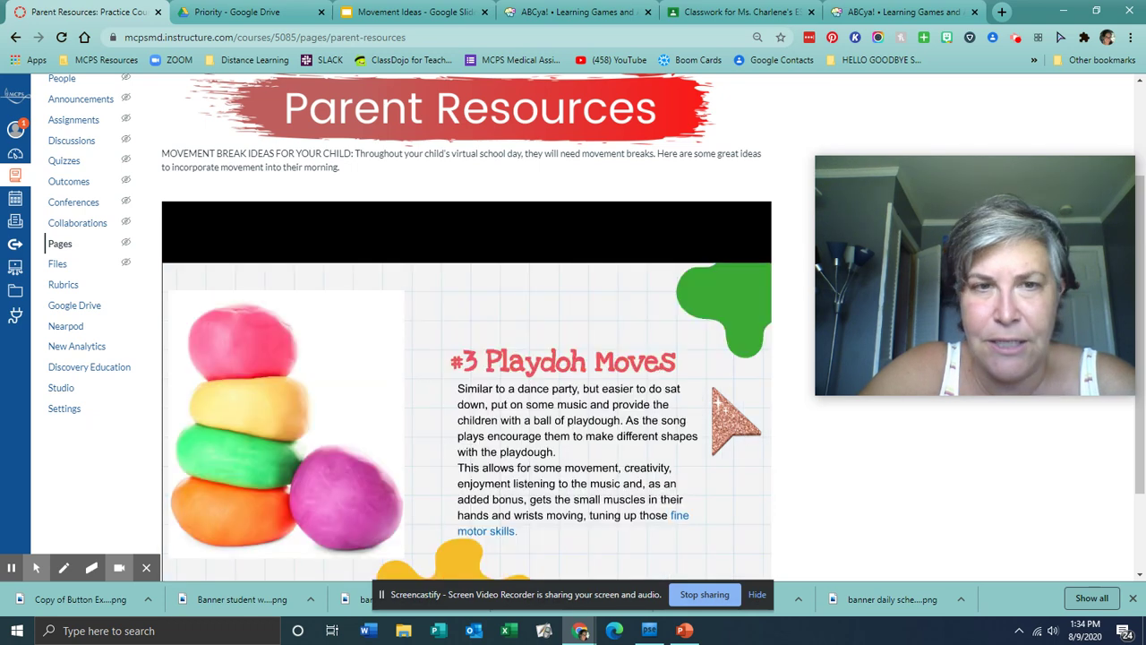
{"action": "left_click", "coordinate": [717, 400]}
{"action": "left_click", "coordinate": [716, 401]}
{"action": "scroll", "coordinate": [717, 400], "scroll_direction": "up", "scroll_amount": 2}
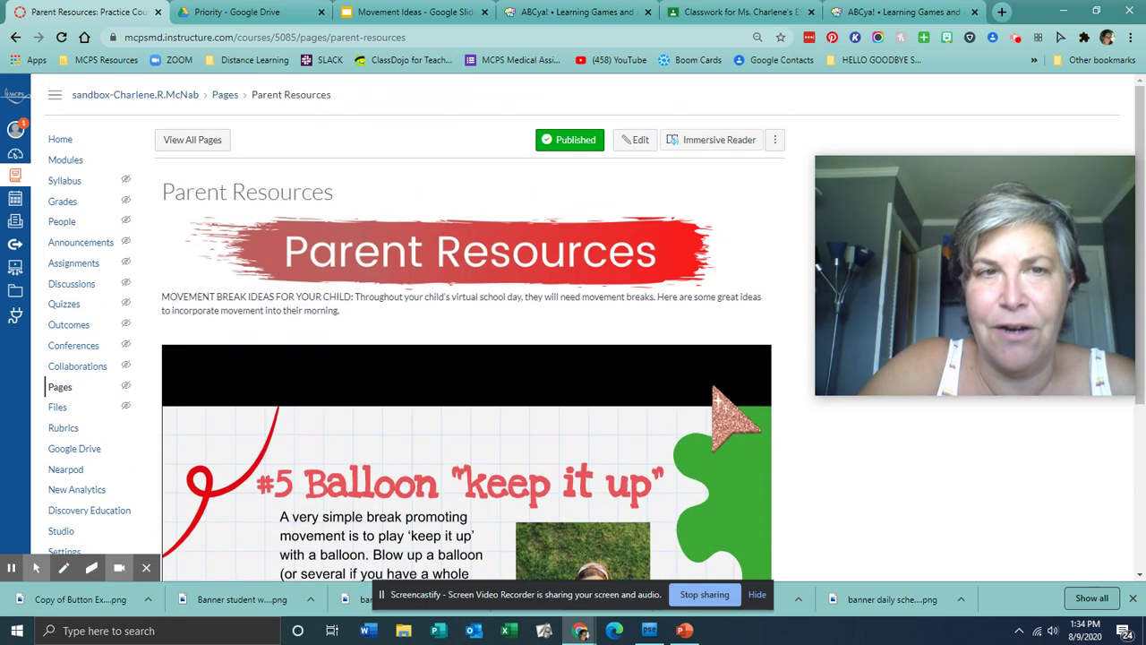
{"action": "scroll", "coordinate": [784, 448], "scroll_direction": "down", "scroll_amount": 4}
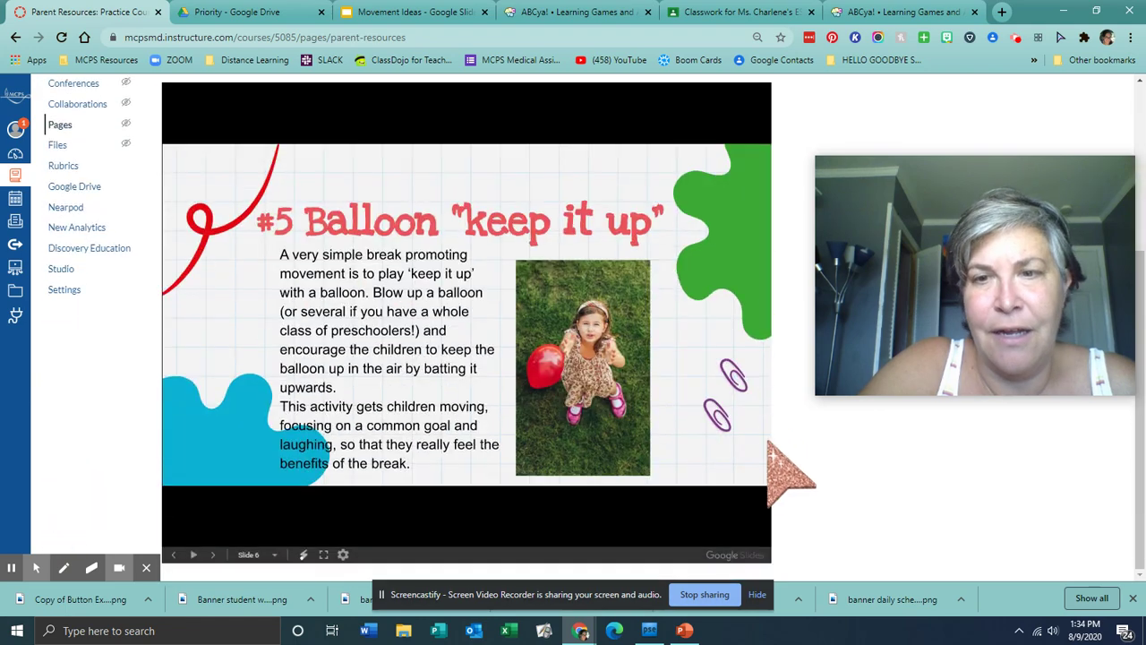
{"action": "scroll", "coordinate": [582, 371], "scroll_direction": "up", "scroll_amount": 4}
- Review the banner and round buttons on the course home page, and open the course's Announcements page
{"action": "left_click", "coordinate": [60, 140]}
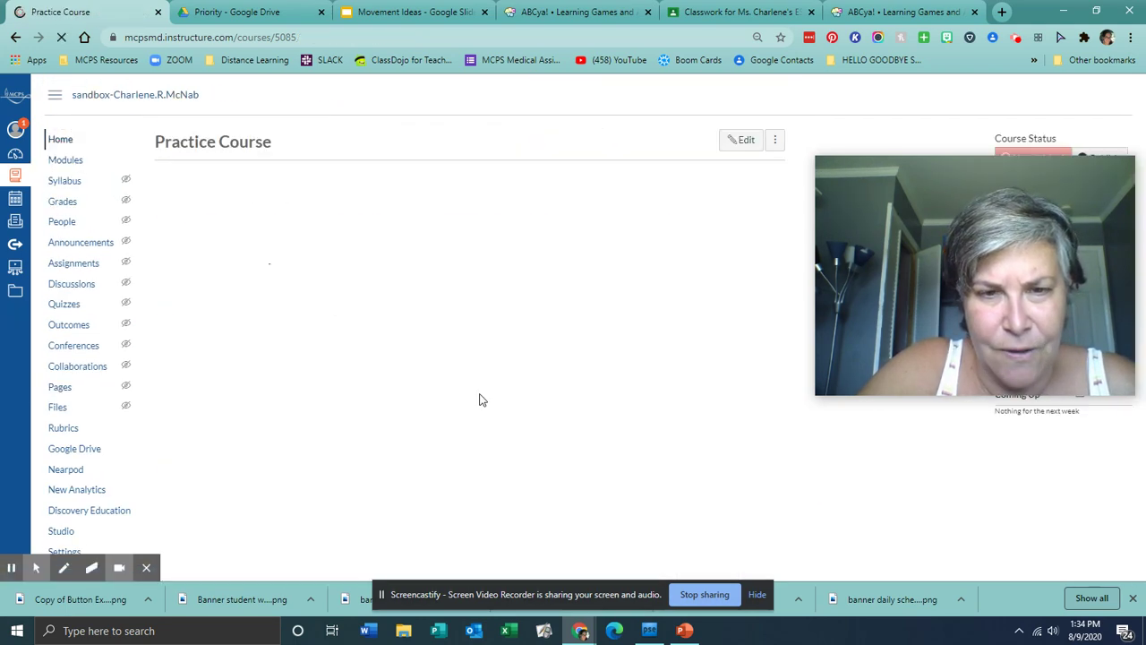
{"action": "scroll", "coordinate": [555, 419], "scroll_direction": "down", "scroll_amount": 1}
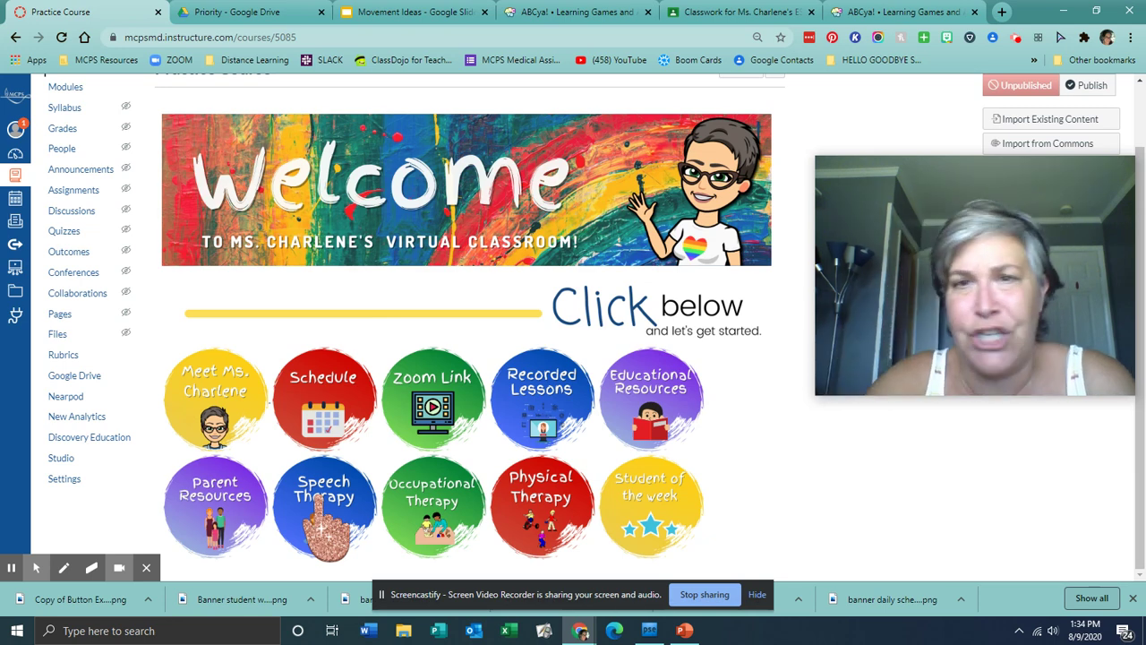
{"action": "scroll", "coordinate": [259, 407], "scroll_direction": "up", "scroll_amount": 2}
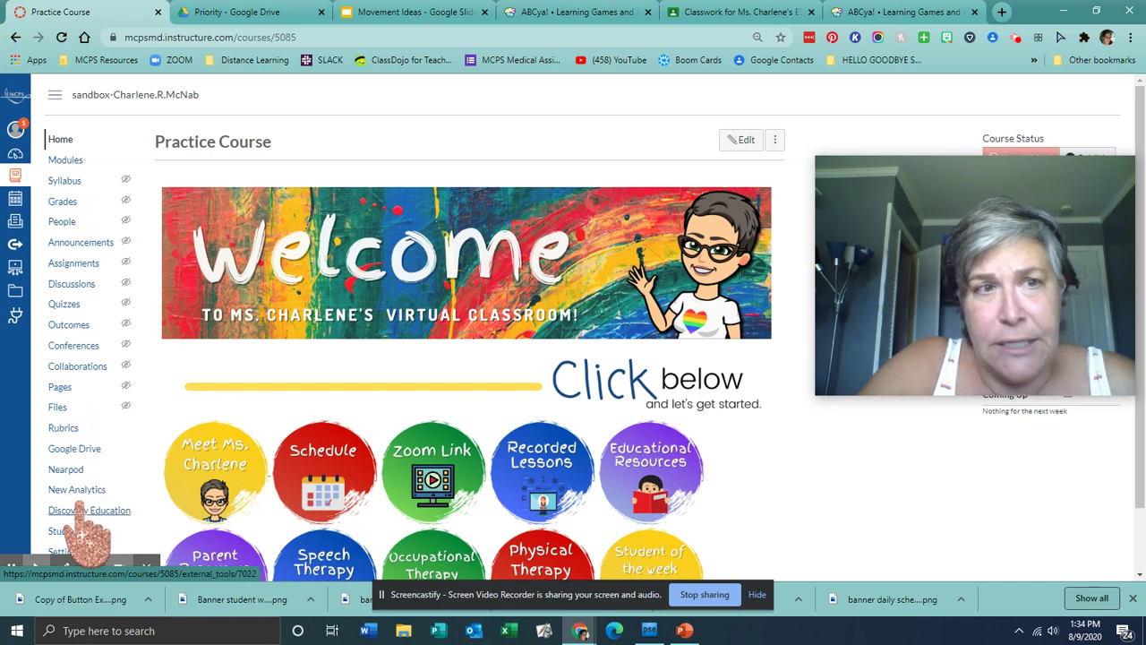
{"action": "left_click", "coordinate": [121, 243]}
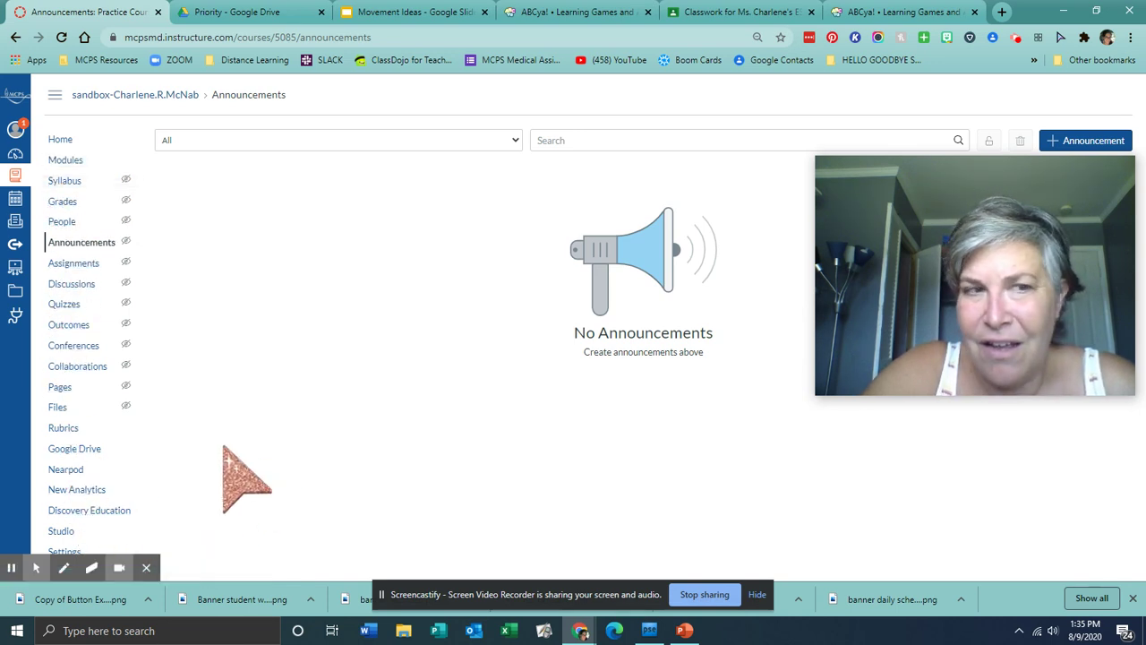
- Open the Educational Links page from the home page's Educational Resources button, and return to the home page
{"action": "left_click", "coordinate": [60, 140]}
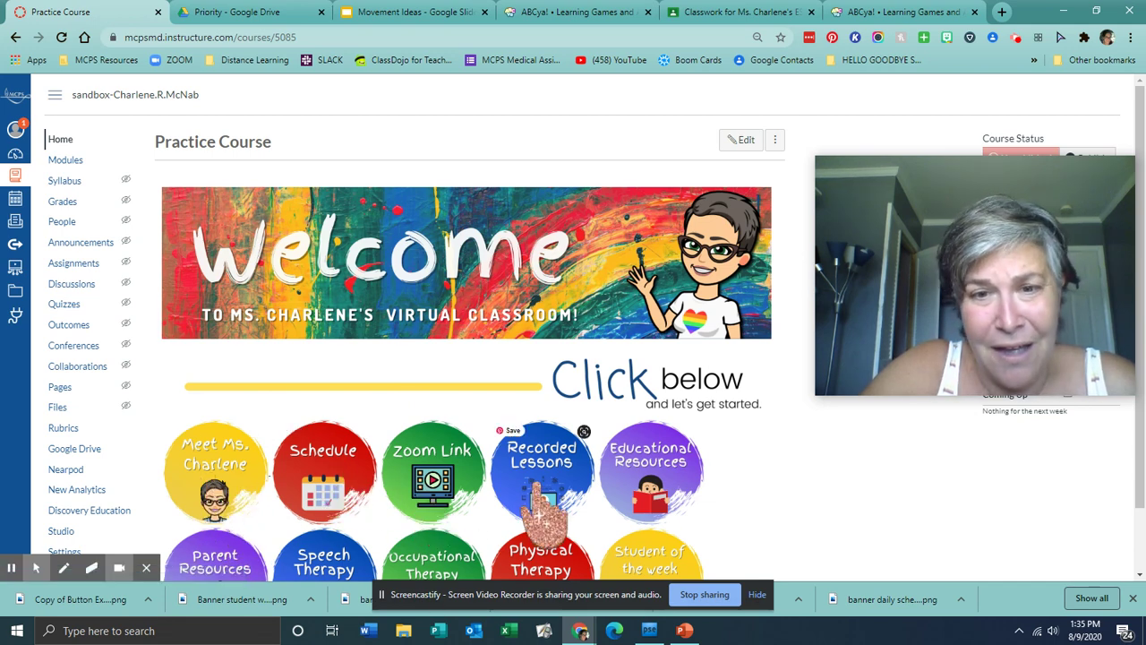
{"action": "left_click", "coordinate": [638, 488]}
{"action": "scroll", "coordinate": [638, 489], "scroll_direction": "down", "scroll_amount": 1}
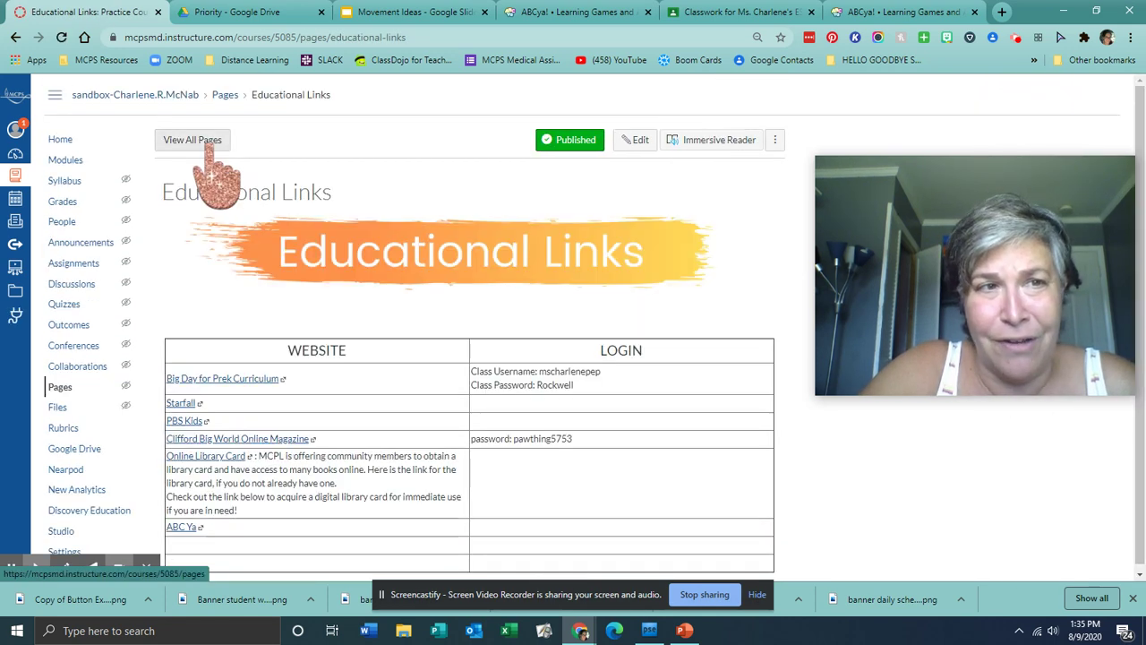
{"action": "left_click", "coordinate": [61, 140]}
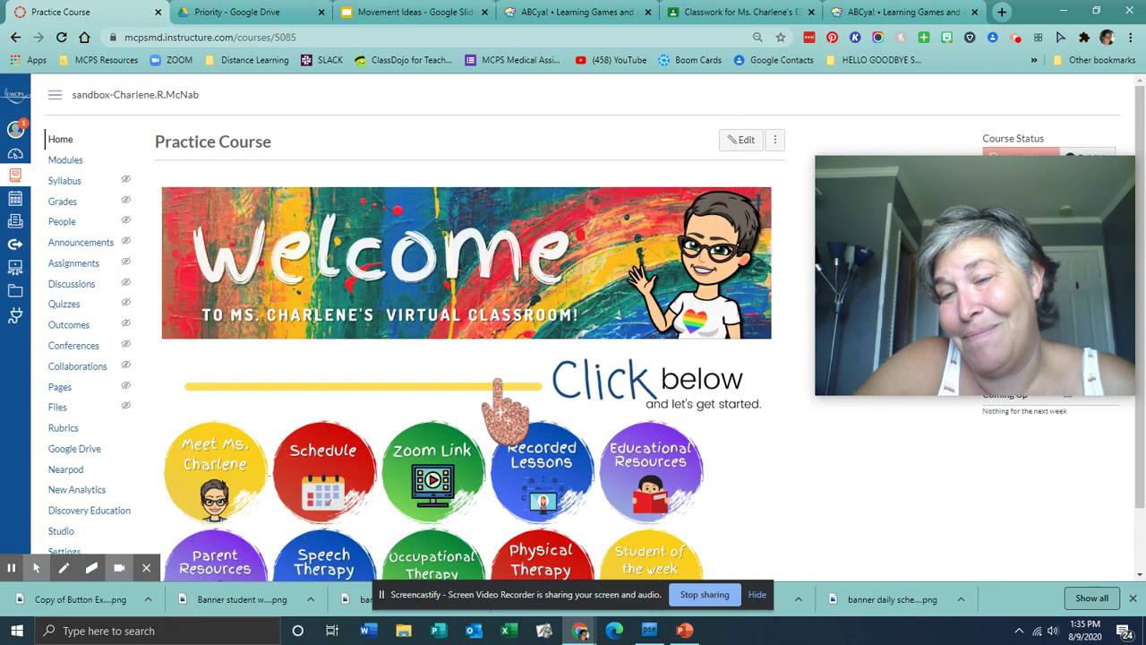
{"action": "scroll", "coordinate": [528, 385], "scroll_direction": "down", "scroll_amount": 1}
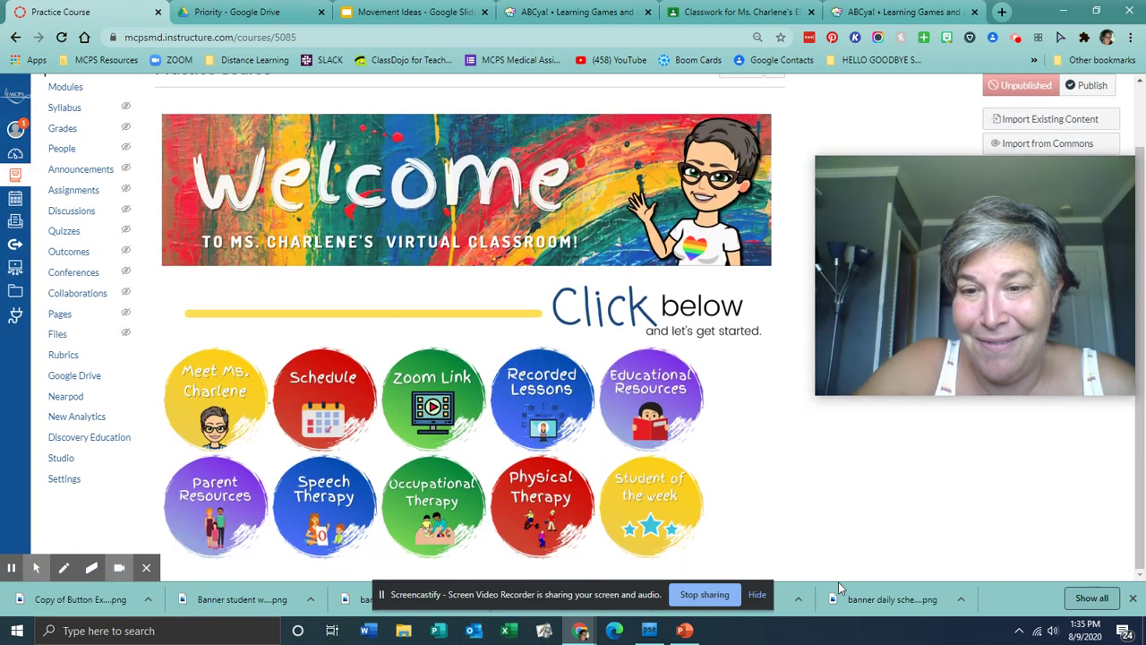
{"action": "left_click", "coordinate": [1017, 37]}
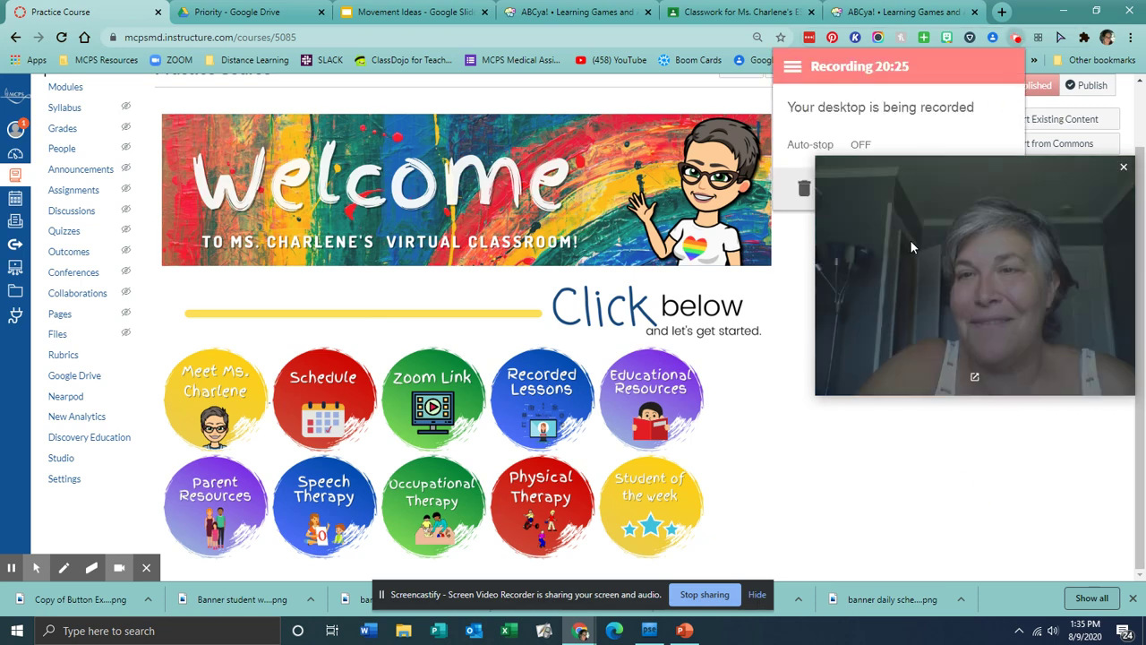